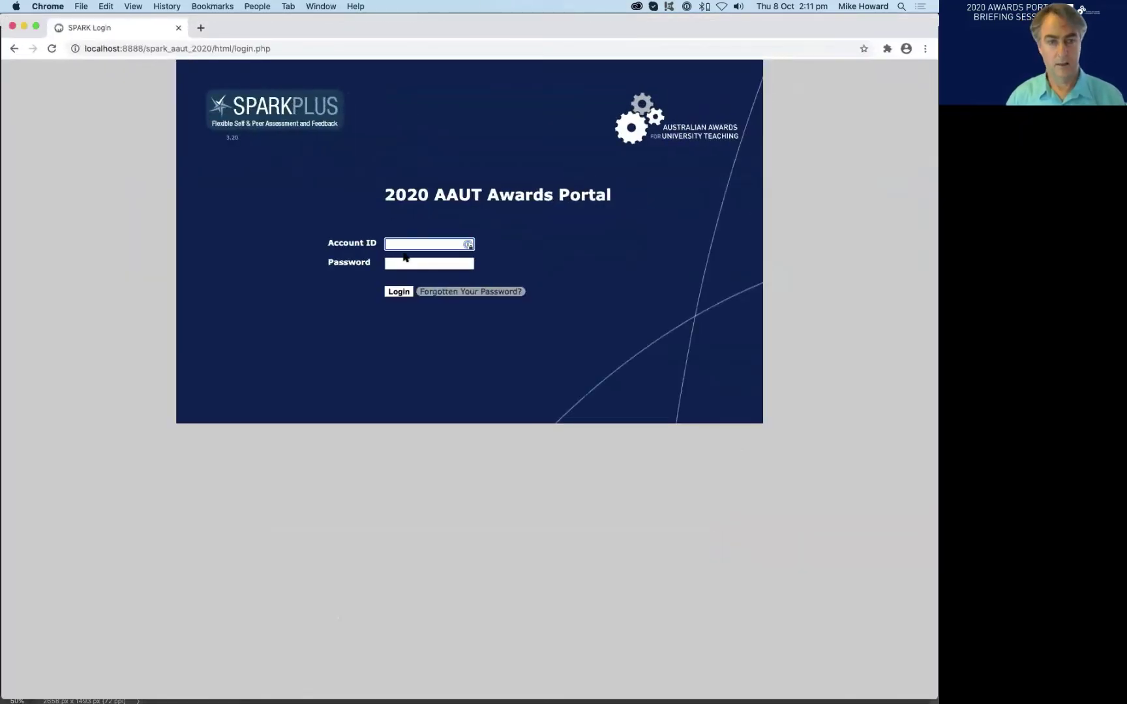
- Type the assessor's account ID into the 2020 AAUT Awards Portal Account ID field
text(testing)
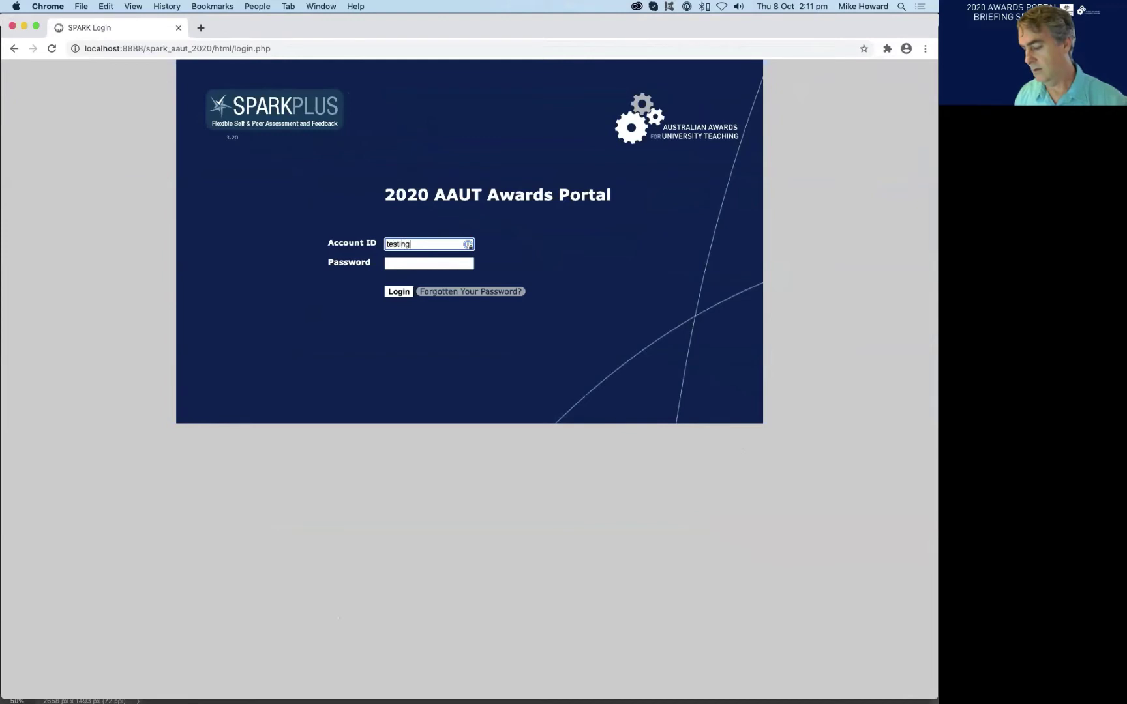
text(_1)
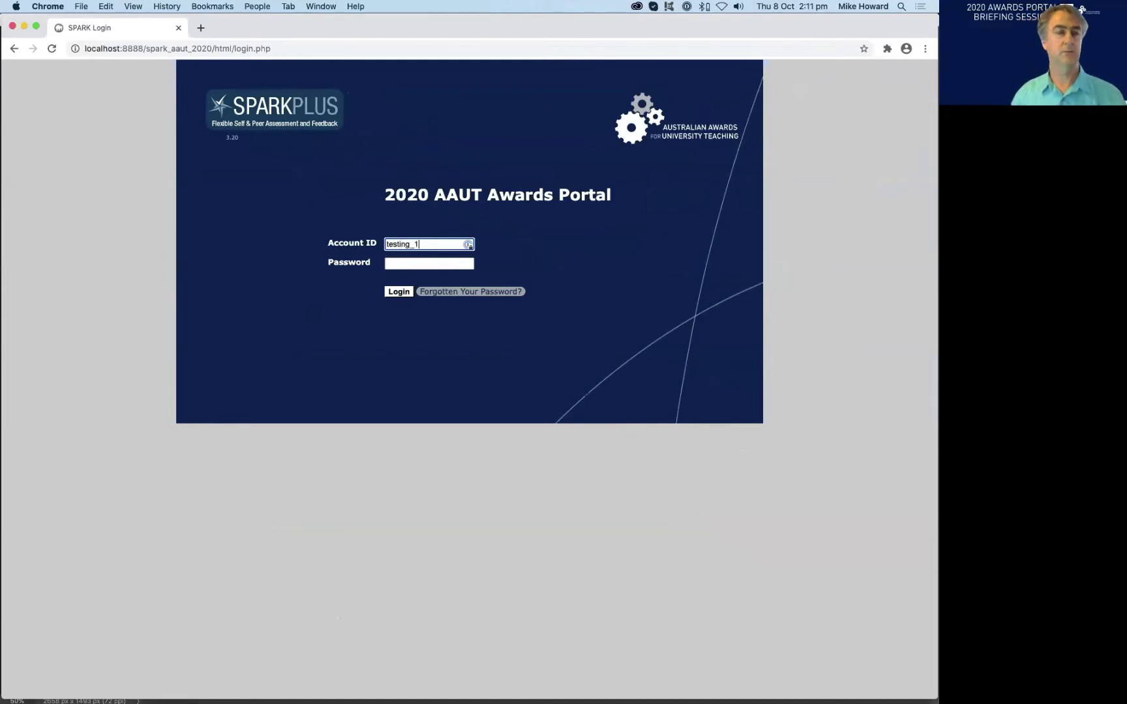
double_click(393, 242)
click(537, 241)
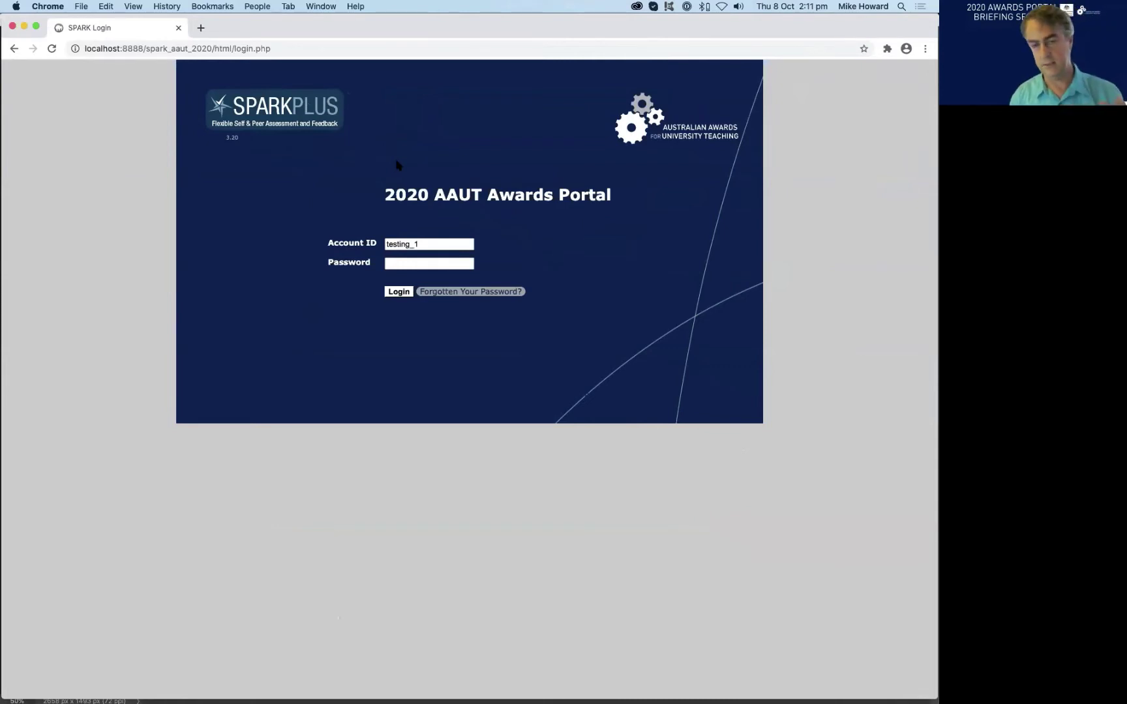
double_click(425, 244)
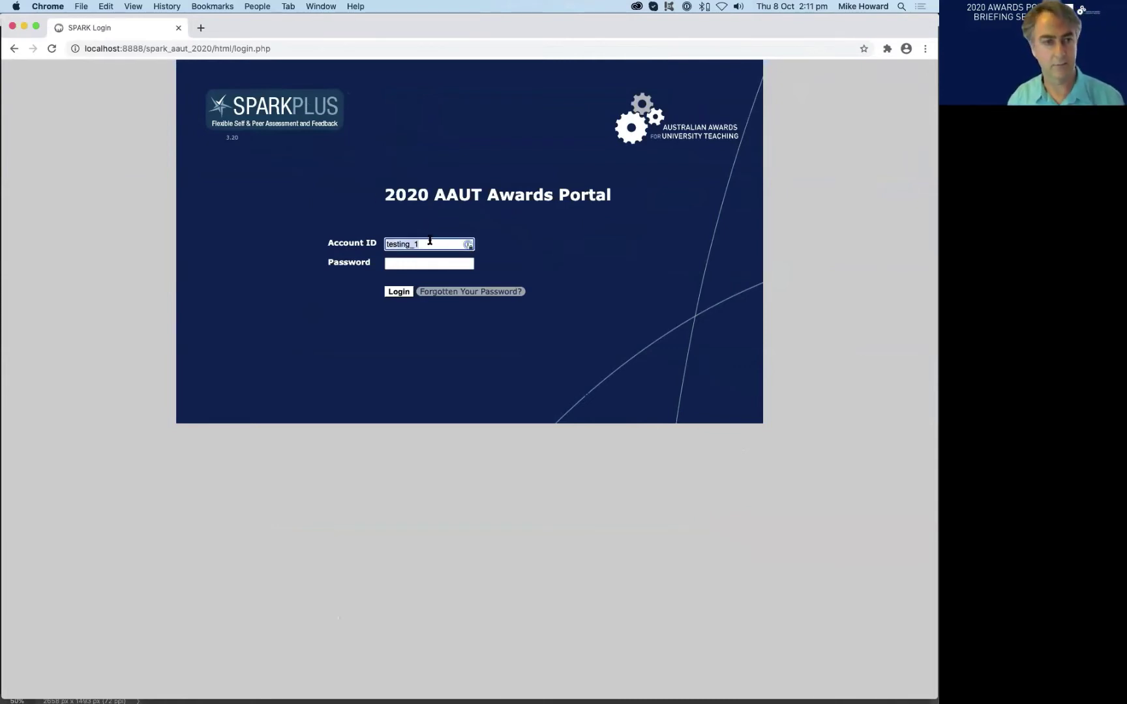
click(422, 244)
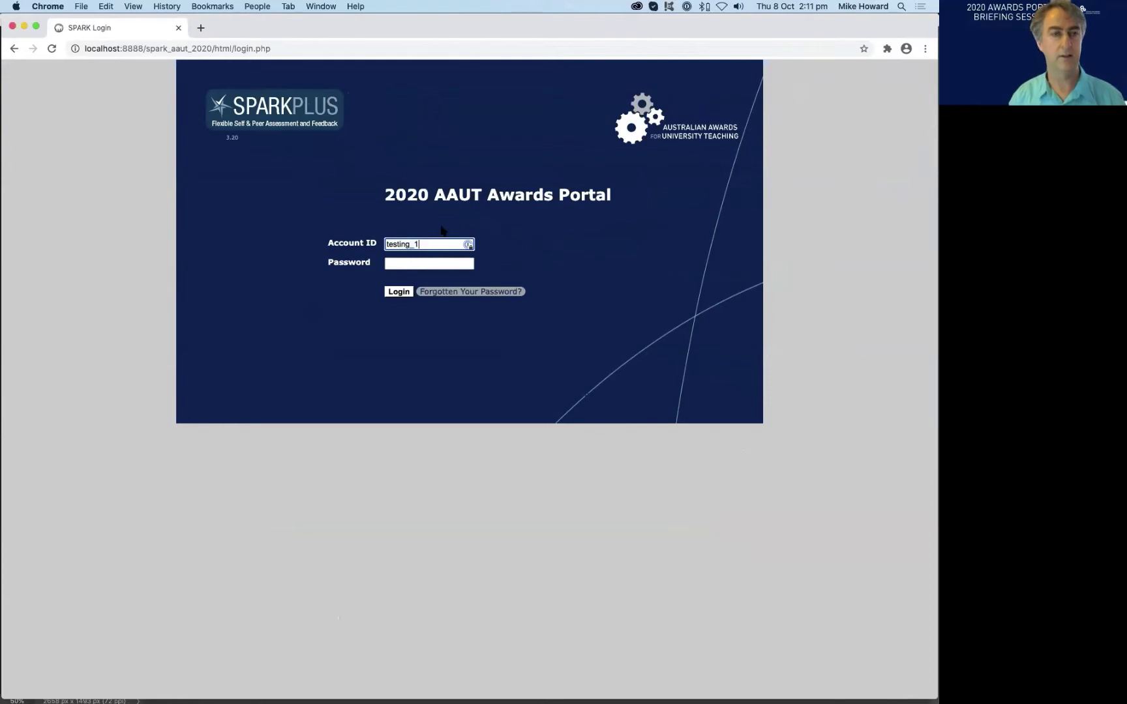
click(441, 231)
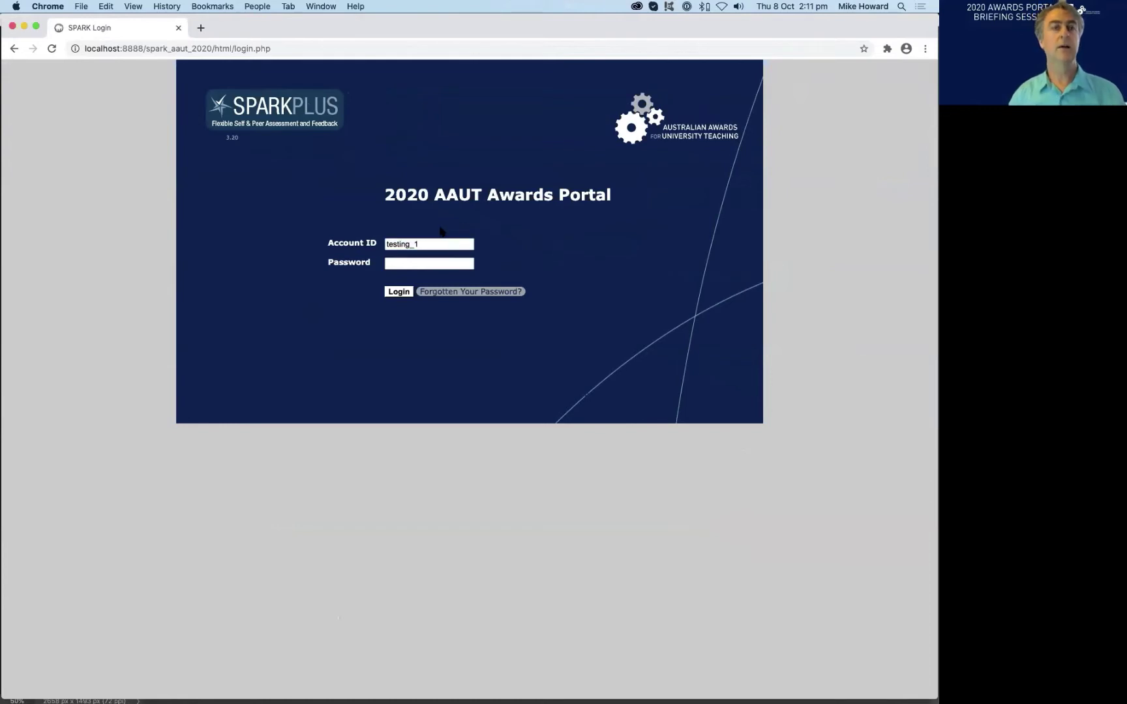
double_click(403, 244)
click(469, 231)
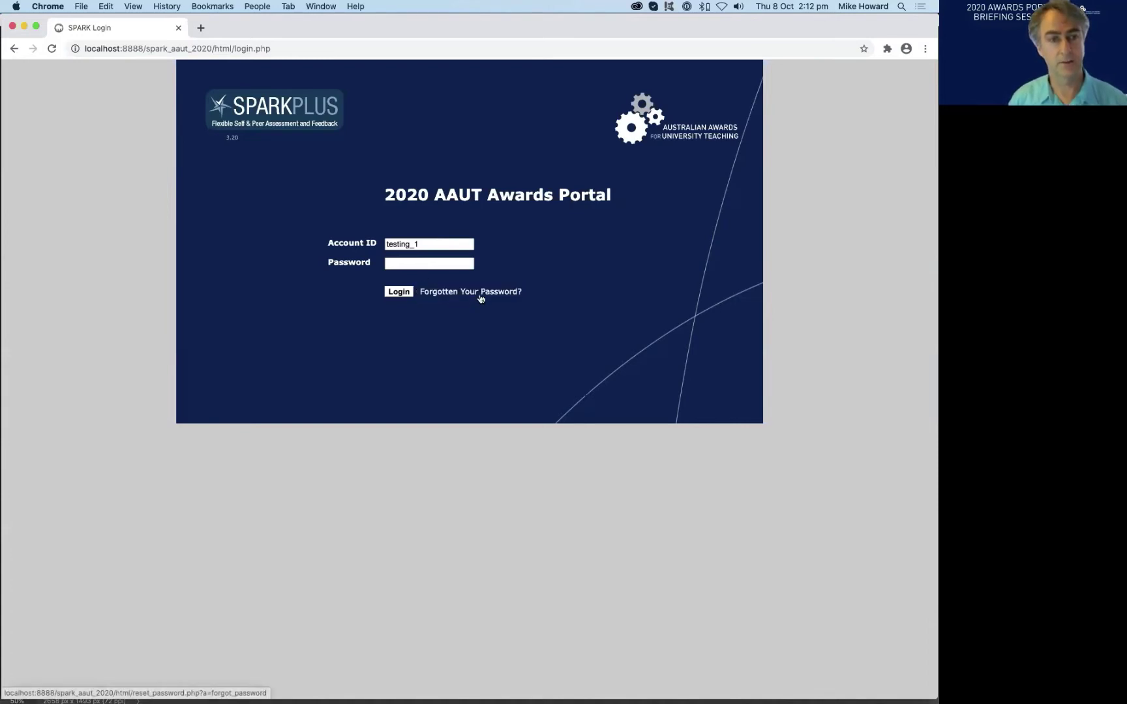
- Submit a forgotten-password reset request for the prefilled account ID
click(442, 297)
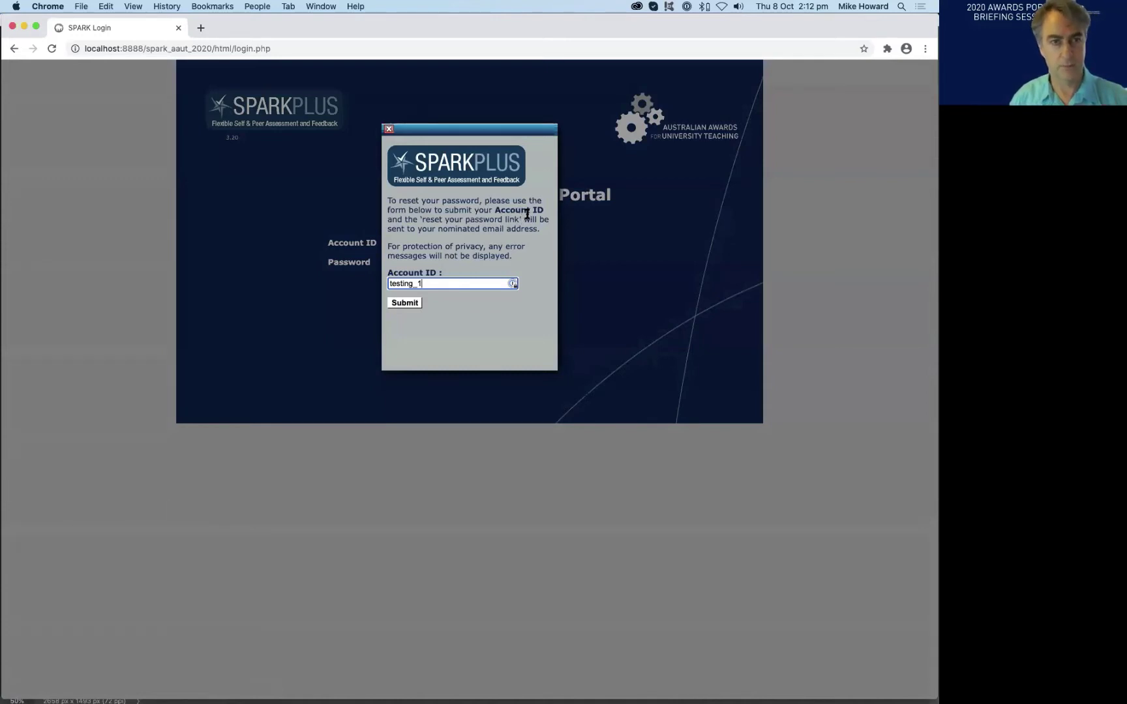
click(404, 303)
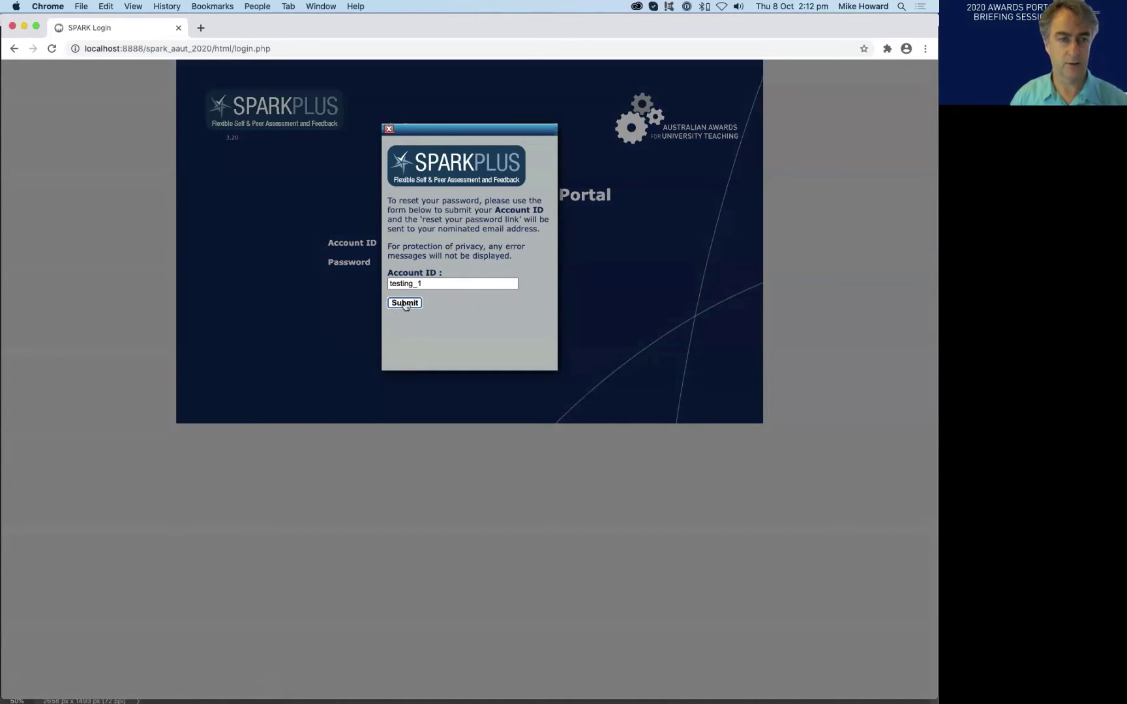
click(405, 303)
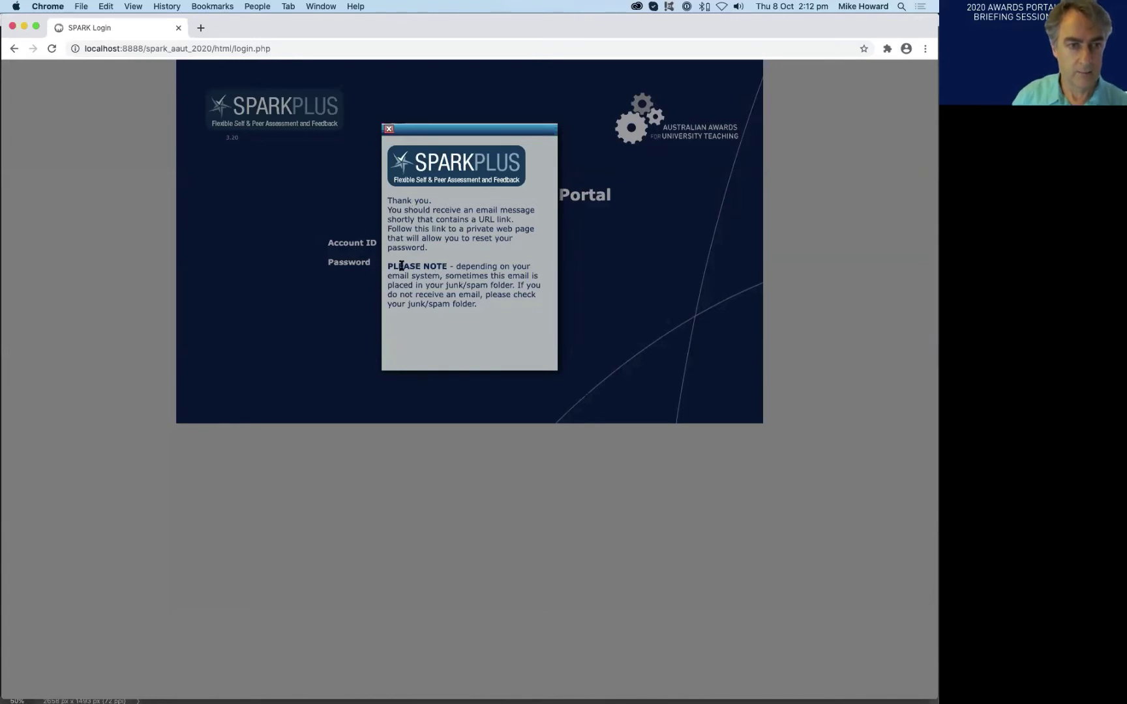
- Review the confirmation's junk/spam folder note, then close the reset message
drag(388, 265, 391, 318)
click(392, 318)
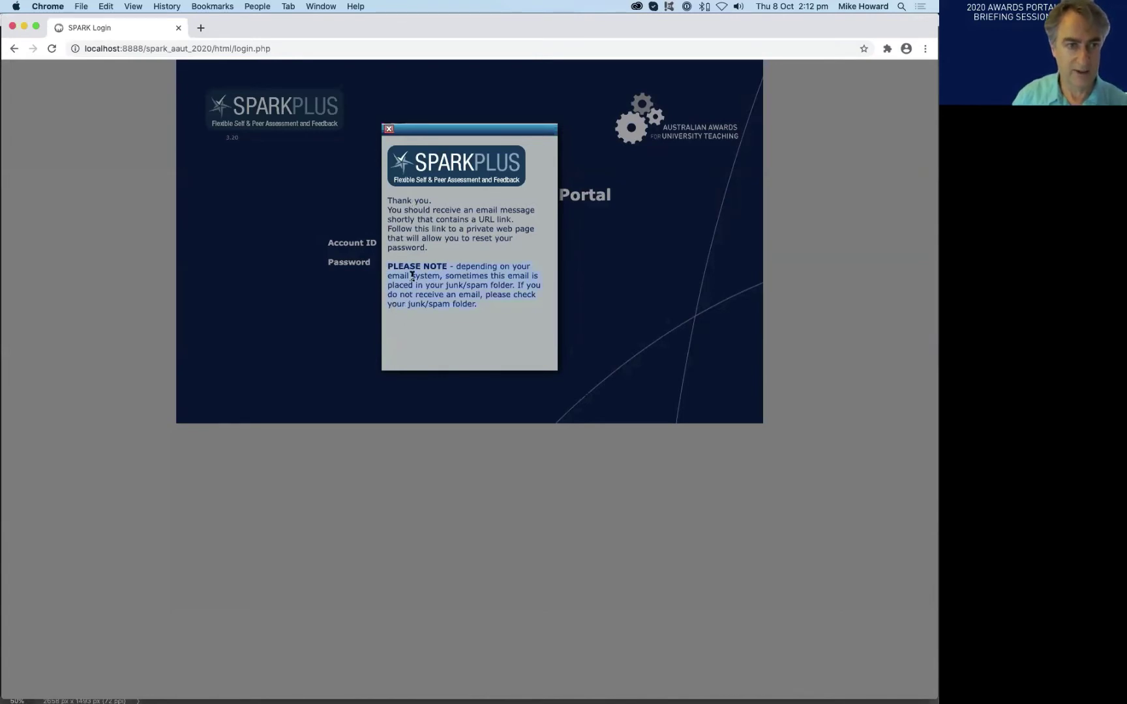
drag(493, 284, 519, 288)
click(515, 287)
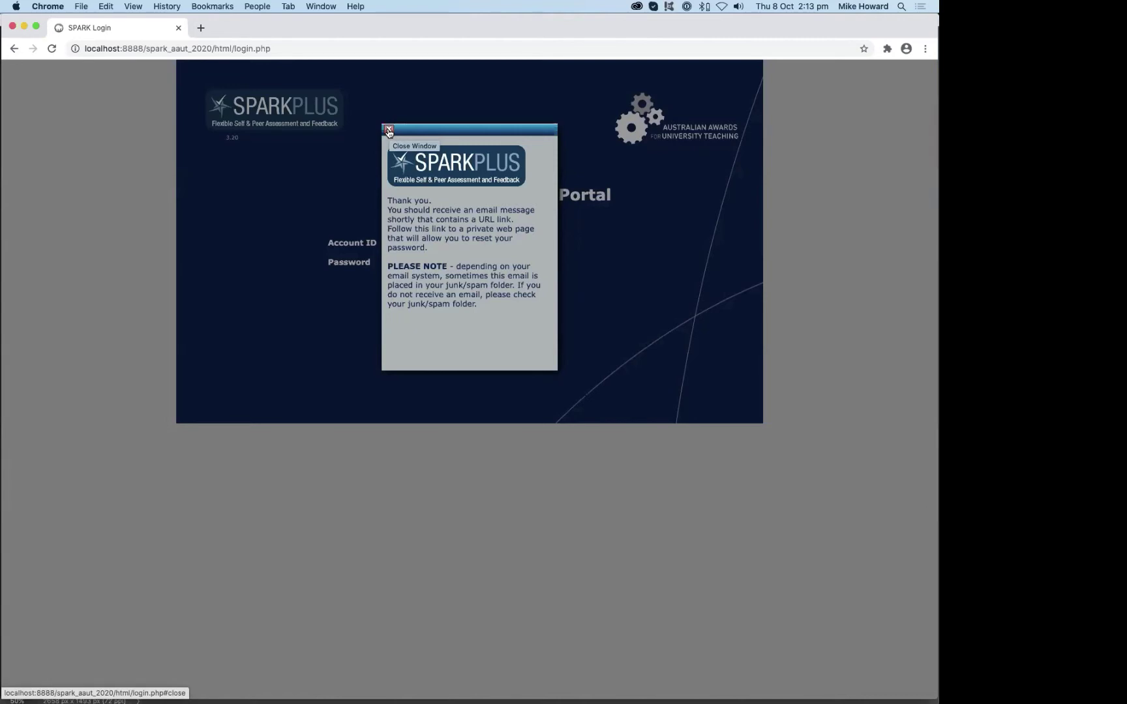
click(388, 132)
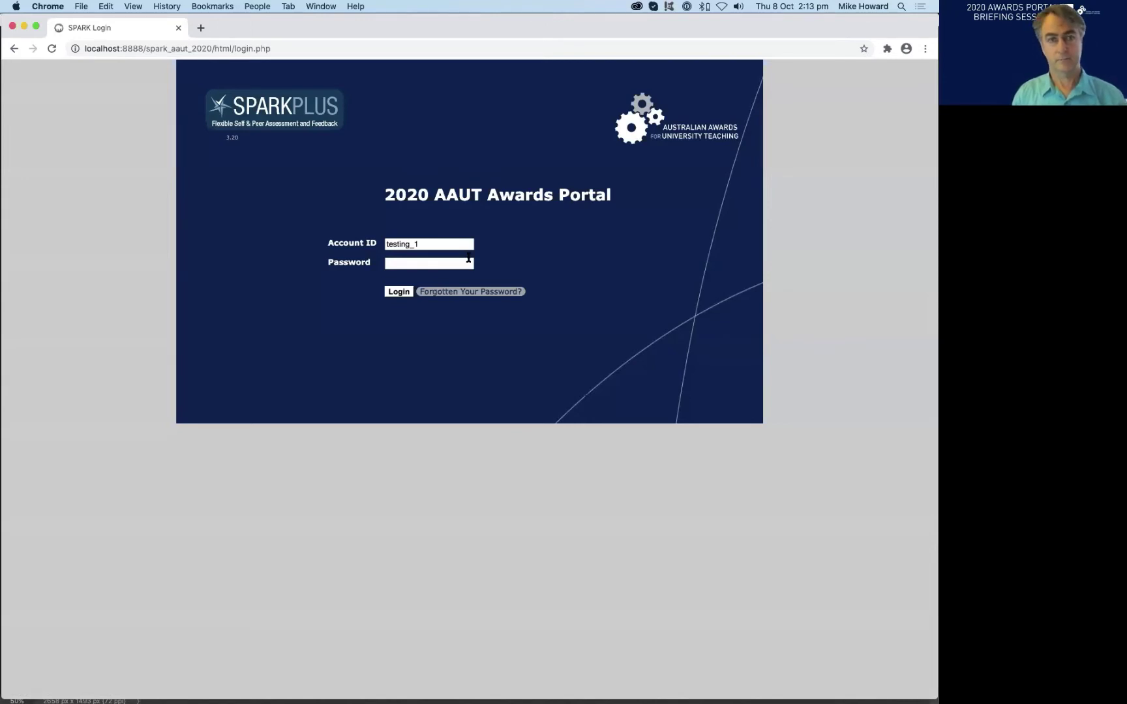
- Paste the account password and log in to the awards portal
click(468, 262)
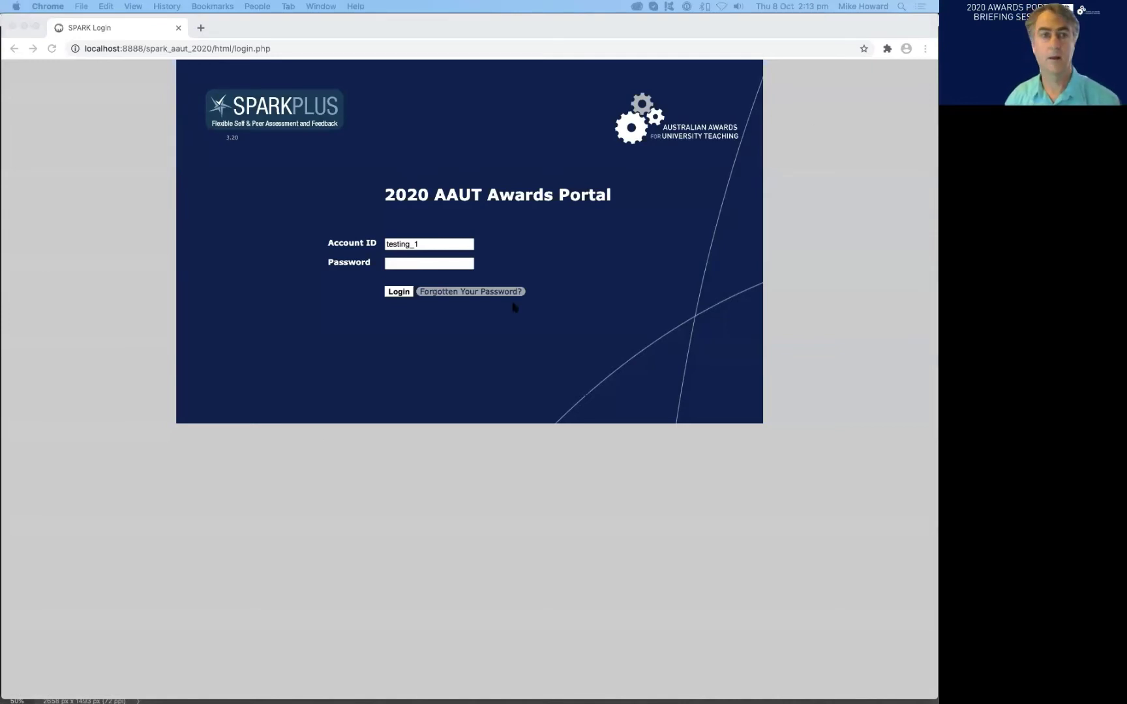
click(404, 263)
key(super+v)
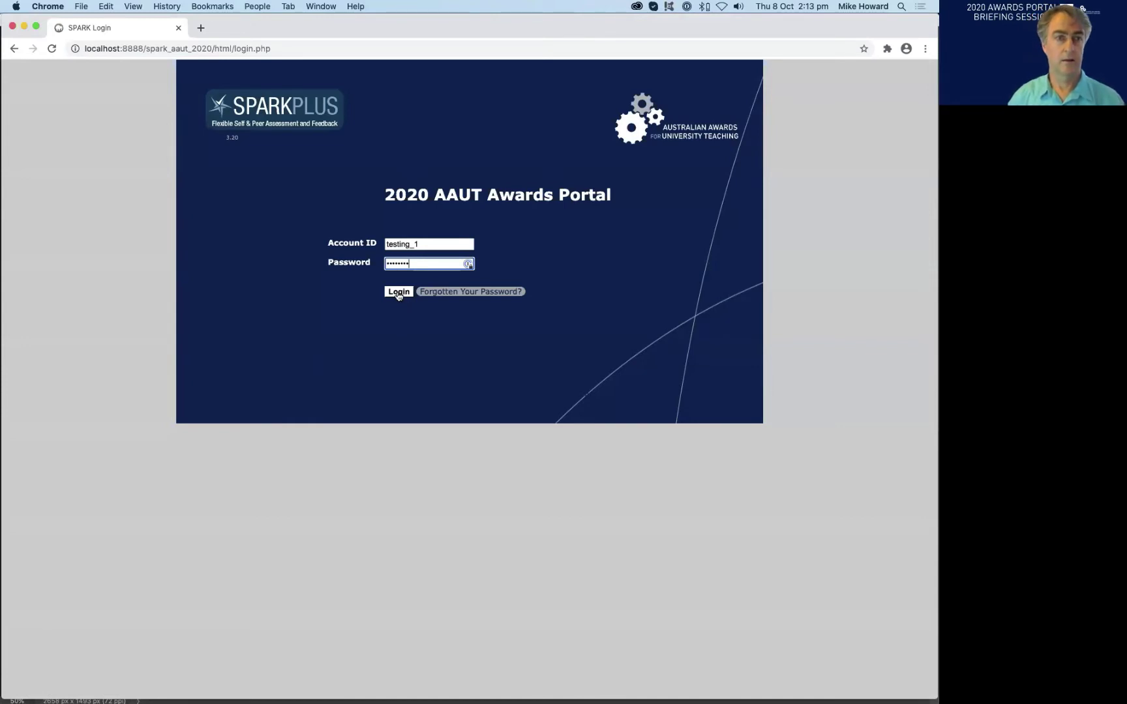
click(399, 294)
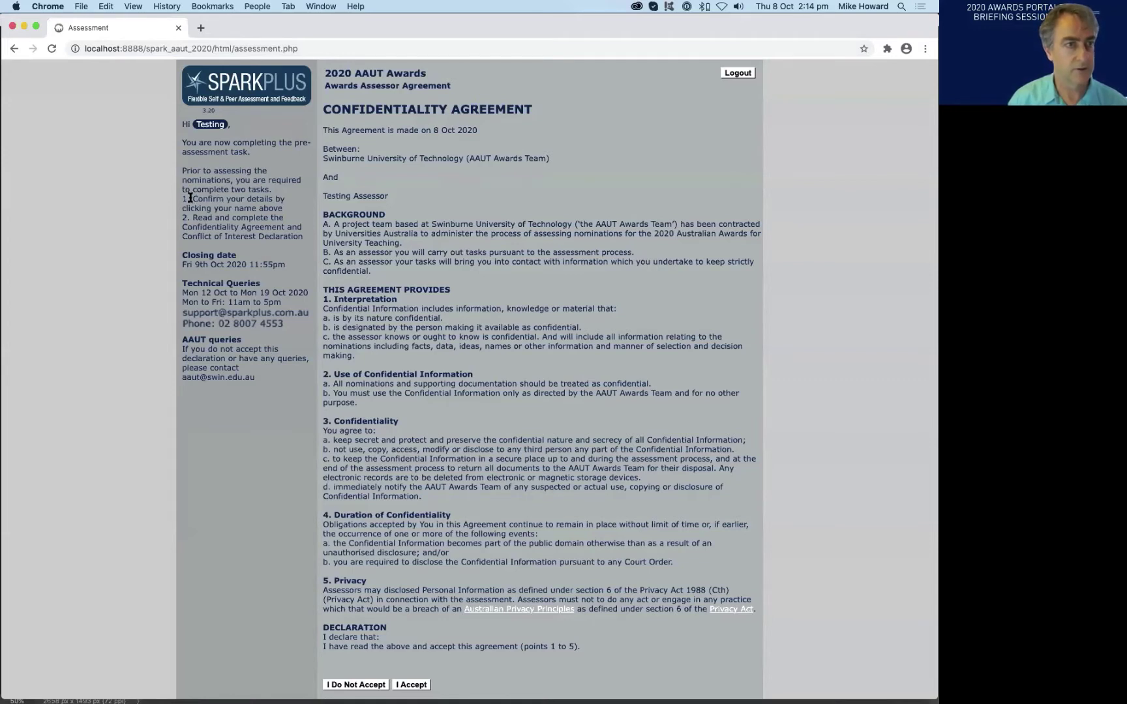
- Open the assessor's User Account details from their name link in the sidebar
drag(193, 198, 288, 212)
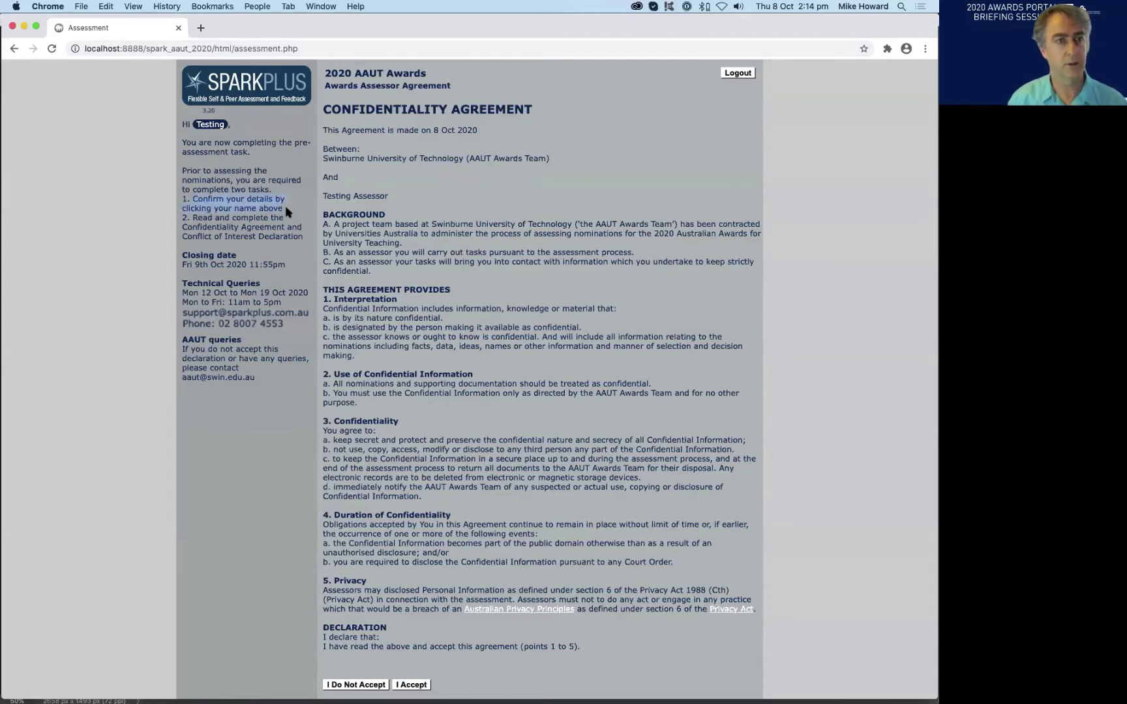
click(289, 211)
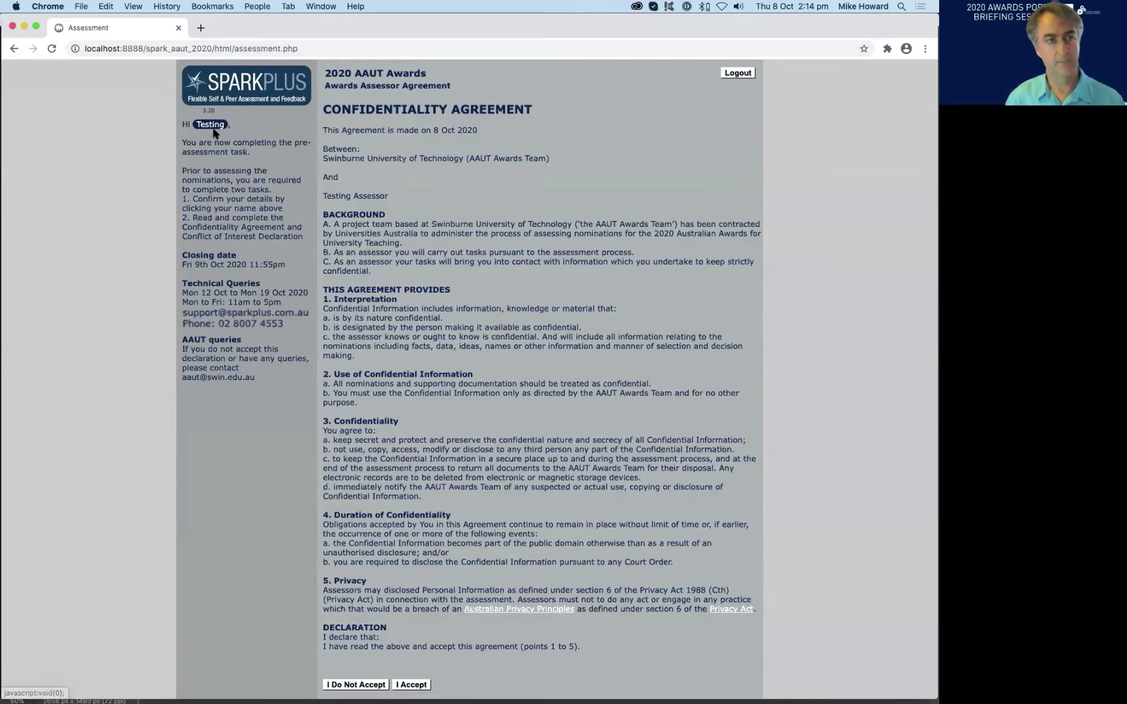
click(213, 128)
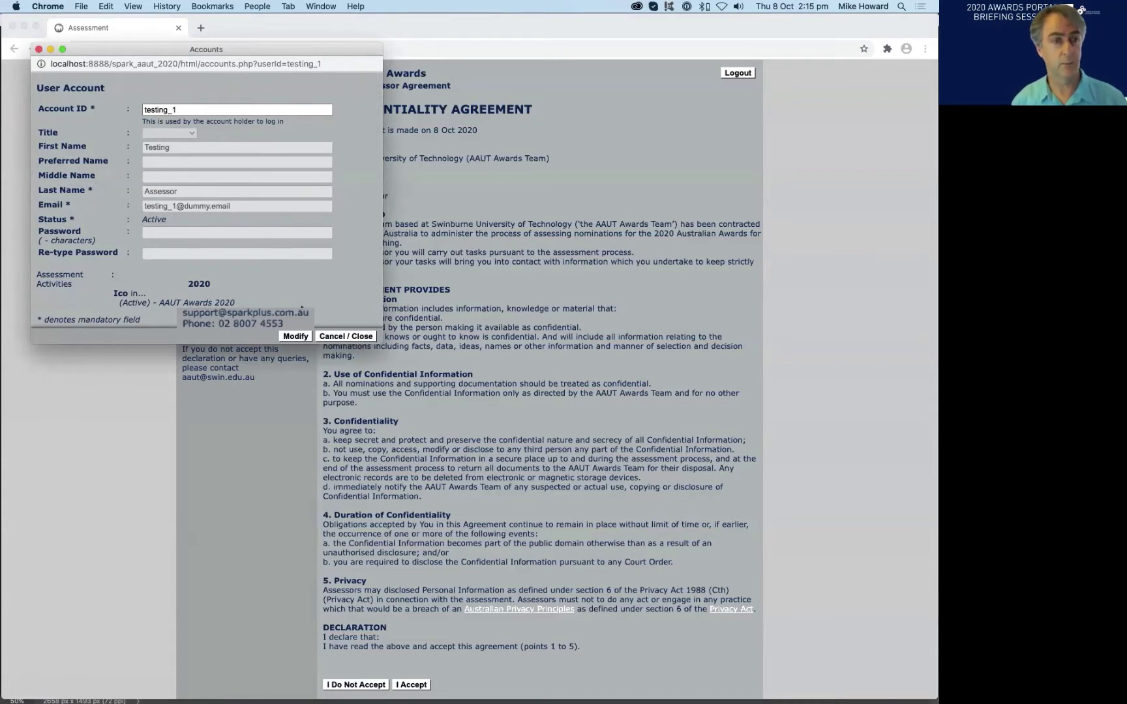
- Edit the end of the account's last name, save it, and close the User Account window
click(294, 336)
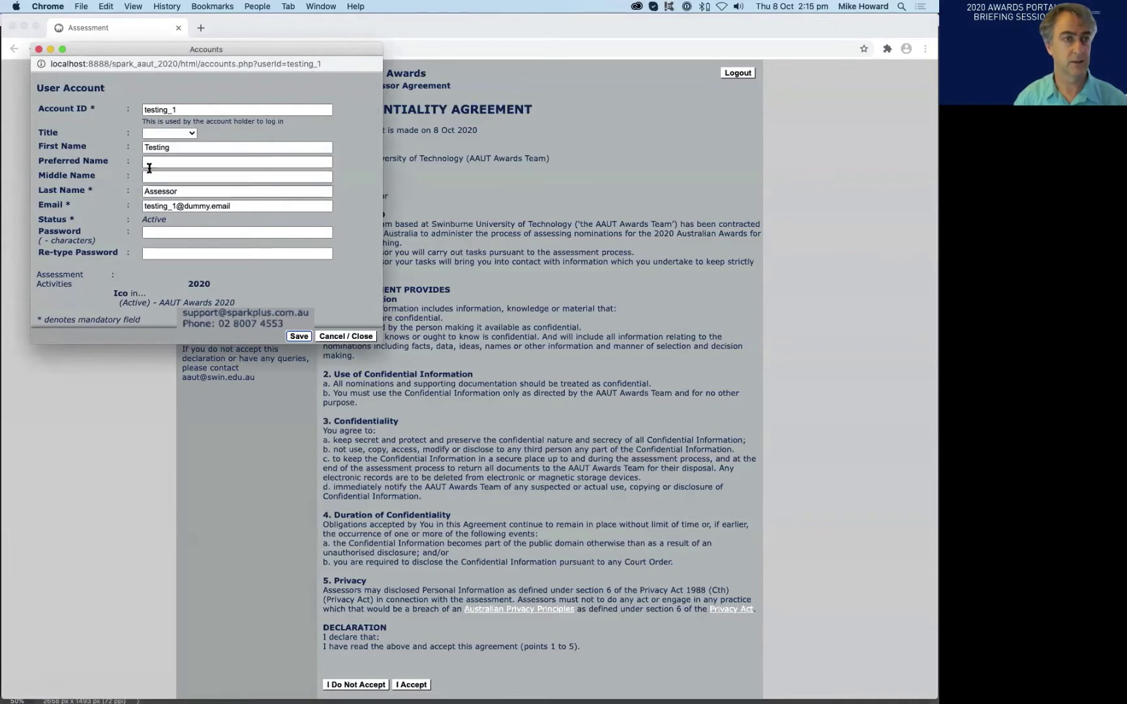
click(214, 190)
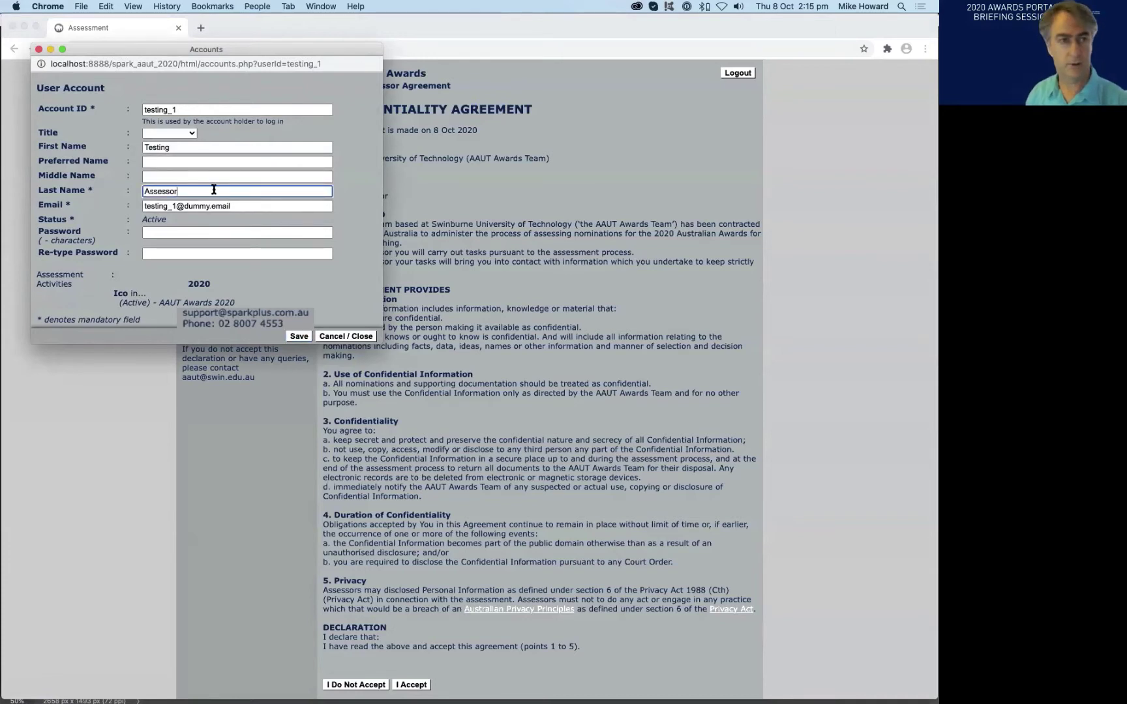
key(shift+Left)
key(shift+Left)
key(shift+Left)
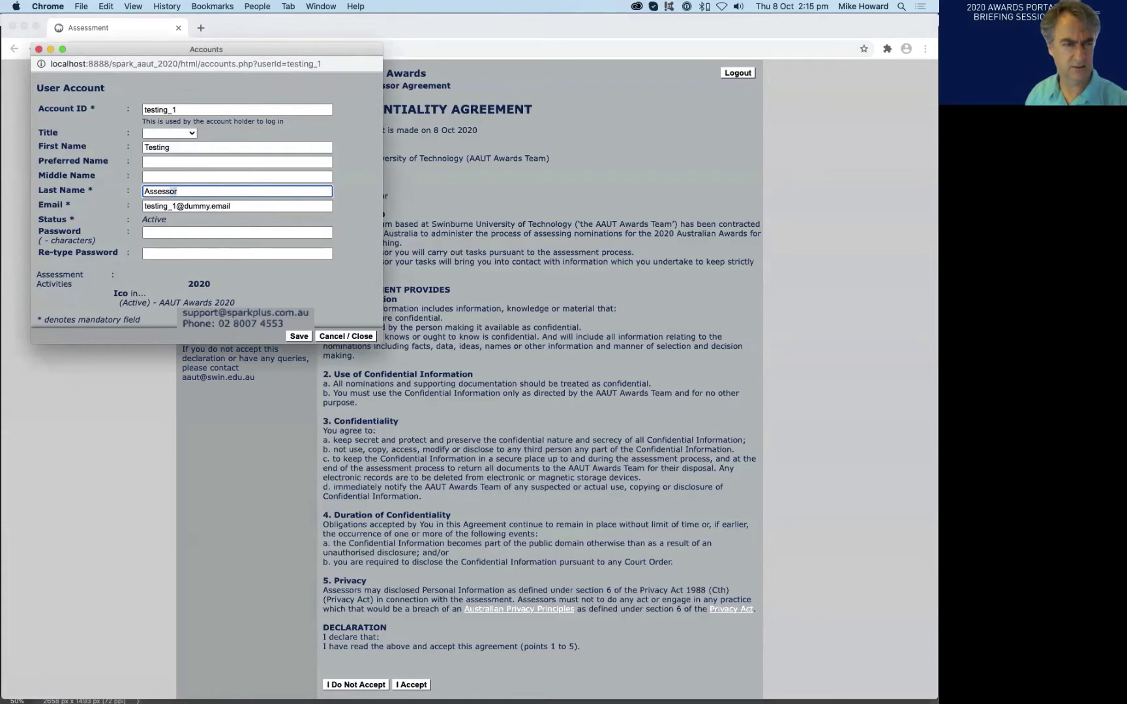
text(ing)
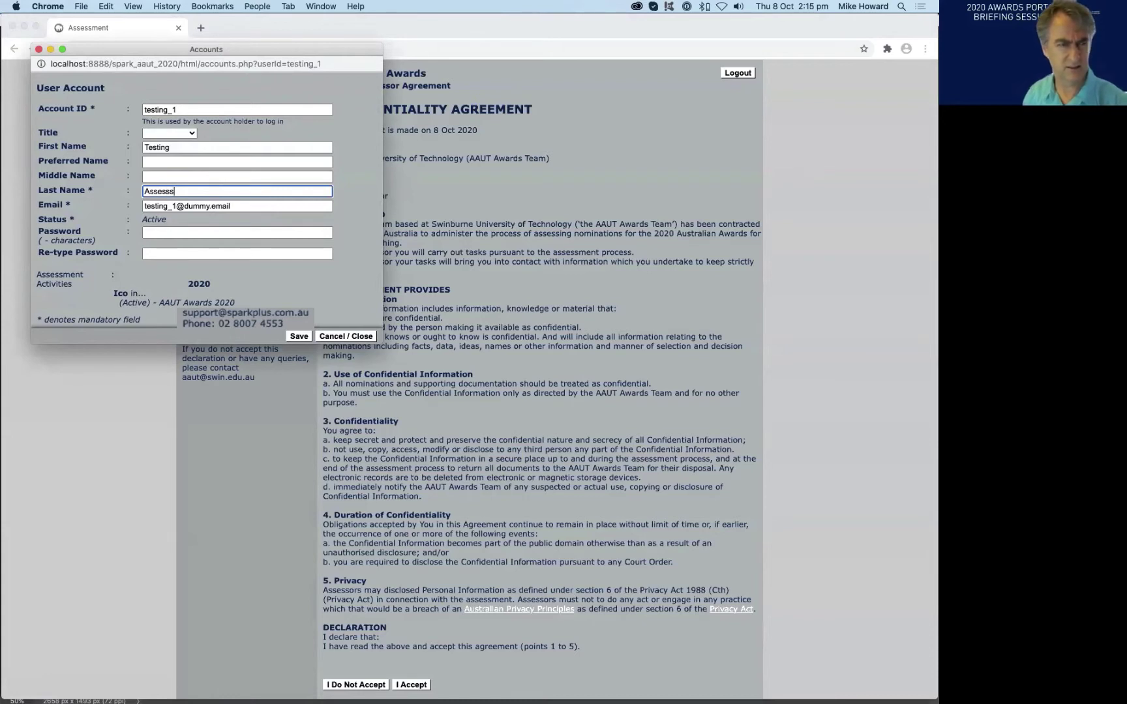
click(294, 337)
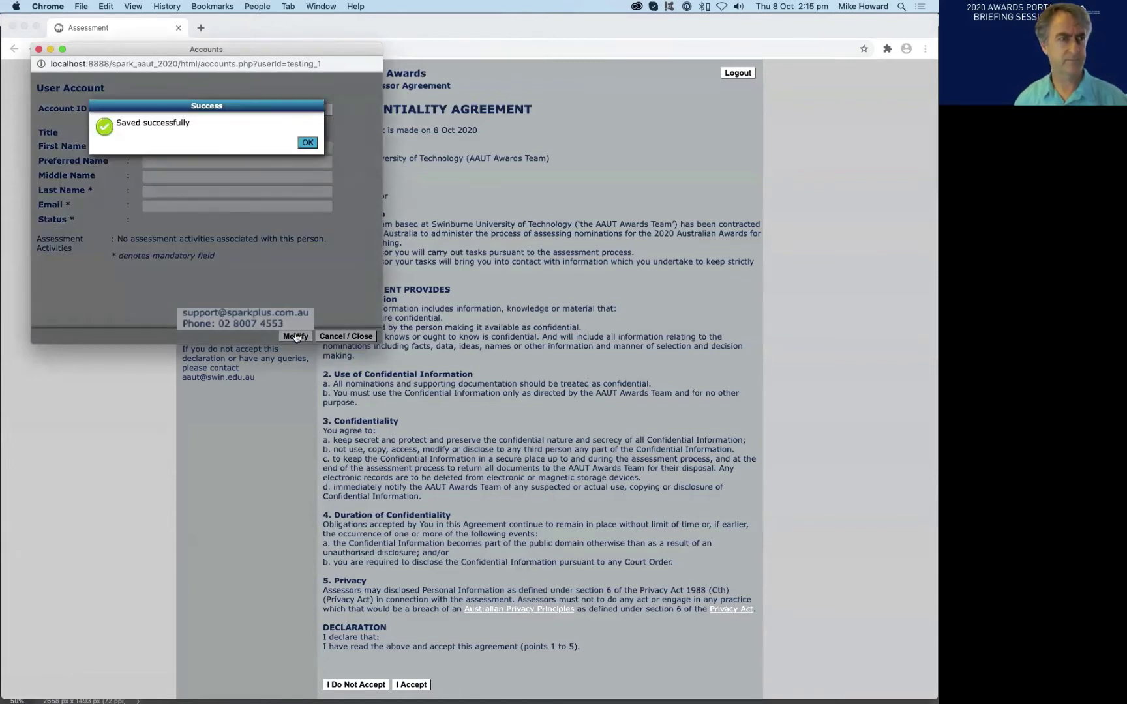
click(310, 144)
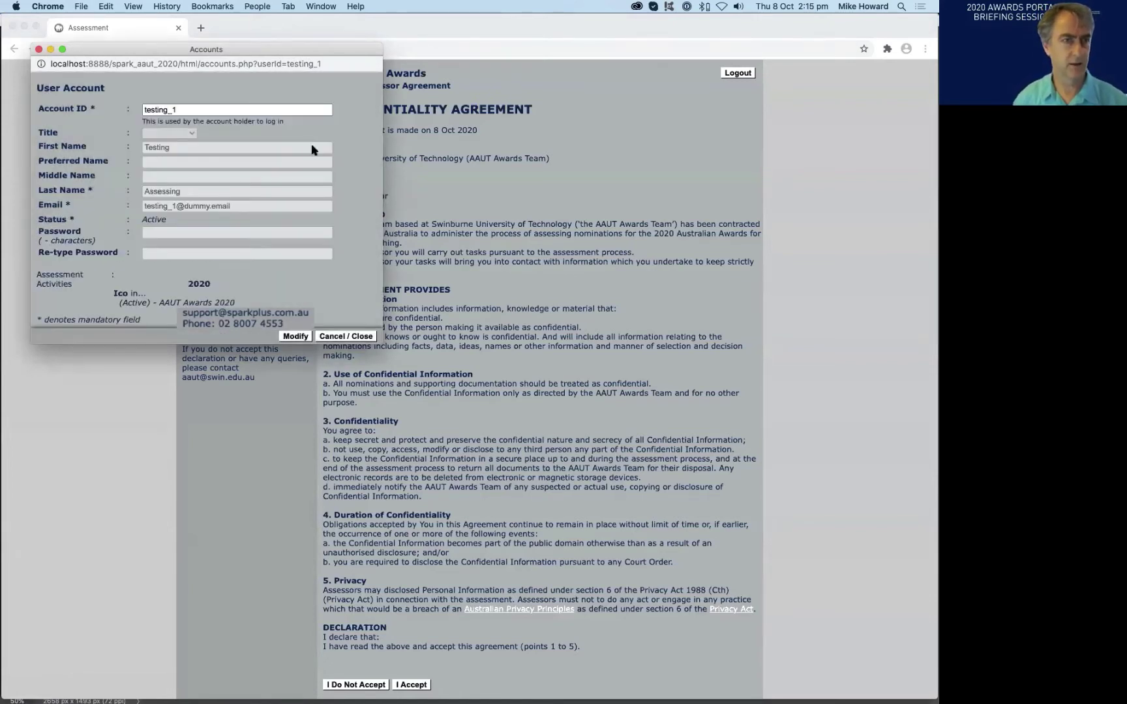
click(331, 336)
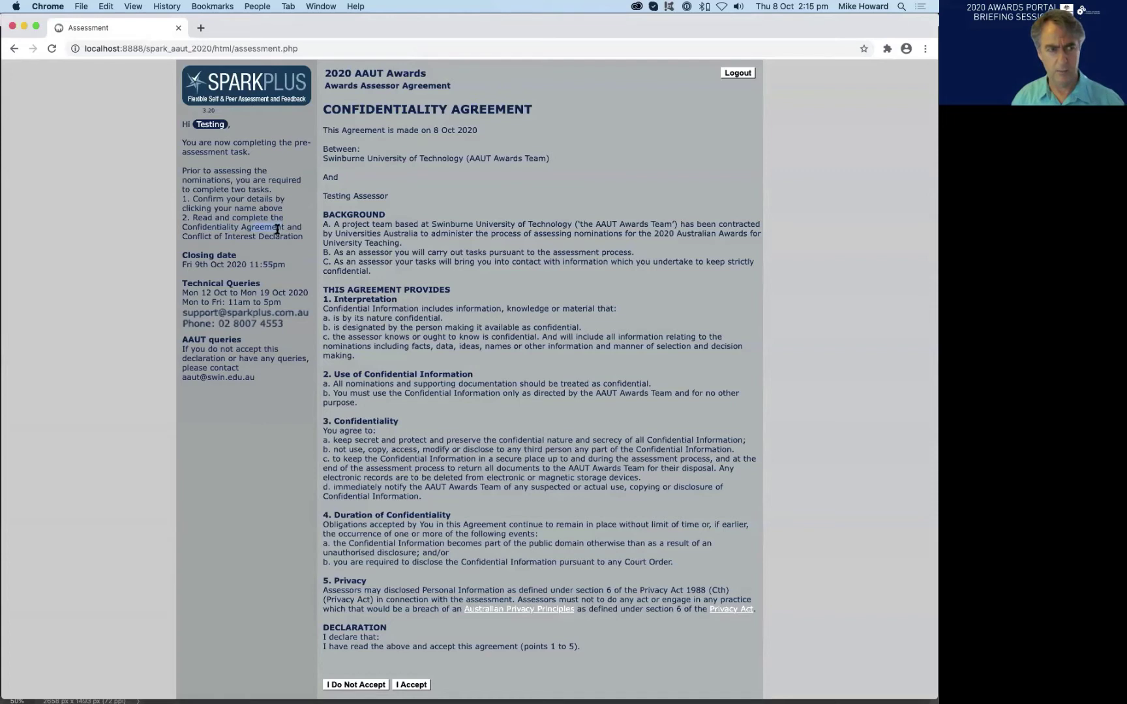
- Choose 'I do not accept' on the Confidentiality Agreement and dismiss the resulting note
drag(231, 220, 267, 227)
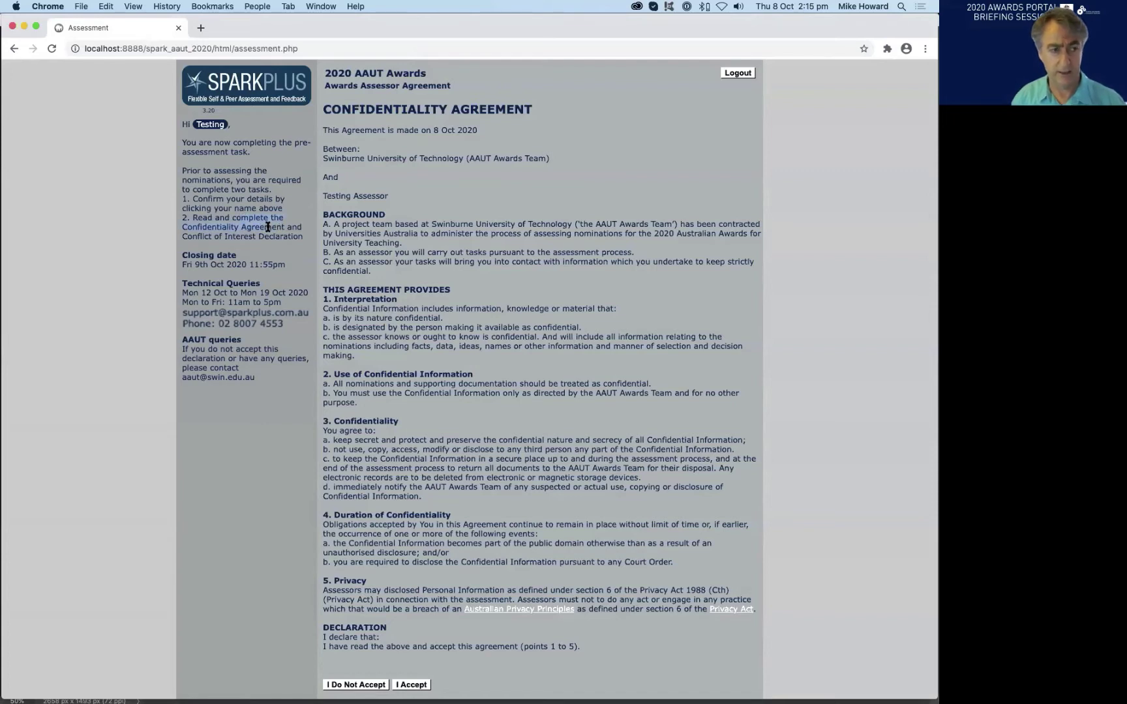
drag(182, 237, 266, 236)
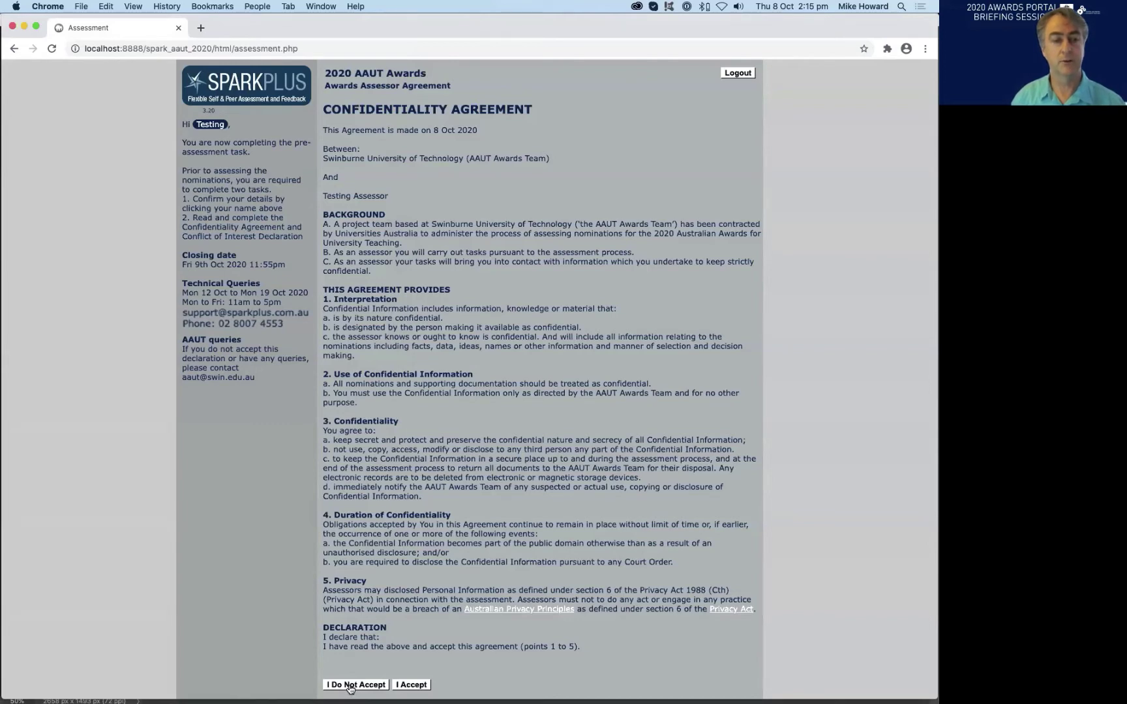
click(350, 684)
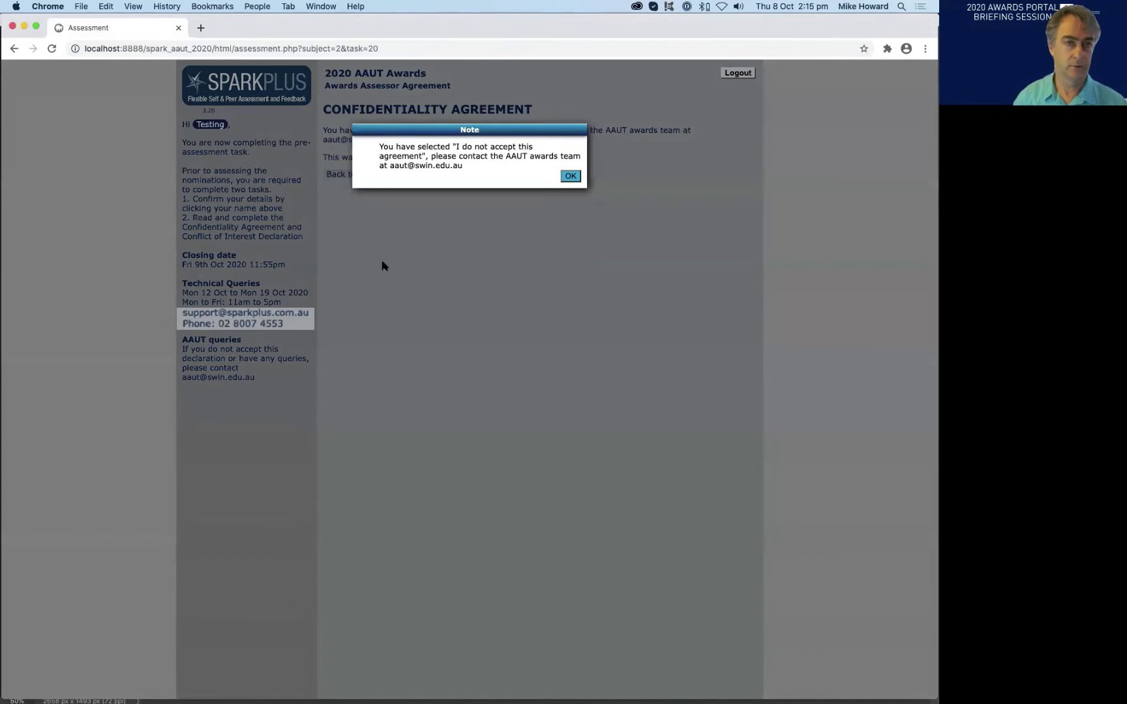
click(572, 177)
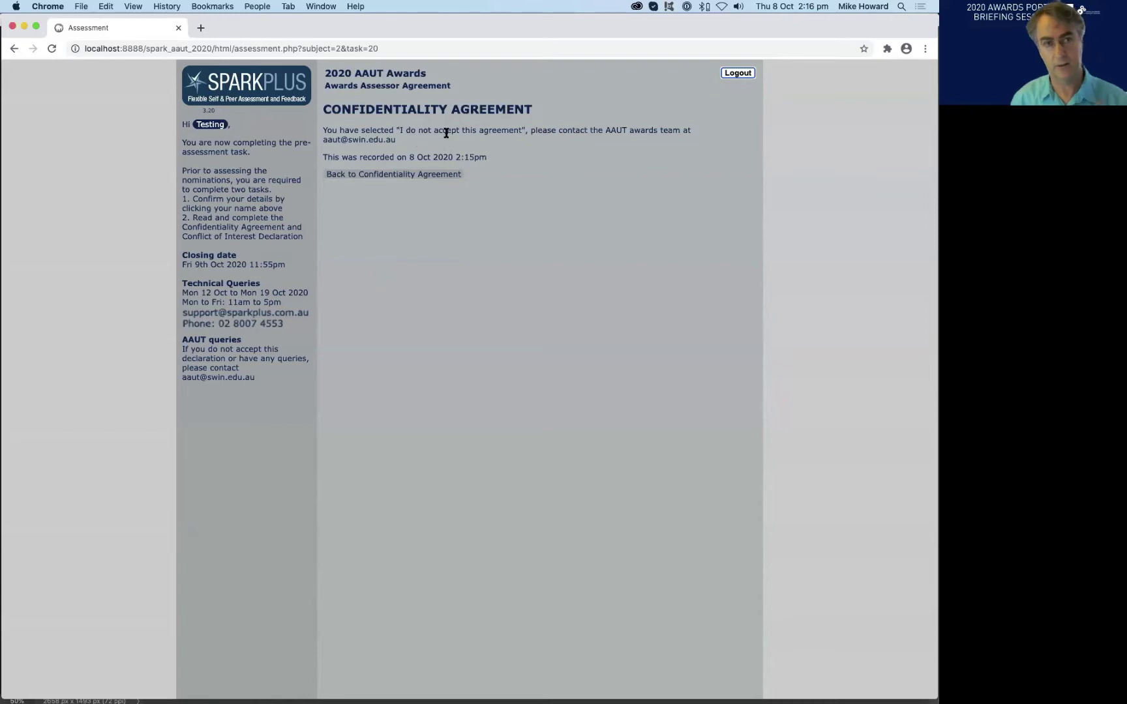
- Log out, then log back in with the account ID and pasted password
click(737, 73)
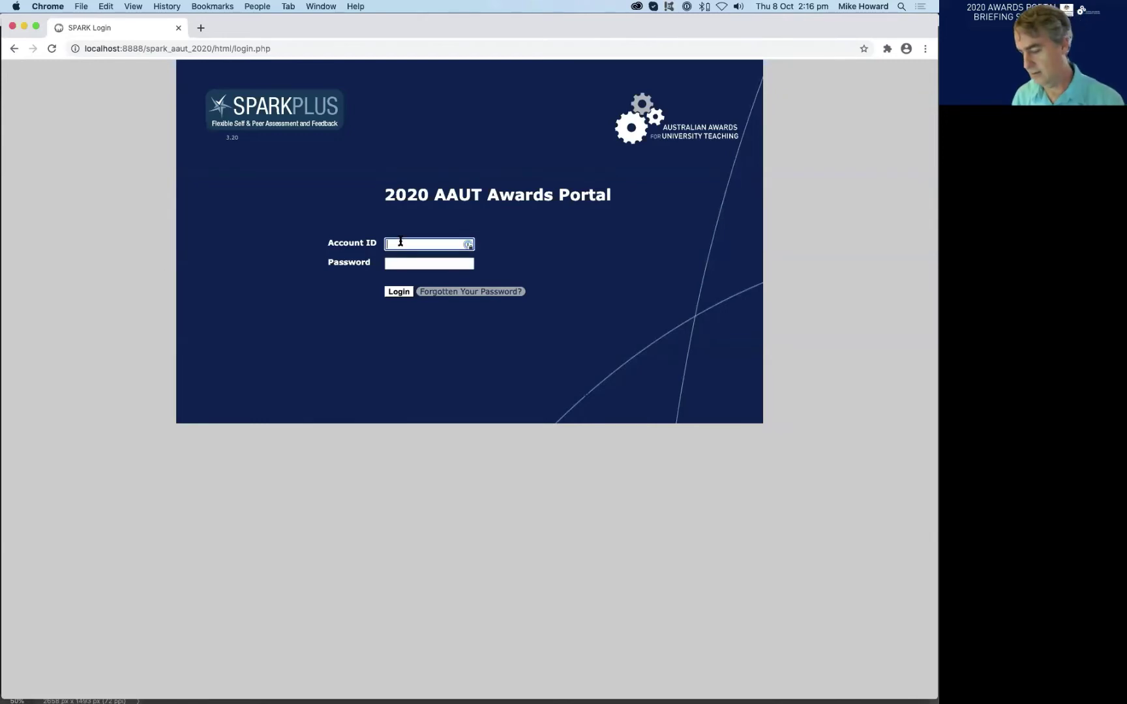
text(testing_1)
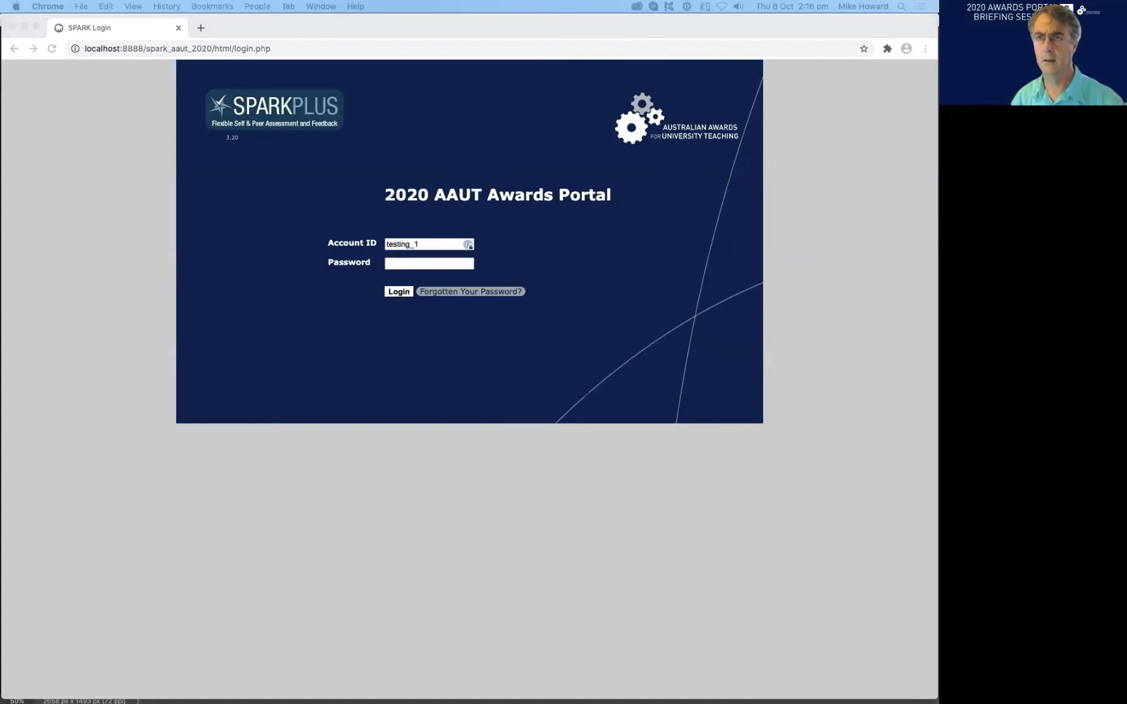
click(398, 264)
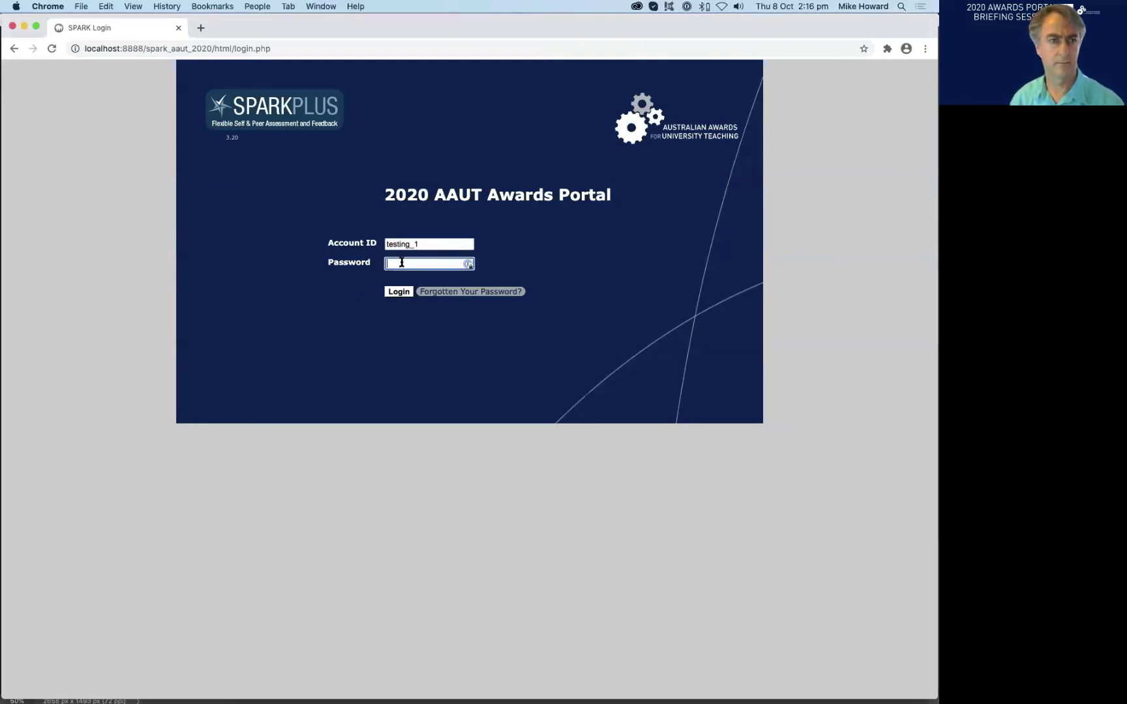
key(super+v)
click(399, 292)
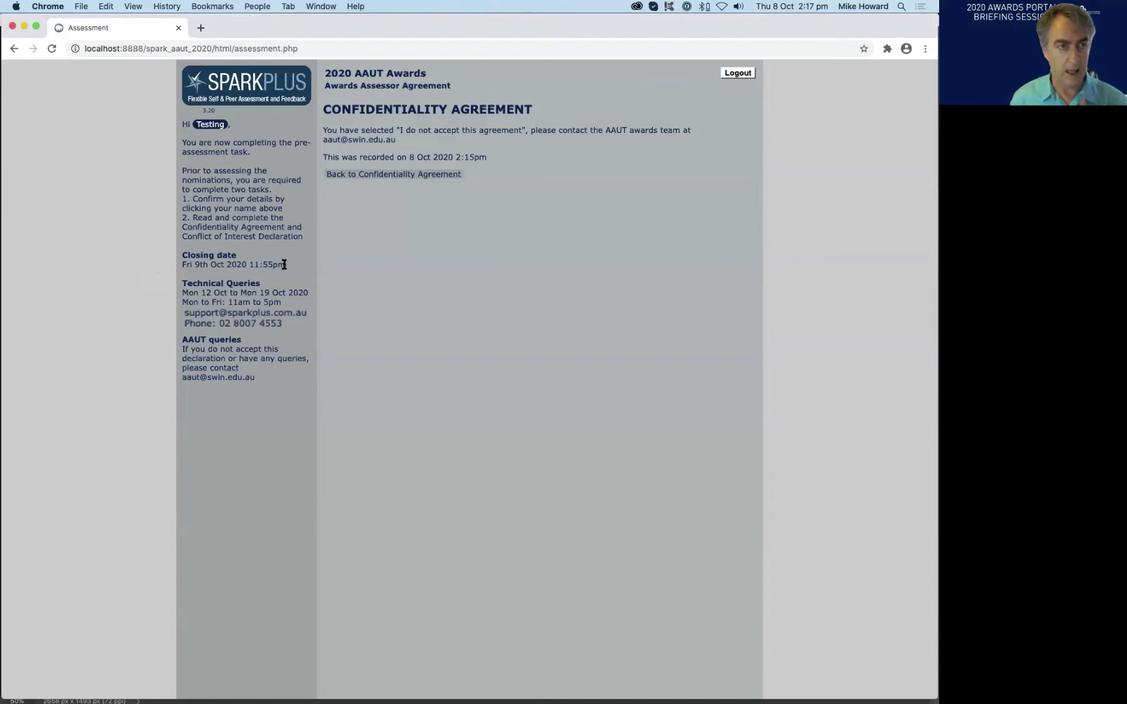
drag(285, 264, 181, 264)
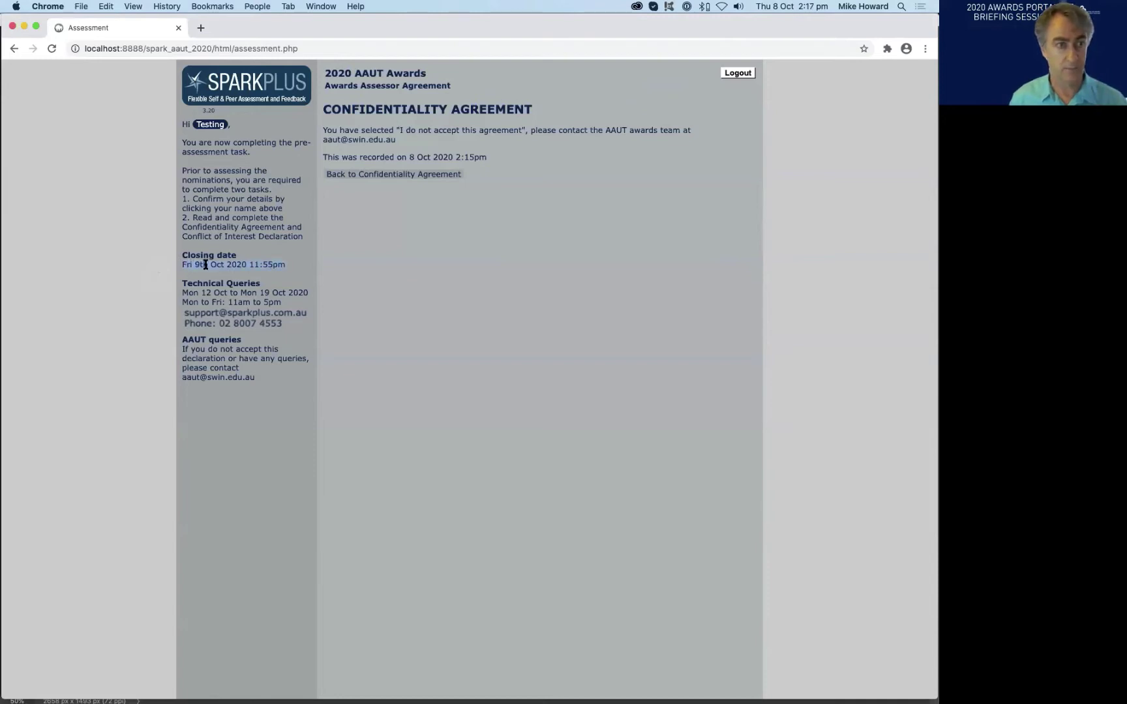
click(295, 272)
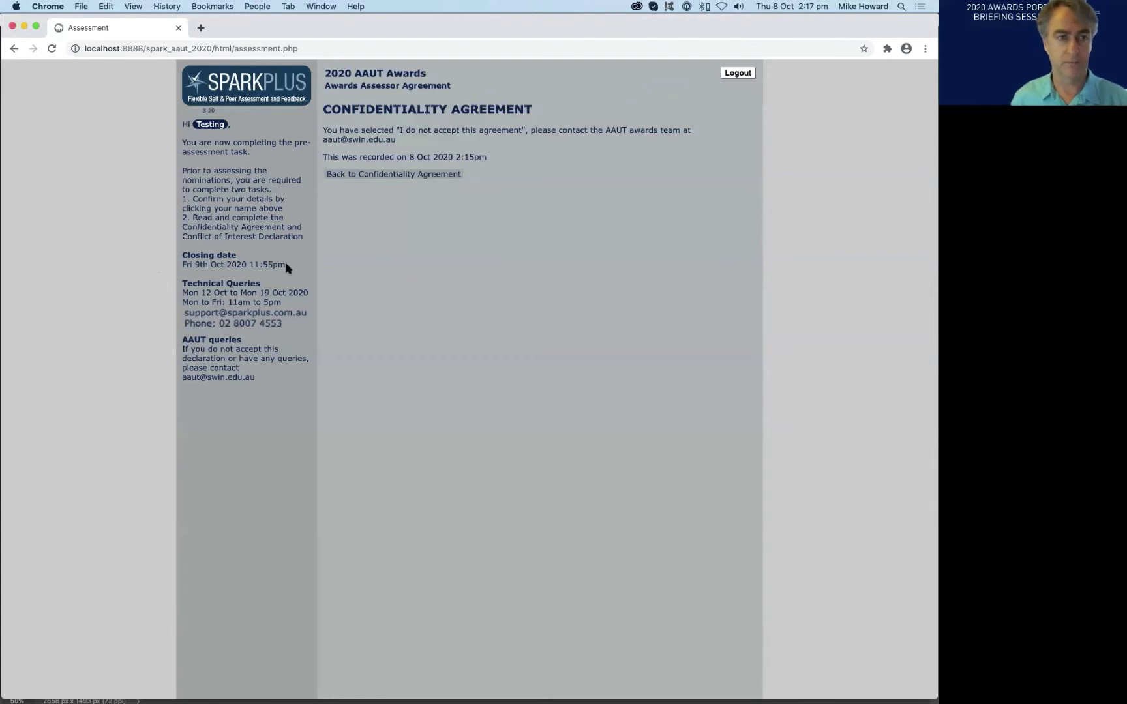
drag(287, 268, 180, 261)
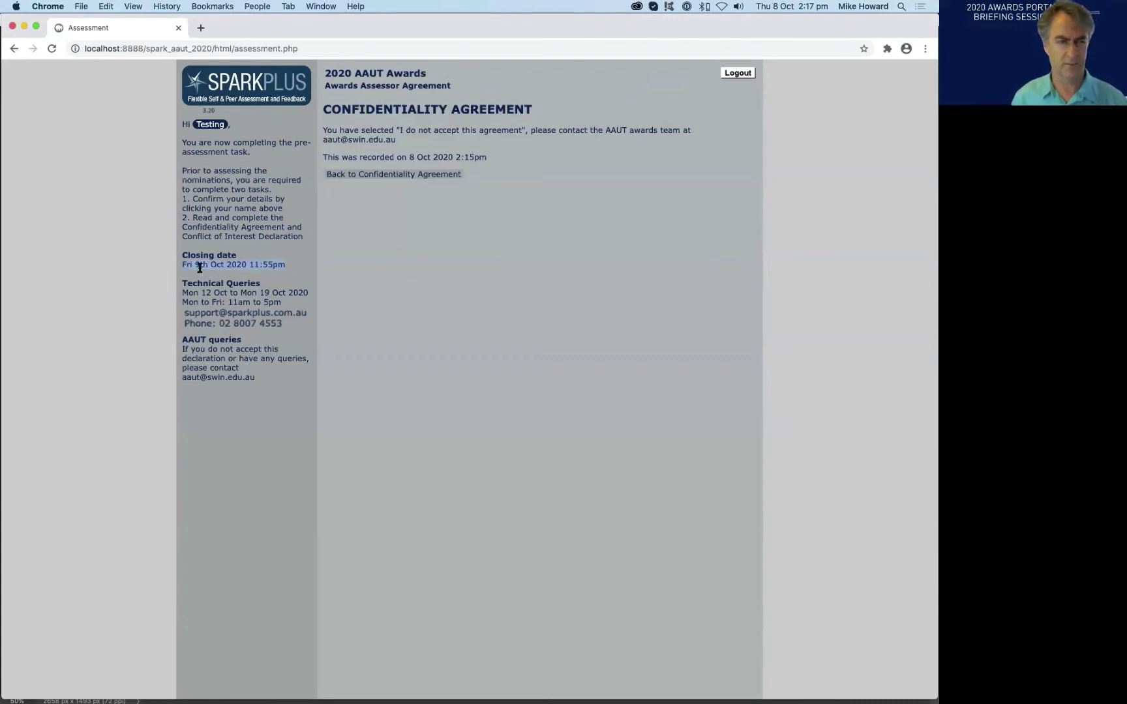
click(197, 265)
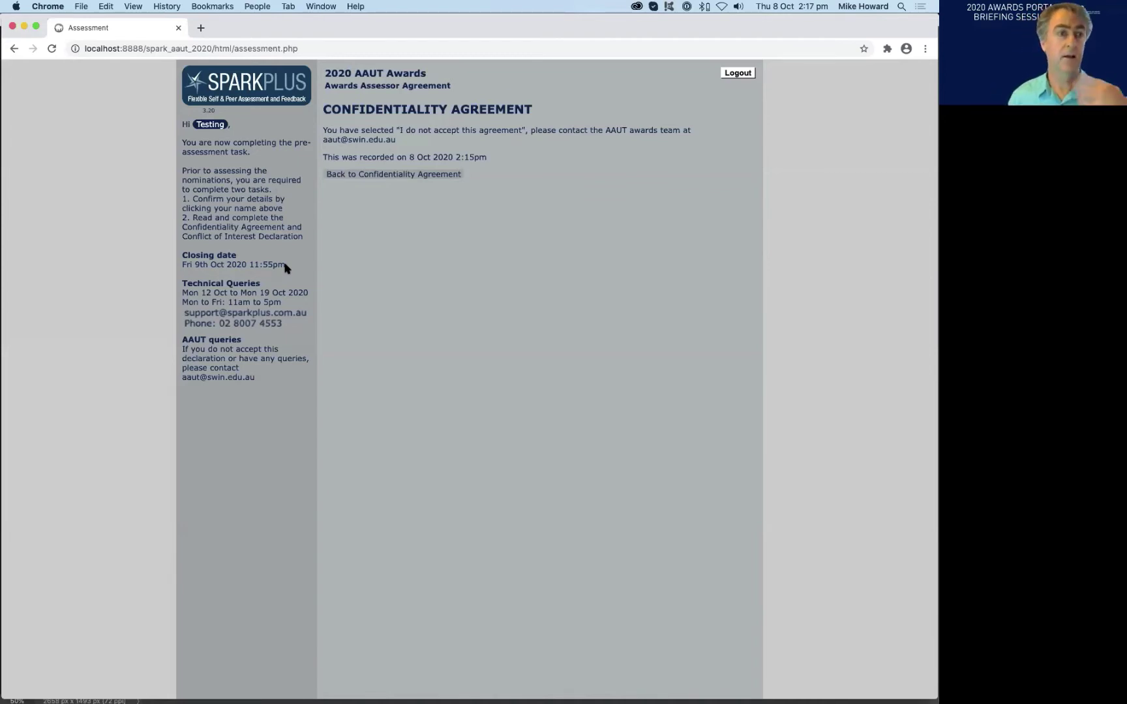
triple_click(199, 263)
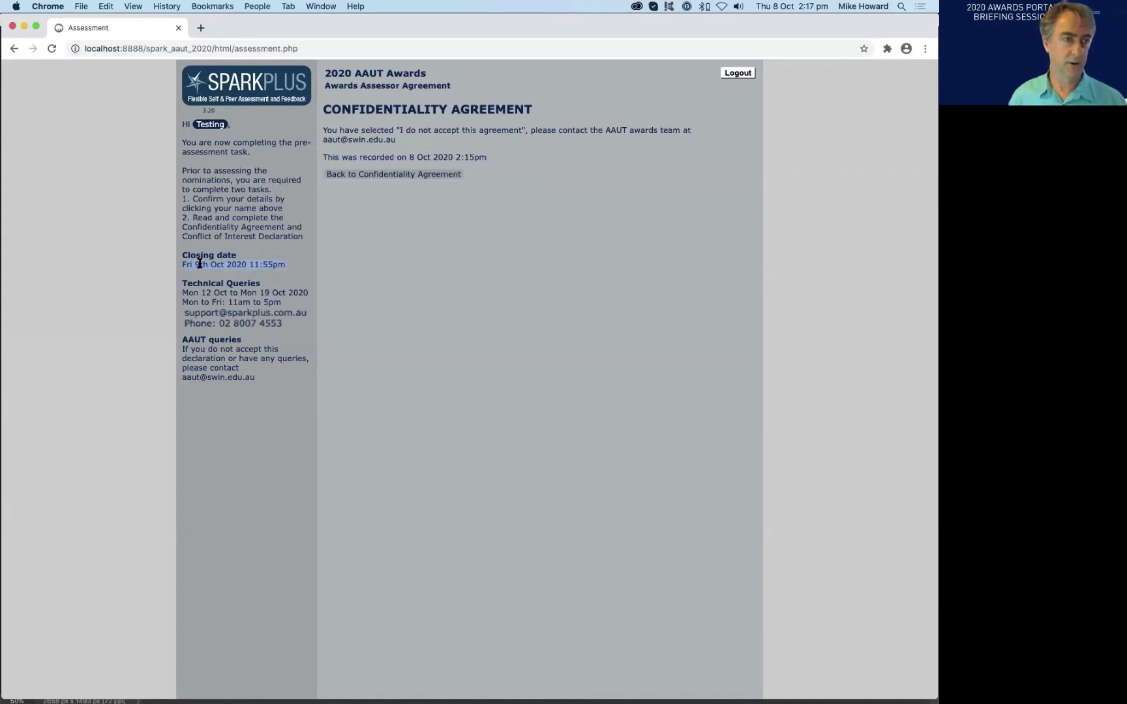
click(290, 271)
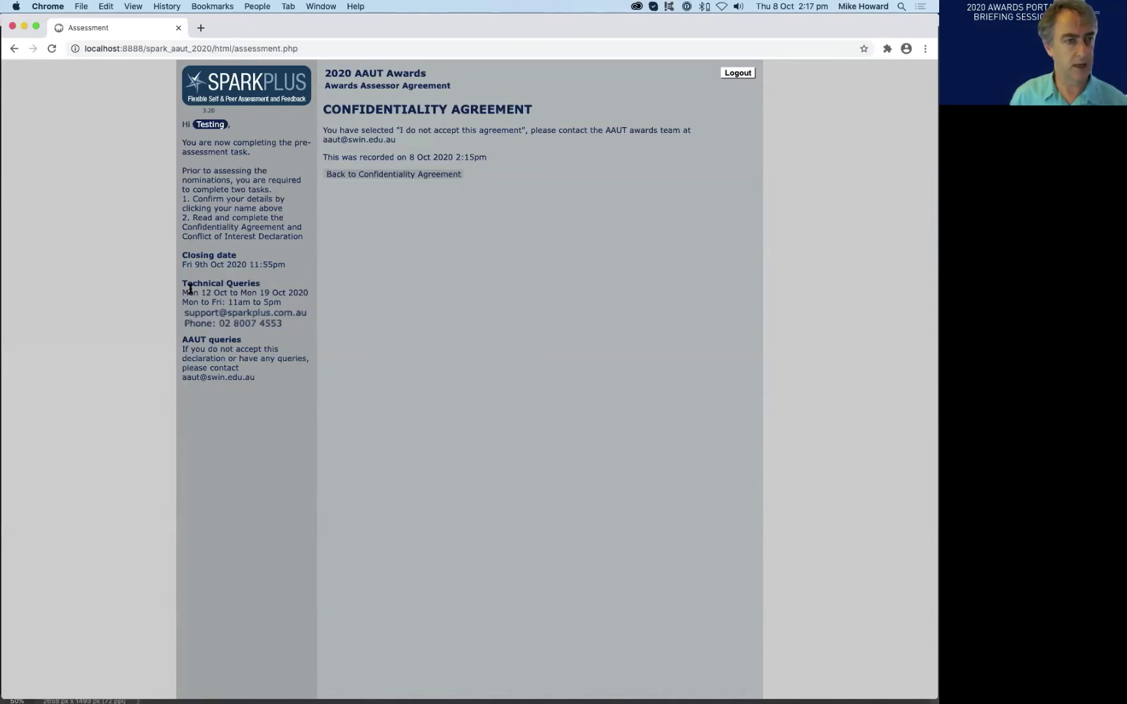
drag(182, 293, 222, 303)
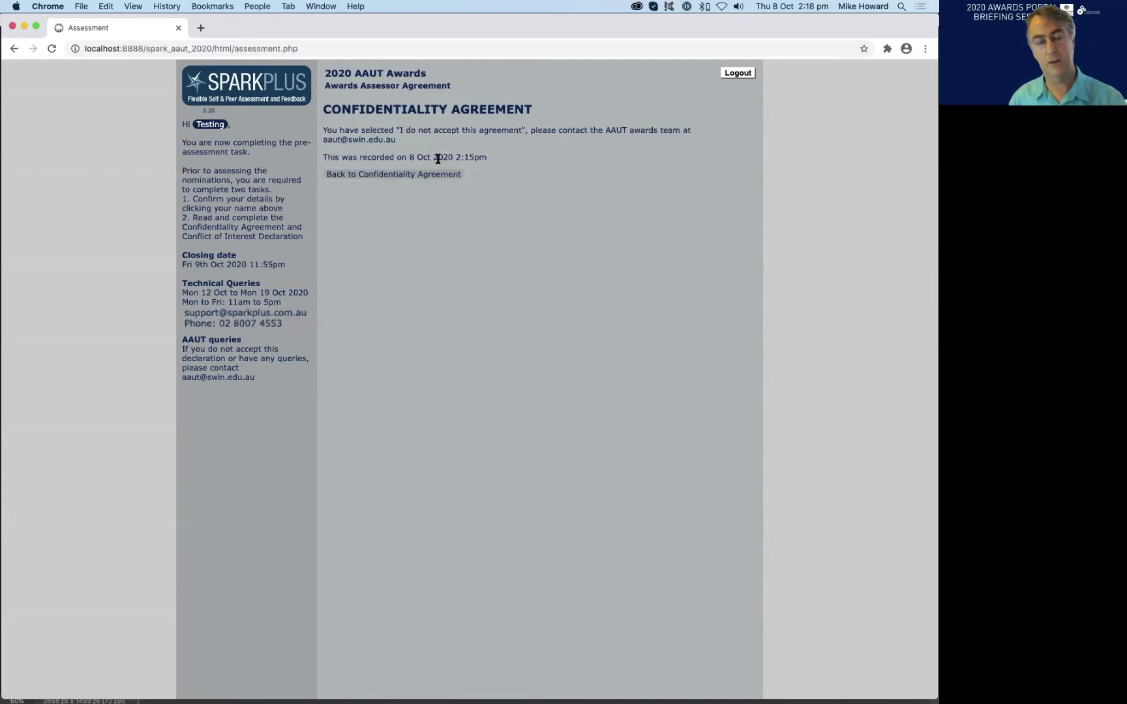
- Return to the full Confidentiality Agreement with its I Accept and I Do Not Accept buttons
click(396, 174)
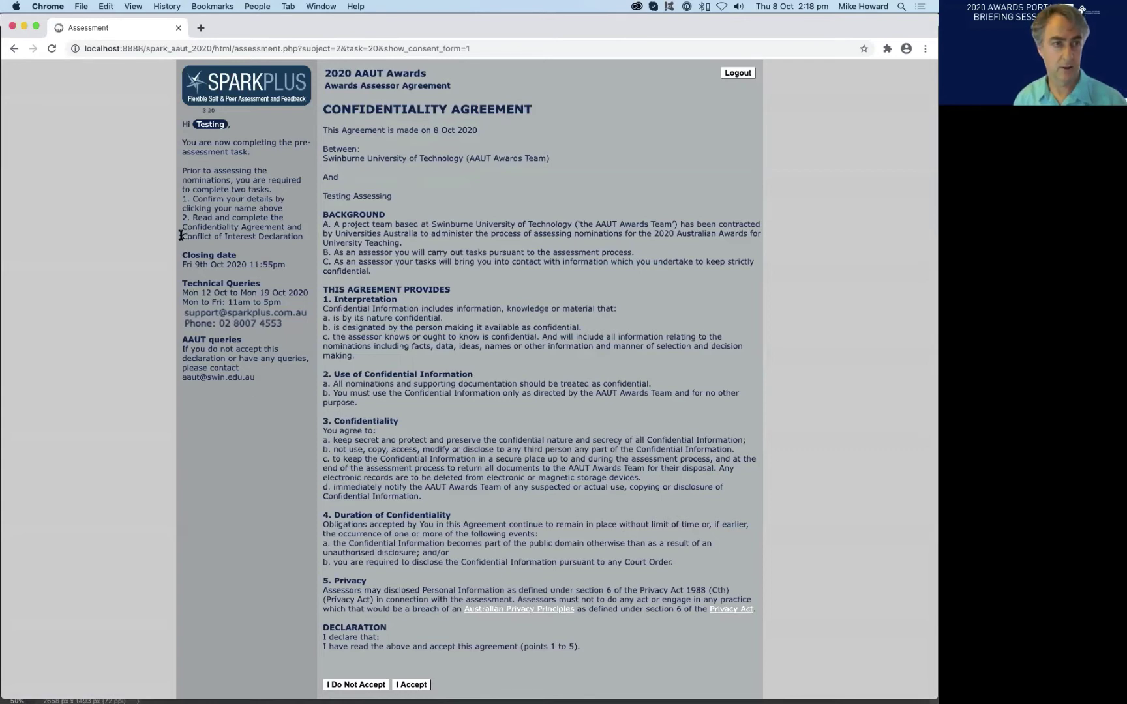
drag(182, 235, 307, 240)
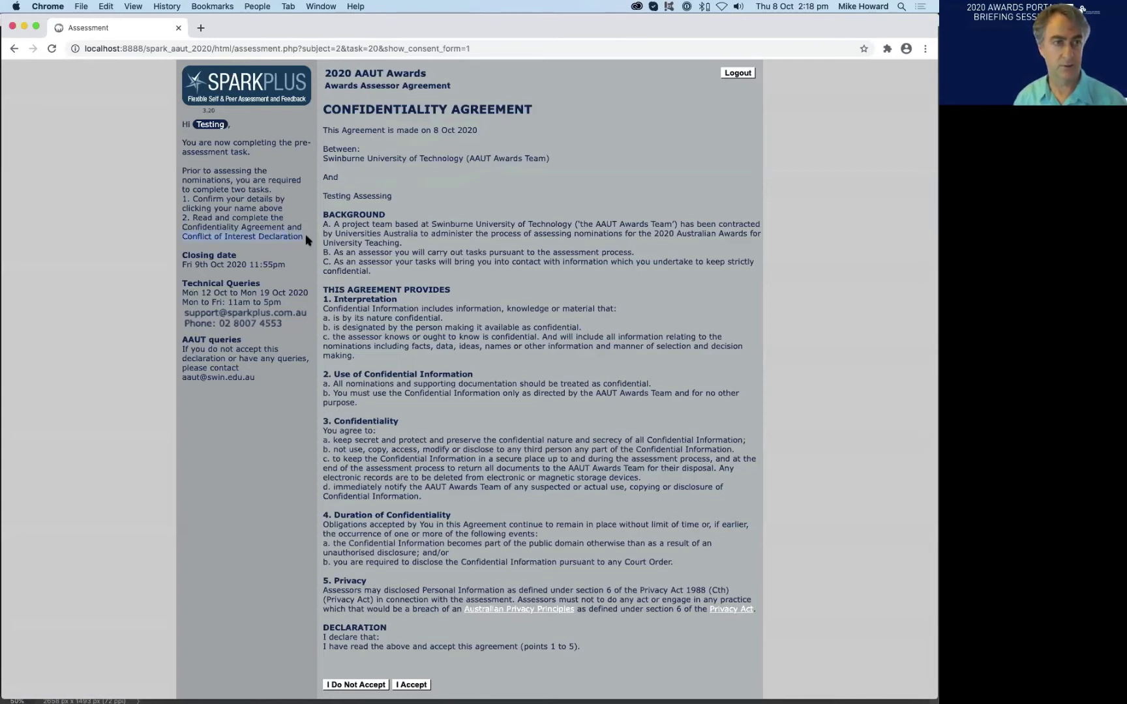
click(419, 256)
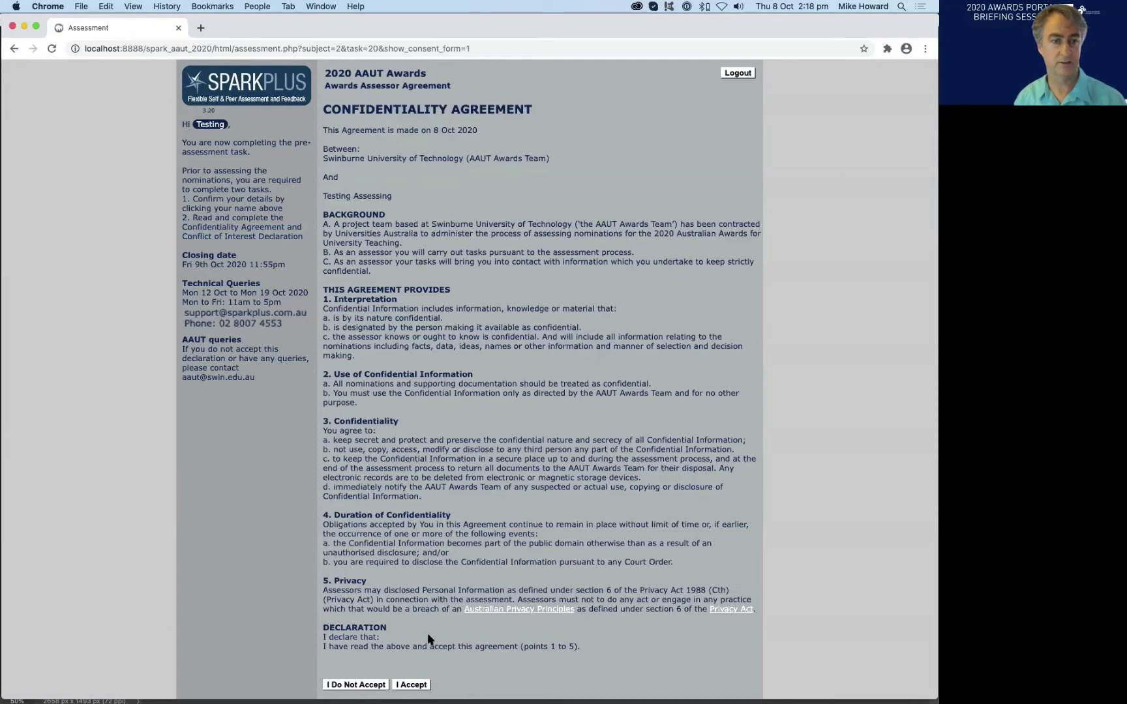
- Accept the Confidentiality Agreement and dismiss the thank-you note to reach the Conflict of Interest Declaration
click(410, 684)
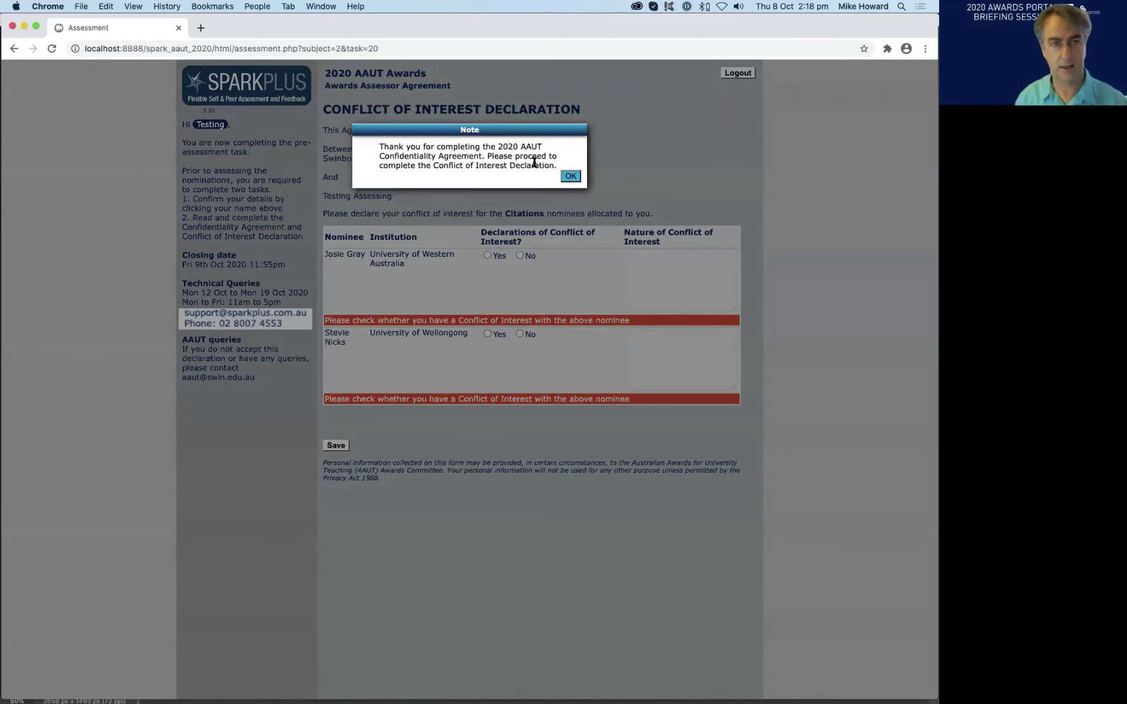
drag(434, 165, 507, 166)
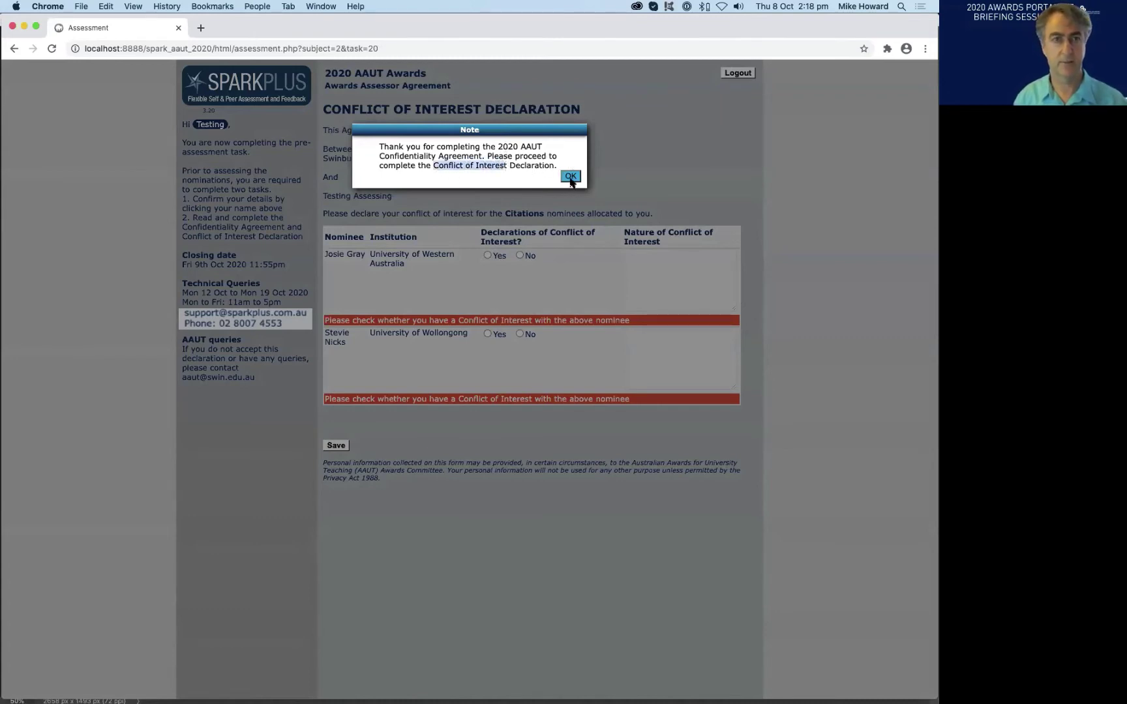
click(571, 177)
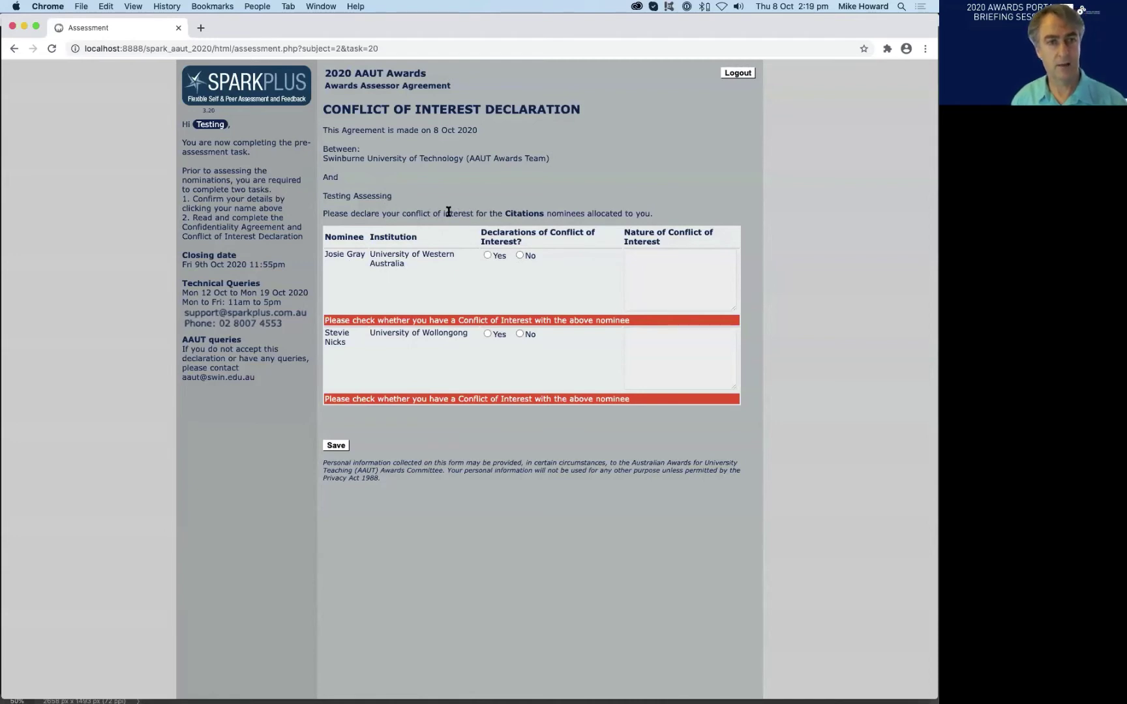
- Mark Yes for the first nominee and describe the conflict as having worked with them 5 years ago
drag(448, 212, 534, 212)
click(554, 216)
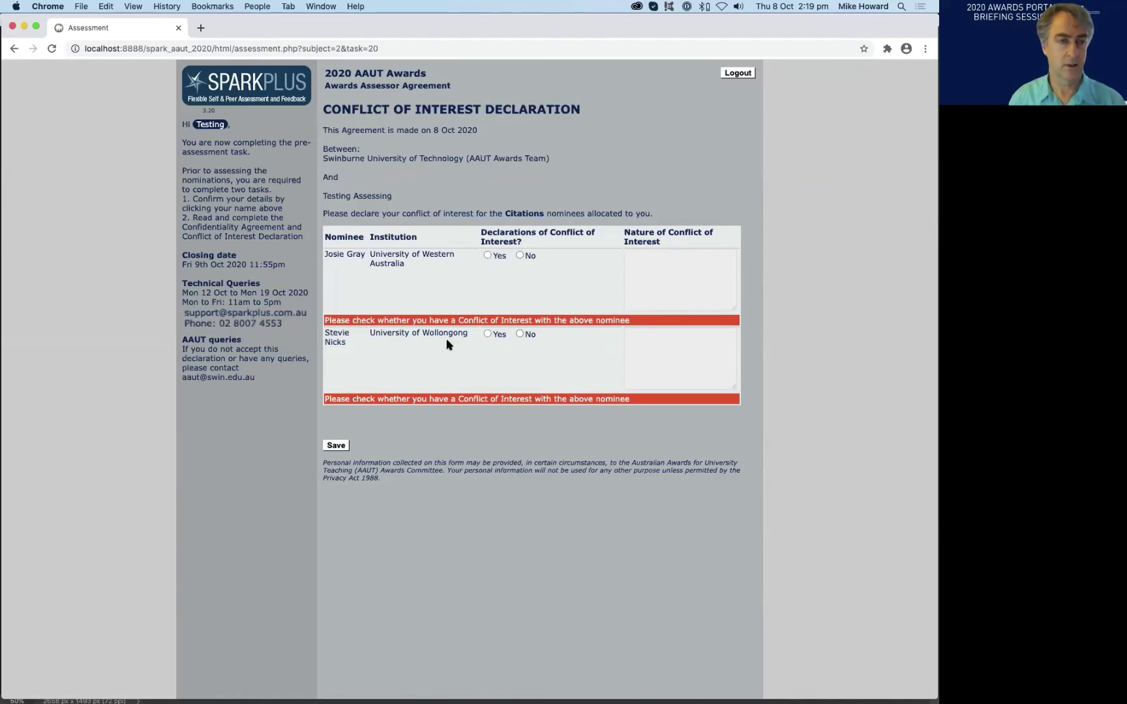
click(487, 256)
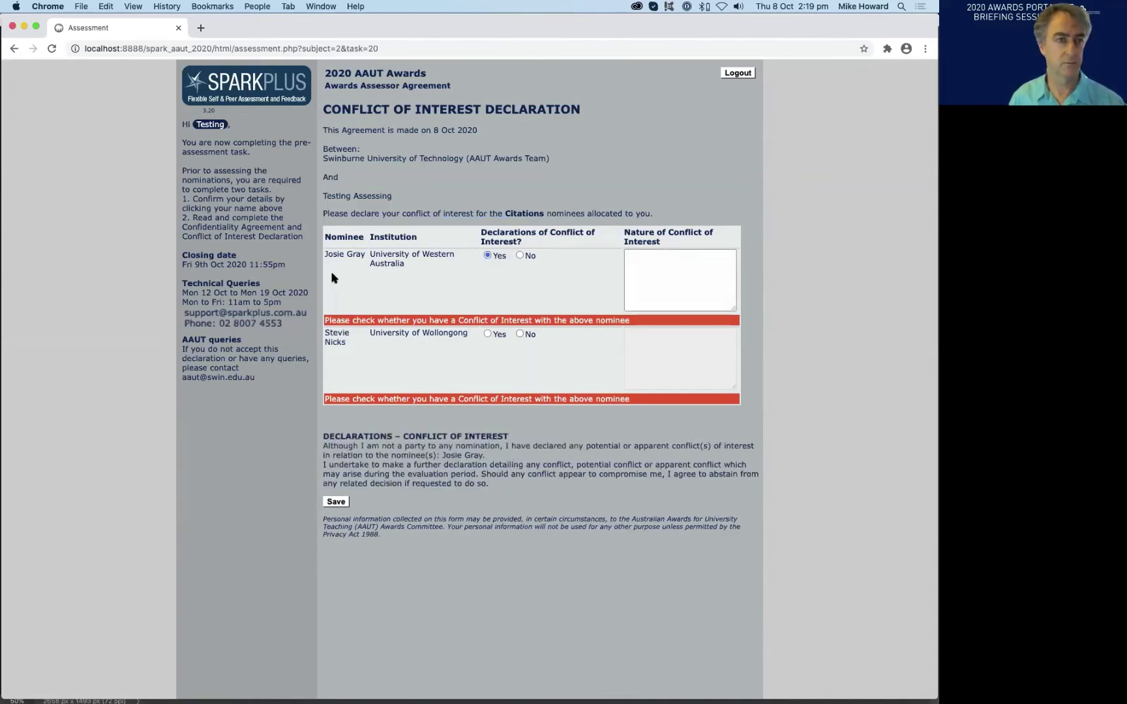
drag(420, 265, 338, 254)
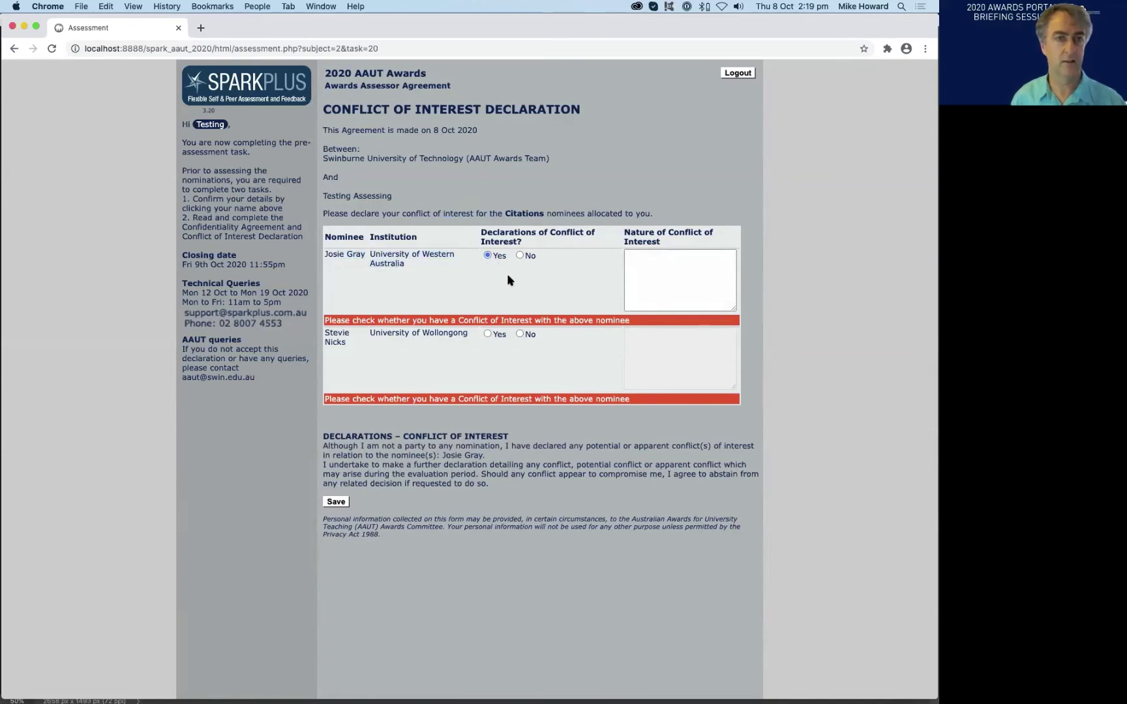
click(701, 269)
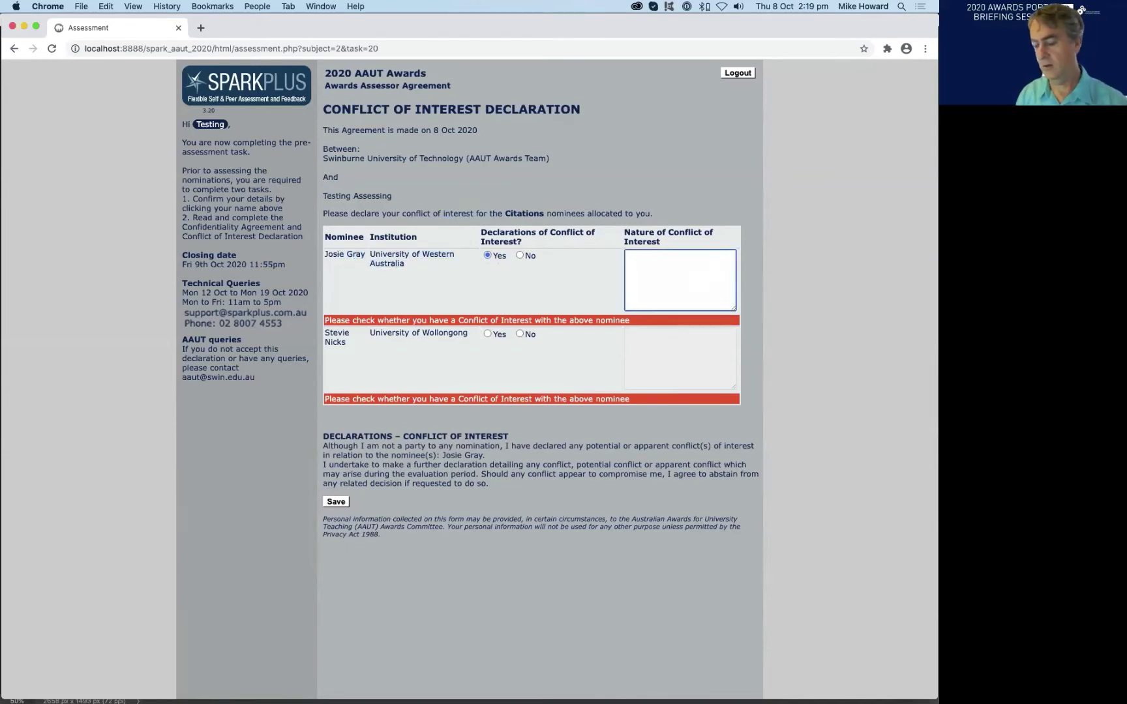
text(I work)
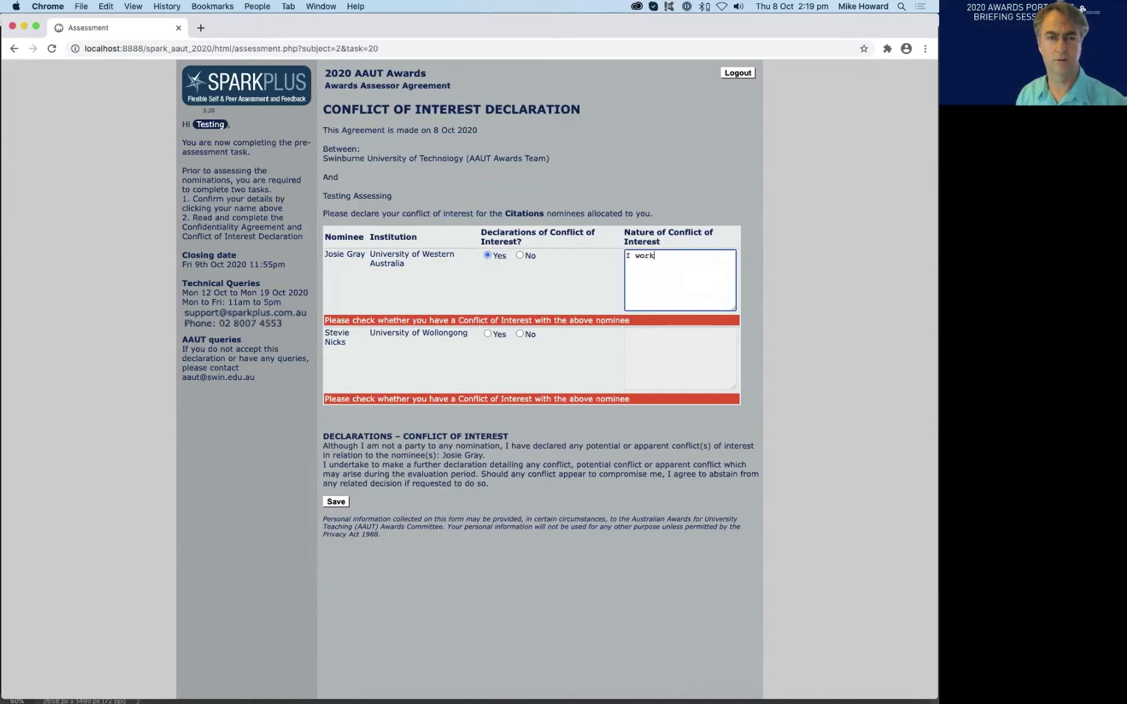
text(ed with J)
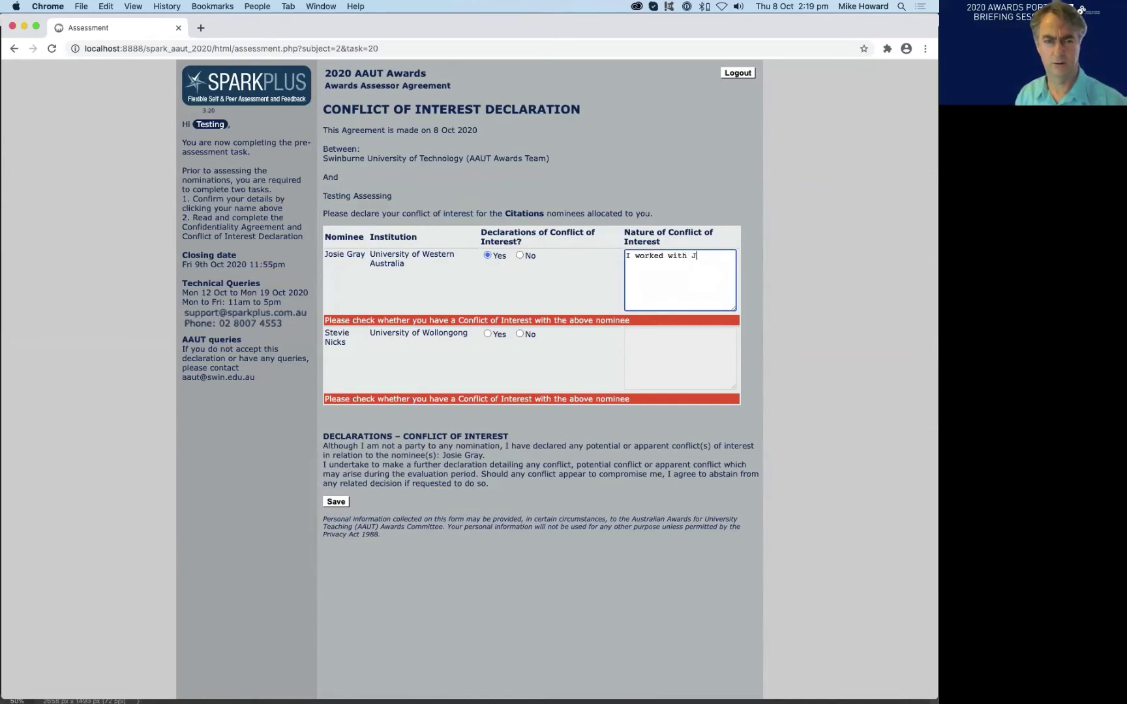
text(osie)
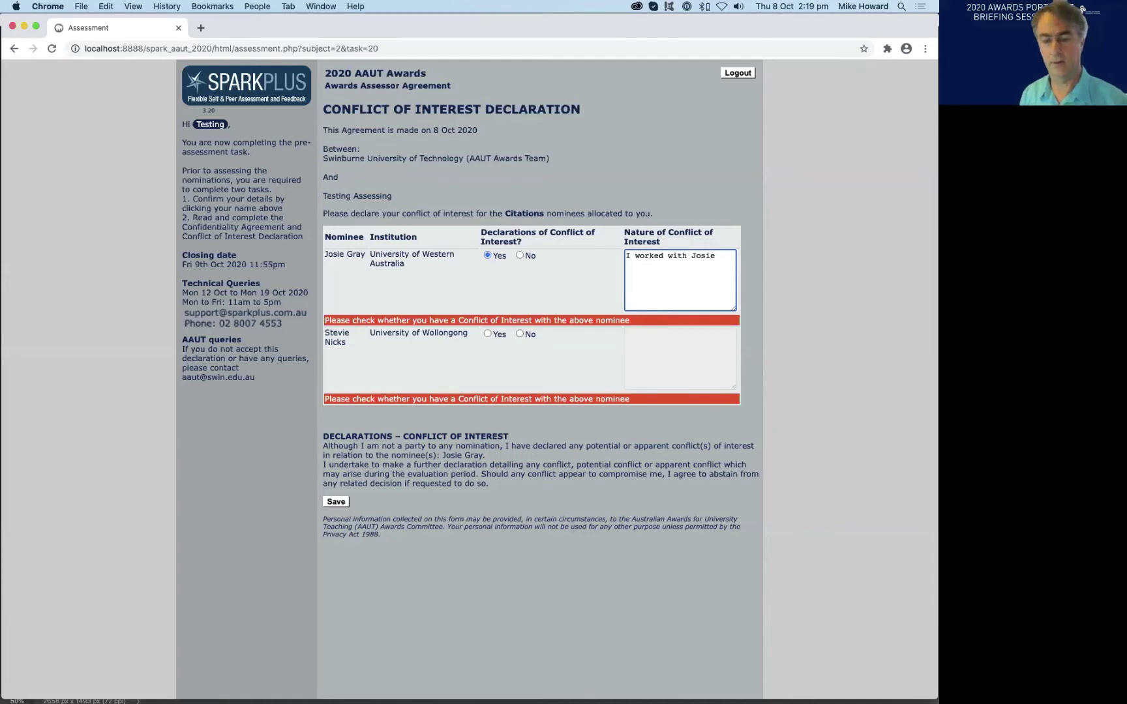
text(5 year)
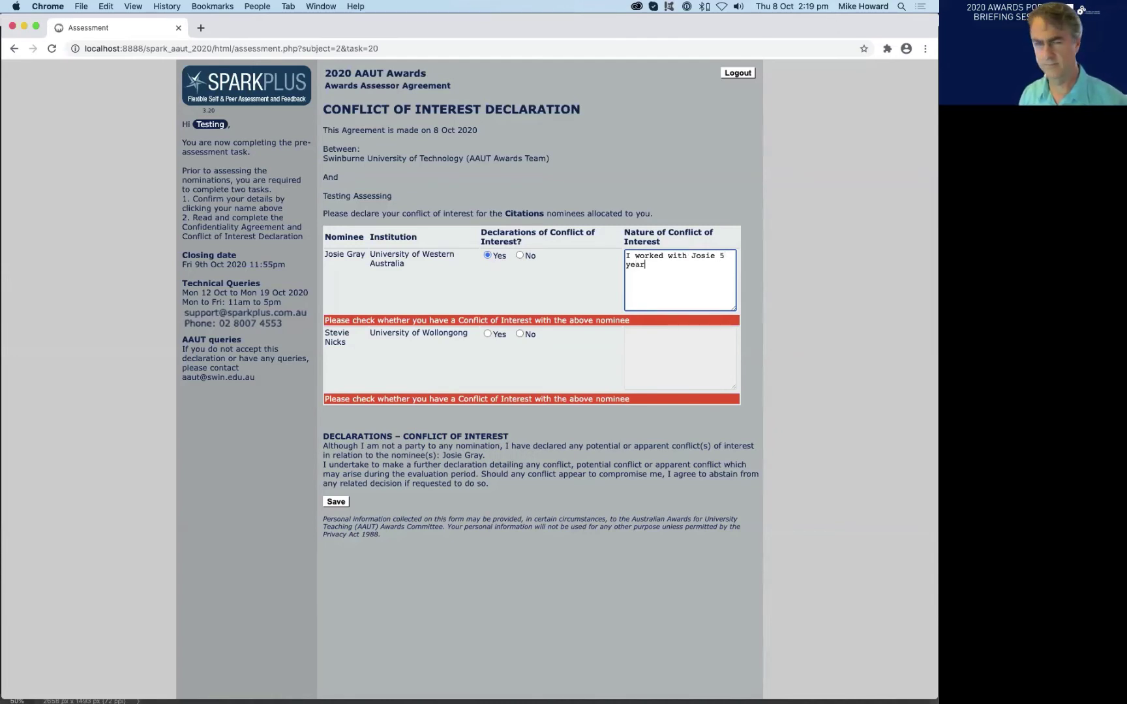
text(s ago)
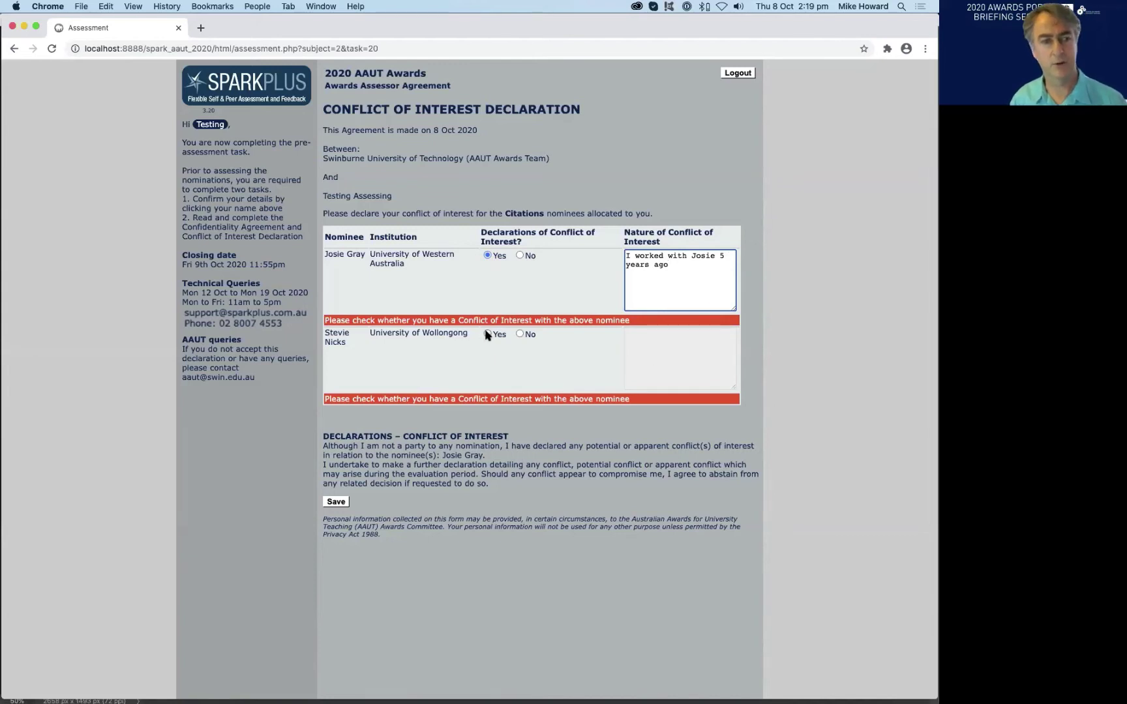
- Record no conflict for the second nominee, finish the first nominee's conflict explanation, and submit
click(519, 334)
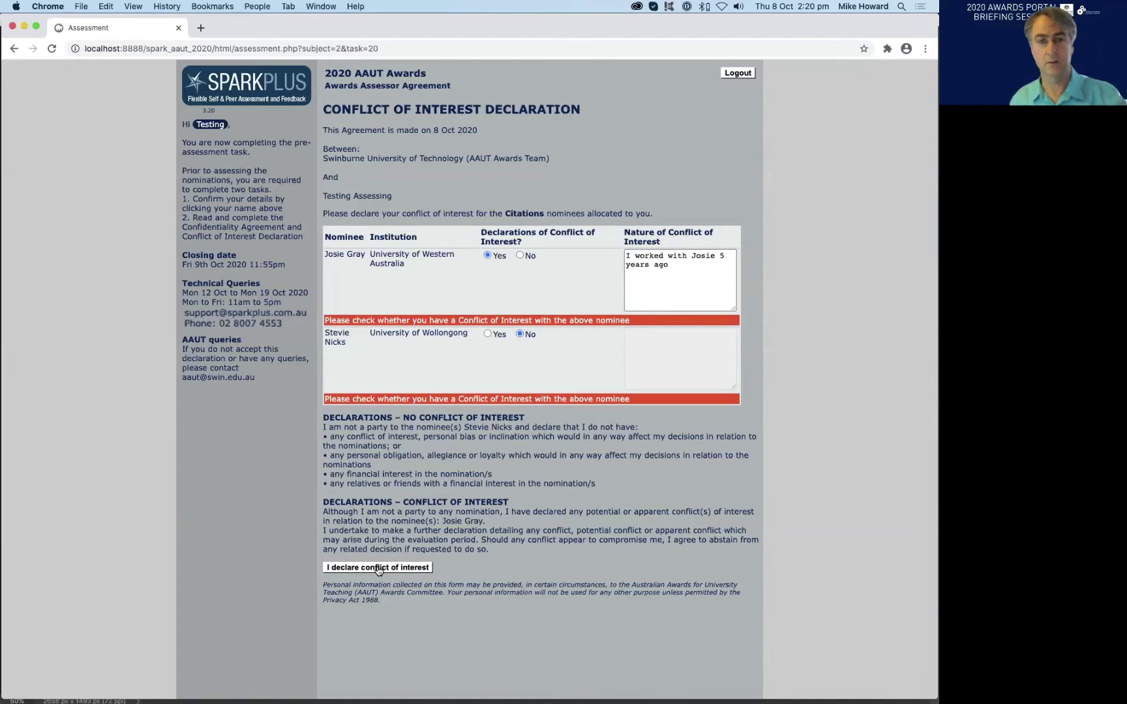
drag(684, 272, 666, 246)
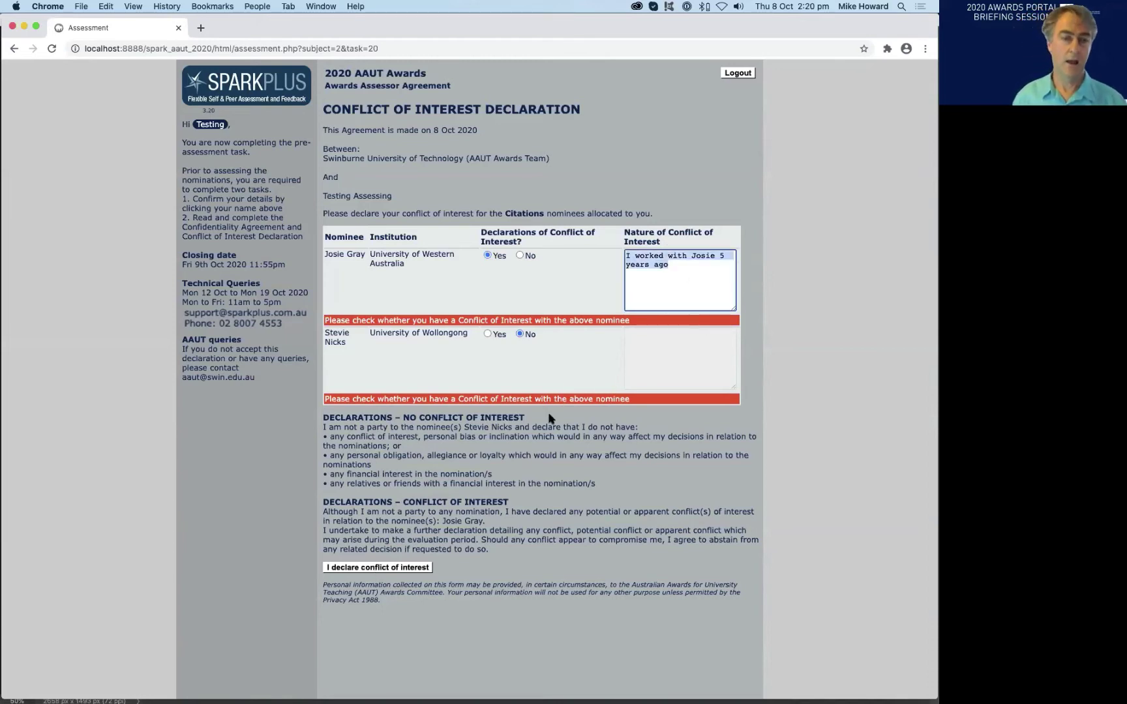
click(520, 448)
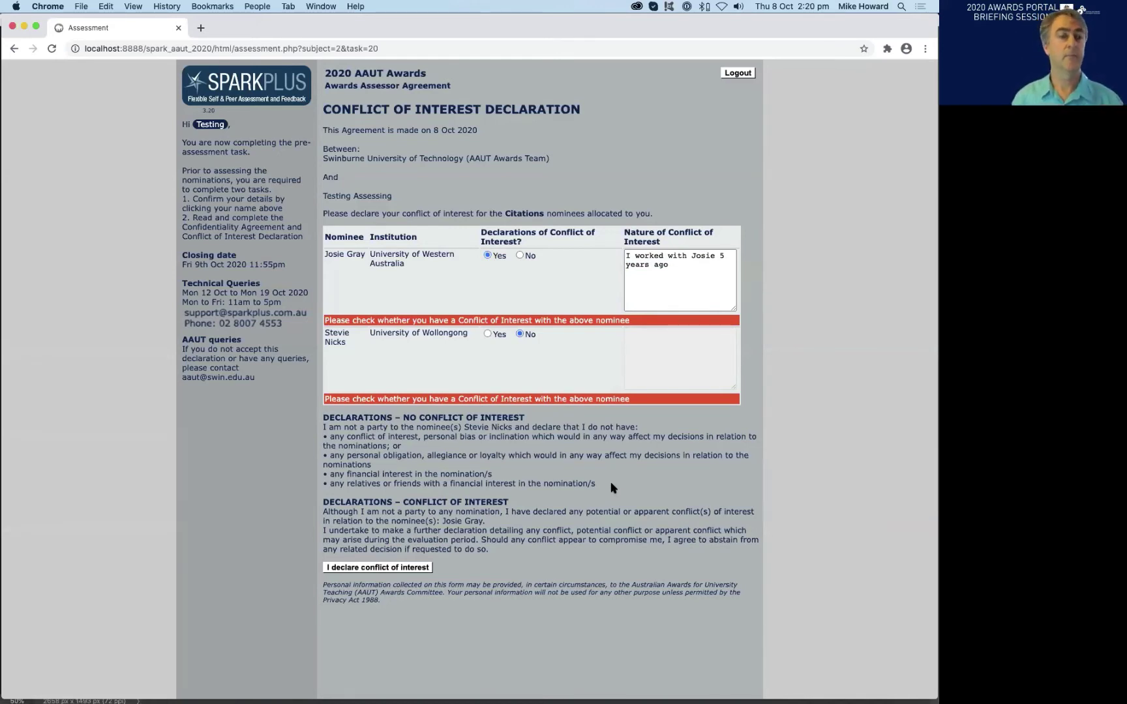
click(374, 568)
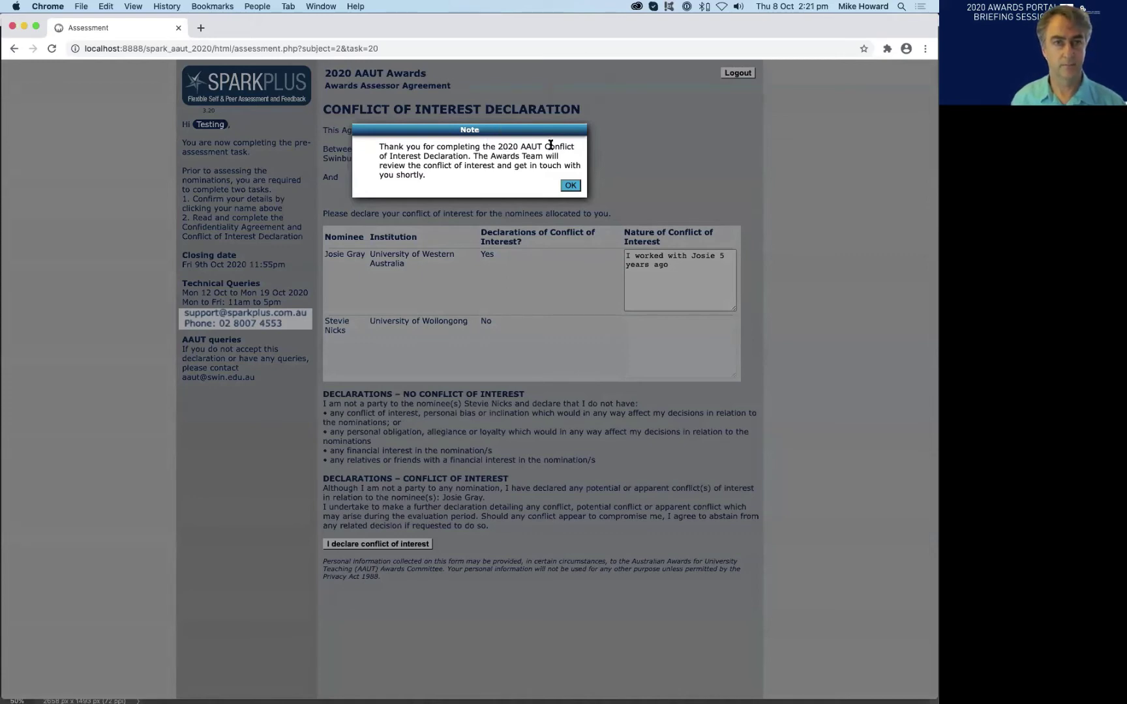
- Dismiss the thank-you note and review the declaration table showing both nominees' conflict statements
drag(406, 155, 457, 155)
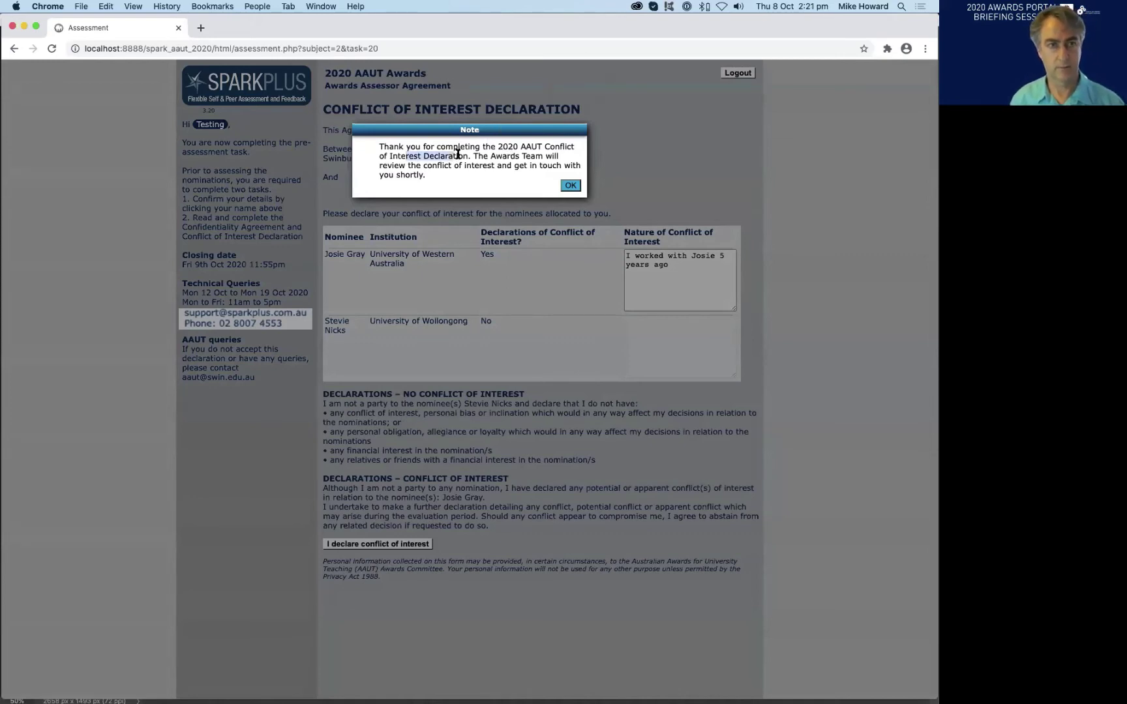
click(514, 156)
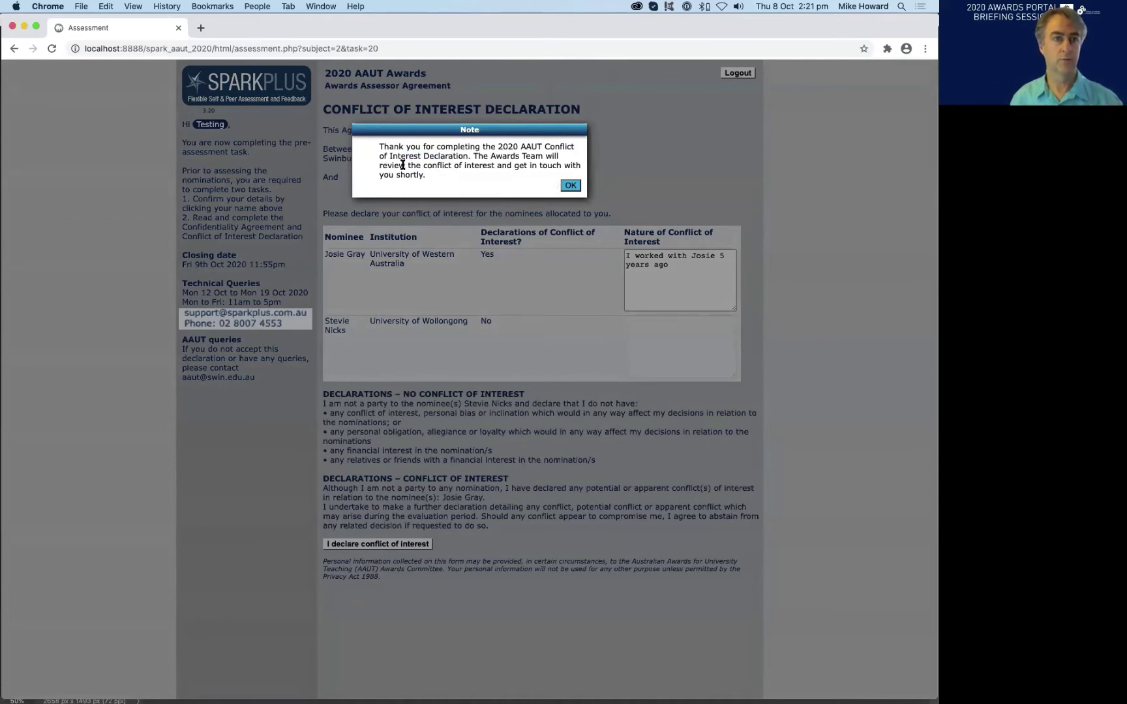
click(571, 185)
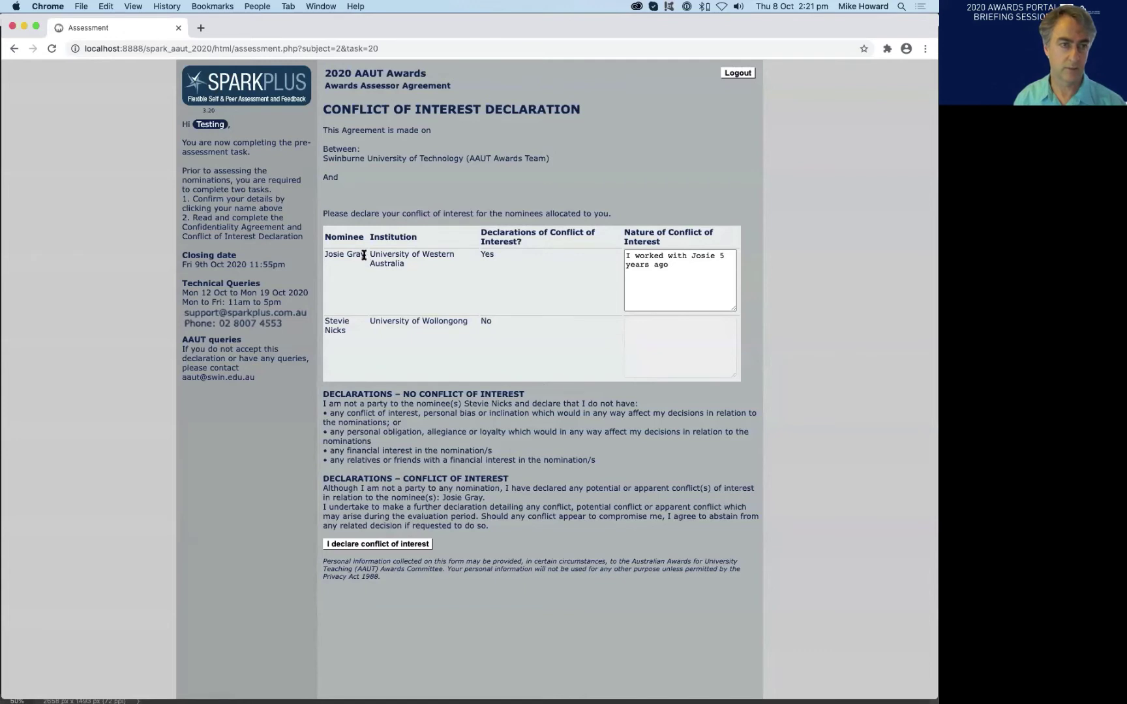
mouse_move(365, 258)
mouse_down()
mouse_move(328, 255)
mouse_move(352, 254)
mouse_up()
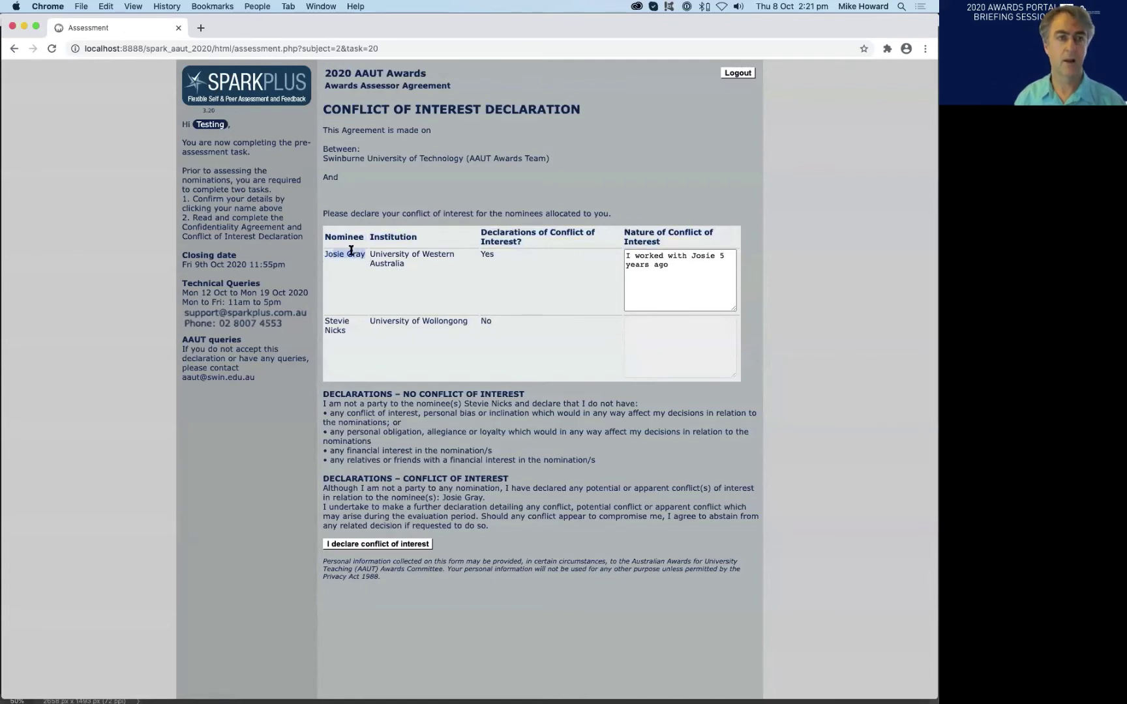
click(436, 267)
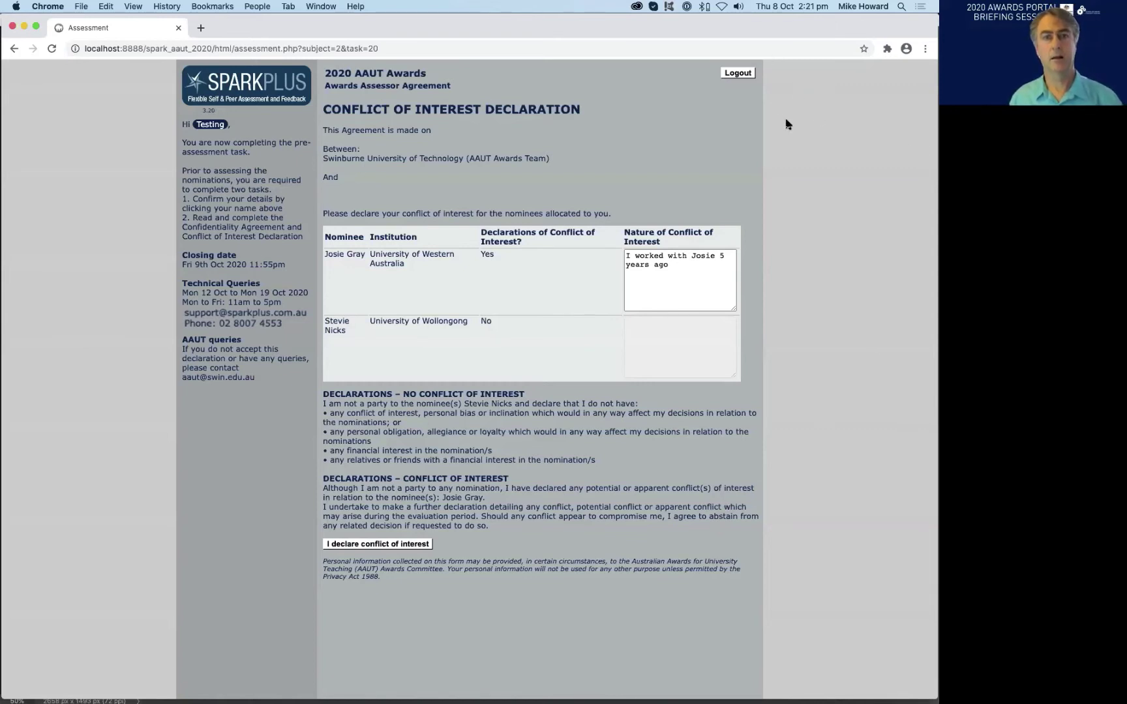
- Log out, then log in to the Awards Portal with another assessor's account ID and password
click(738, 73)
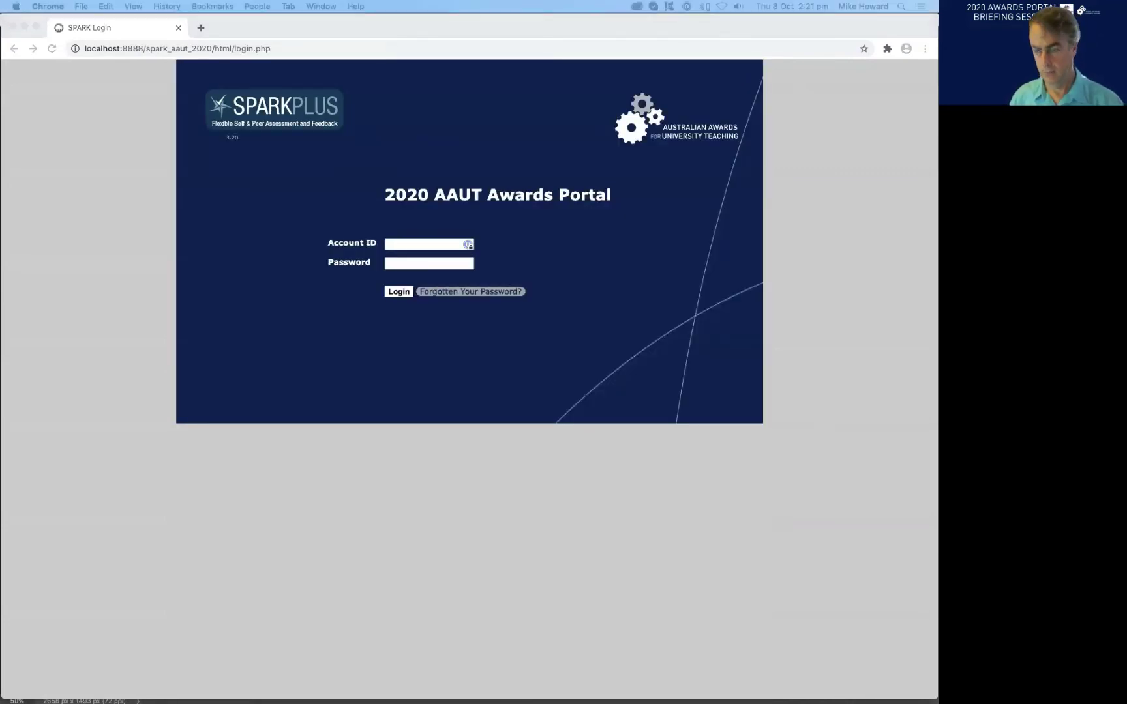
click(392, 243)
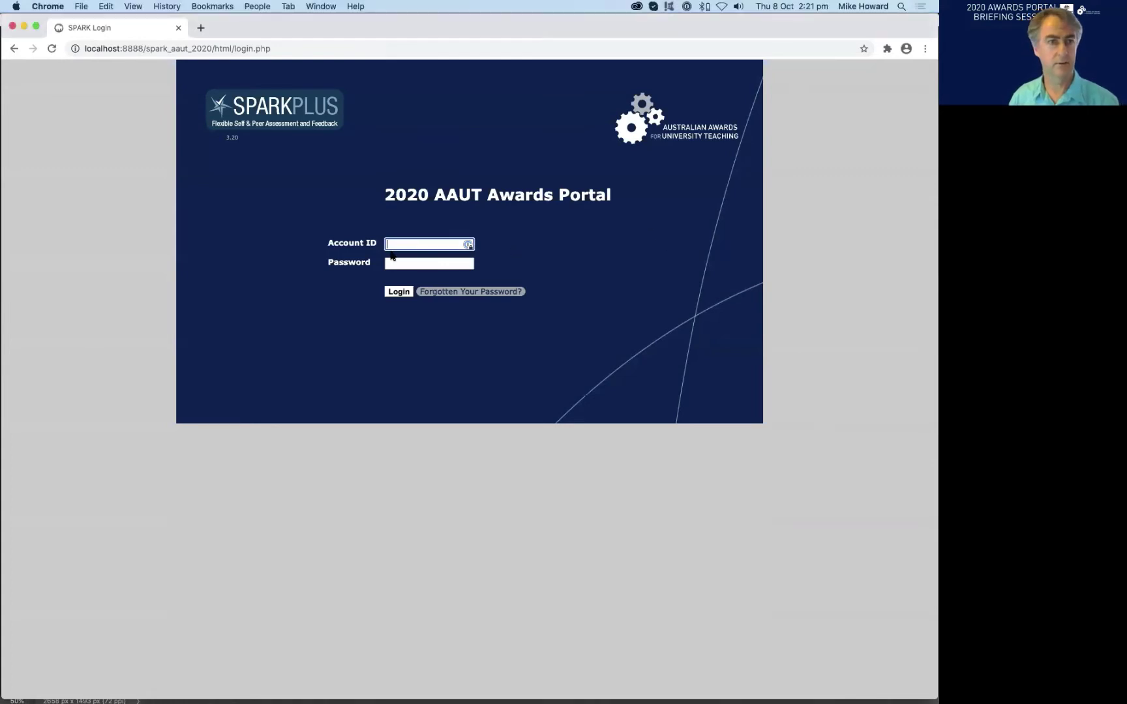
text(testing_3)
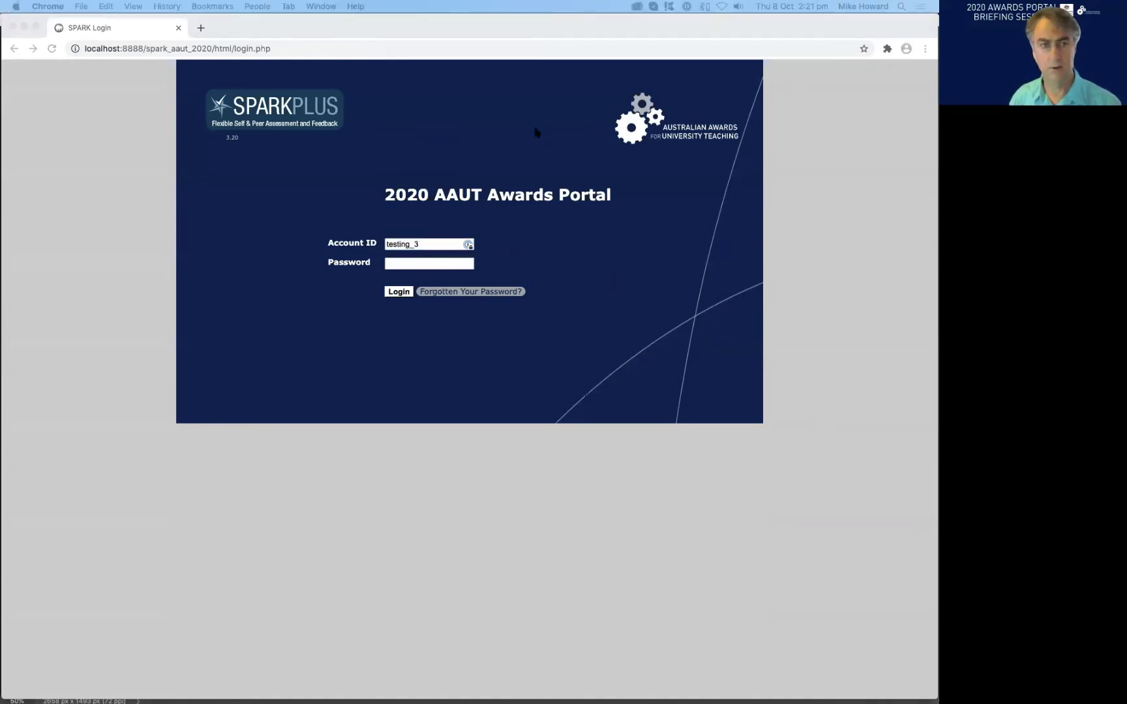
click(411, 265)
text(testing)
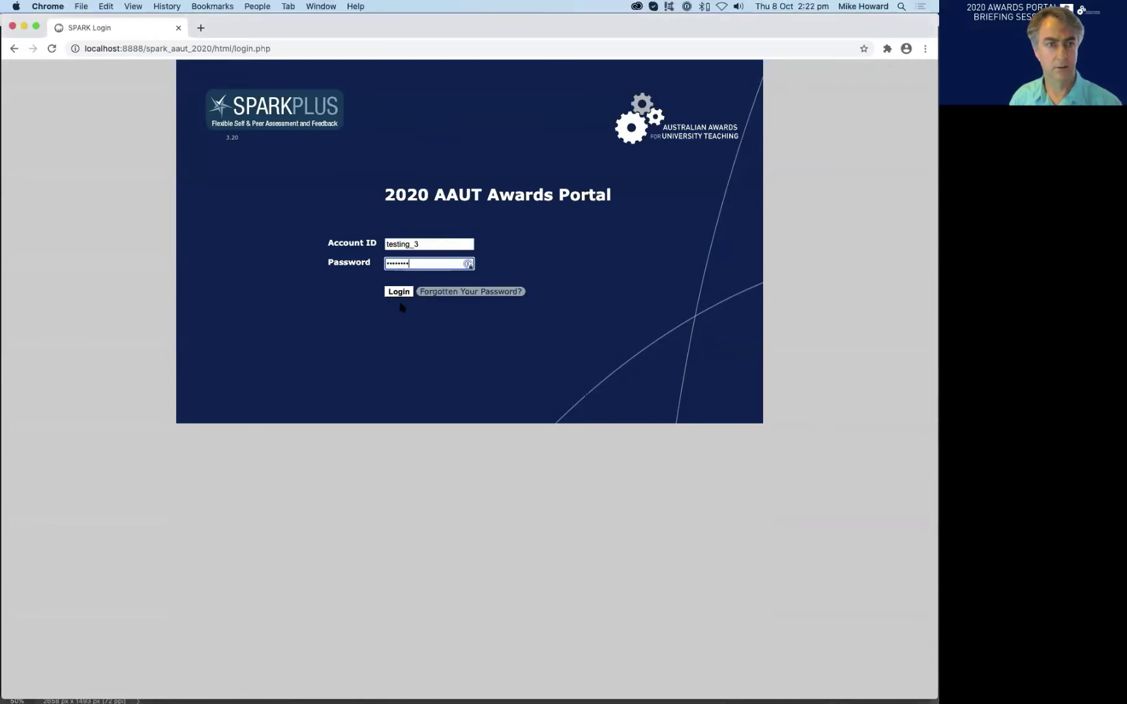
click(398, 292)
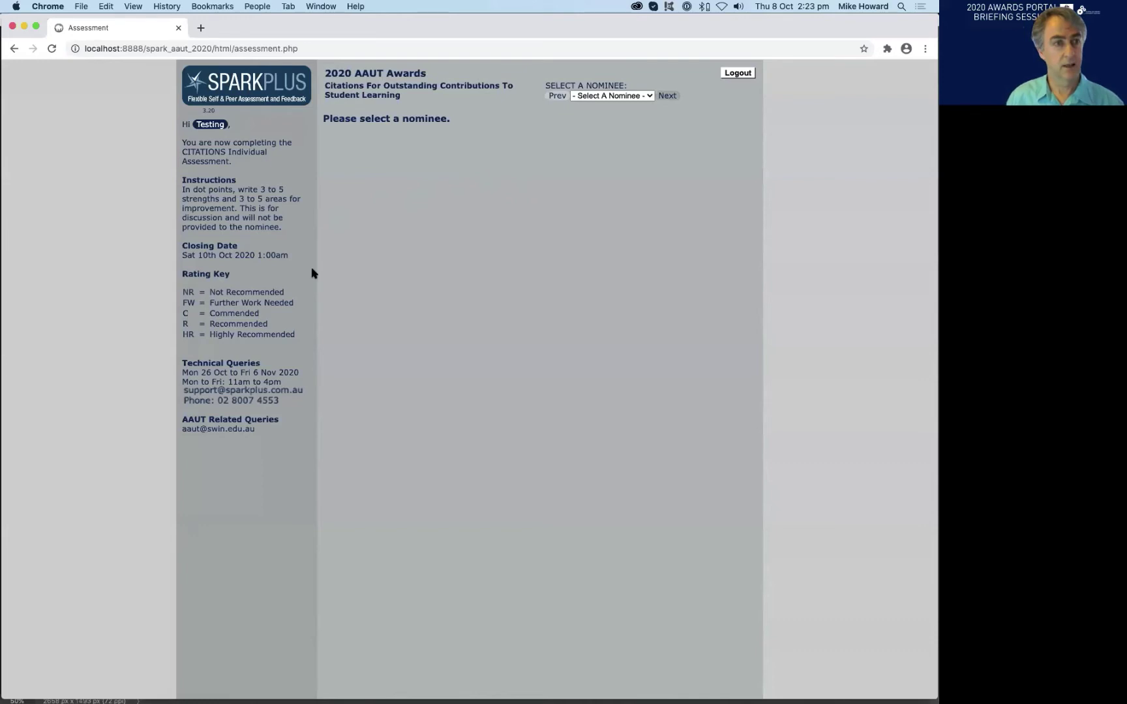
drag(181, 255, 274, 257)
click(272, 338)
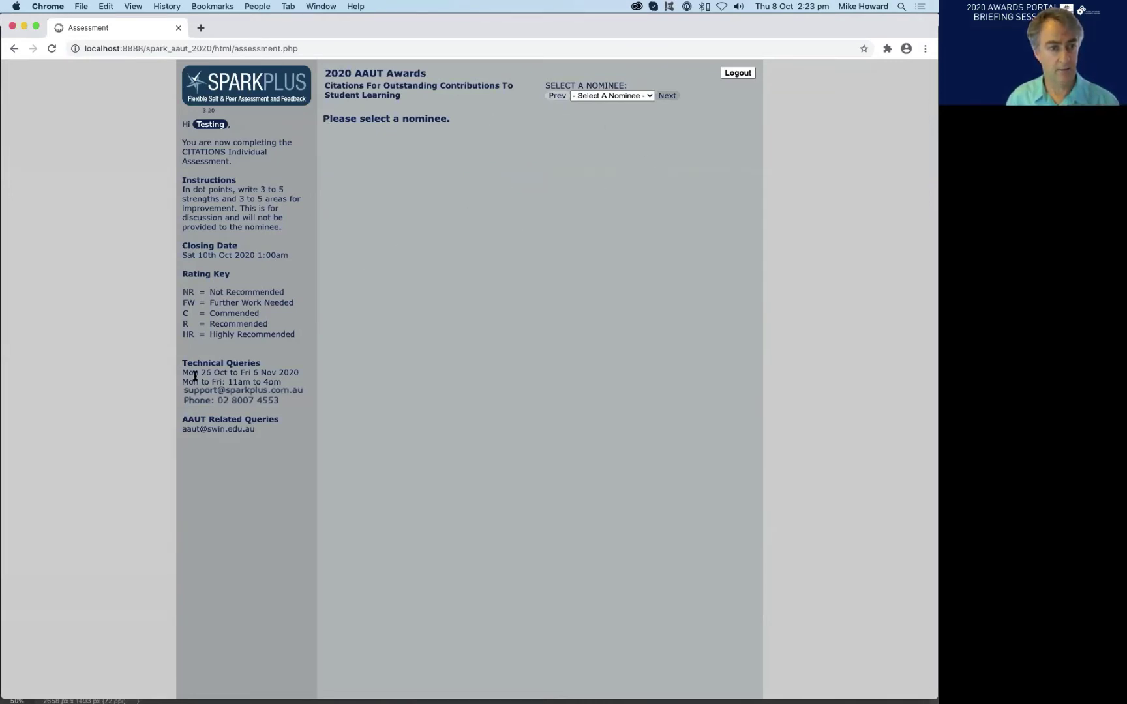
drag(182, 367, 215, 381)
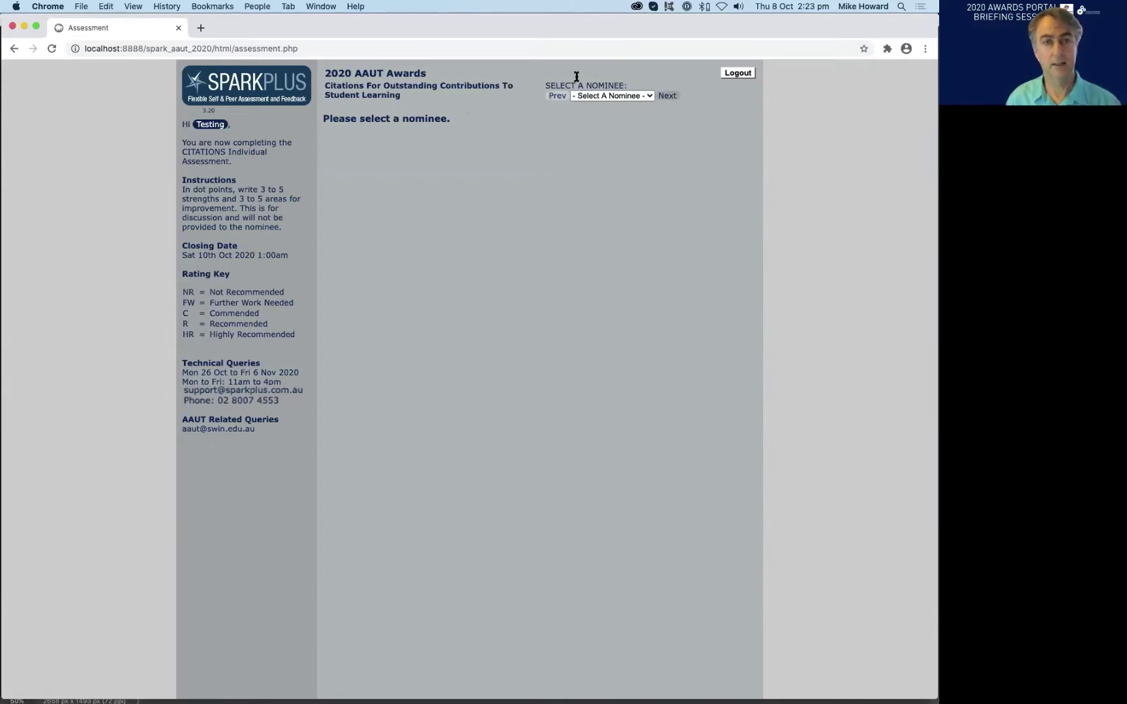
- Select C1 Sample Nominee from the nominee dropdown and review its submission upload date
click(637, 98)
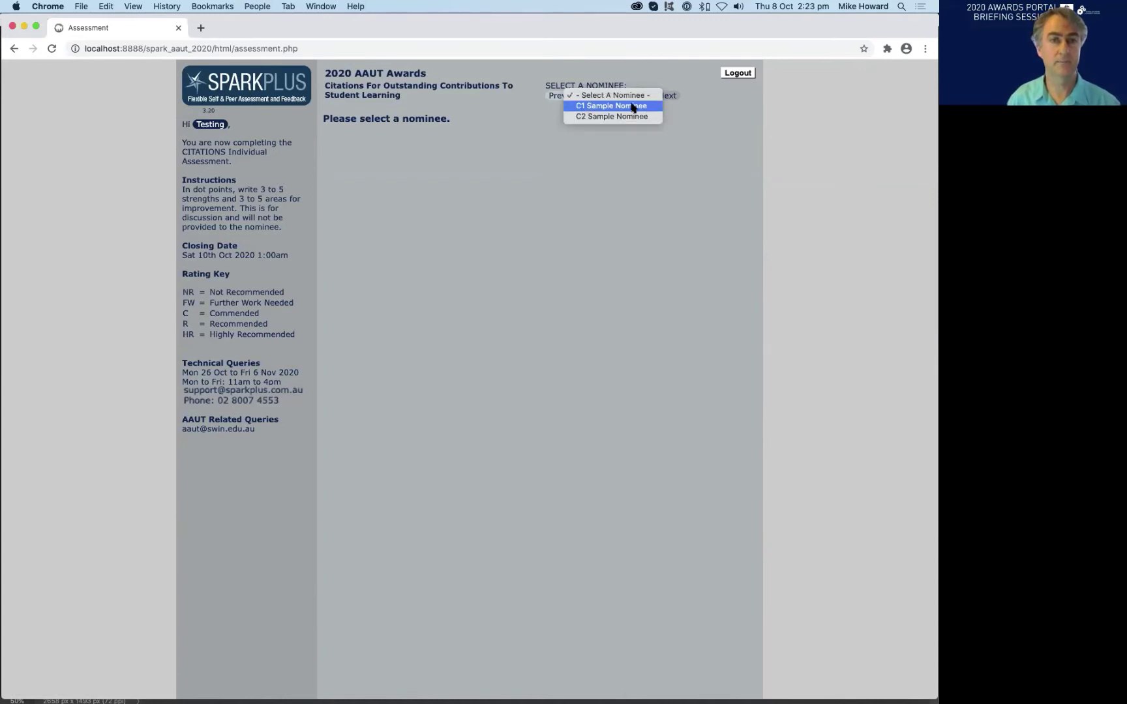
click(633, 106)
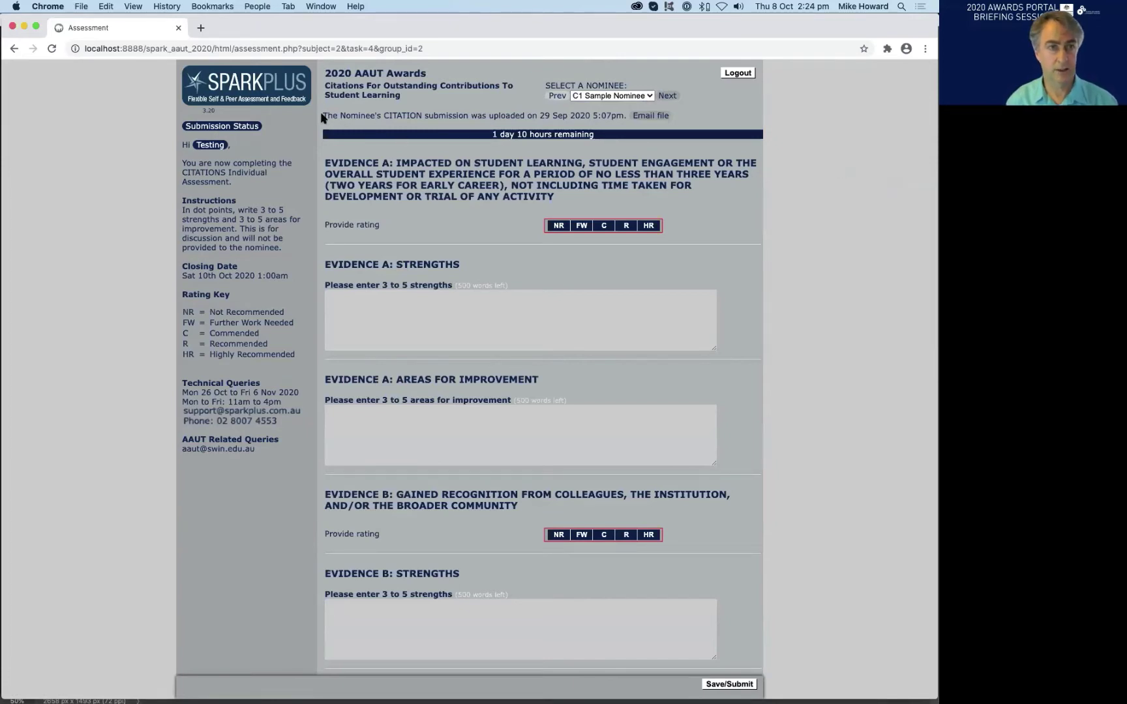
drag(322, 117, 611, 116)
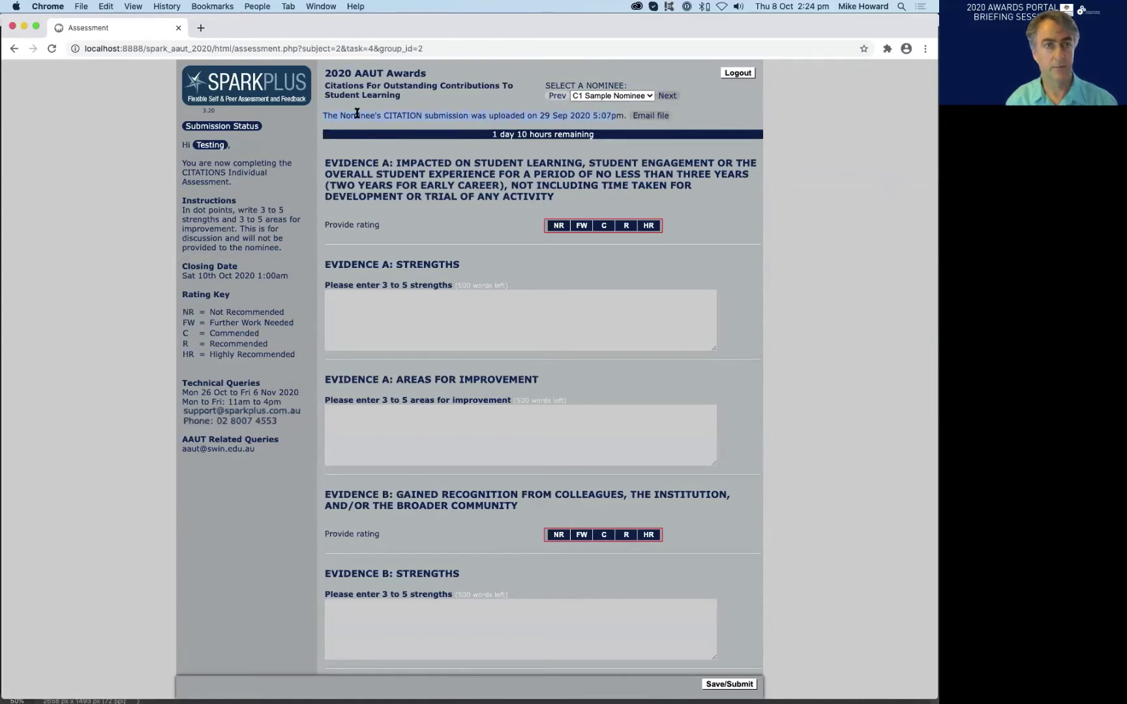
click(460, 115)
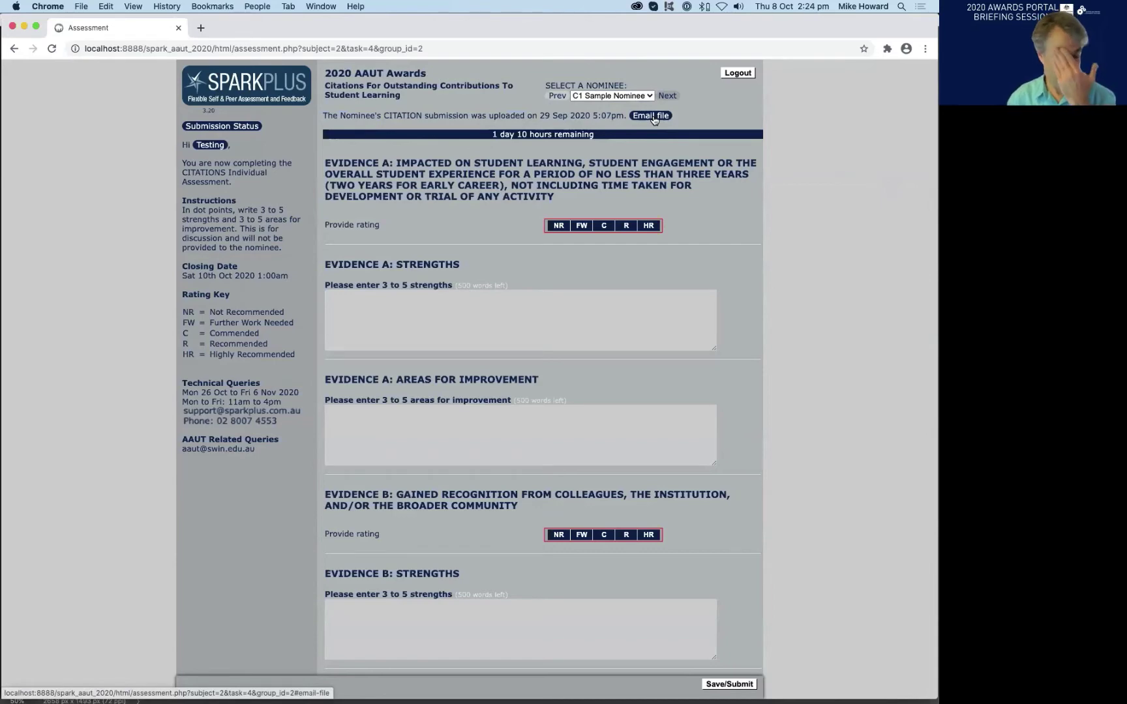
- Email C1 Sample Nominee's citation file to yourself and confirm the 'File was sent successfully' alert
click(652, 118)
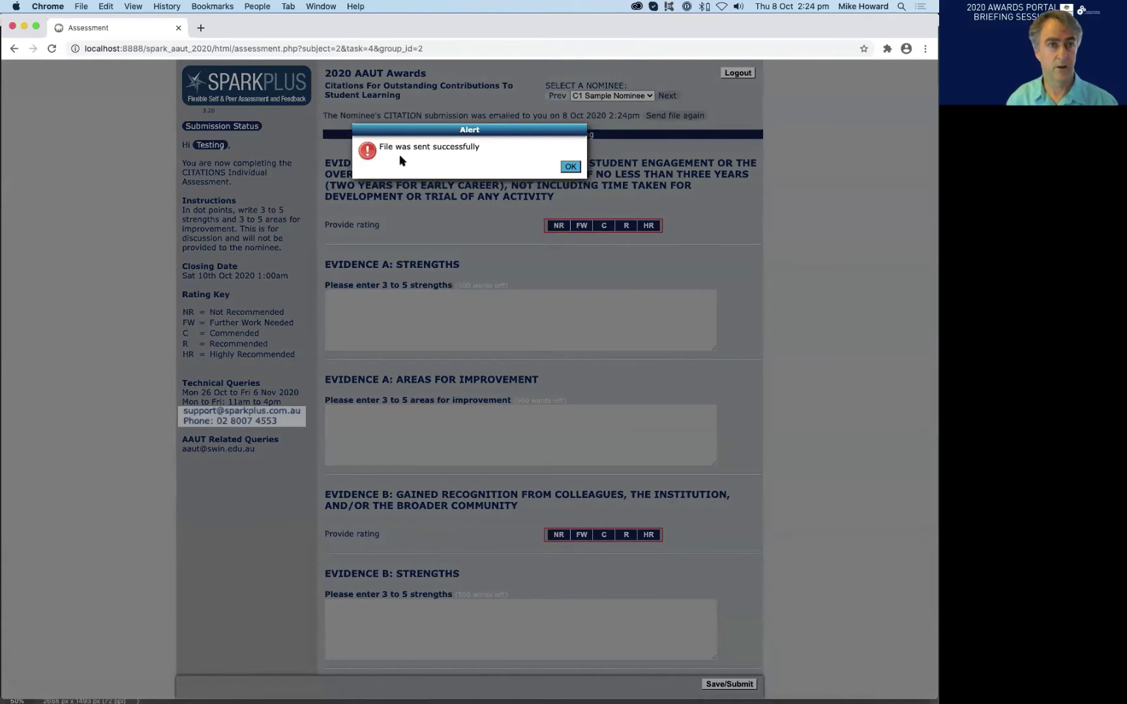
click(570, 167)
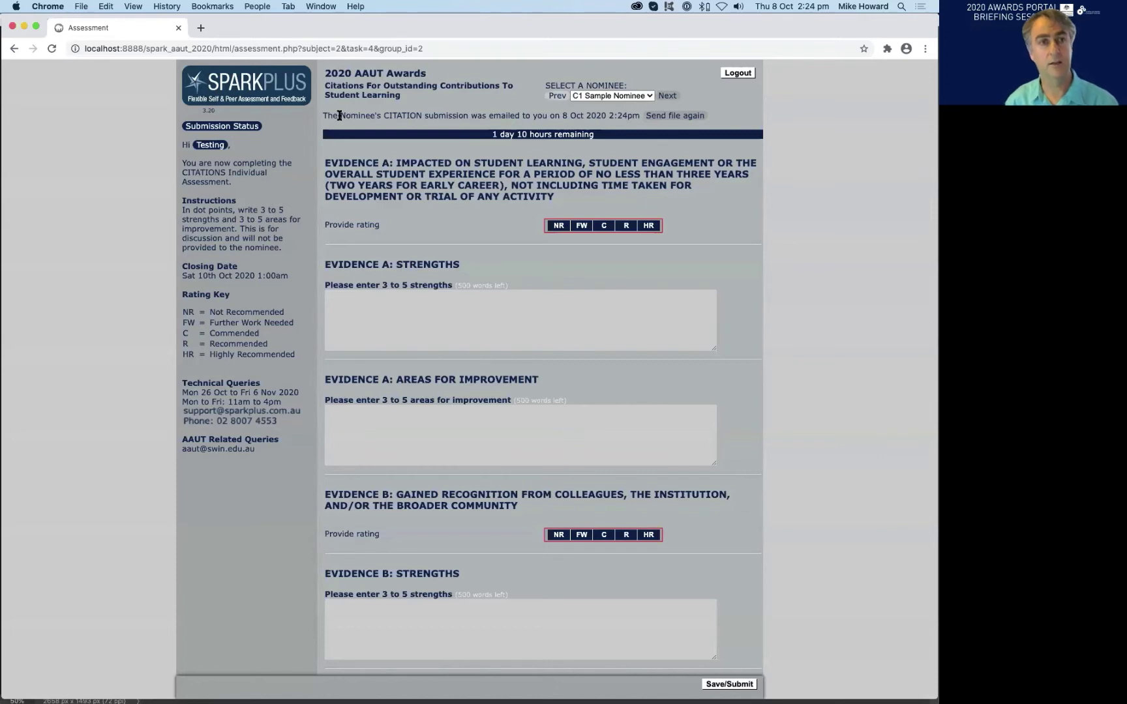
drag(326, 116, 631, 112)
click(631, 112)
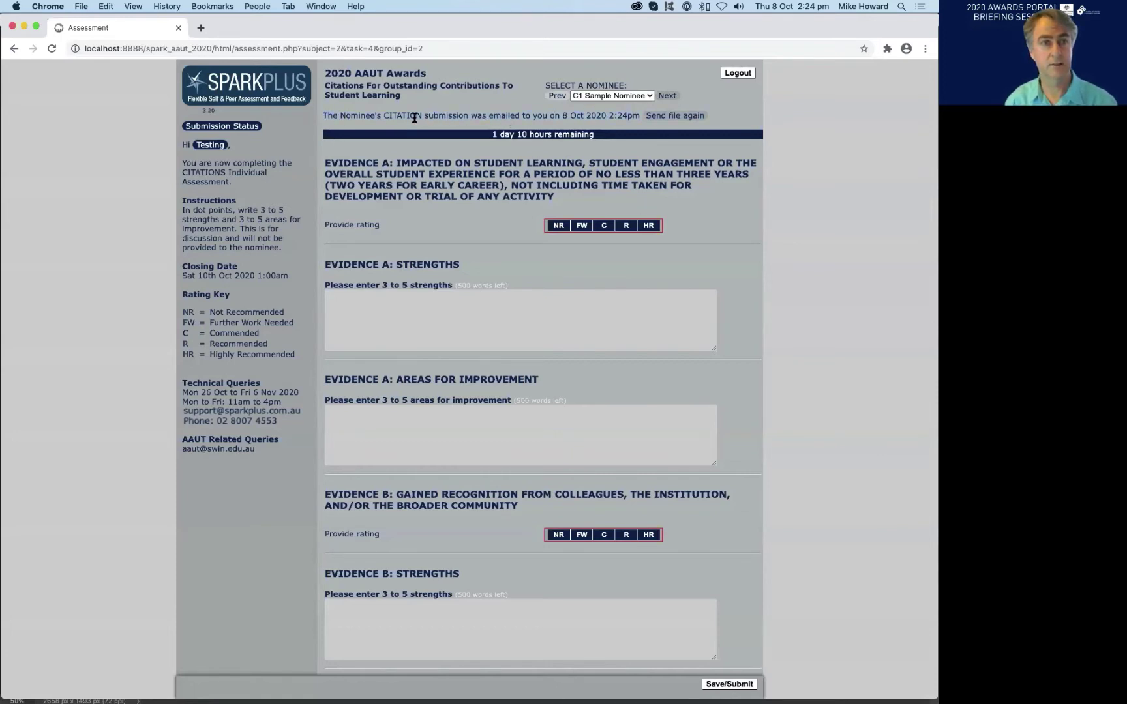
drag(329, 115, 635, 115)
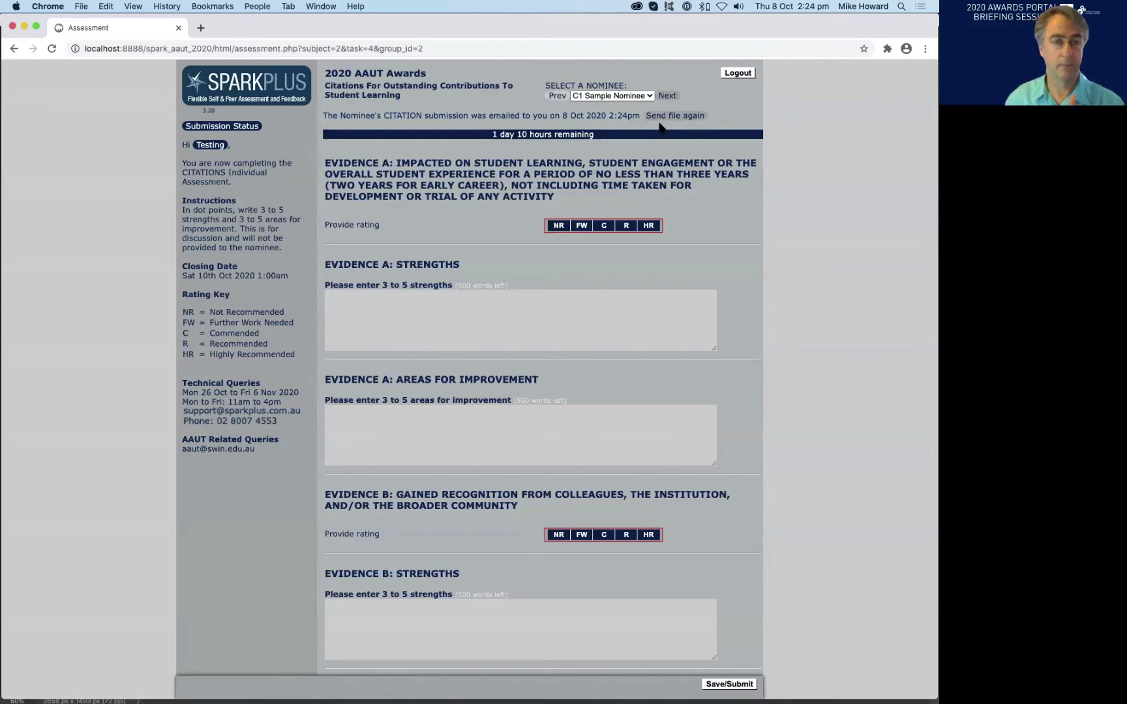
- Switch to C2 Sample Nominee and email its citation file to yourself, confirming the alert
click(613, 97)
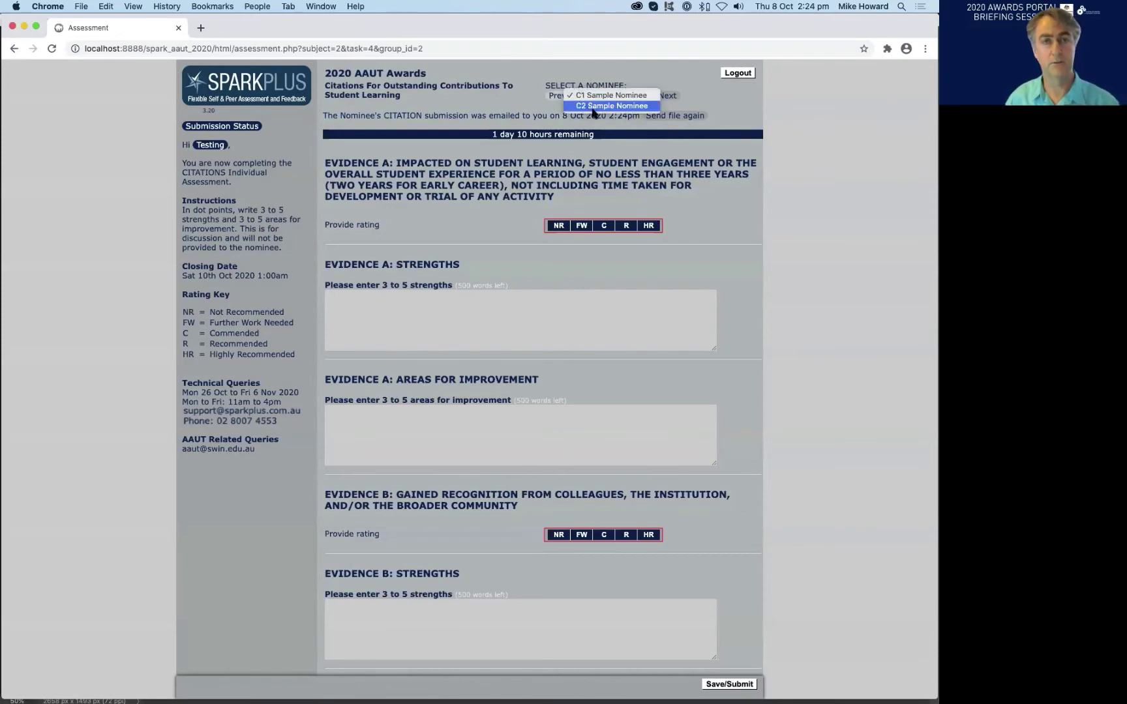
click(593, 107)
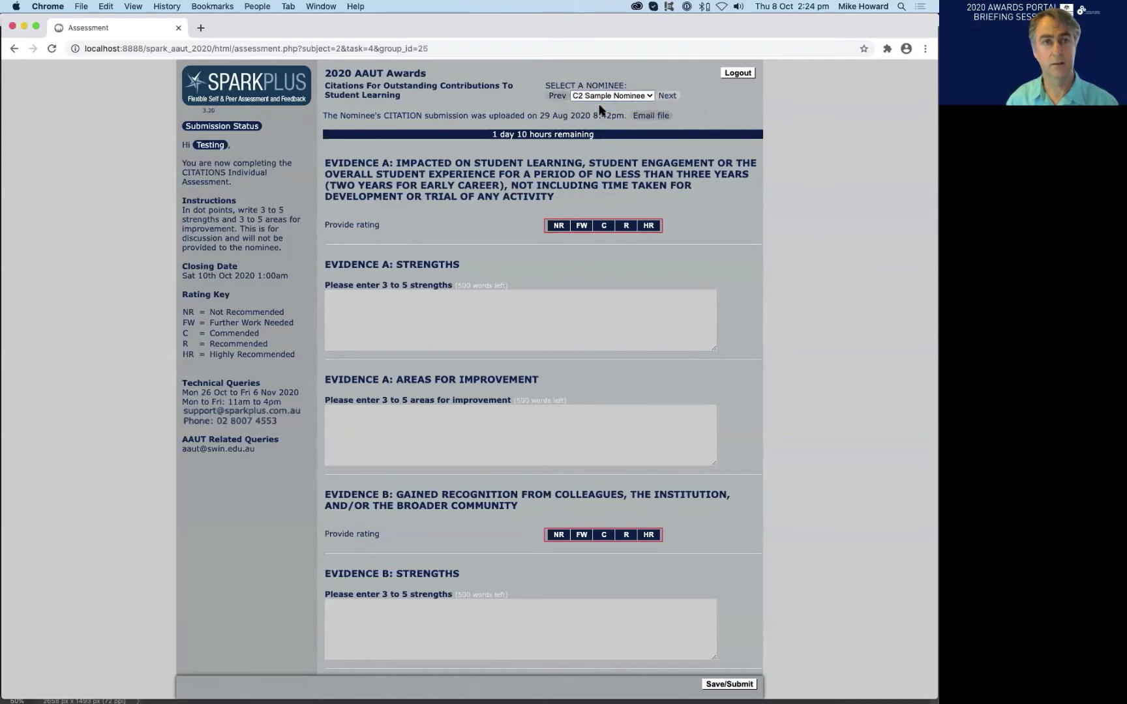
click(653, 115)
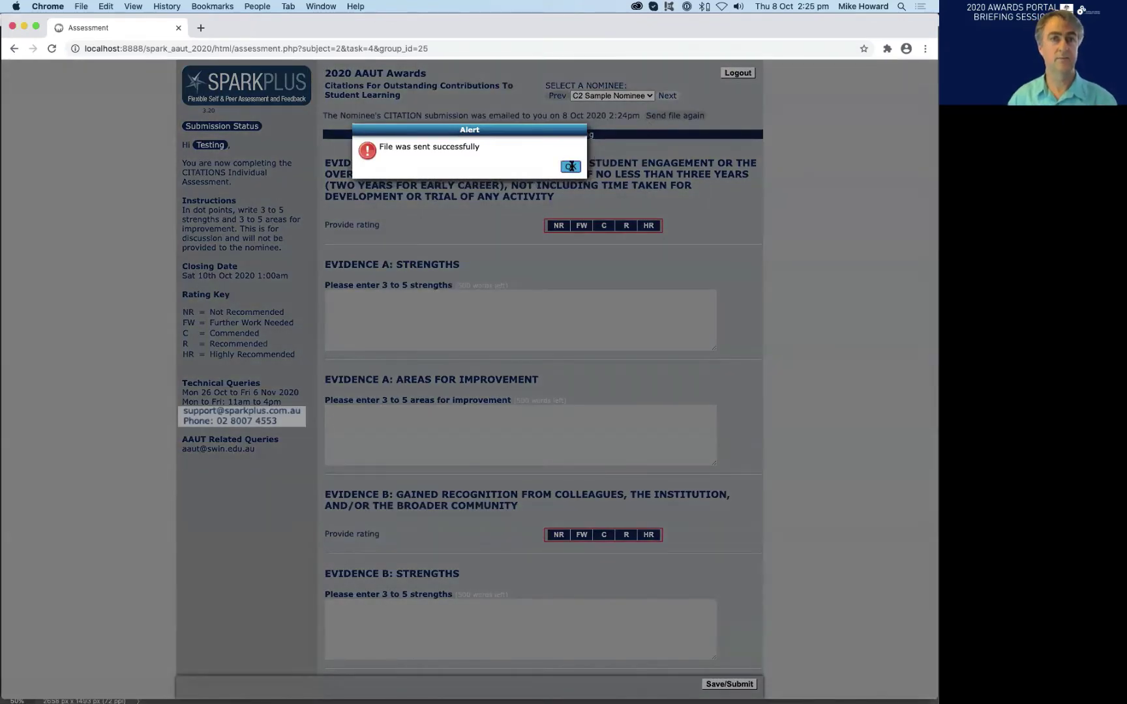
click(570, 166)
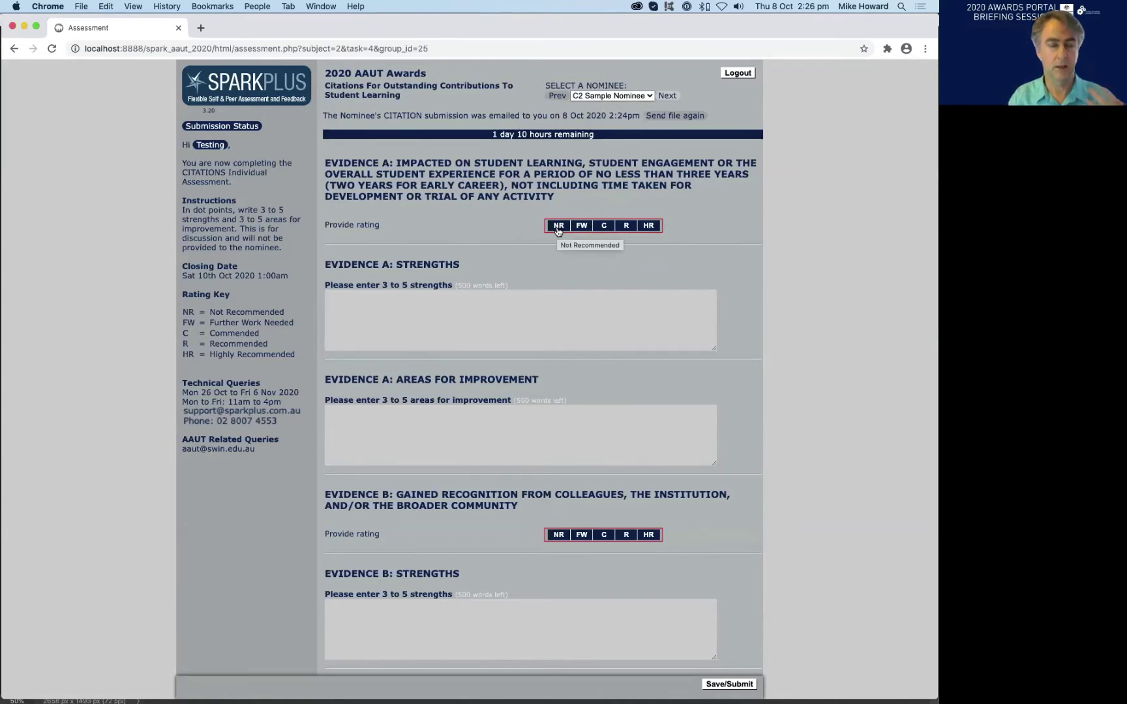
- Pick a rating on the Evidence A bar, then change it to Commended
click(594, 228)
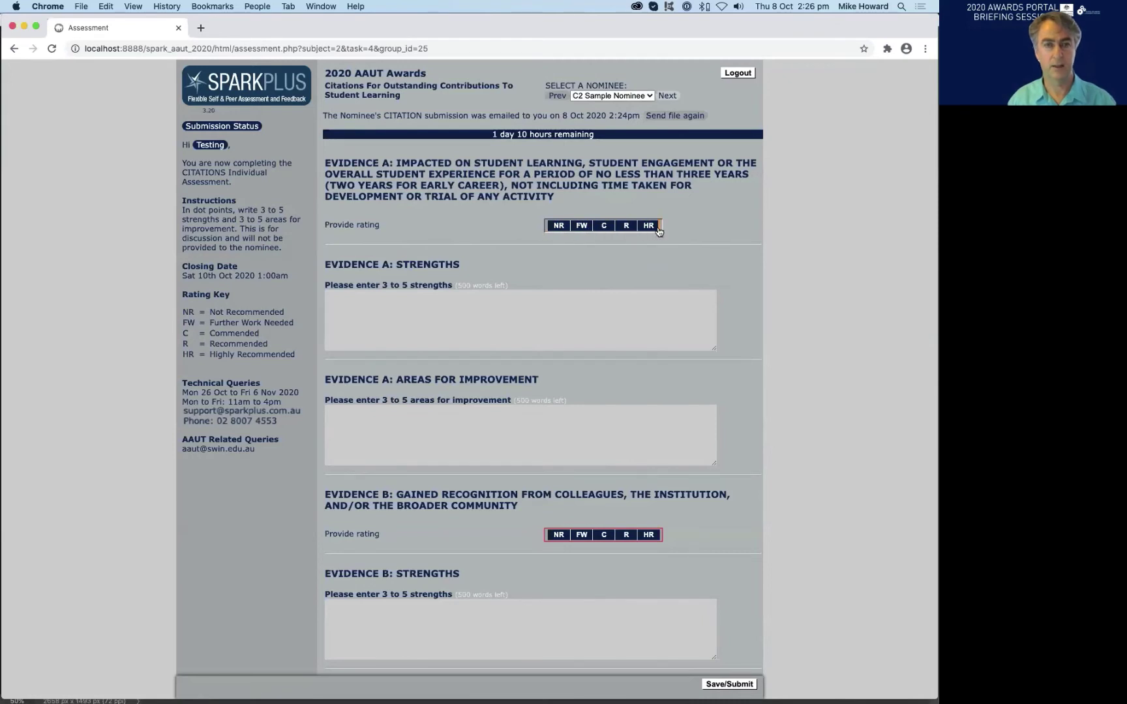
click(604, 227)
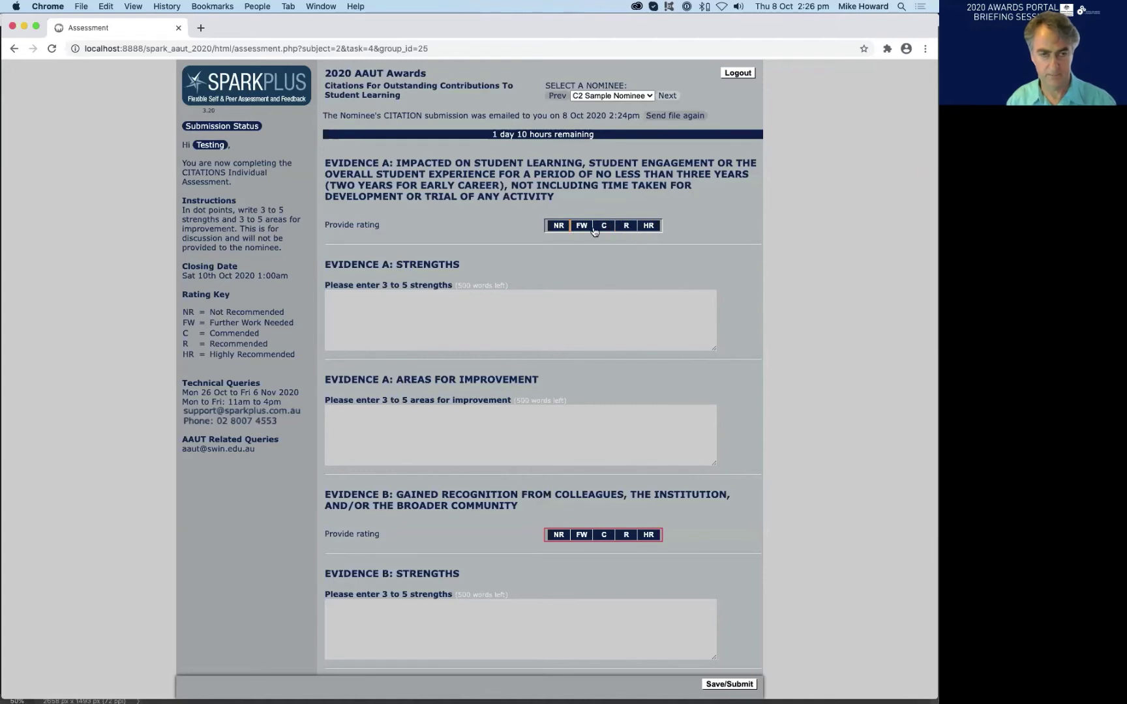
scroll(613, 229, down, 1)
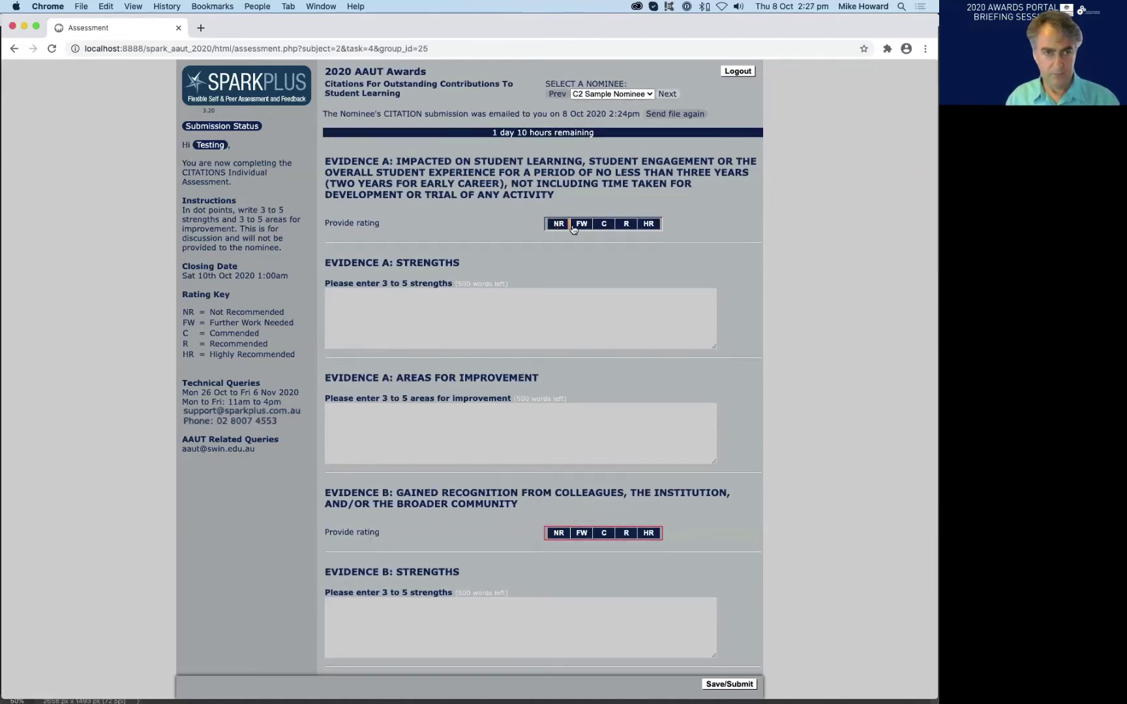
- Rate Evidence A as R, with strengths '- strengththe here' and areas '- areas for improvement'
click(626, 225)
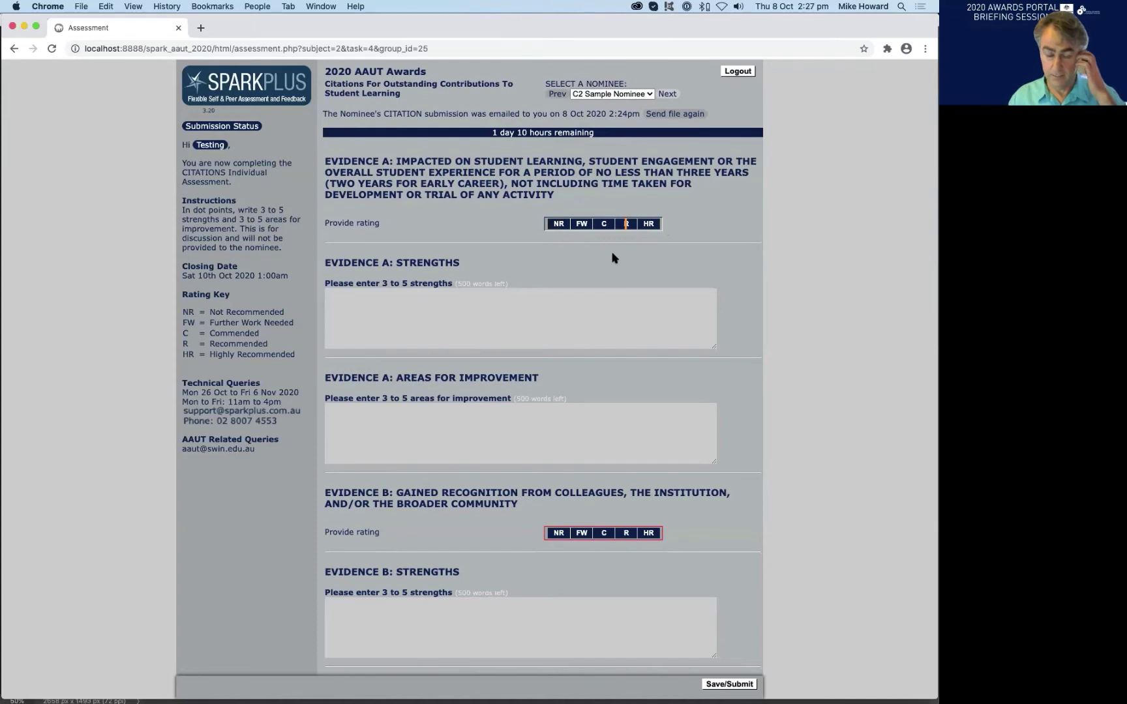
click(448, 299)
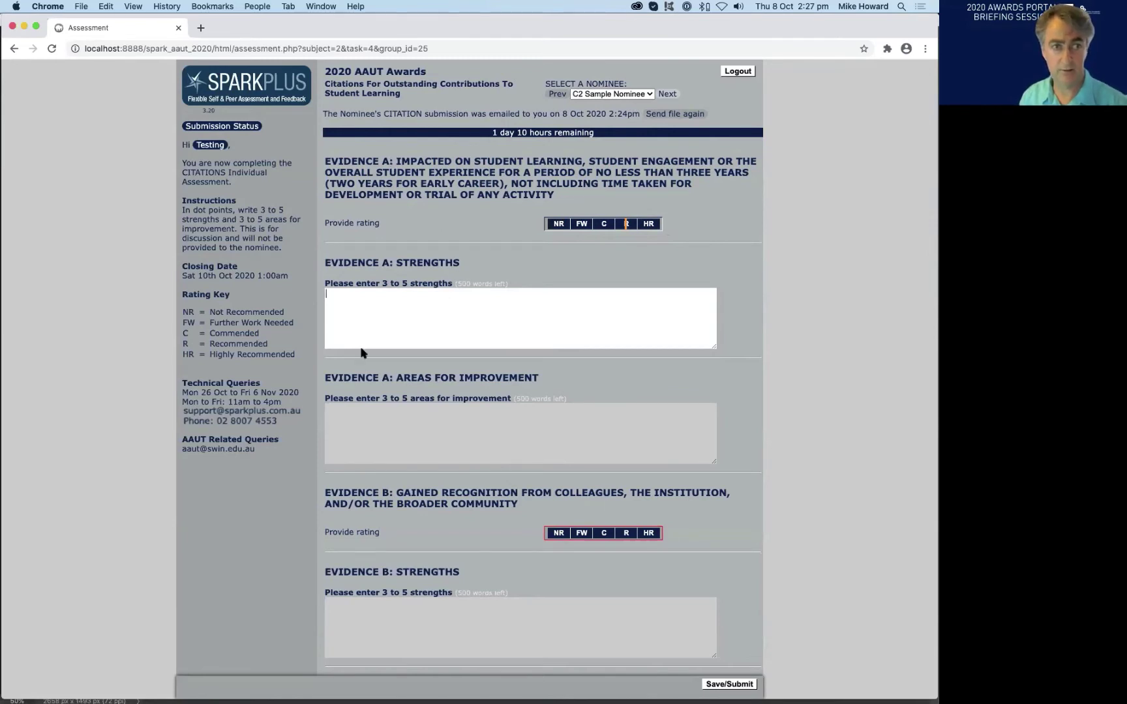
text(-)
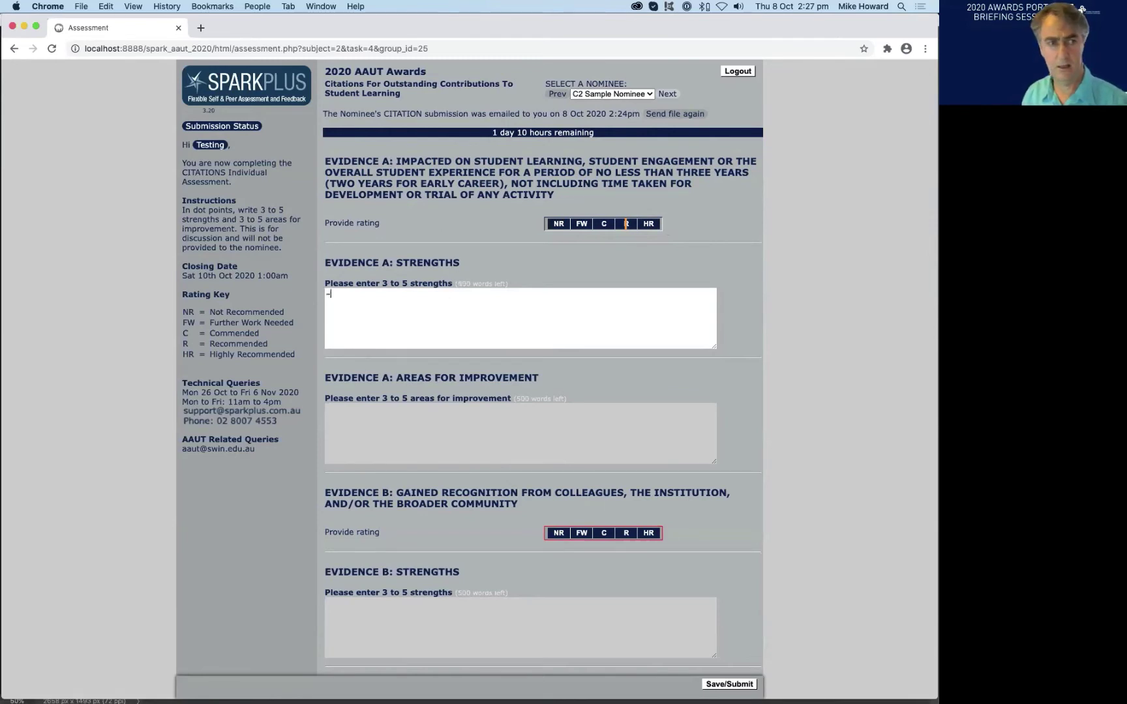
text( strength)
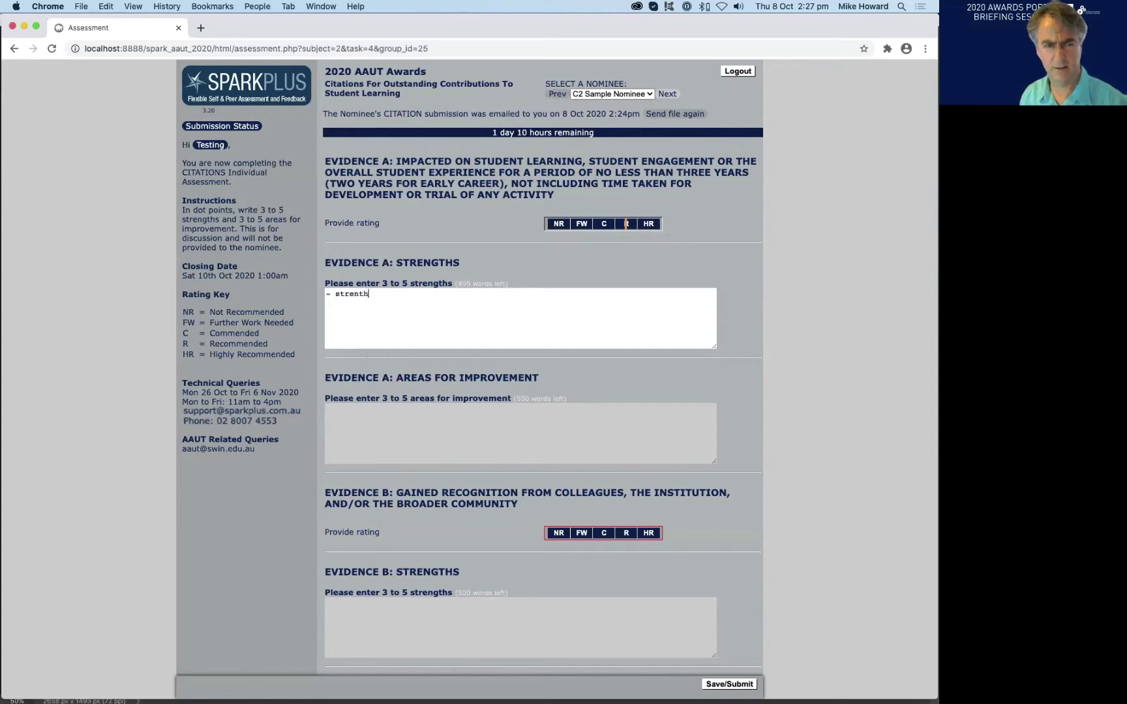
text(the)
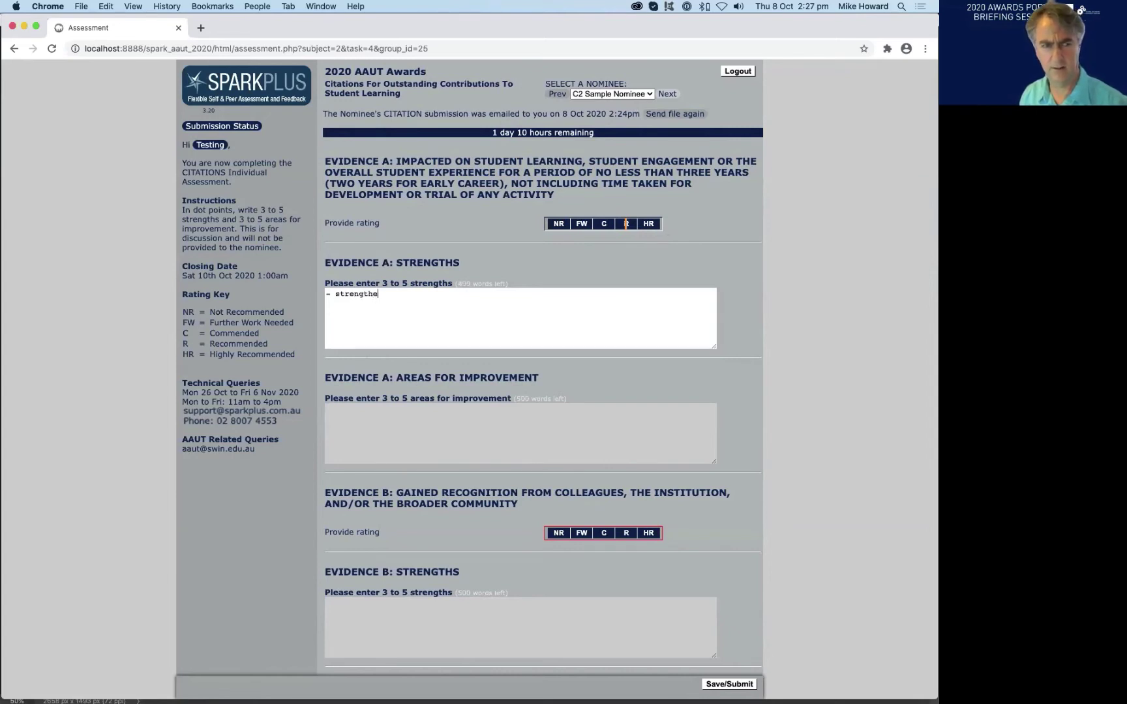
key(BackSpace)
text(s here)
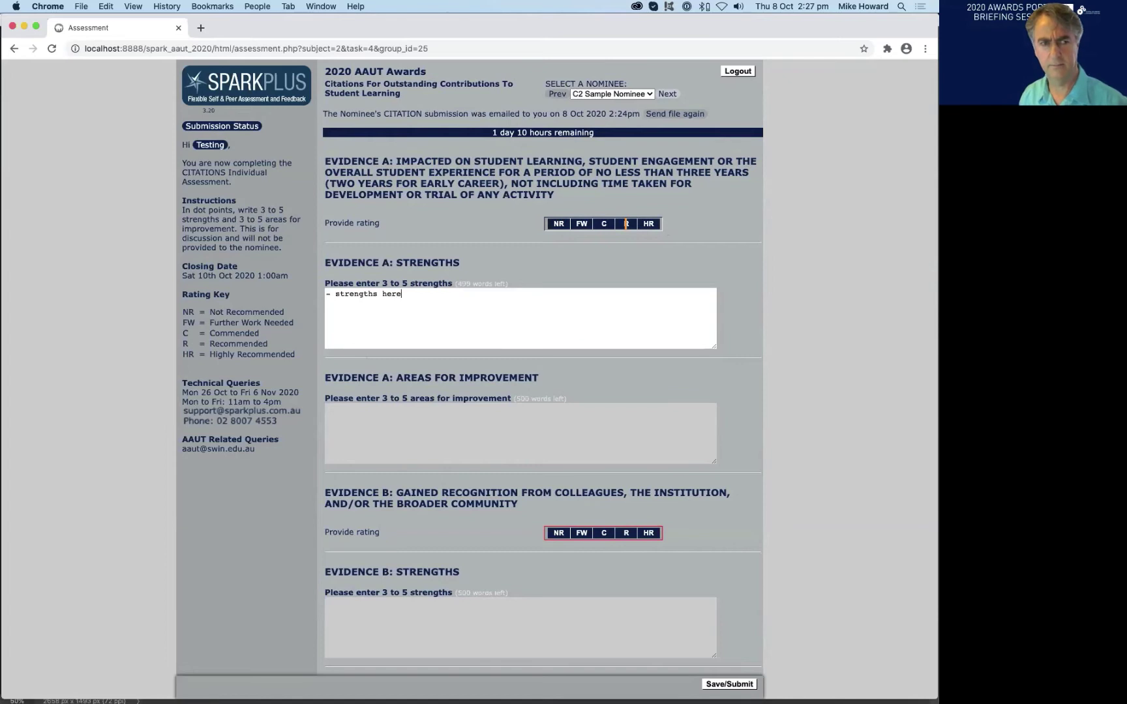
click(370, 425)
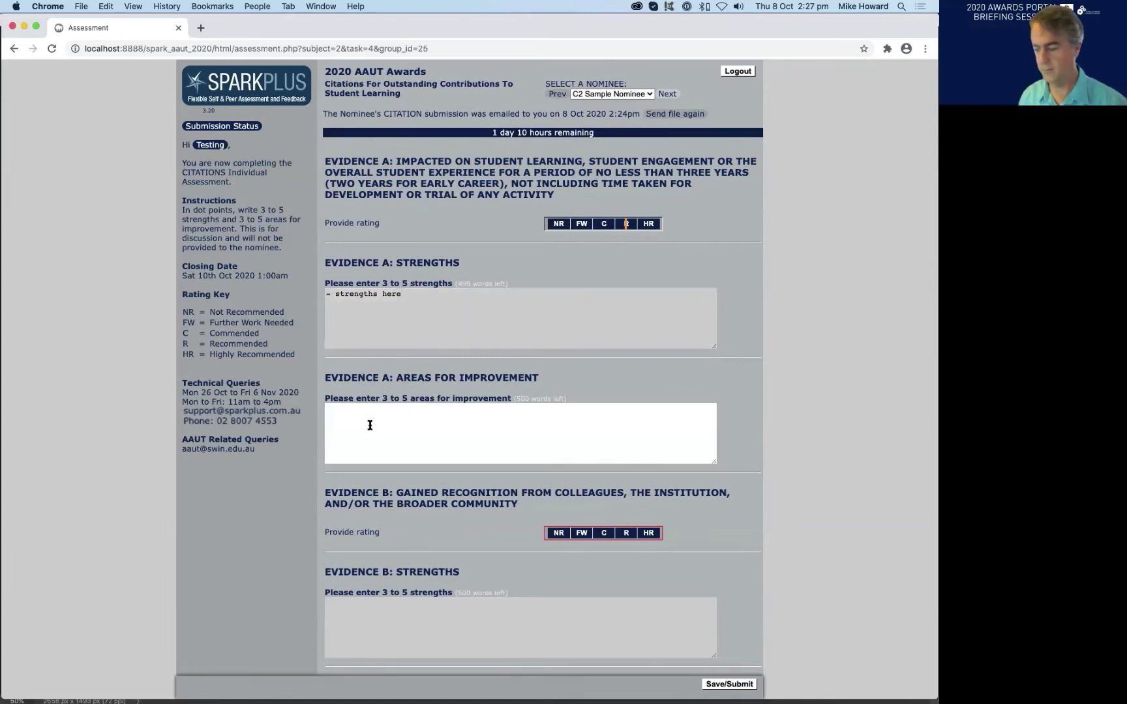
text(- are)
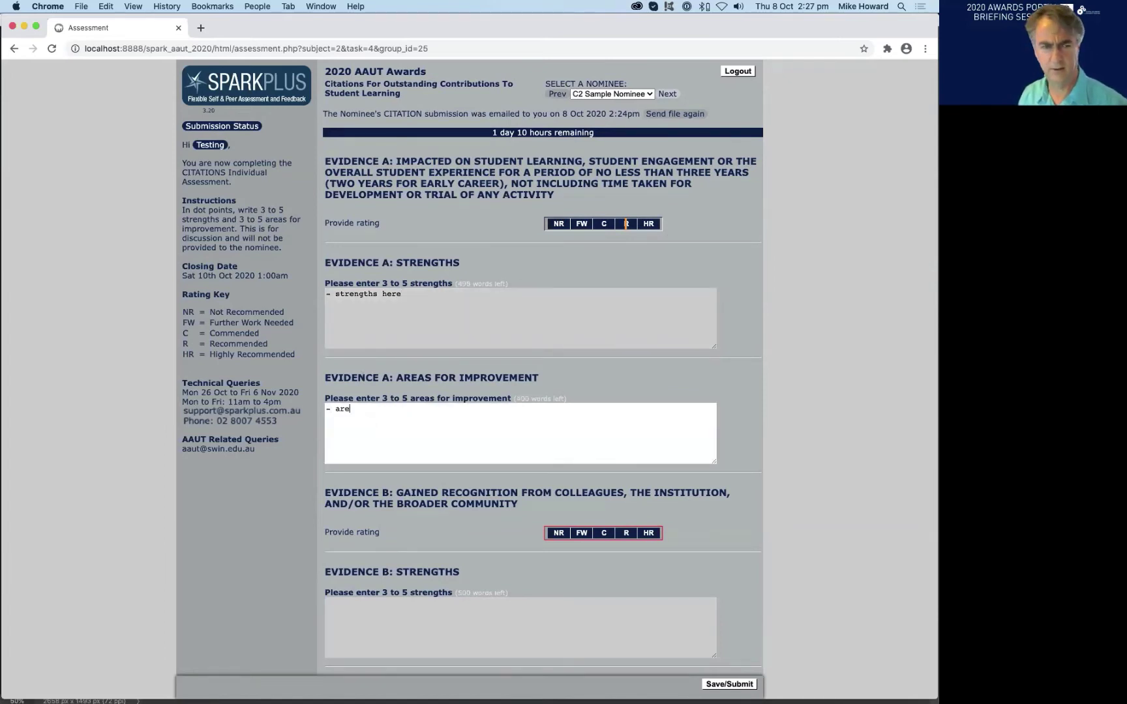
text(as for im)
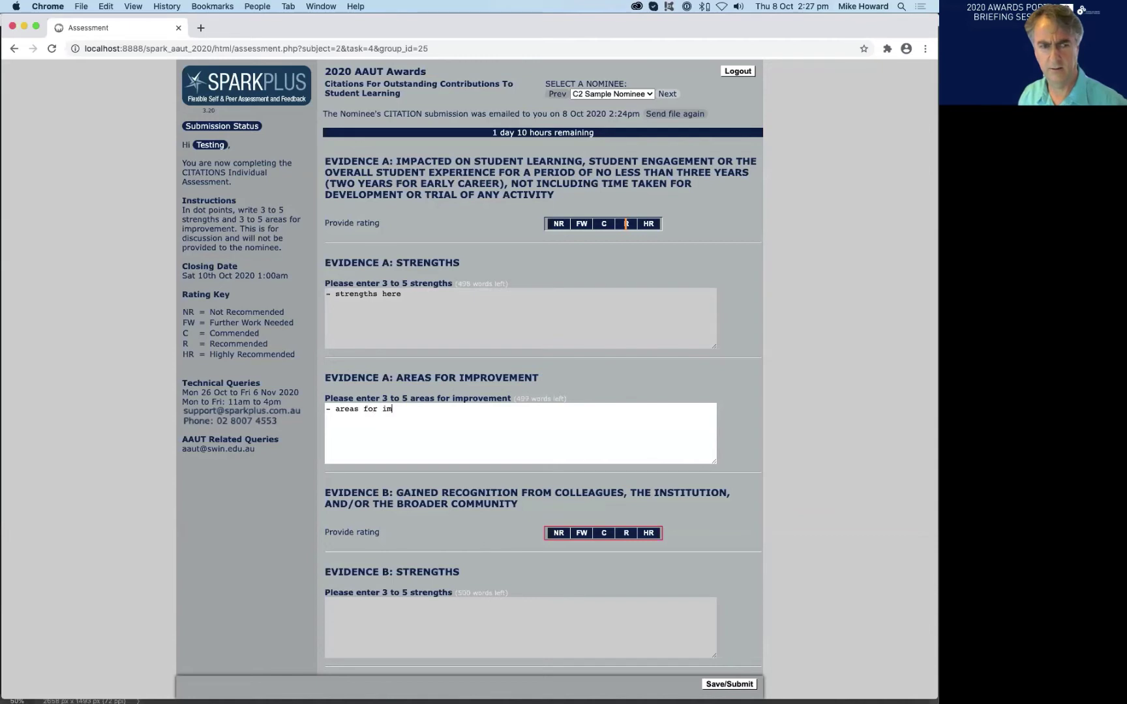
text(prove)
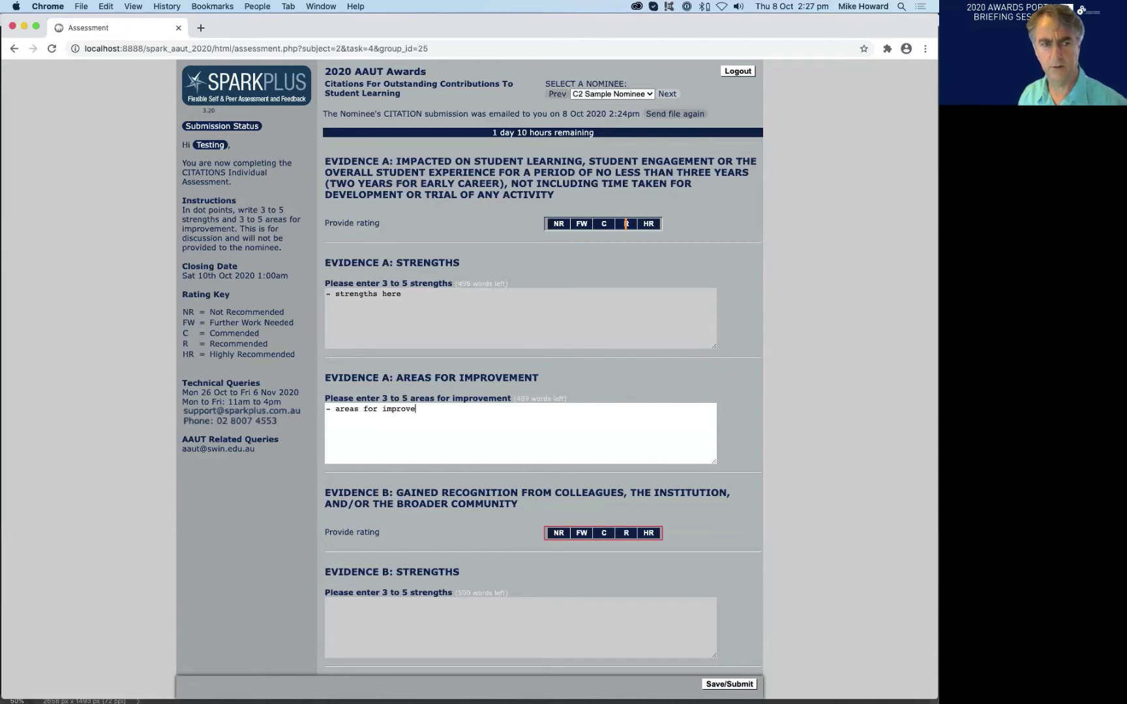
text(ment)
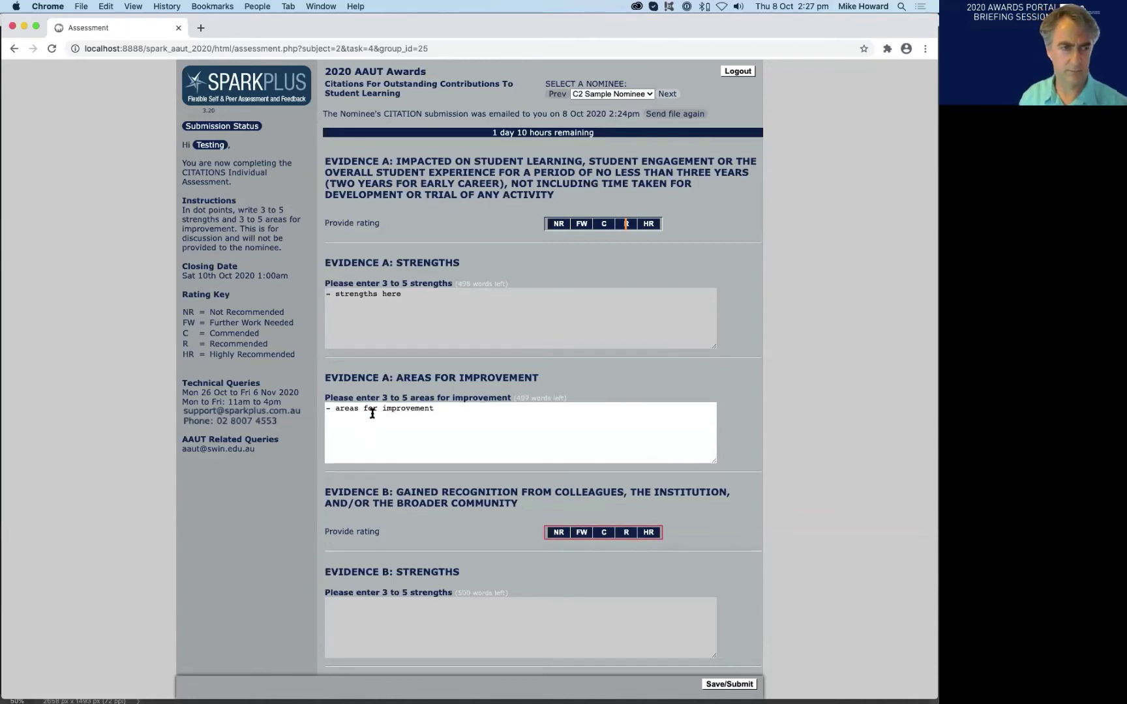
scroll(384, 426, down, 5)
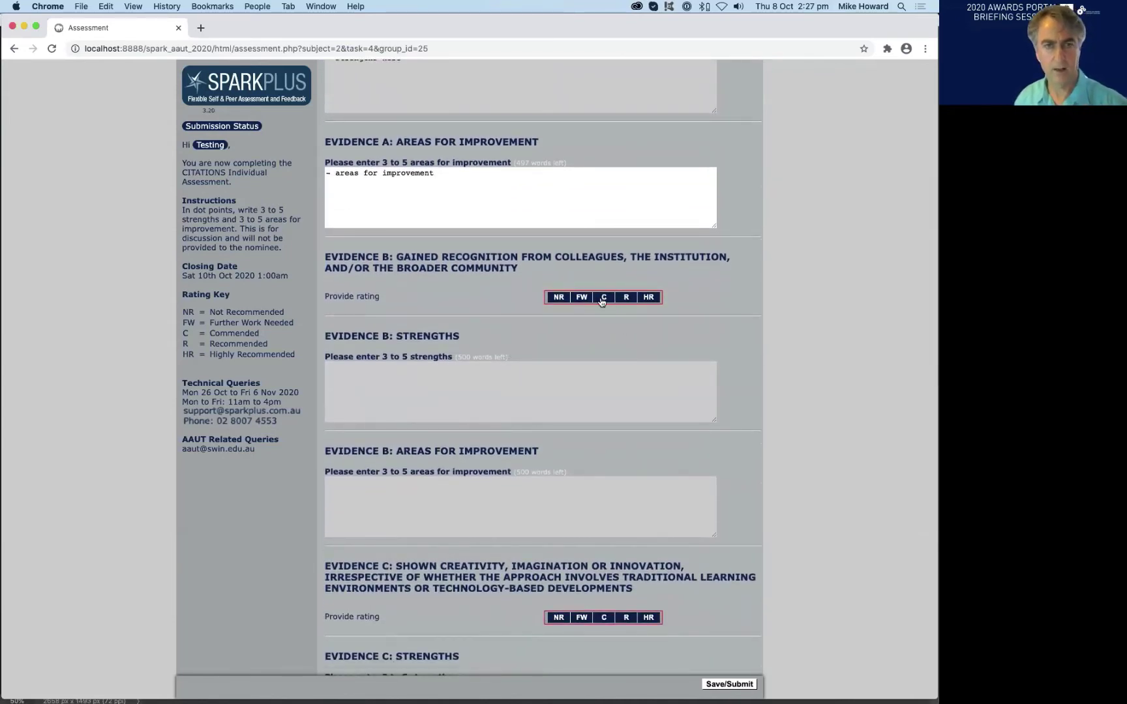
scroll(600, 302, down, 5)
scroll(554, 321, down, 6)
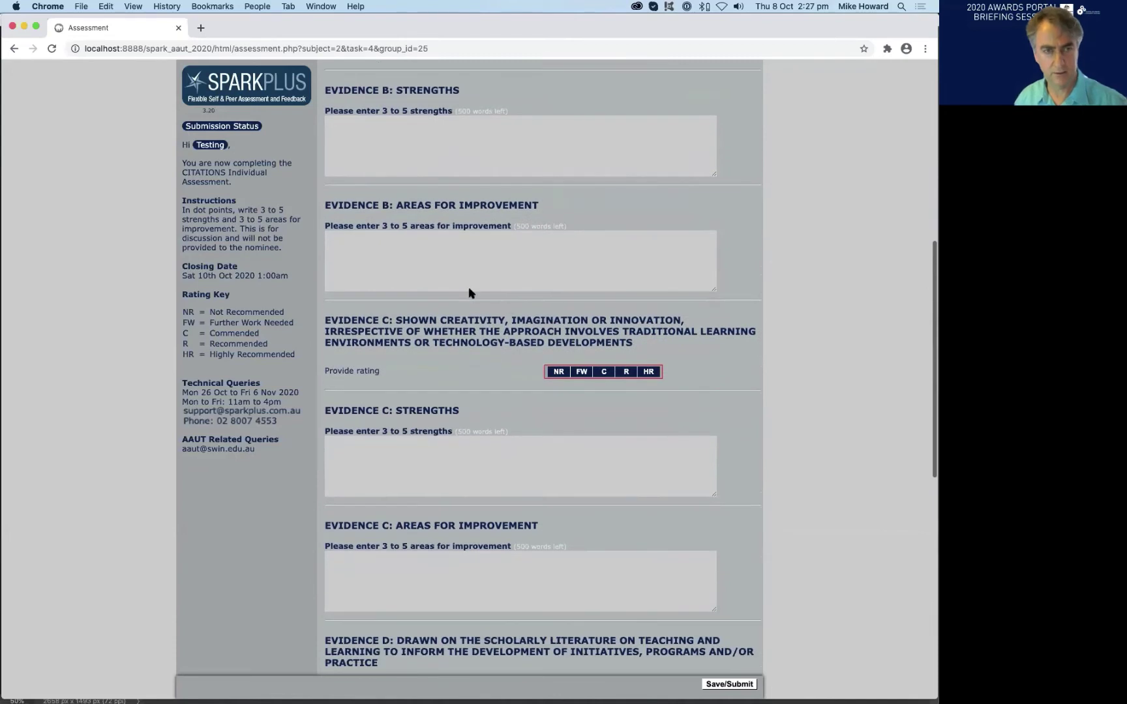
scroll(521, 325, down, 5)
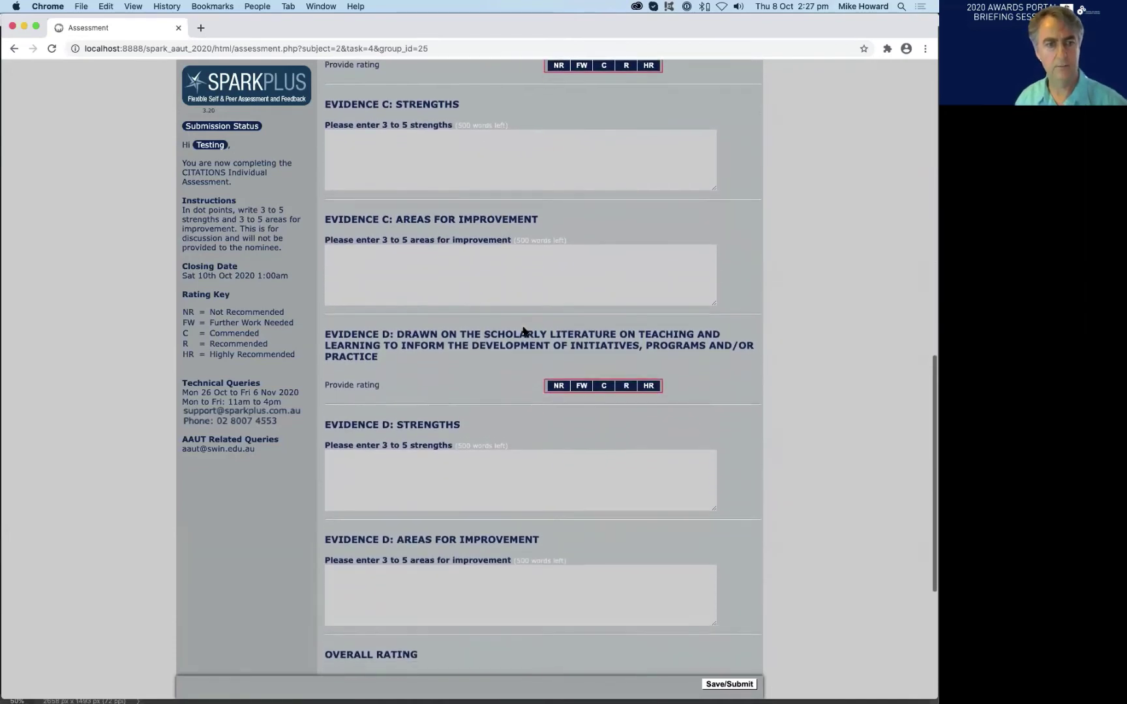
scroll(548, 412, down, 2)
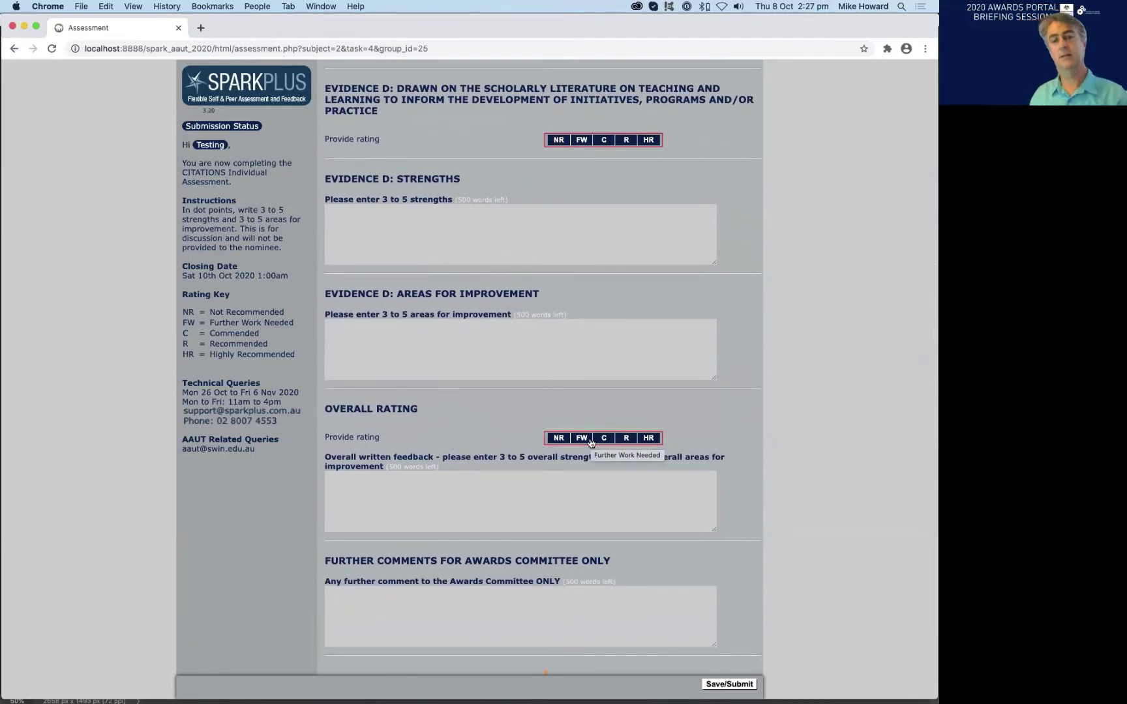
scroll(701, 157, up, 5)
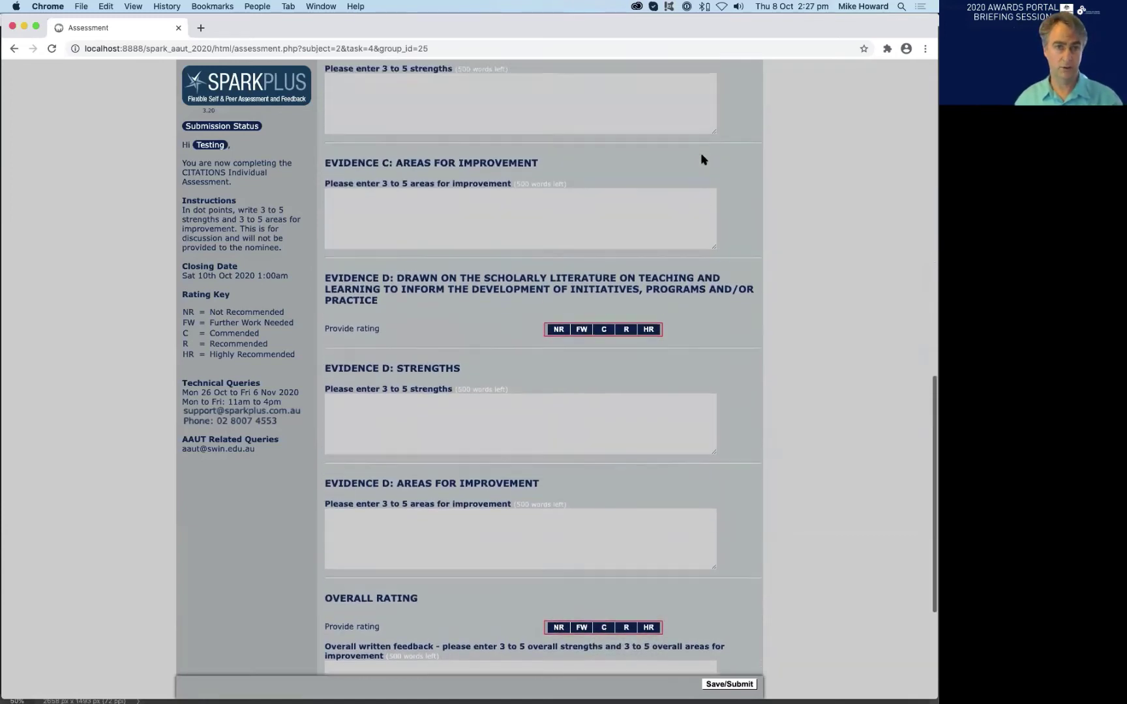
scroll(702, 157, up, 7)
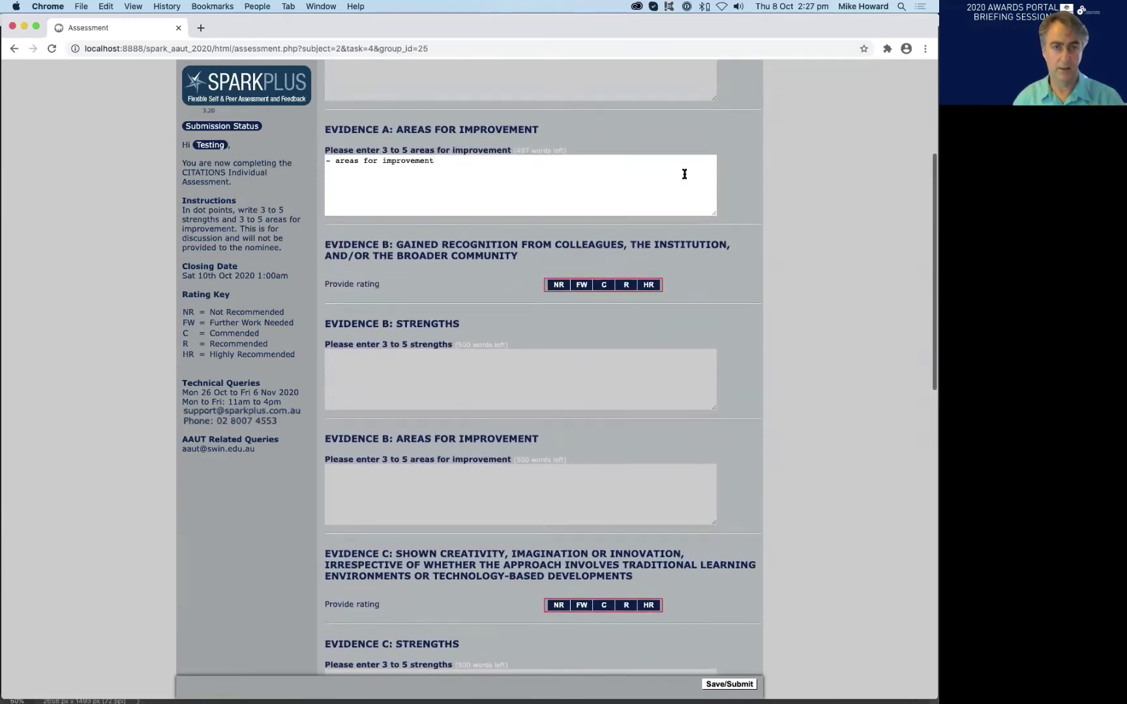
scroll(684, 174, up, 1)
scroll(684, 174, down, 3)
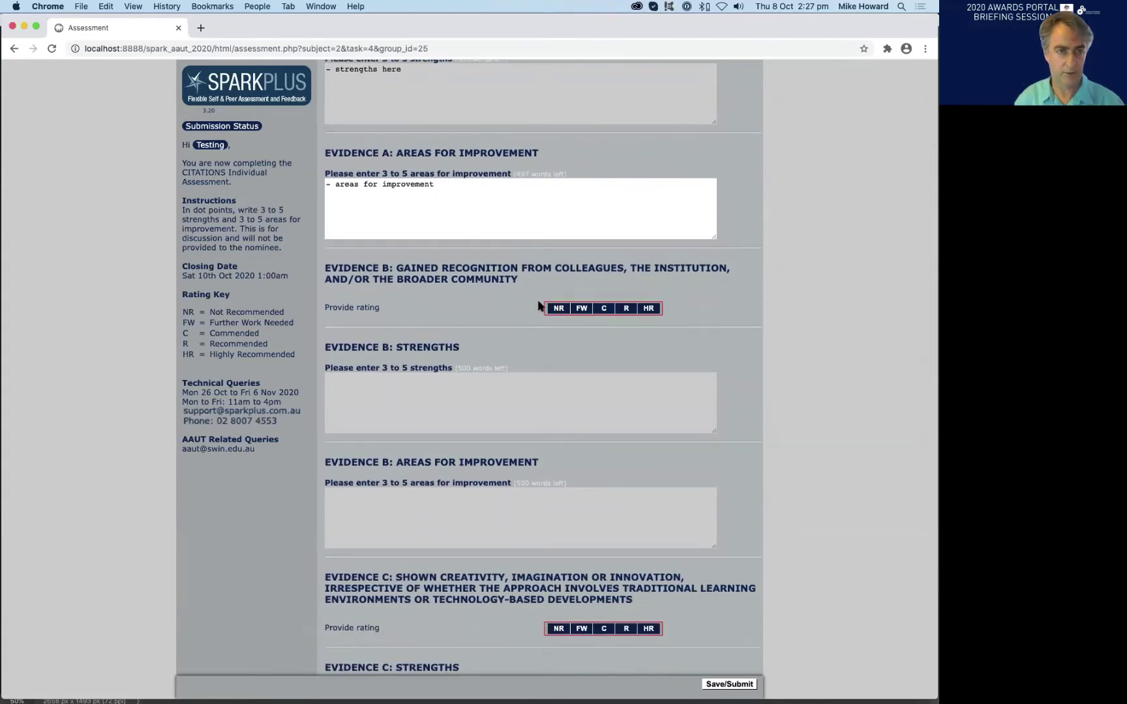
scroll(784, 292, up, 1)
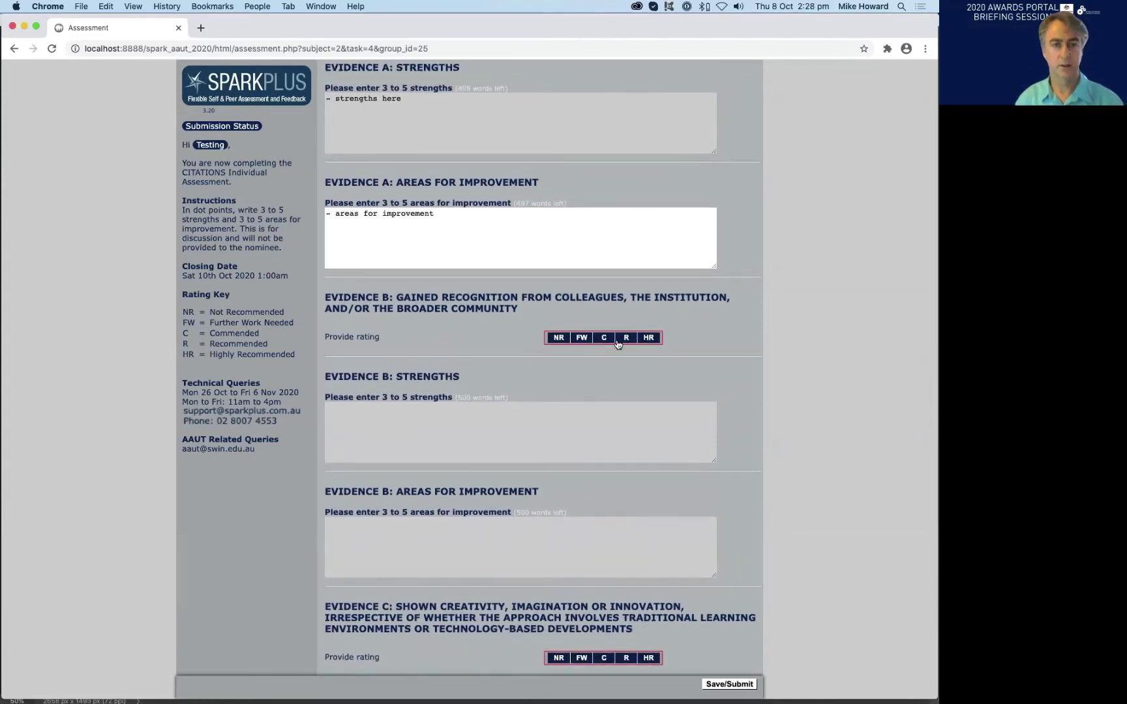
scroll(674, 347, down, 8)
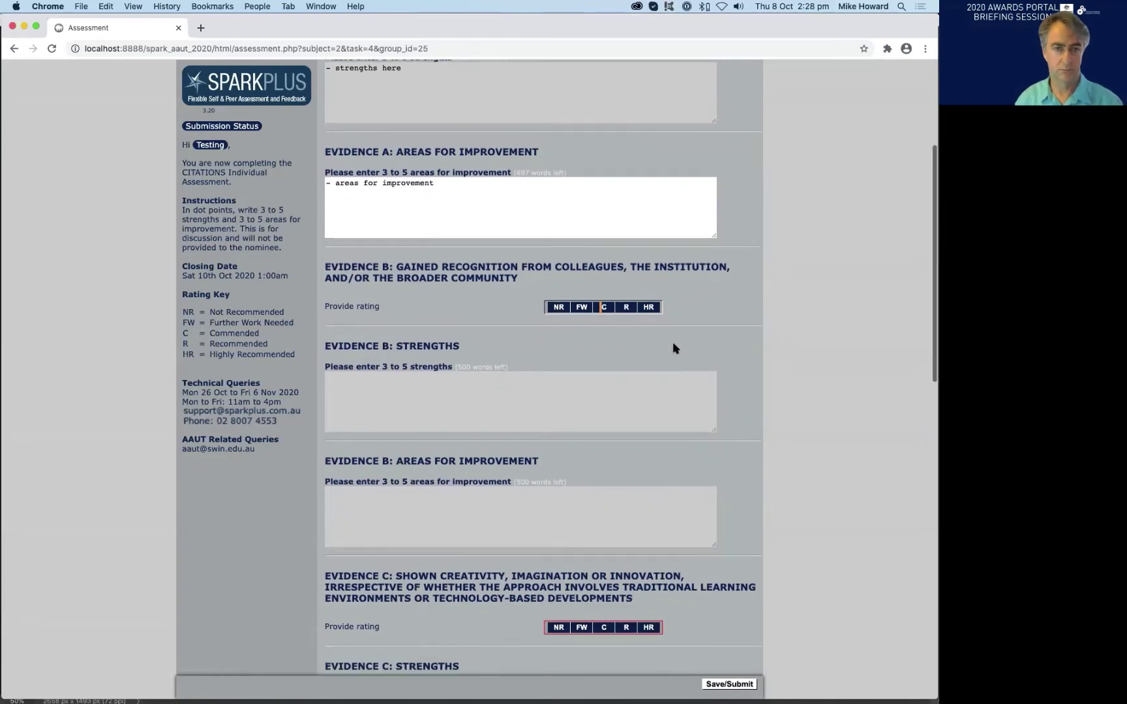
click(581, 422)
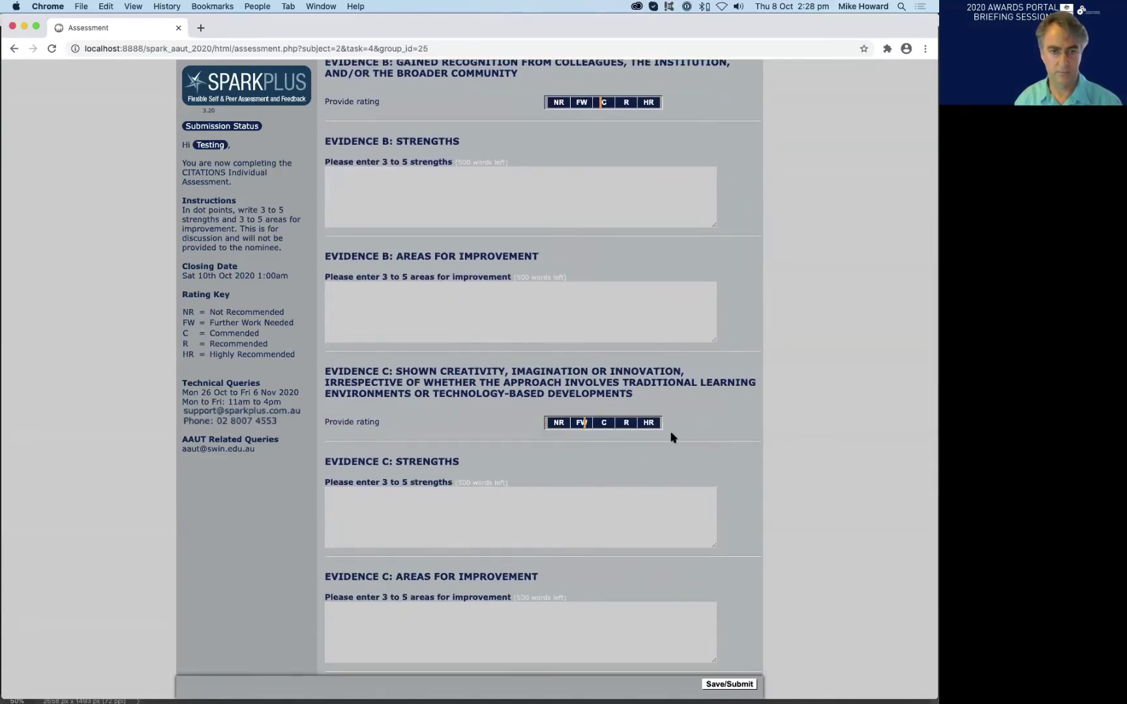
scroll(678, 435, down, 3)
scroll(683, 428, down, 7)
click(626, 436)
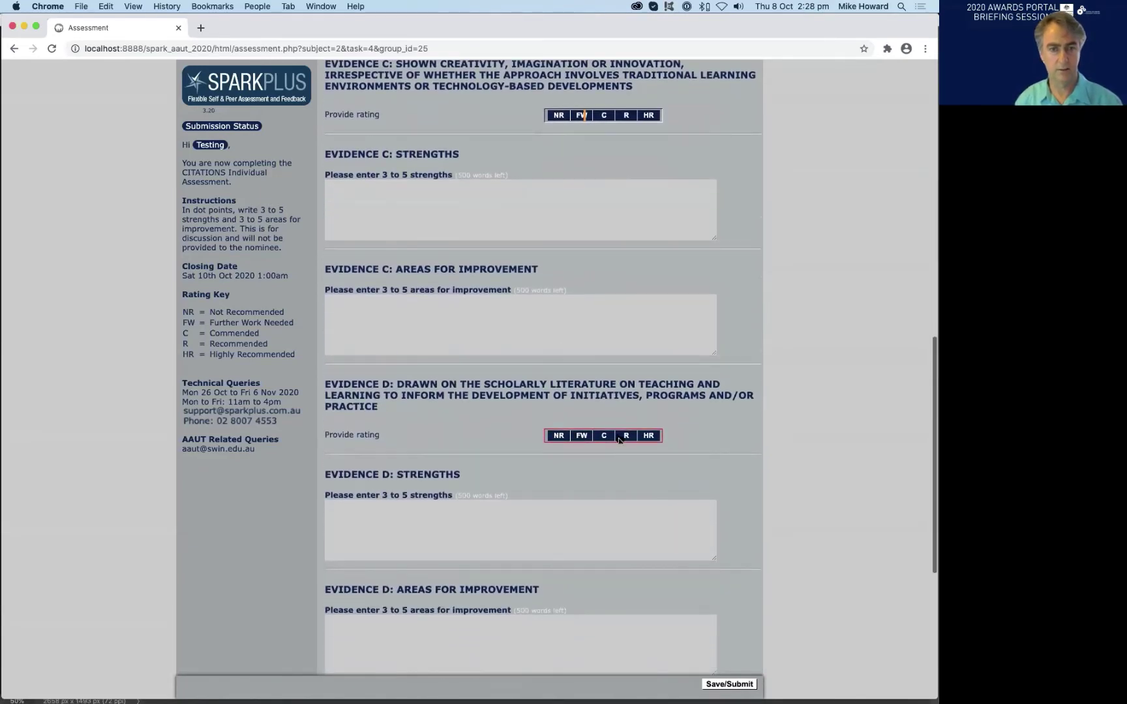
scroll(671, 456, down, 10)
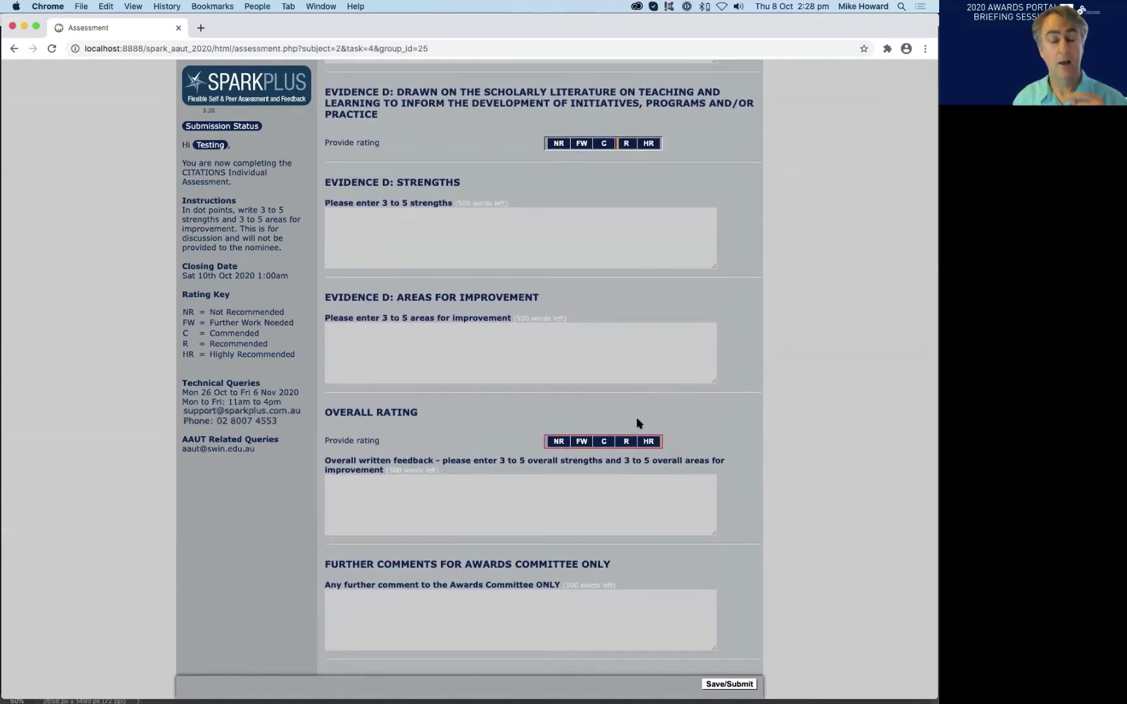
scroll(637, 427, up, 3)
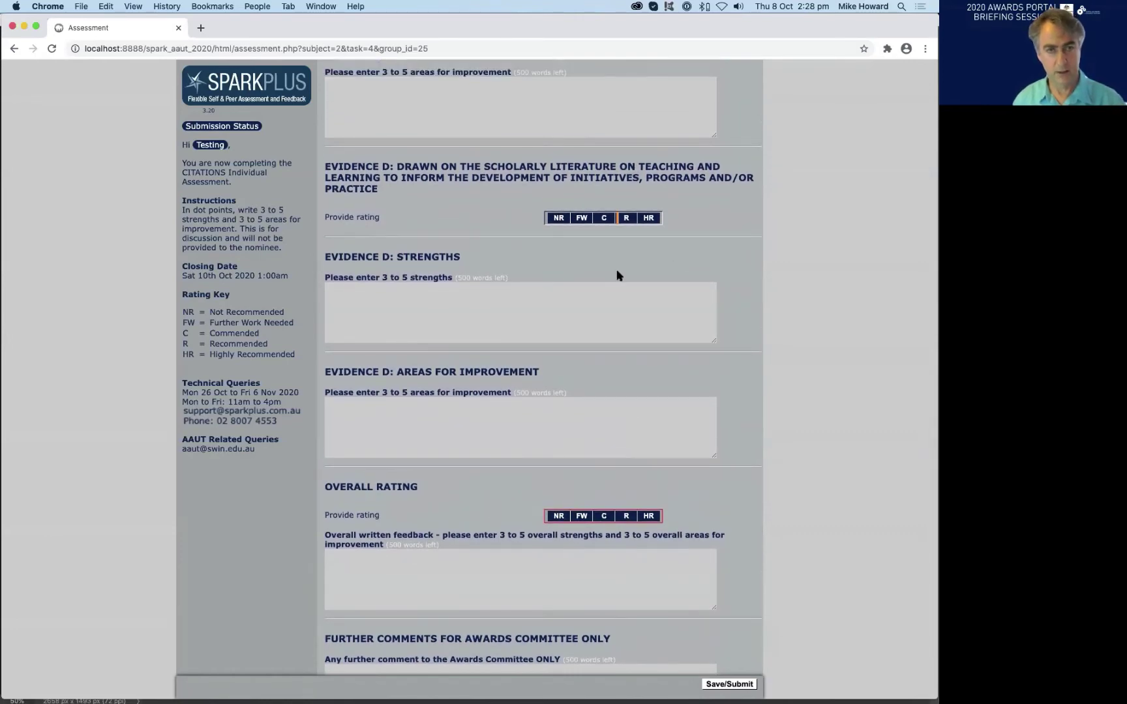
scroll(618, 275, up, 10)
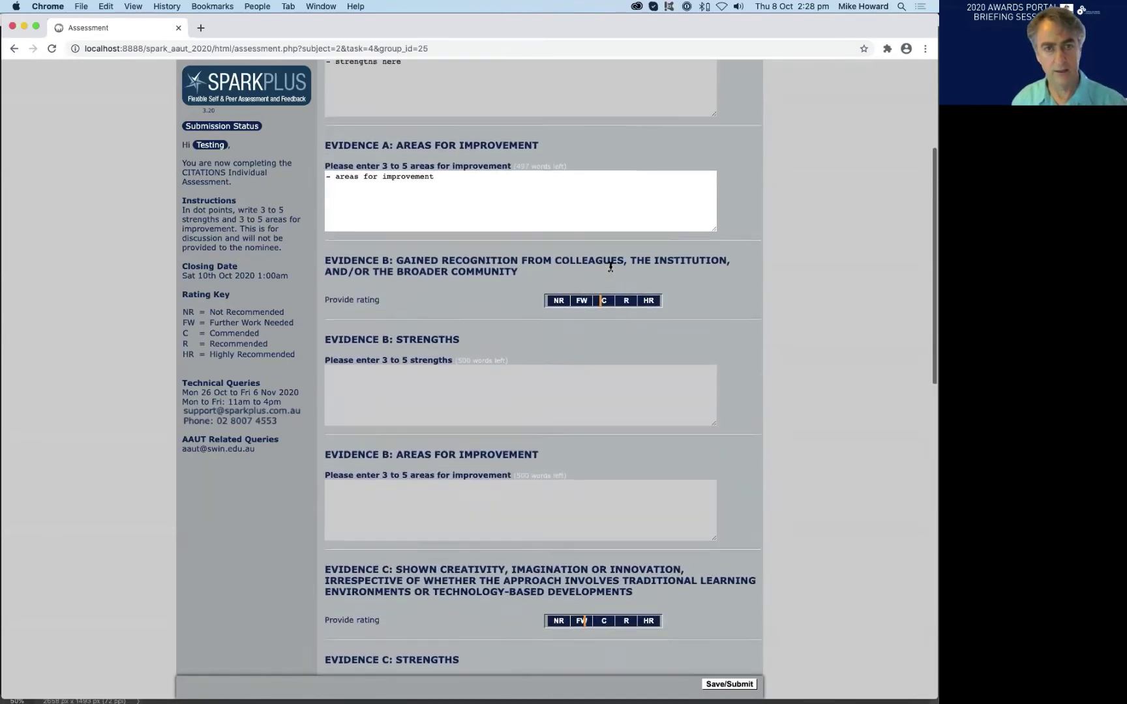
scroll(610, 266, up, 2)
scroll(610, 266, up, 6)
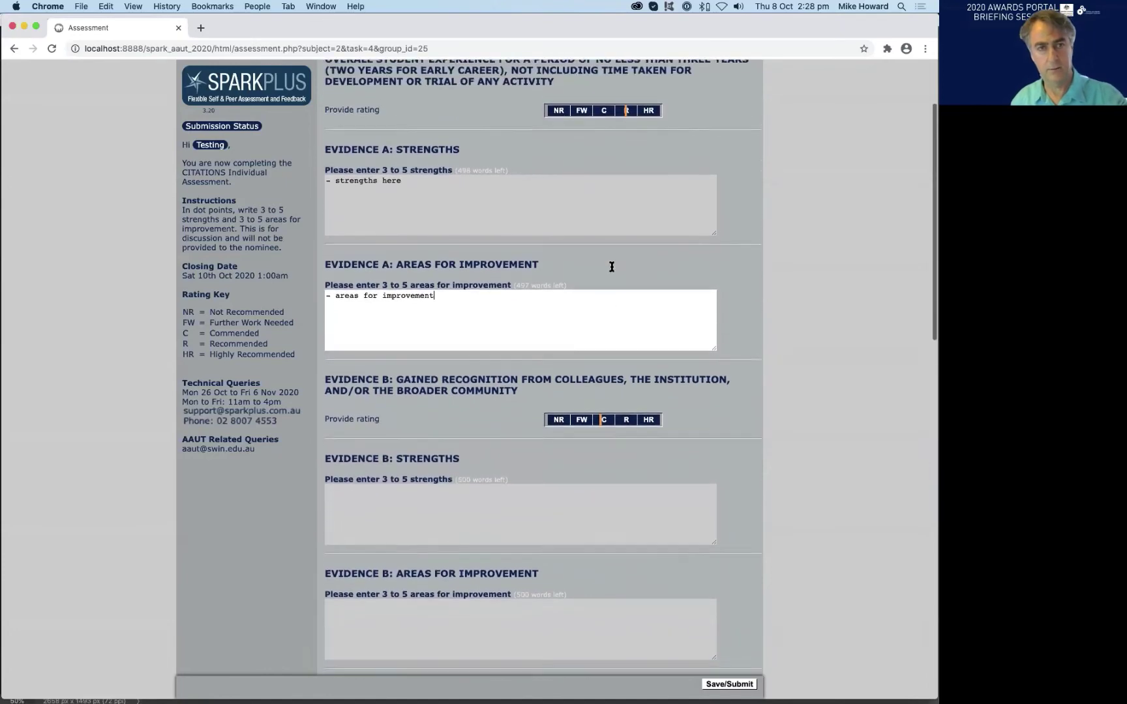
scroll(669, 309, down, 5)
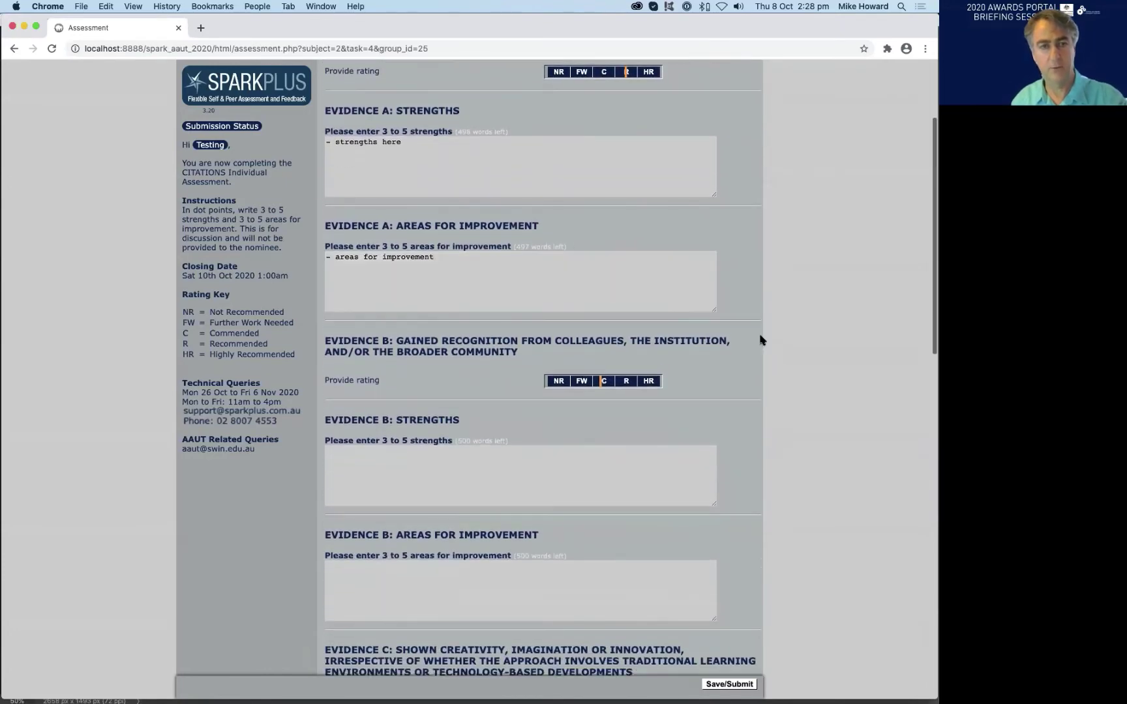
scroll(721, 335, up, 3)
scroll(722, 338, down, 15)
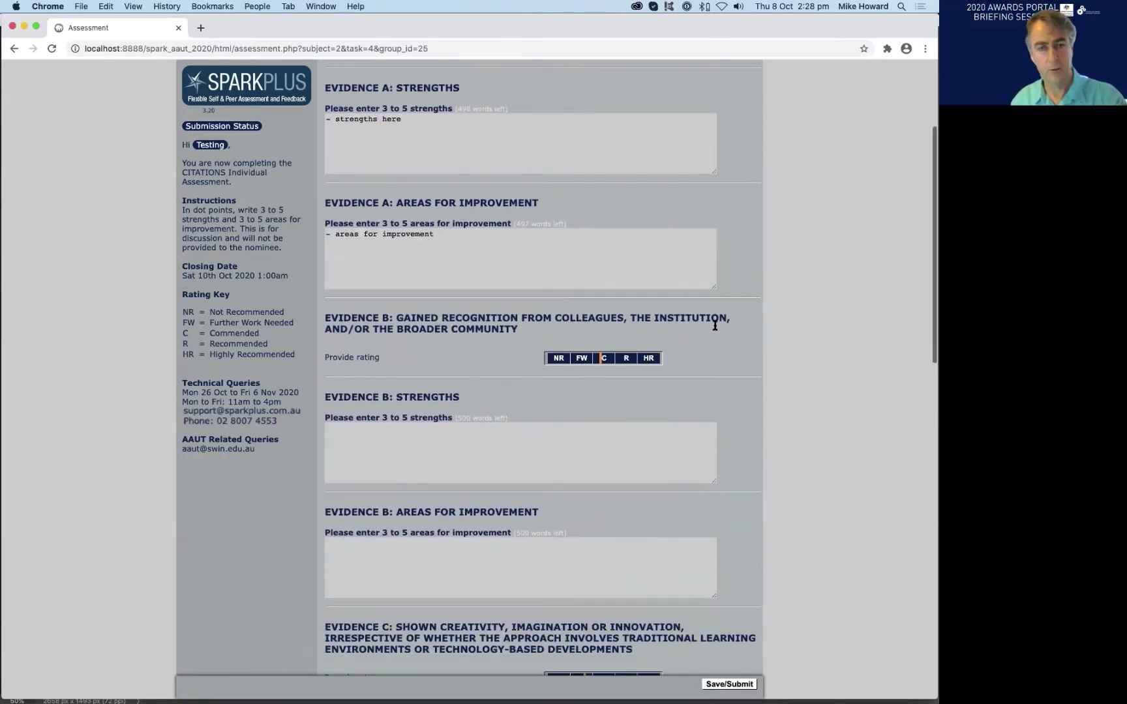
scroll(715, 324, down, 6)
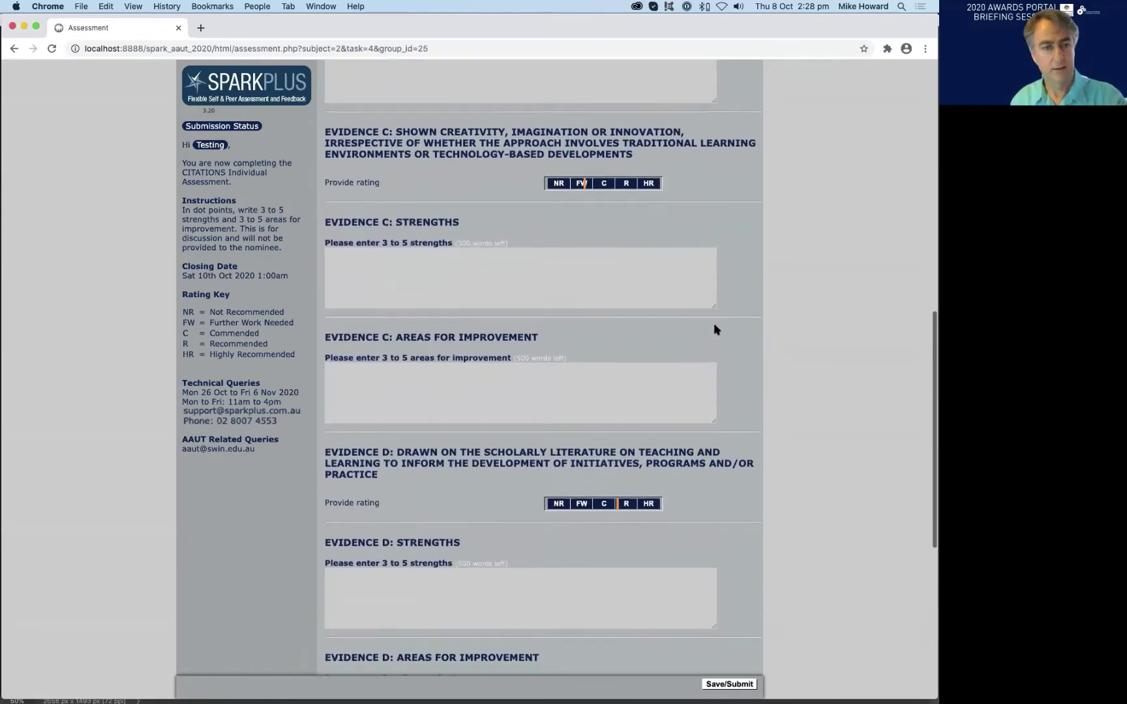
scroll(715, 324, up, 13)
scroll(715, 326, up, 12)
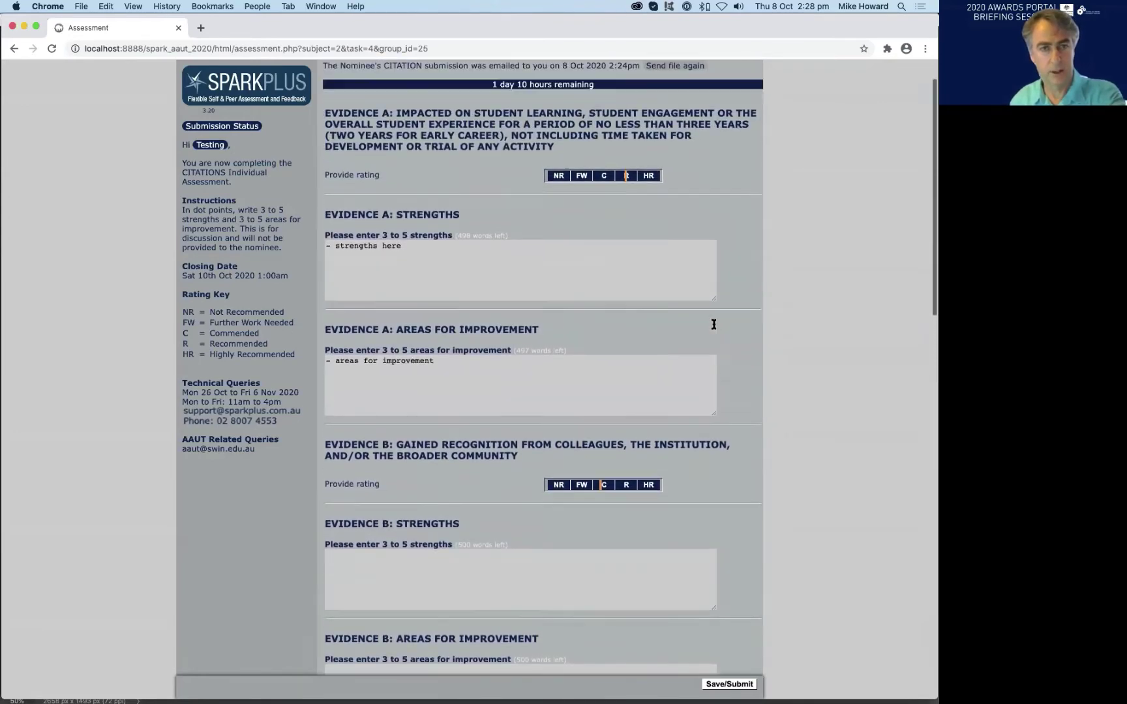
scroll(713, 323, down, 2)
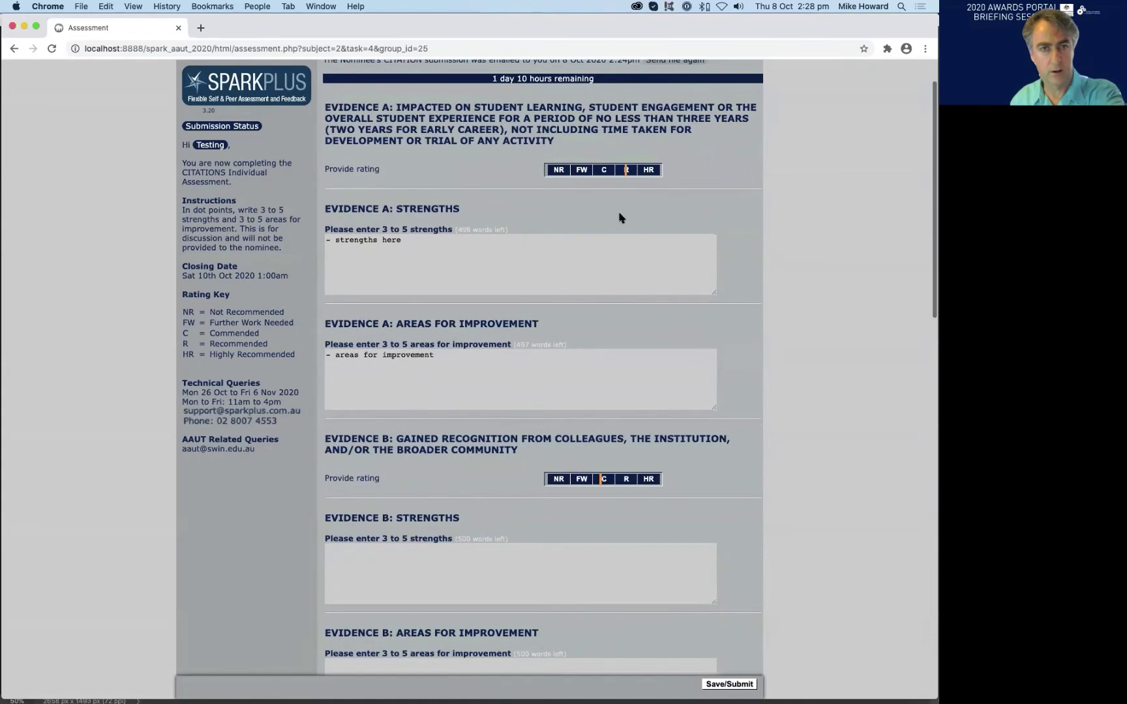
scroll(612, 446, down, 3)
scroll(610, 446, down, 17)
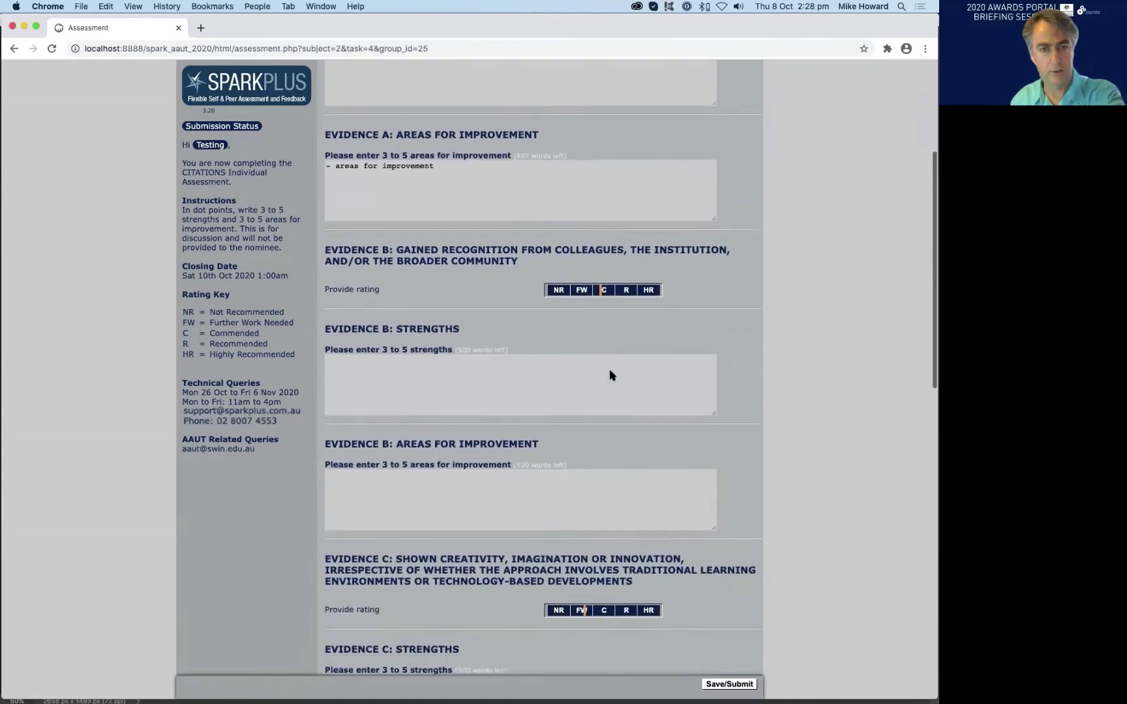
scroll(606, 378, down, 8)
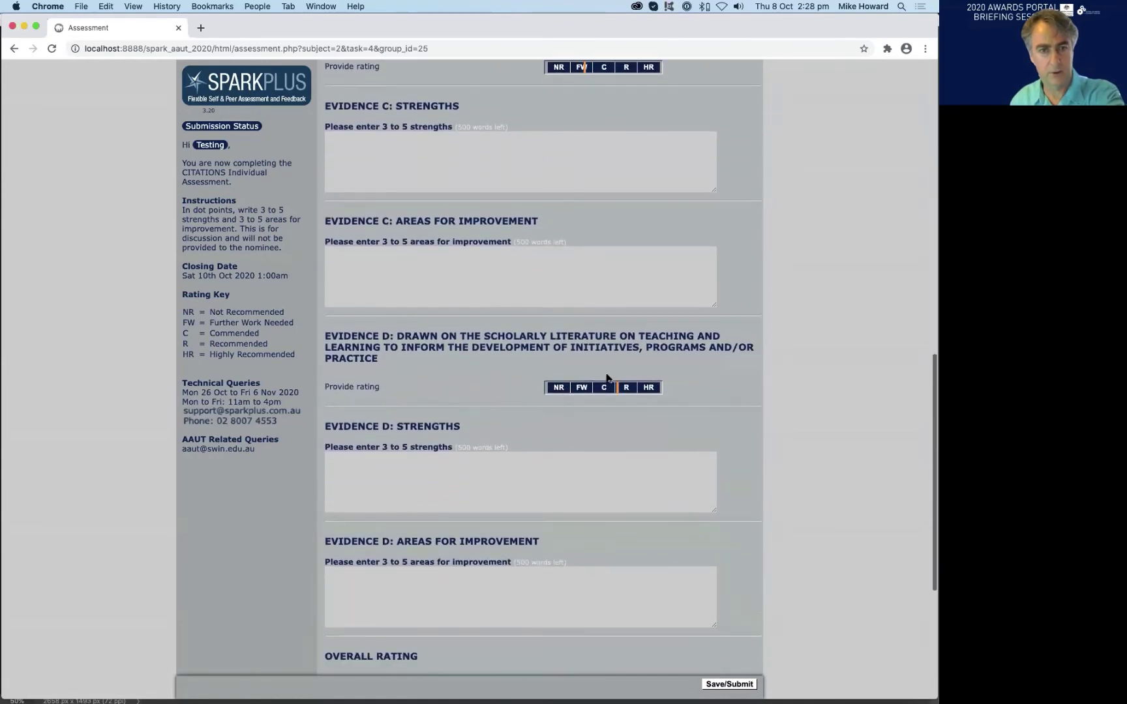
scroll(641, 398, up, 12)
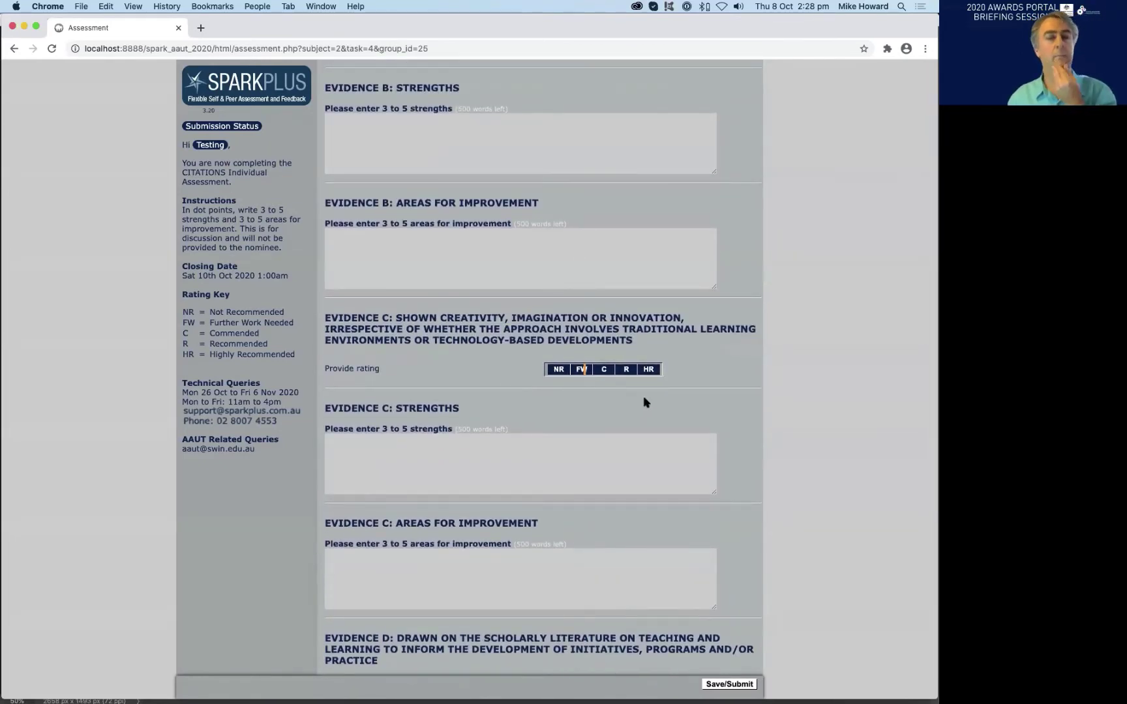
scroll(729, 382, down, 5)
scroll(729, 382, up, 8)
scroll(729, 383, down, 11)
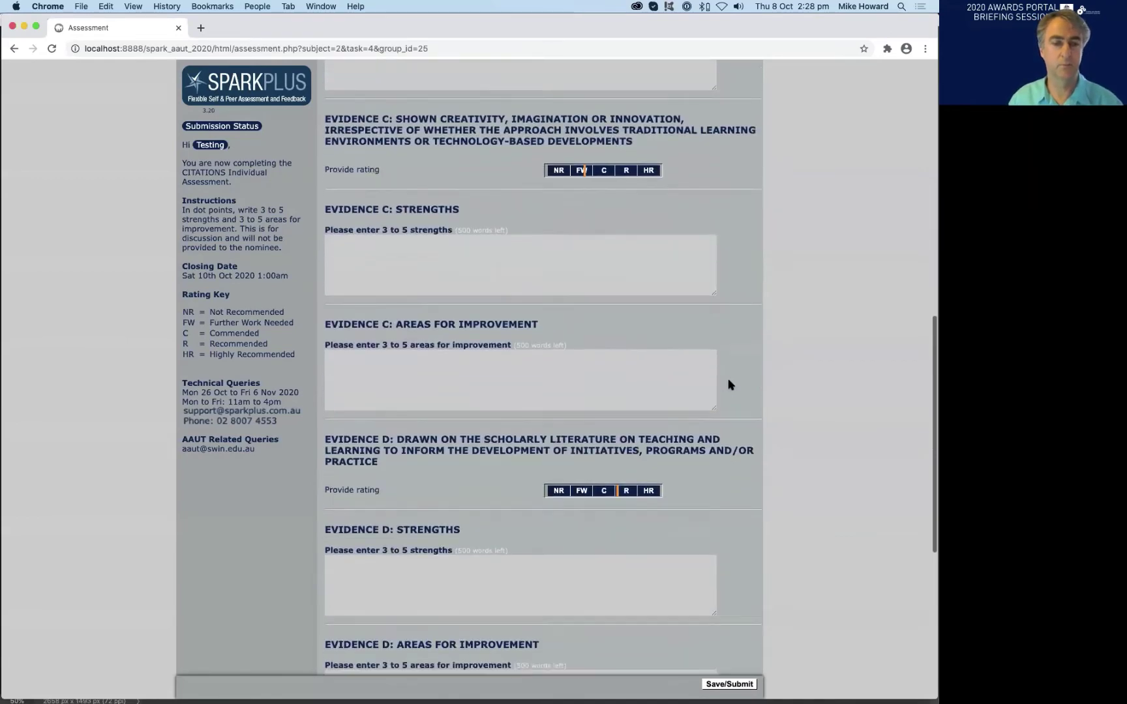
scroll(729, 384, down, 8)
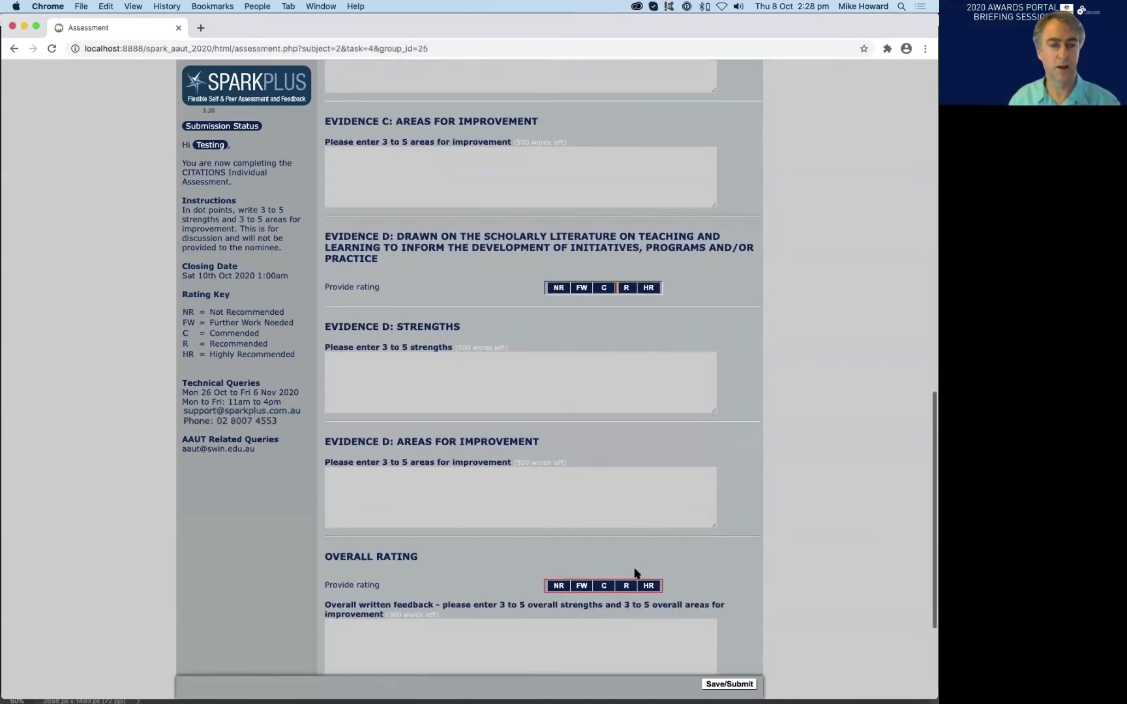
scroll(634, 573, down, 3)
- Rate the nominee C overall, then place the cursor in the written feedback and Committee-only comment boxes
click(607, 500)
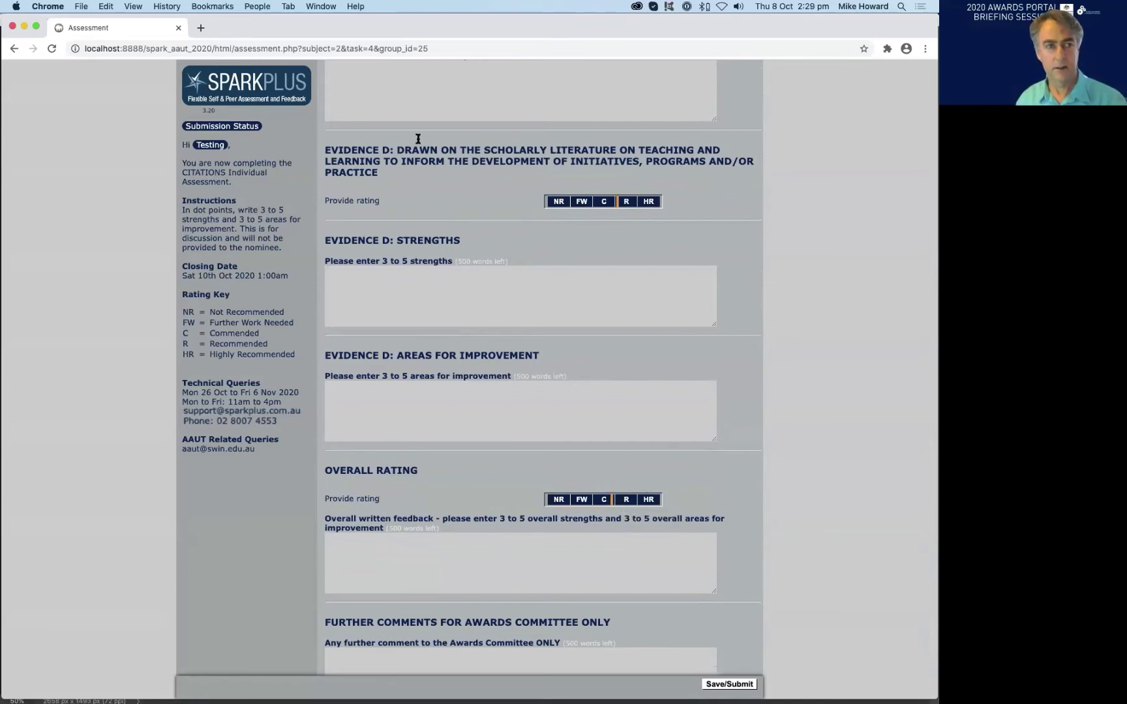
scroll(678, 461, down, 1)
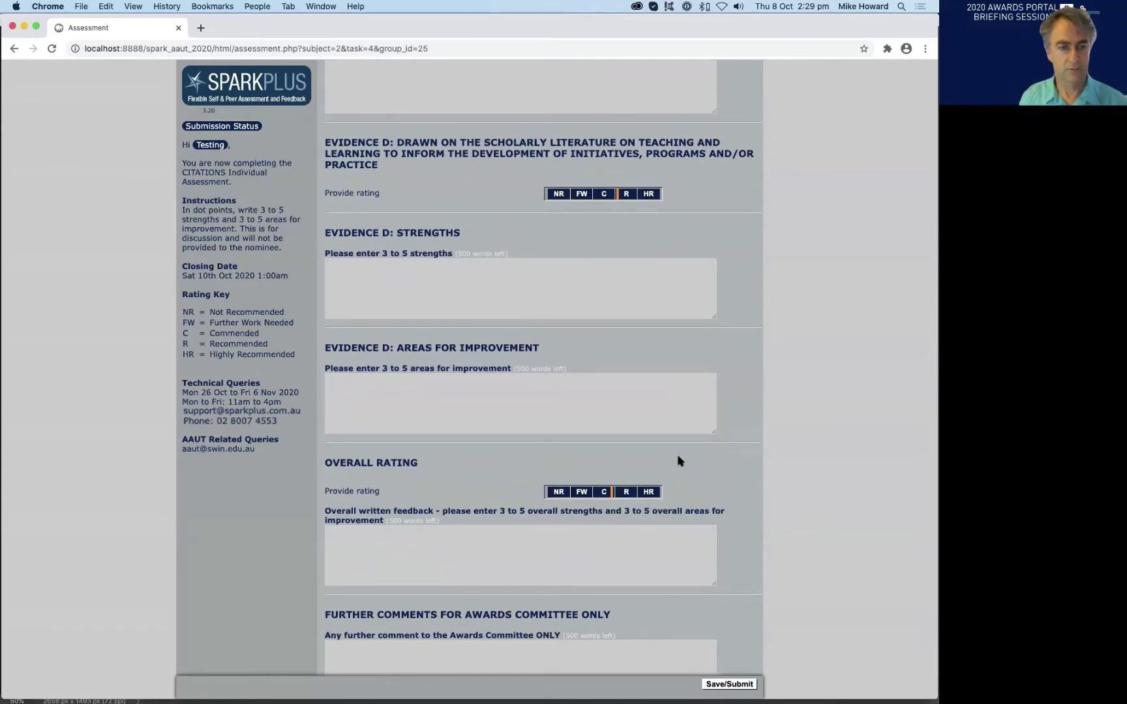
scroll(489, 494, down, 1)
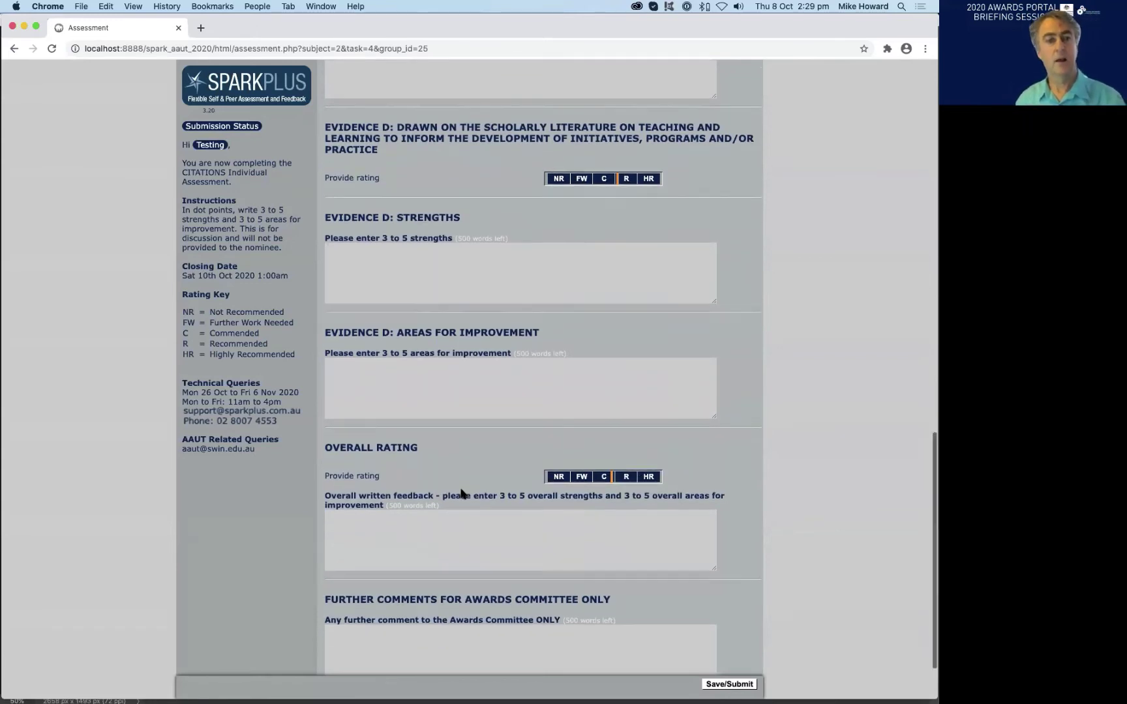
click(432, 523)
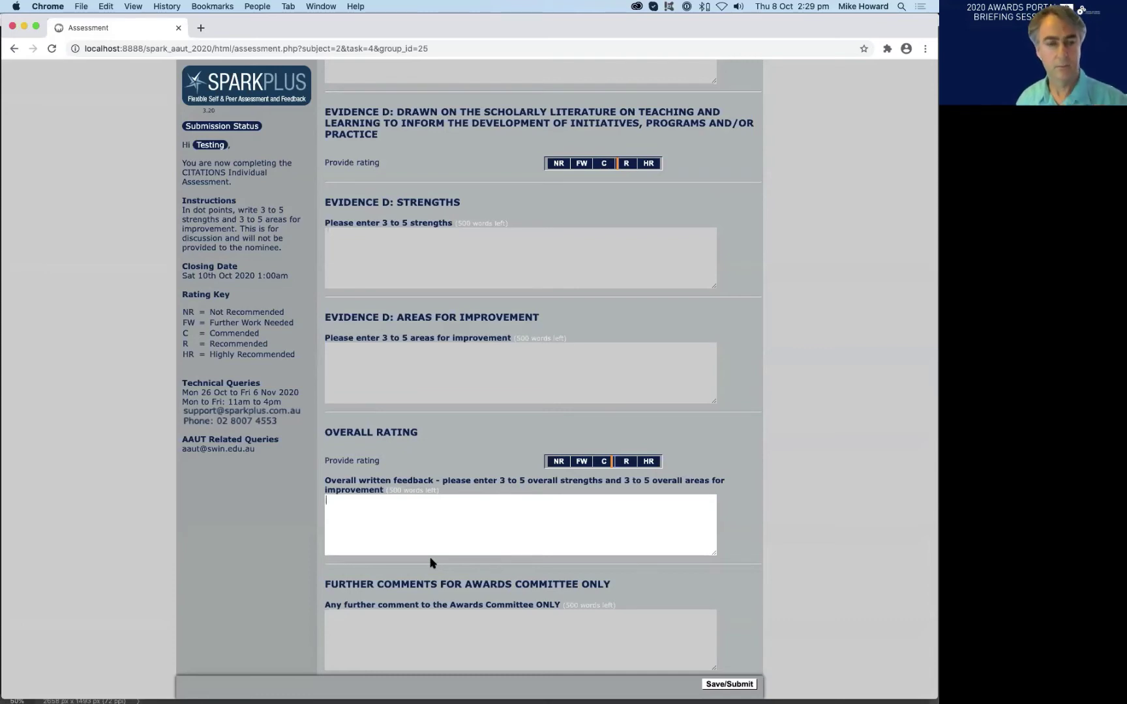
drag(499, 480, 572, 480)
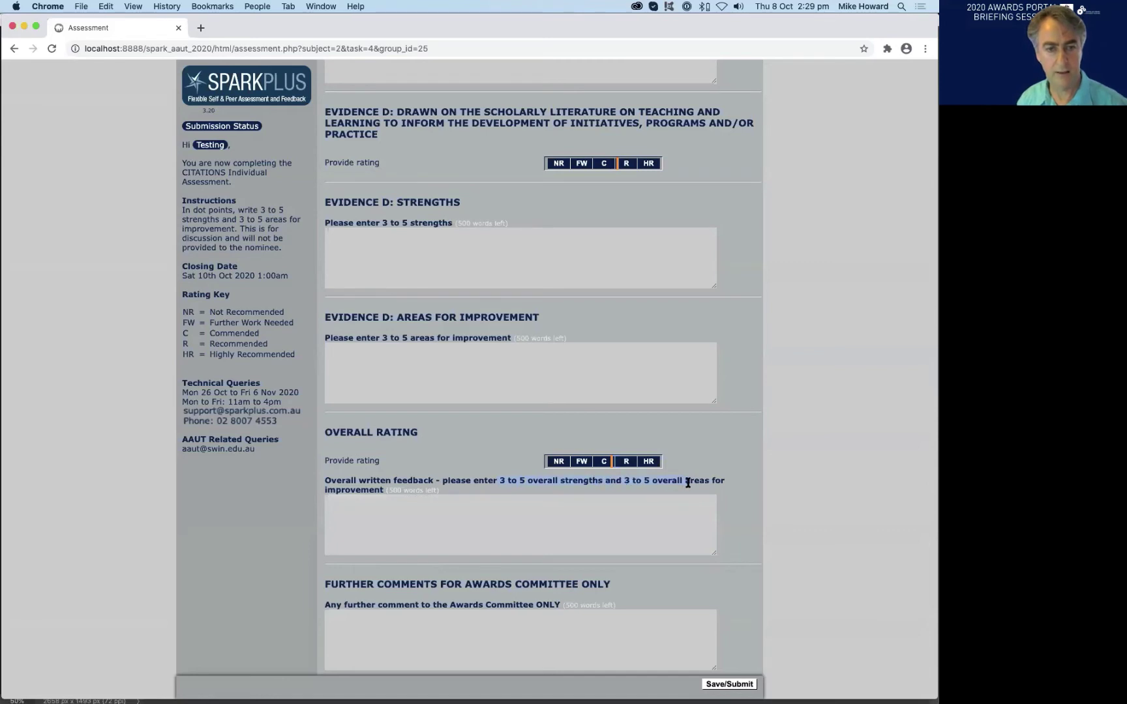
click(342, 492)
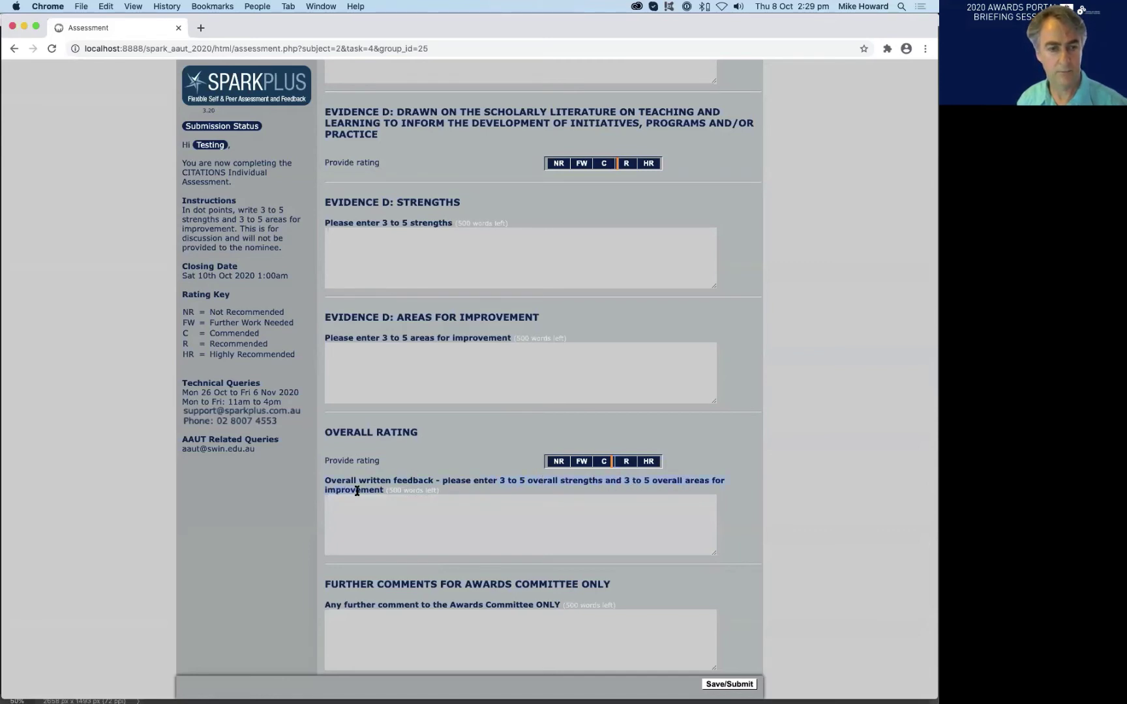
click(369, 515)
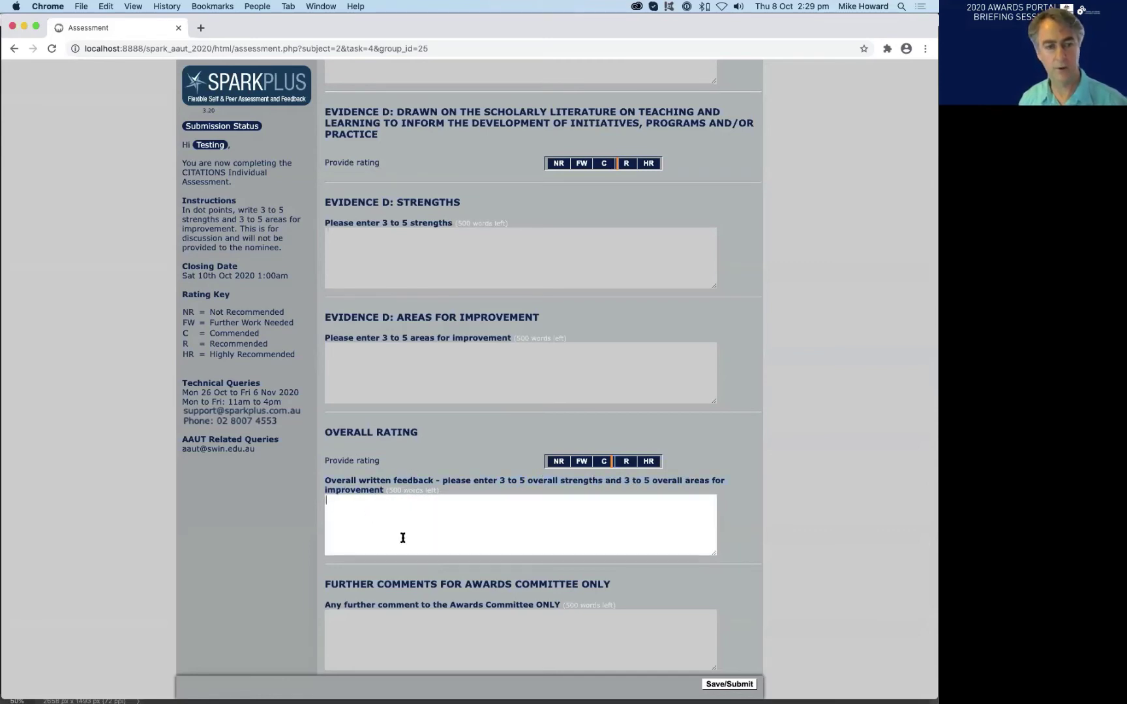
scroll(405, 523, down, 2)
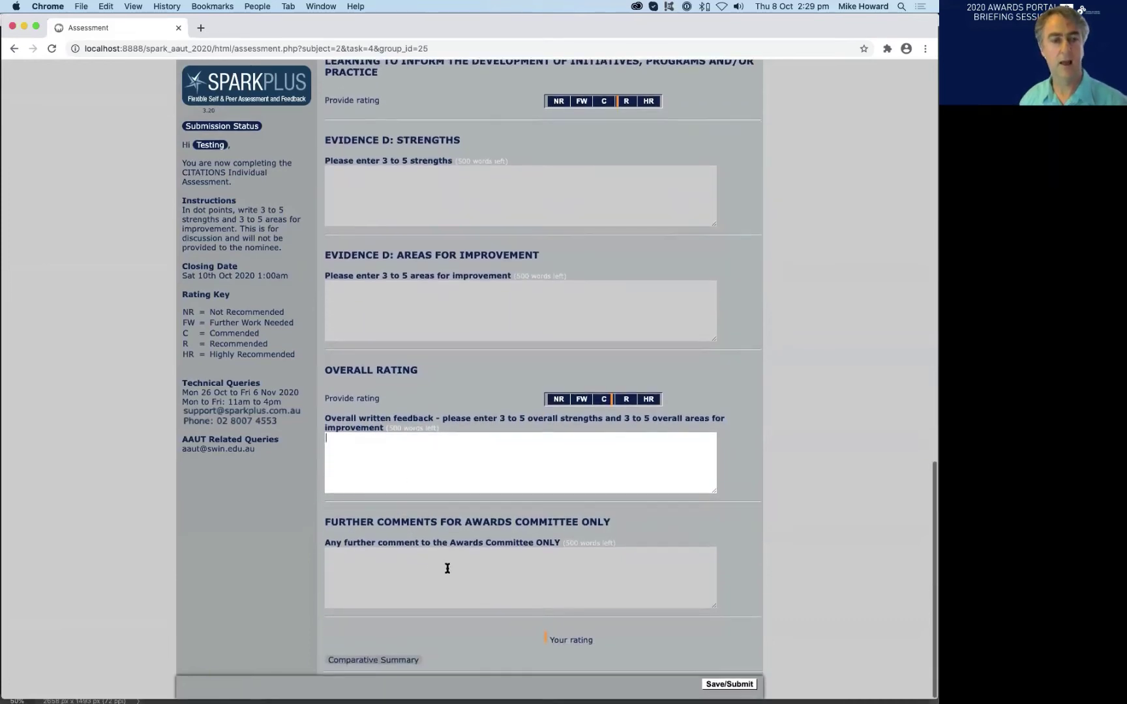
click(431, 568)
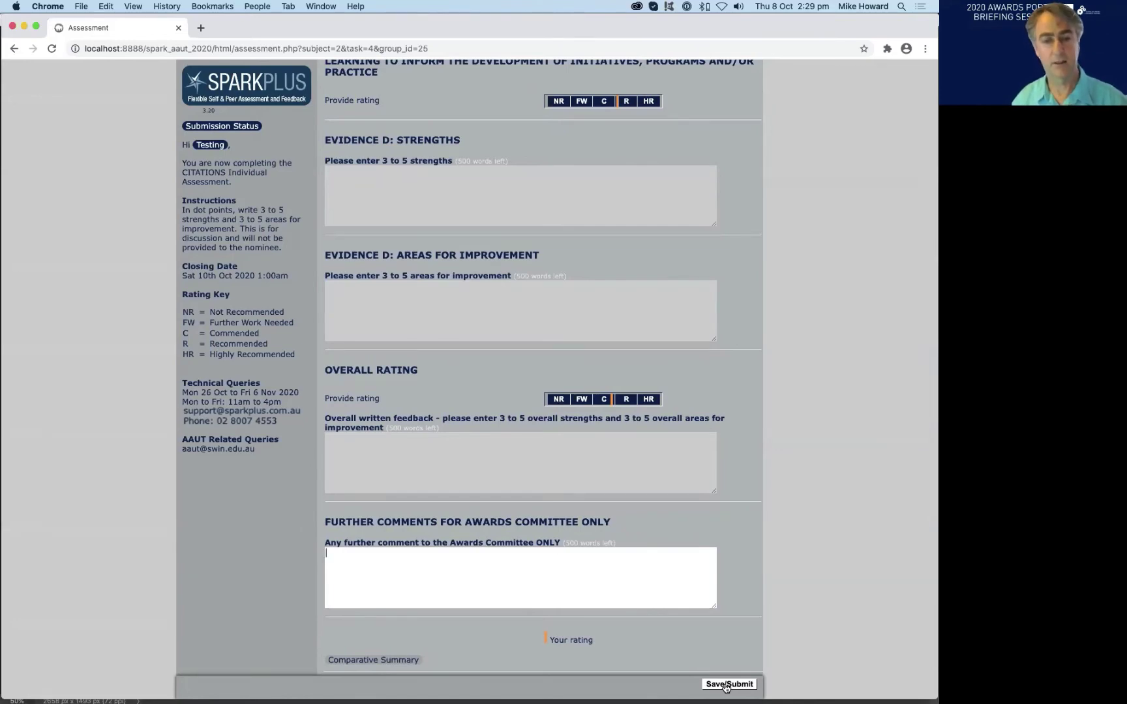
- Save/Submit C2 Sample Nominee's assessment, dismiss the alert, and leave C1 Sample Nominee selected
click(725, 684)
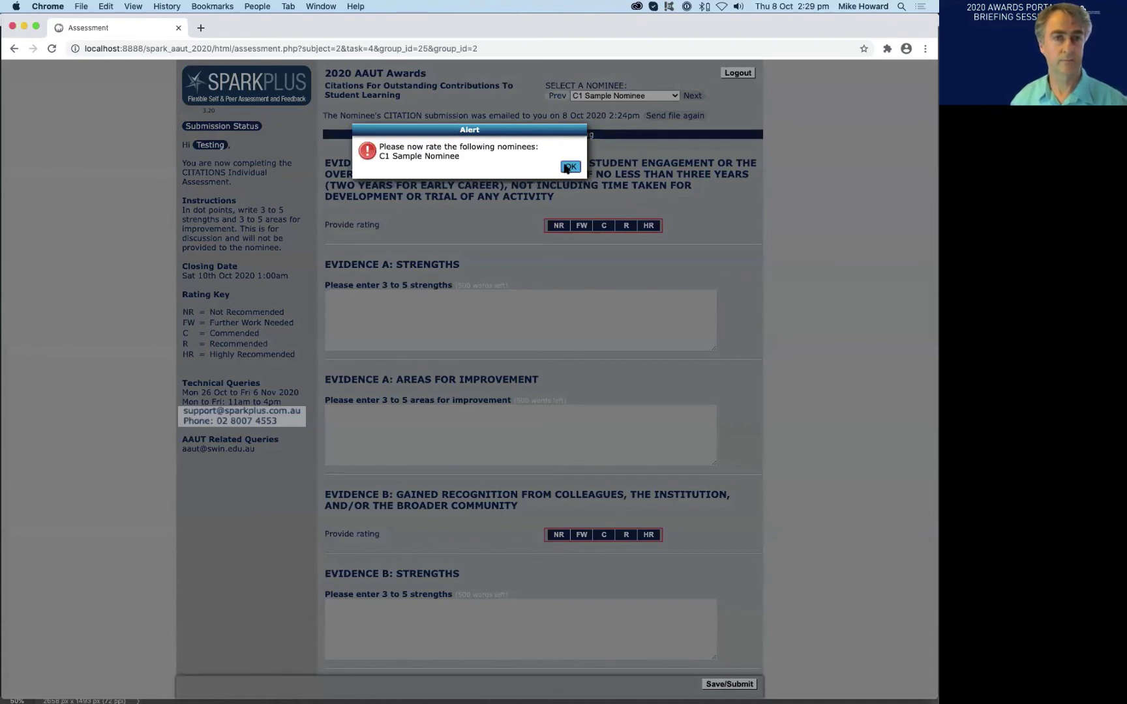
click(567, 167)
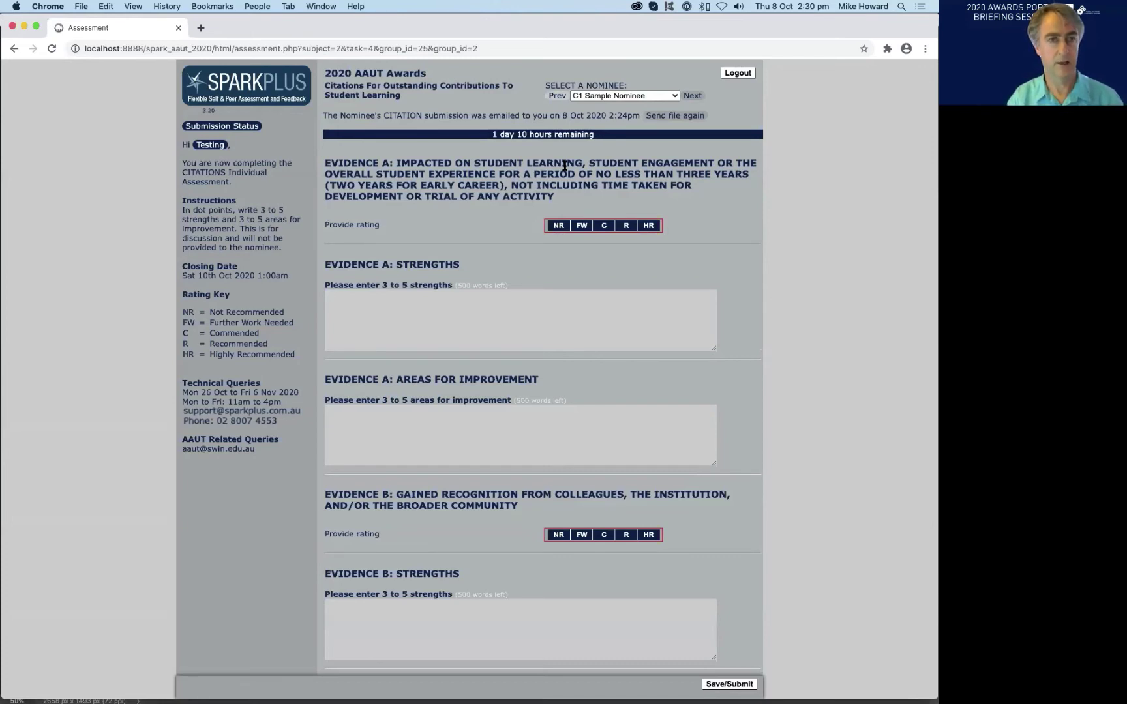
click(604, 96)
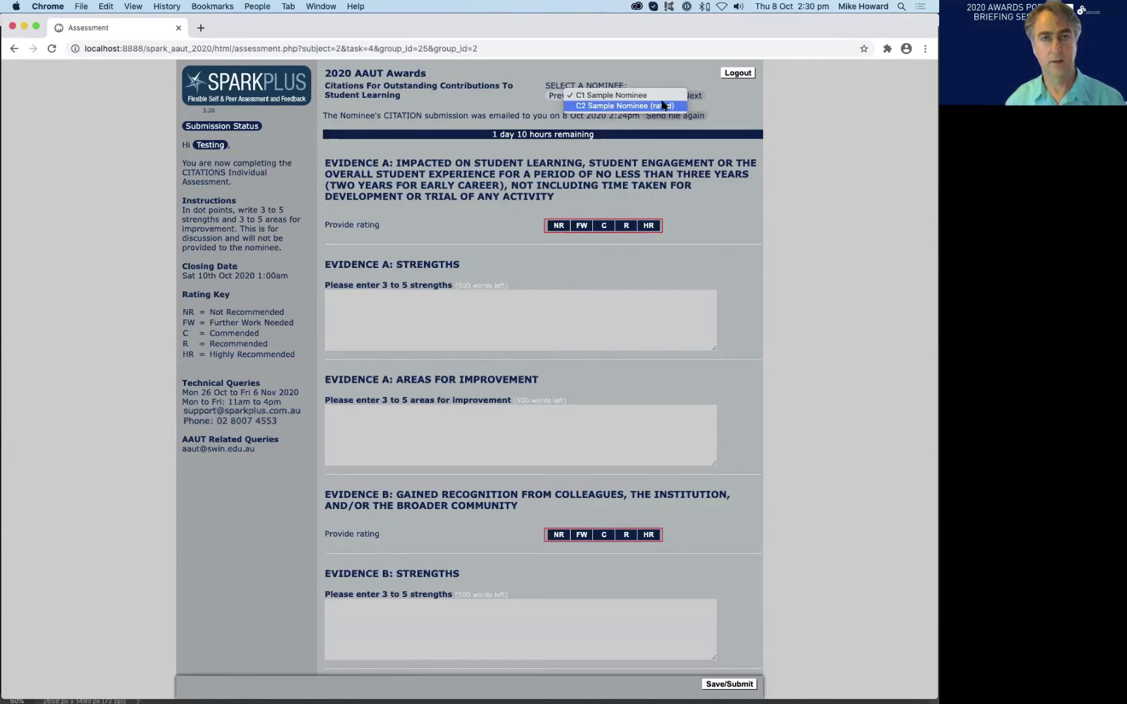
click(541, 111)
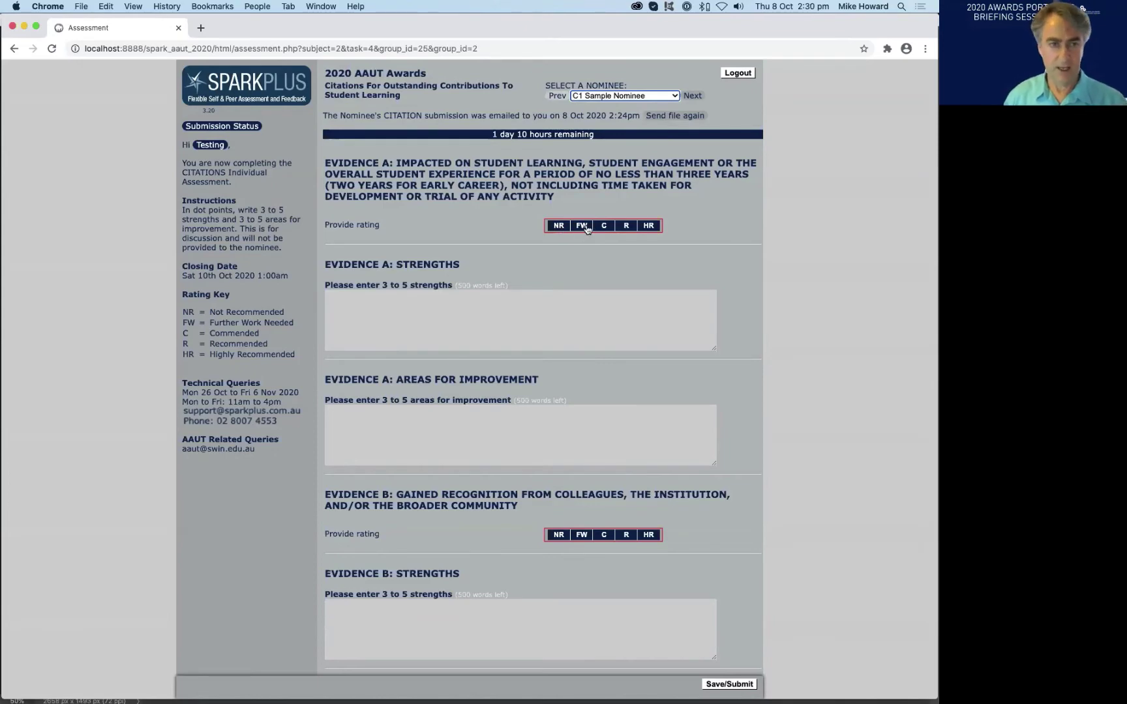
- Rate Evidence A as Further Work Needed (FW) and Evidence B as Commended (C)
click(582, 228)
scroll(703, 251, down, 3)
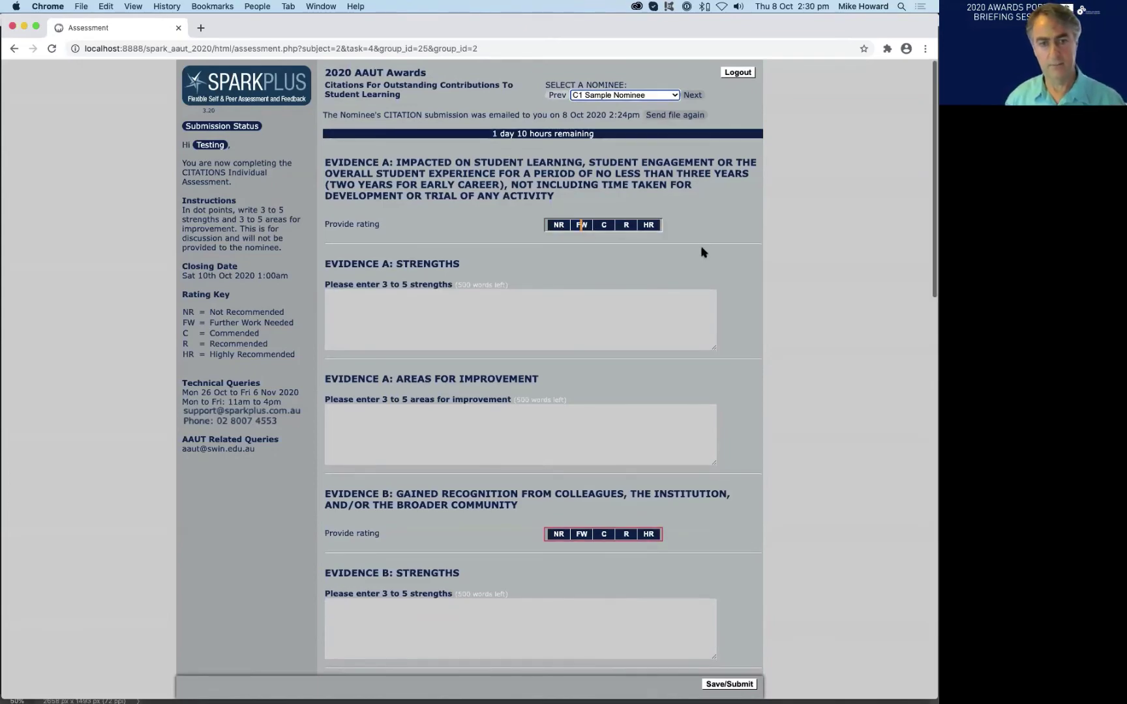
scroll(751, 252, down, 4)
scroll(749, 251, up, 5)
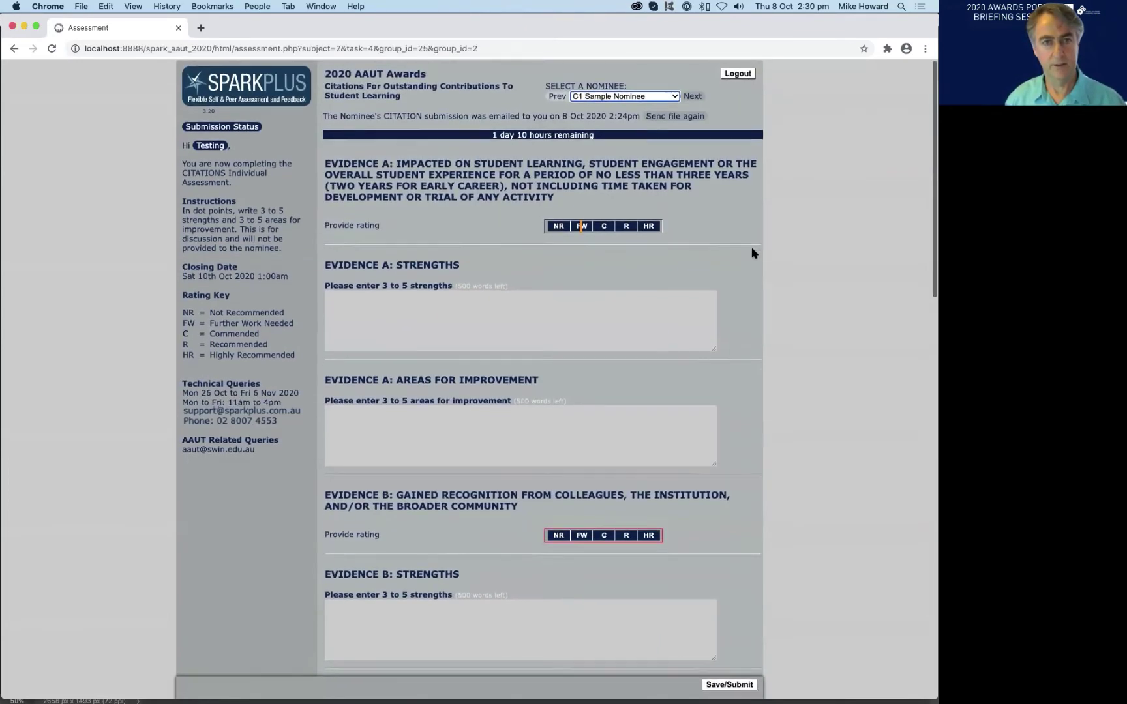
click(603, 535)
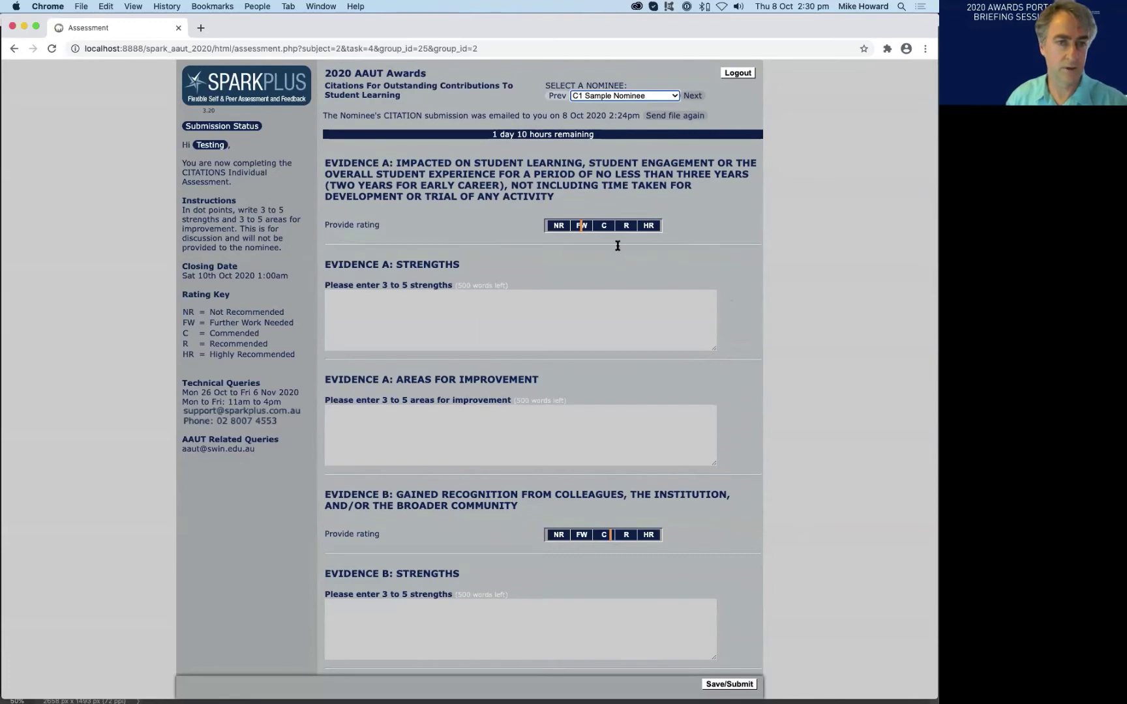
- Enter 'ddsdfs dfssd' as Evidence A's areas for improvement, then request logout with changes unsaved
click(484, 426)
text(ddsdfs dfssd)
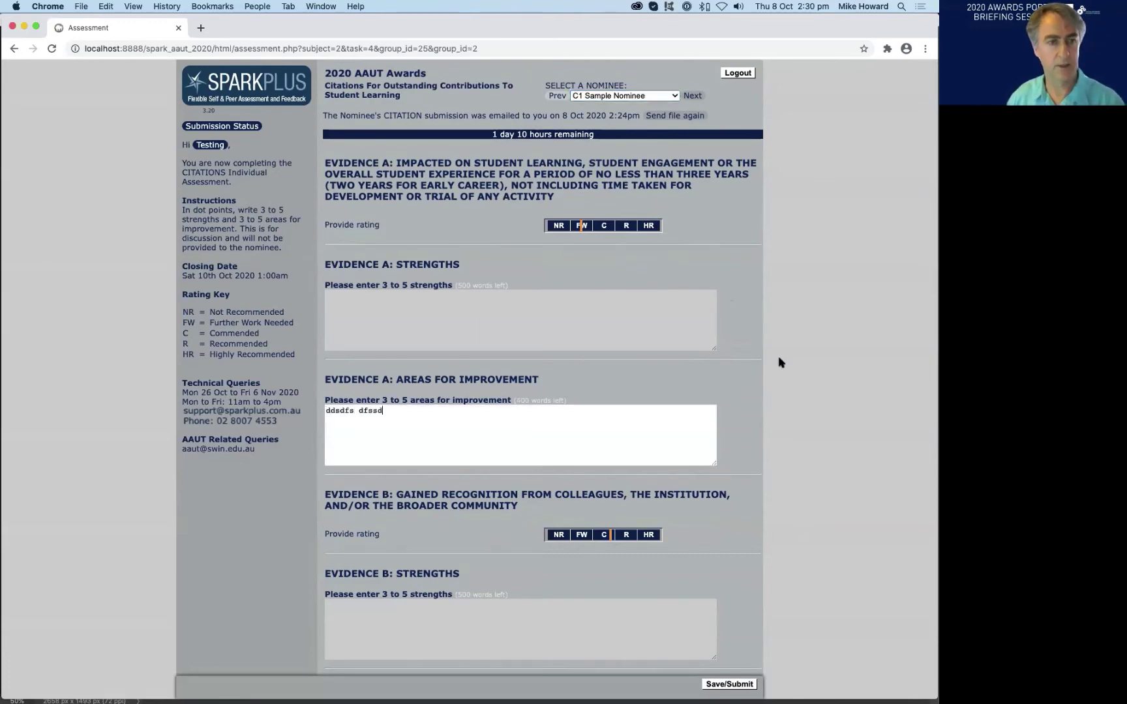
click(738, 72)
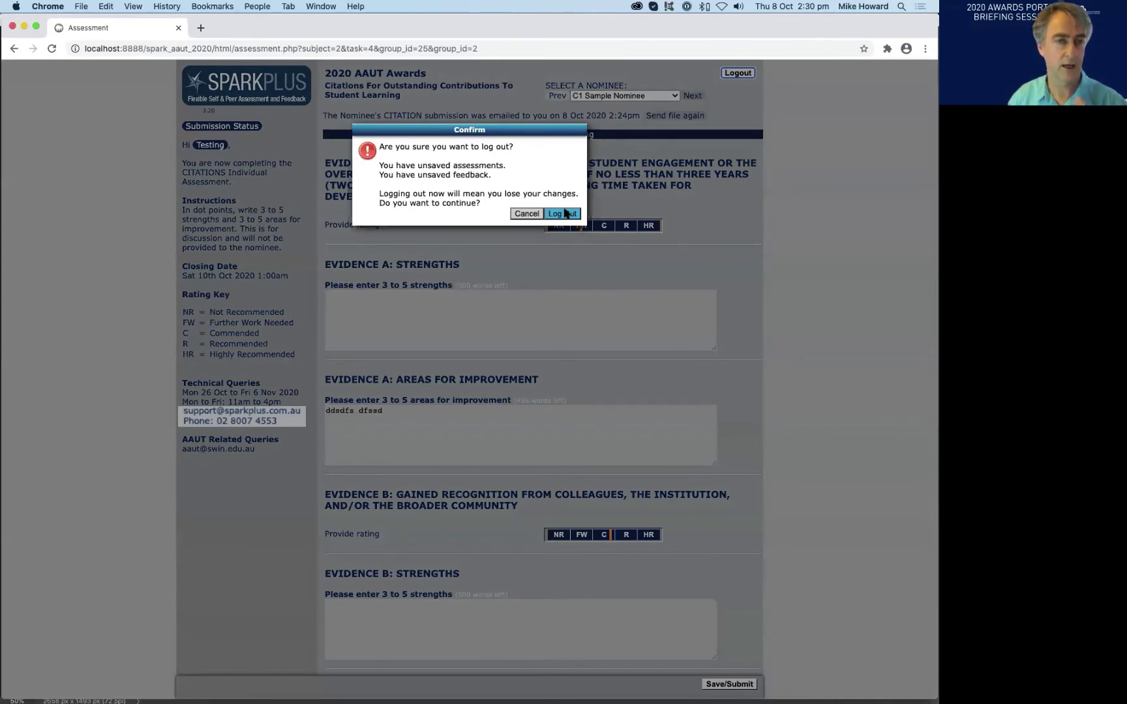
click(527, 214)
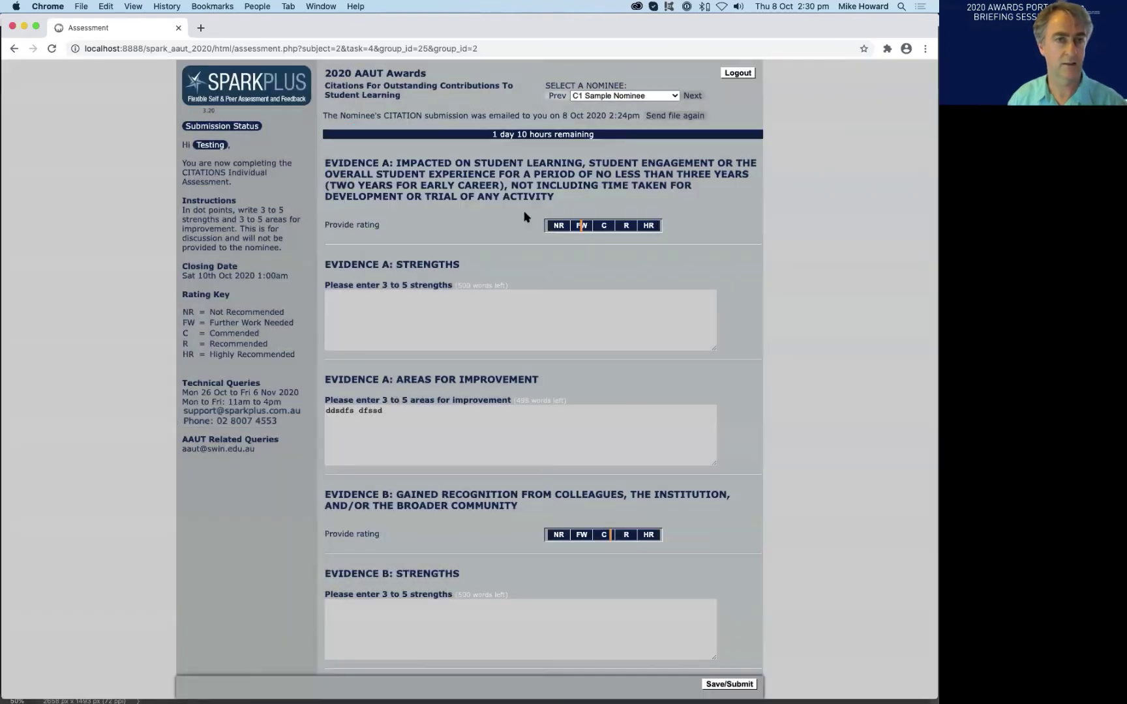
click(727, 684)
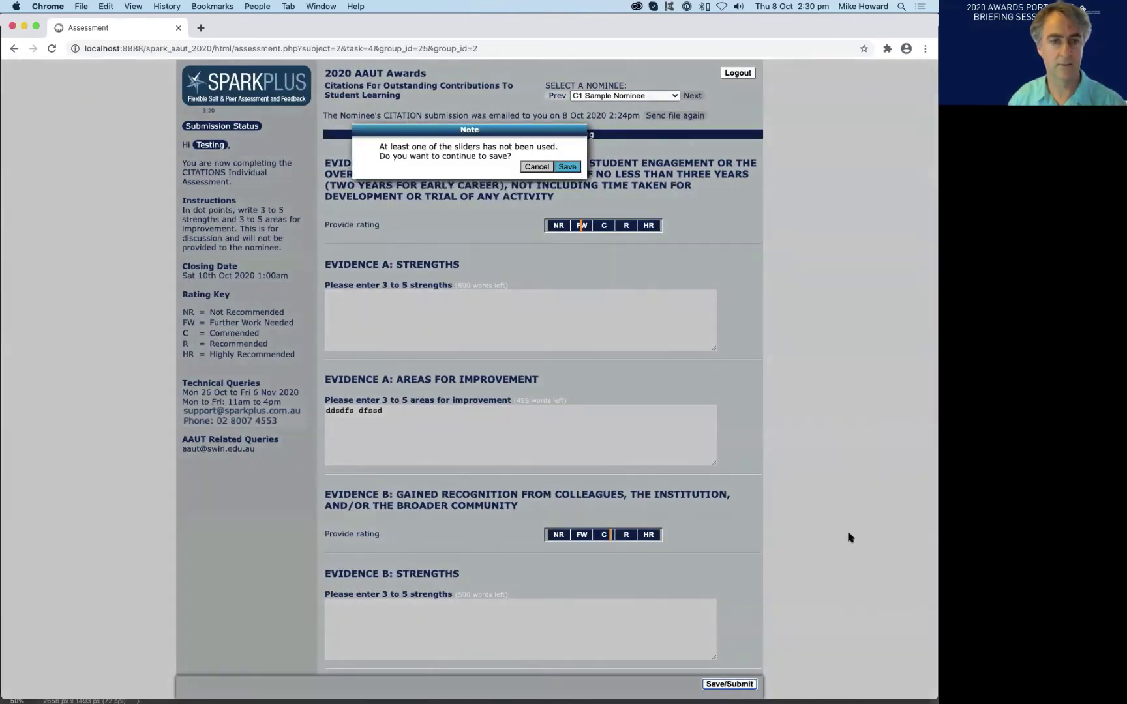
click(572, 167)
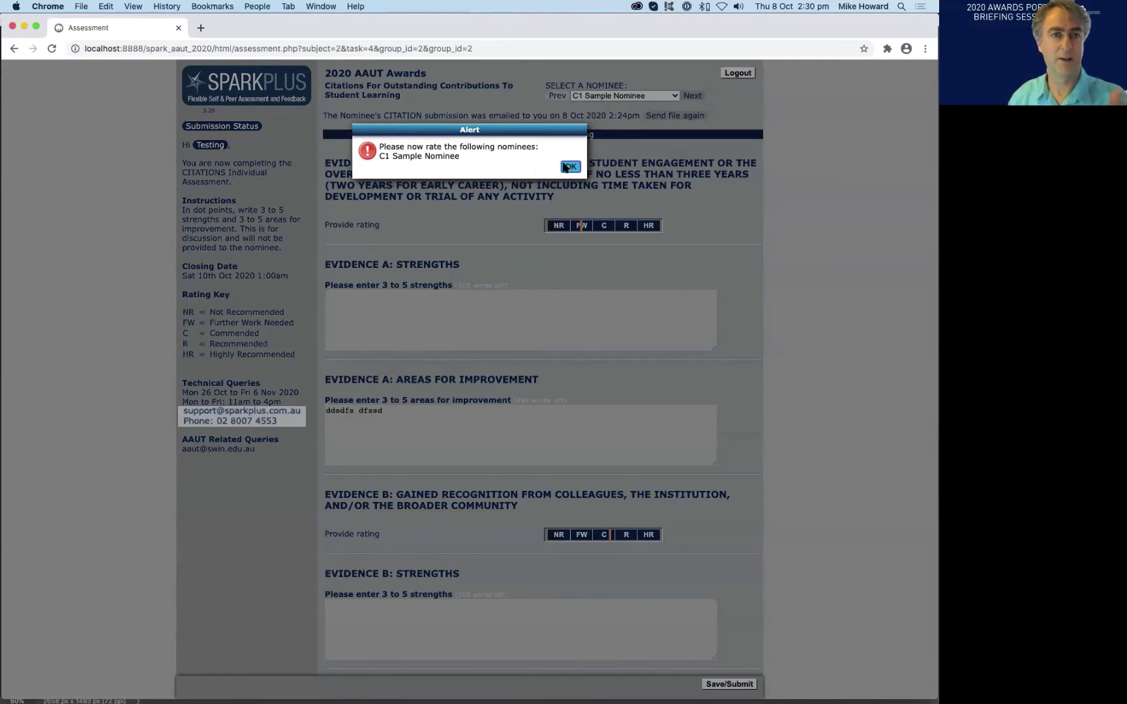
click(564, 167)
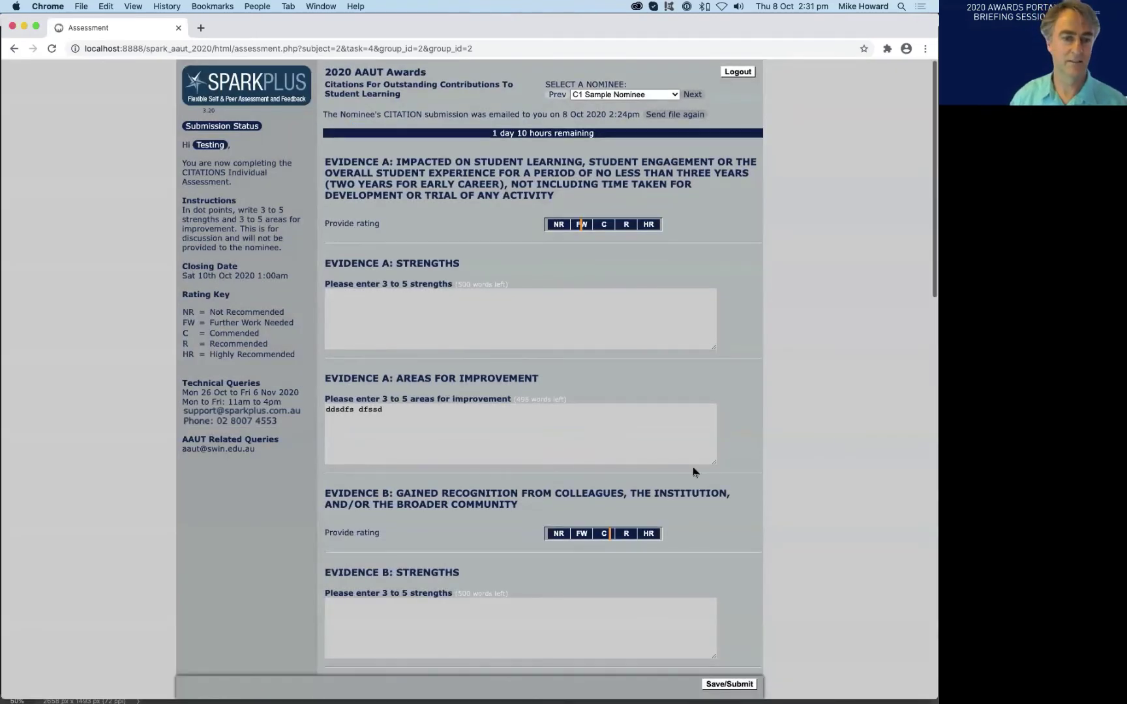
scroll(694, 470, down, 4)
scroll(695, 465, up, 5)
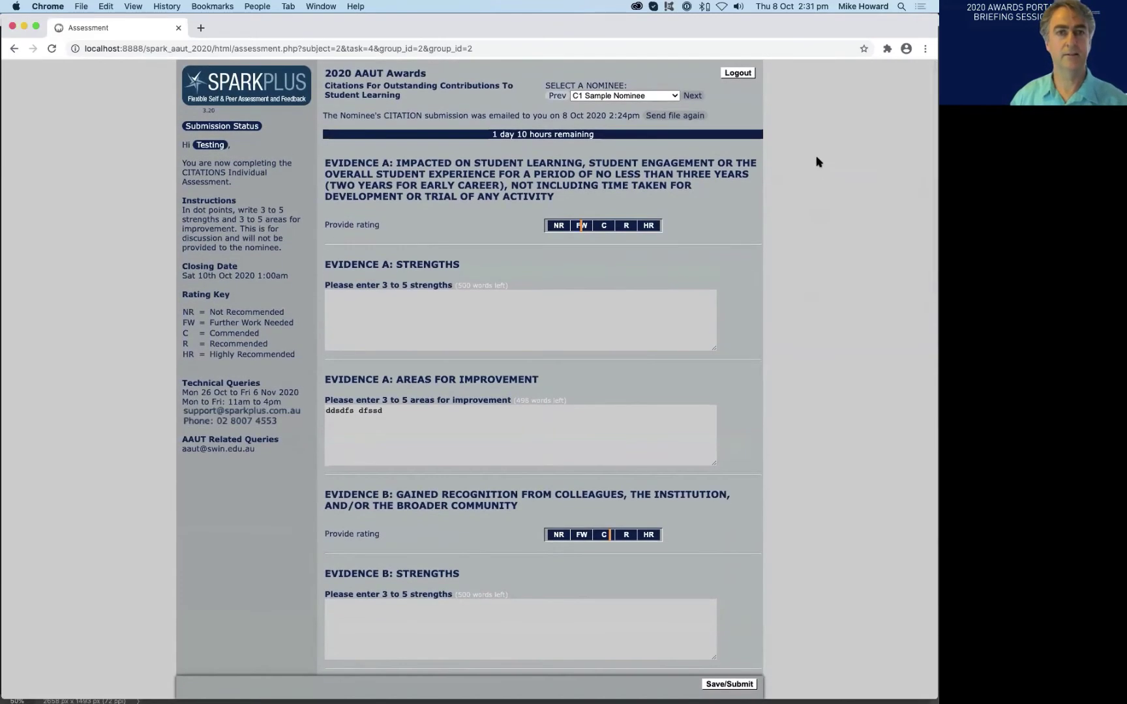
- Sign out of the awards portal and enter the account ID on the login page
click(739, 74)
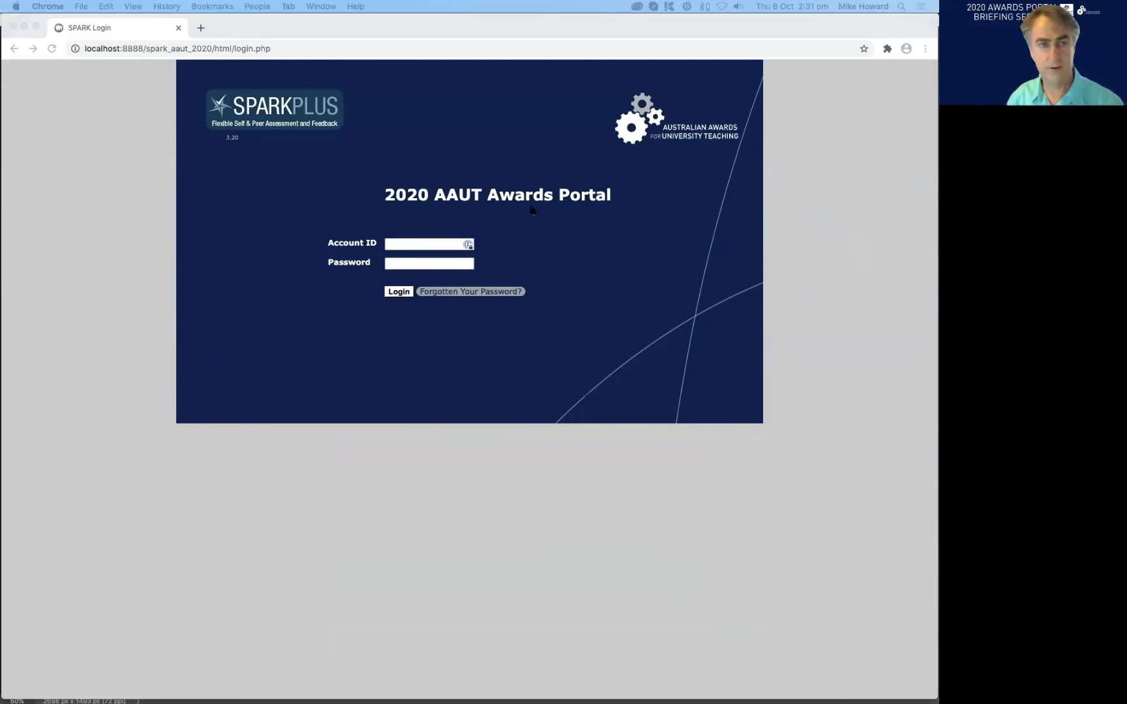
click(391, 258)
text(testing_3)
click(517, 291)
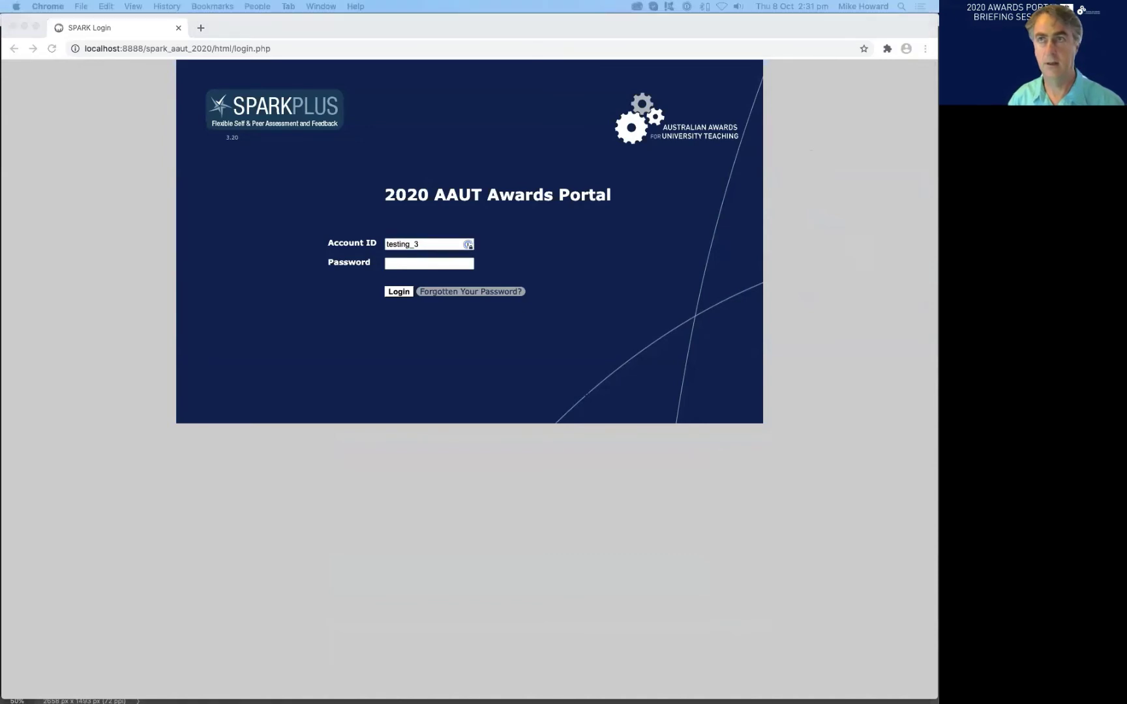
- Paste the account password, log in, then open and close the nominee list without choosing
click(394, 263)
key(super+v)
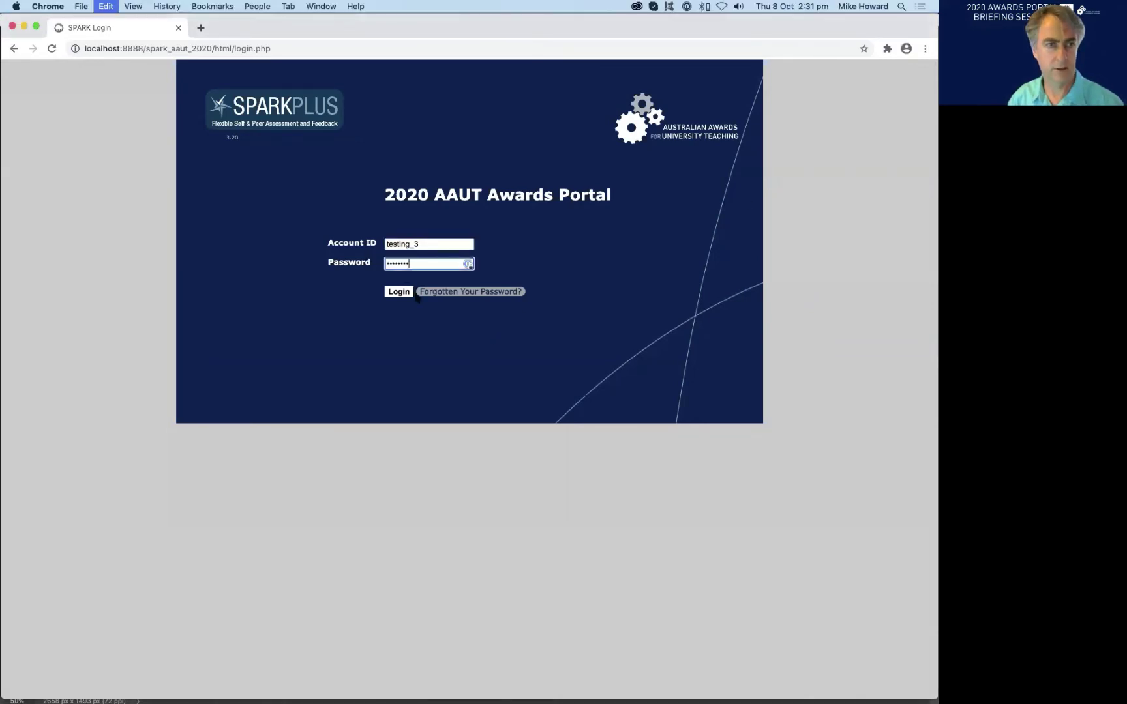
click(398, 292)
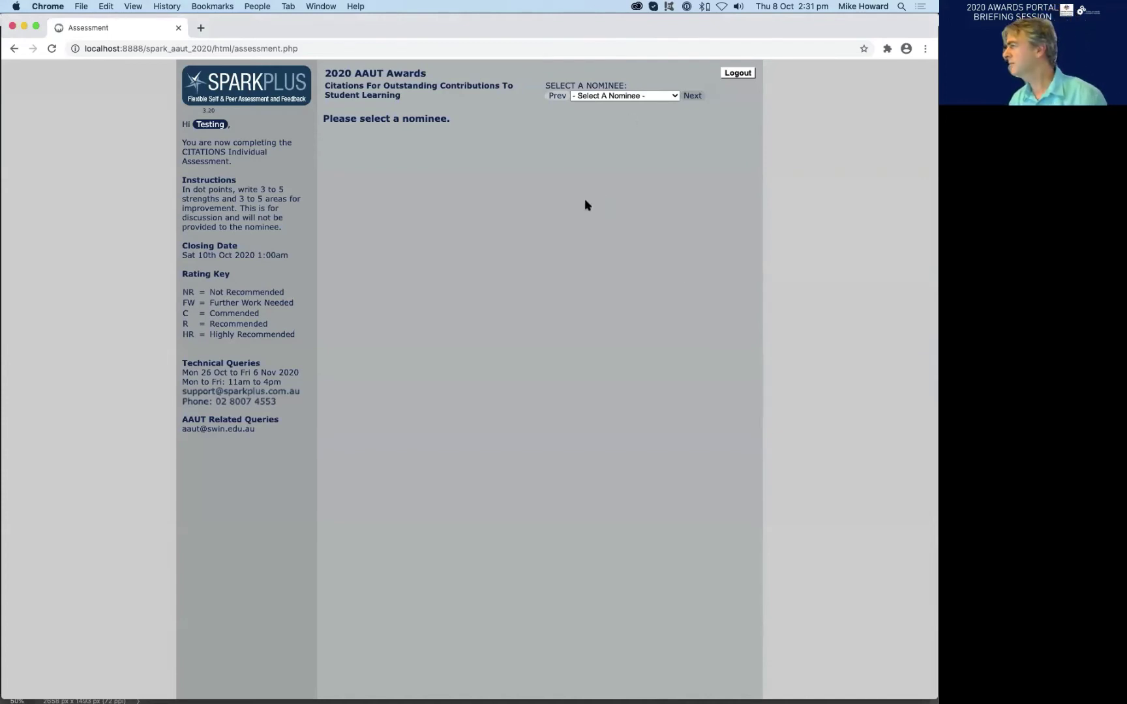
click(655, 97)
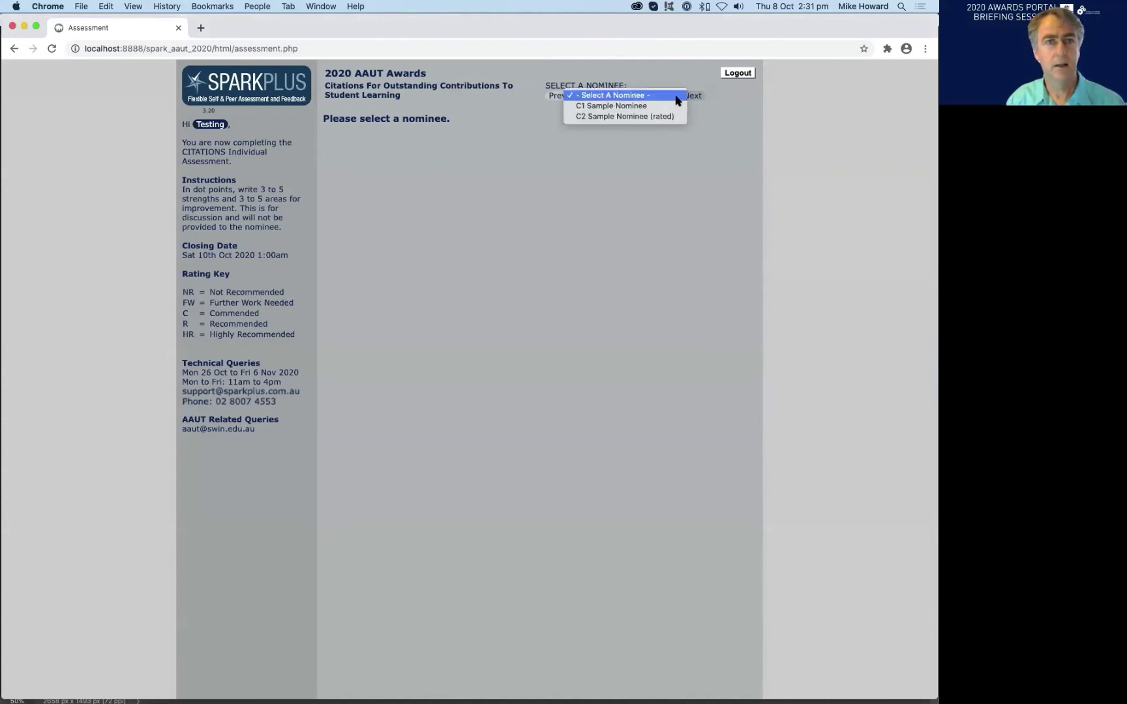
click(754, 115)
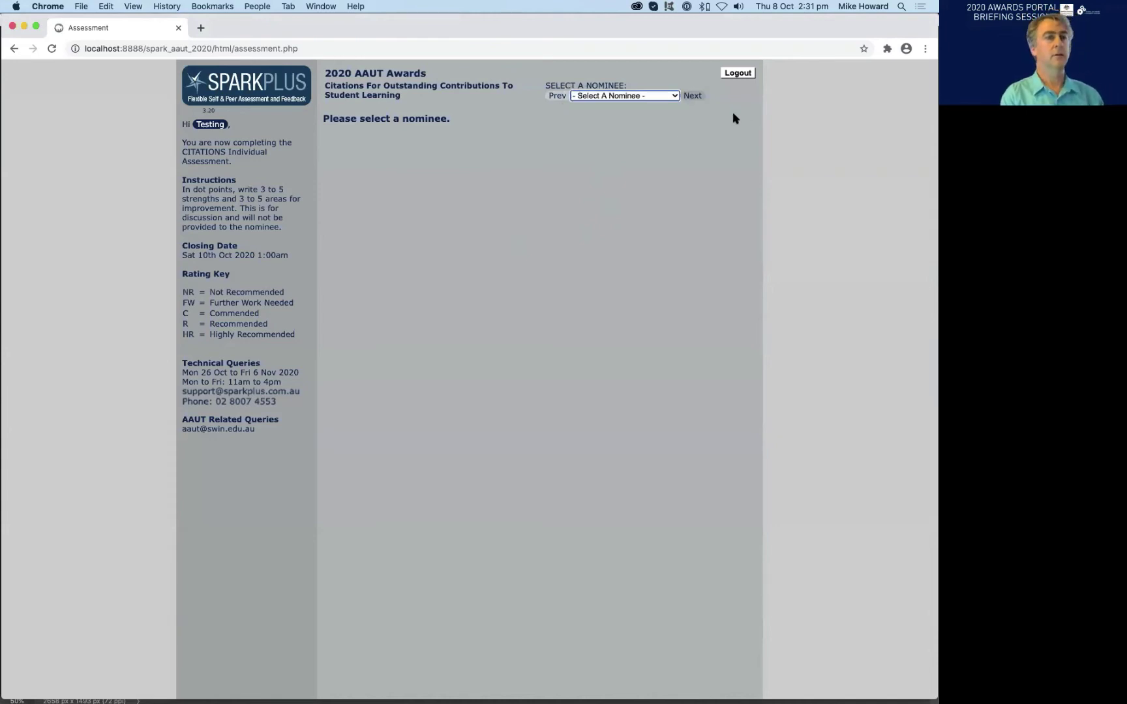
- Load C1 Sample Nominee's form and scroll through its evidence sections and saved ratings
click(662, 96)
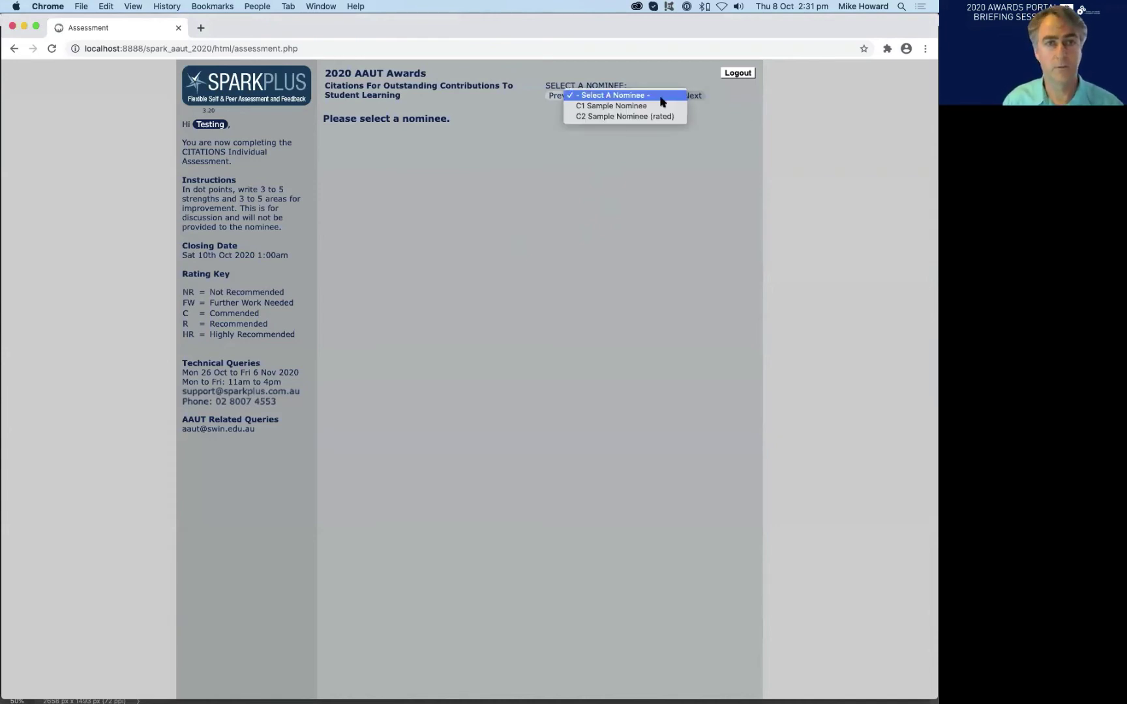
click(675, 116)
scroll(701, 232, down, 5)
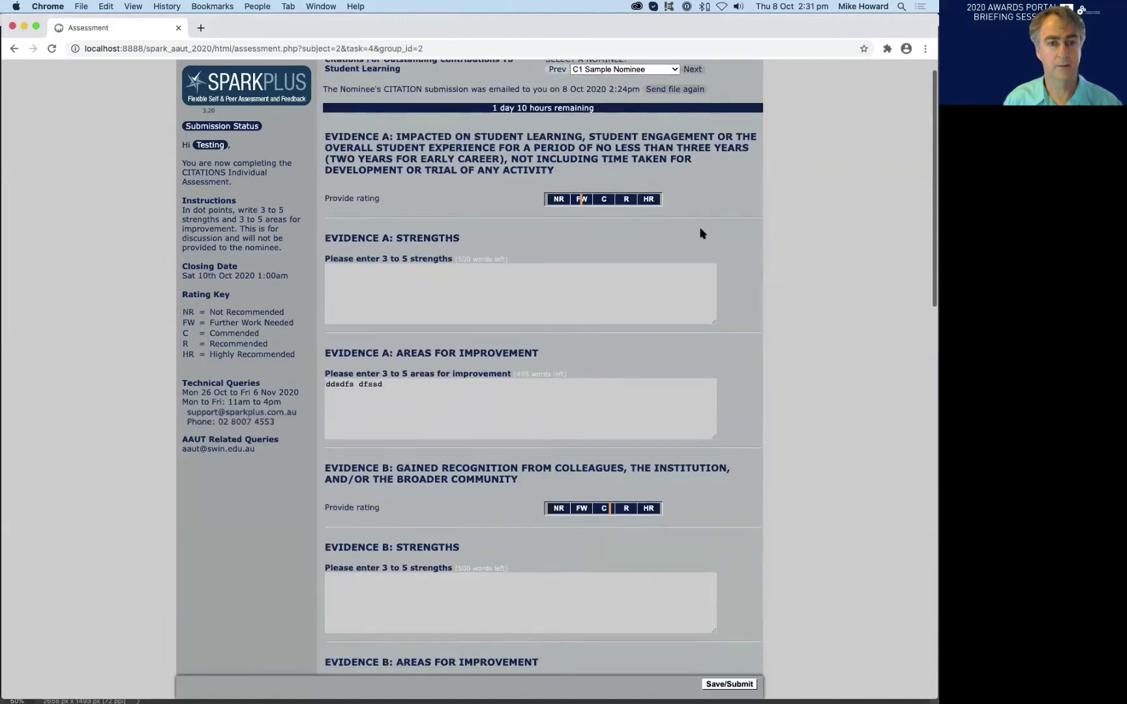
scroll(701, 231, down, 5)
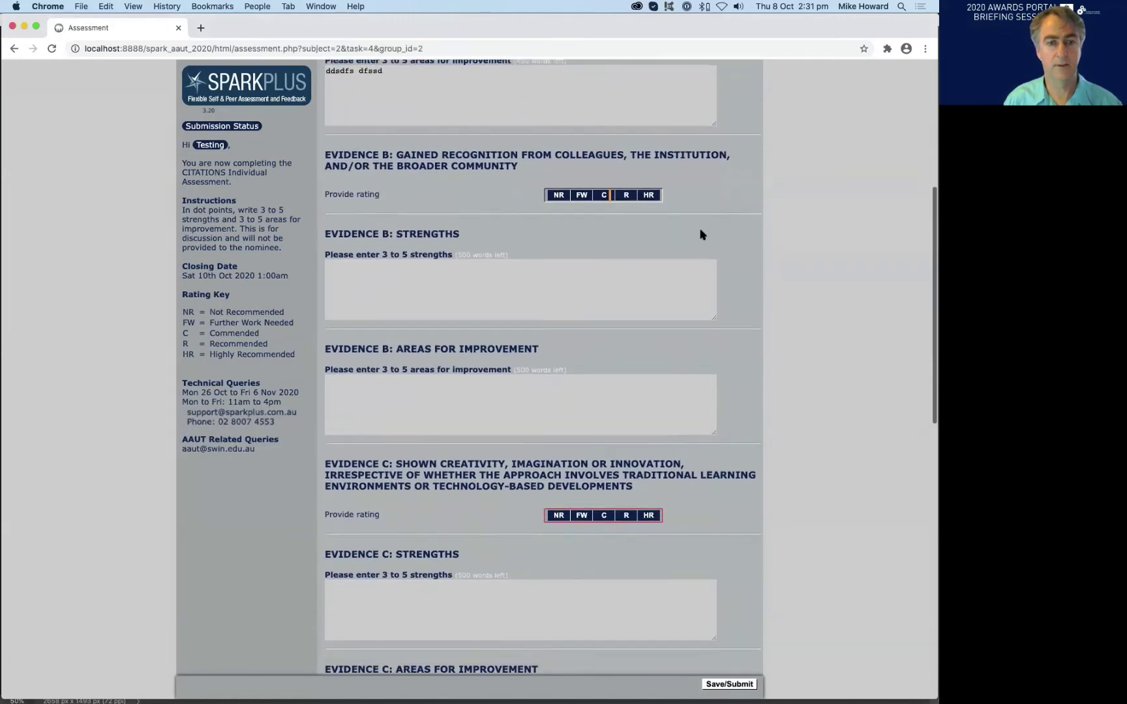
scroll(703, 234, up, 1)
scroll(701, 233, up, 7)
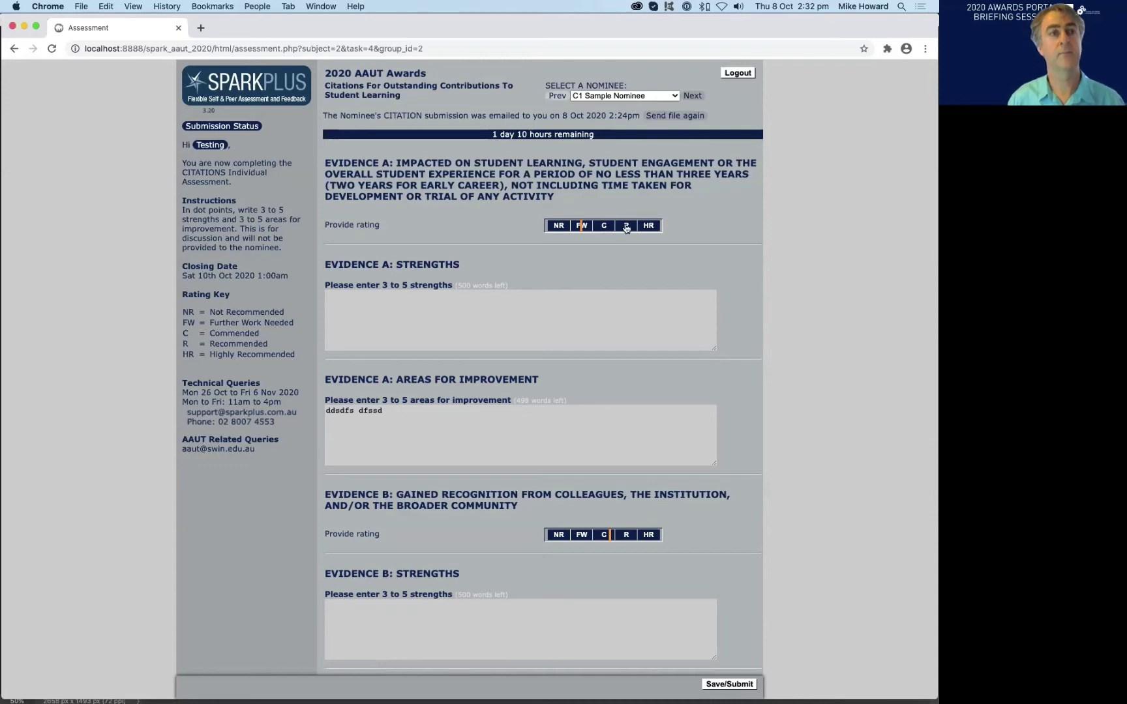
scroll(539, 211, down, 10)
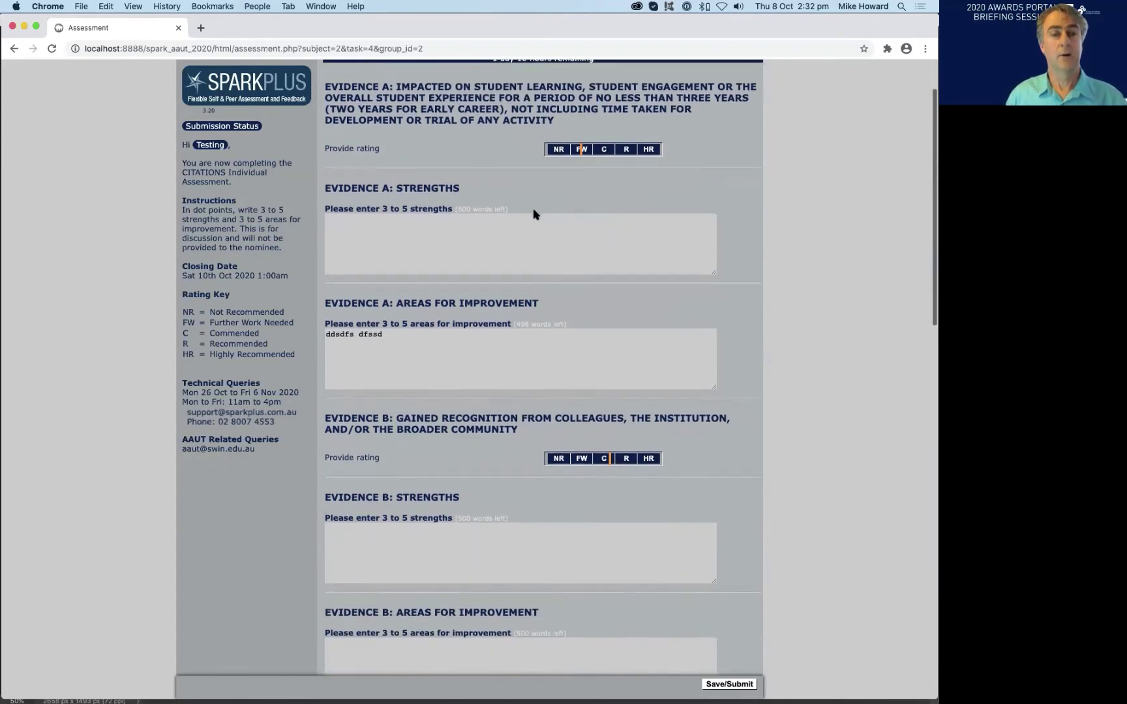
scroll(717, 300, up, 10)
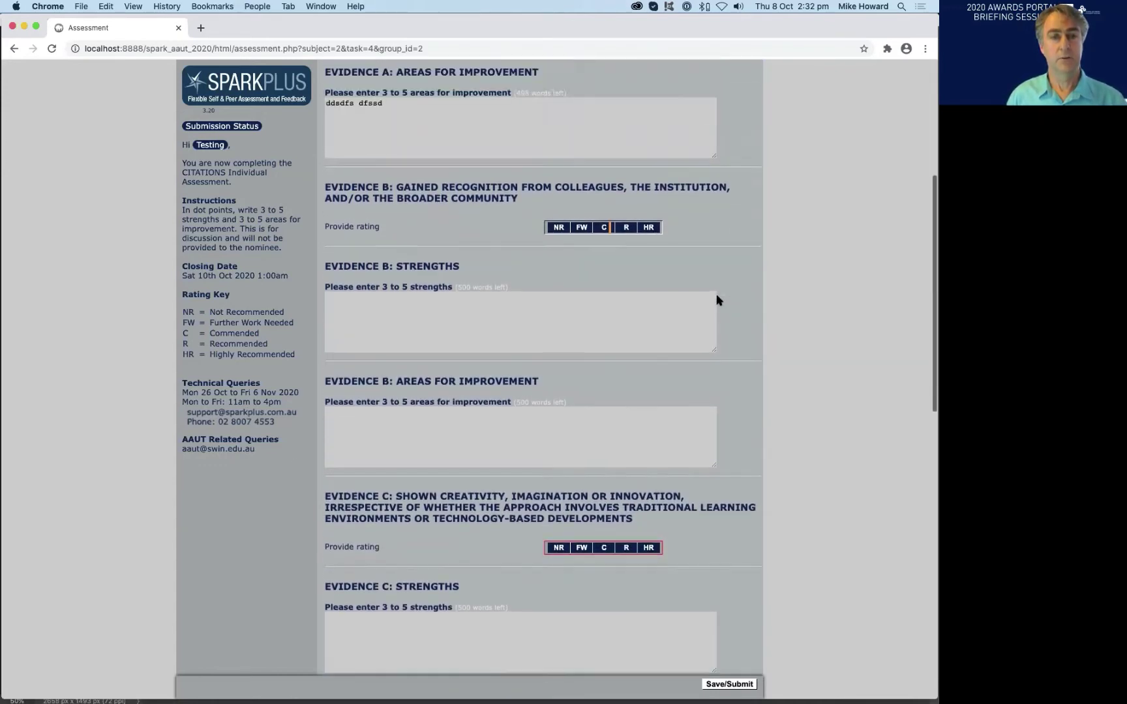
scroll(764, 340, down, 15)
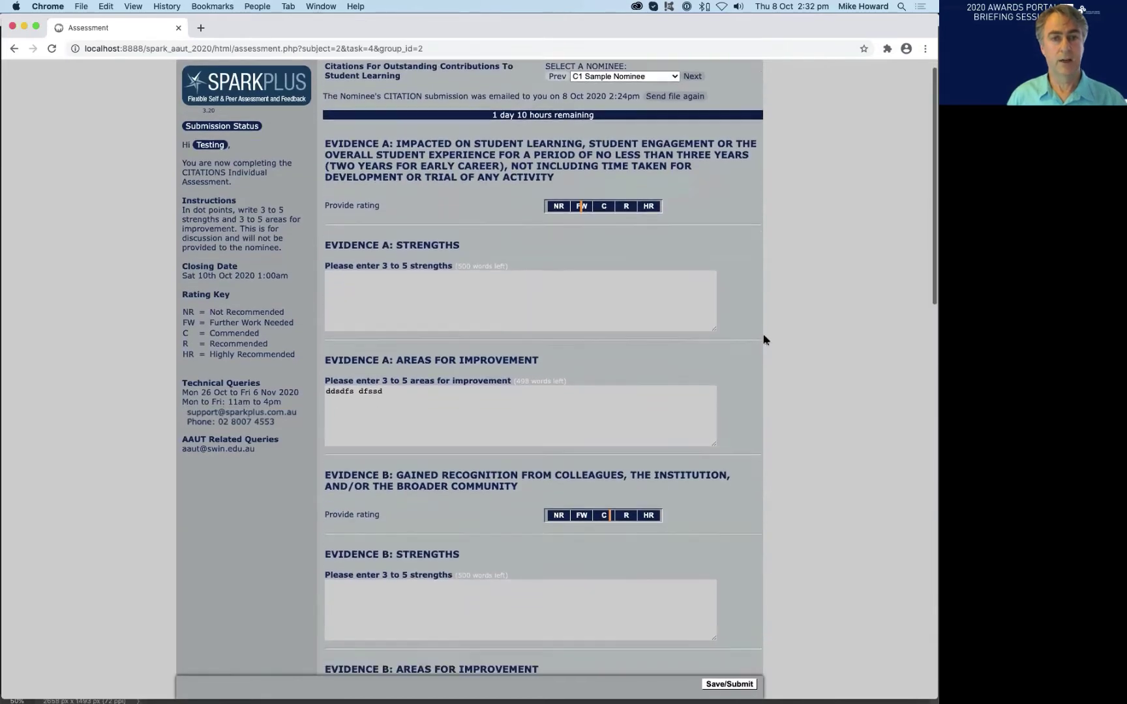
scroll(764, 340, down, 3)
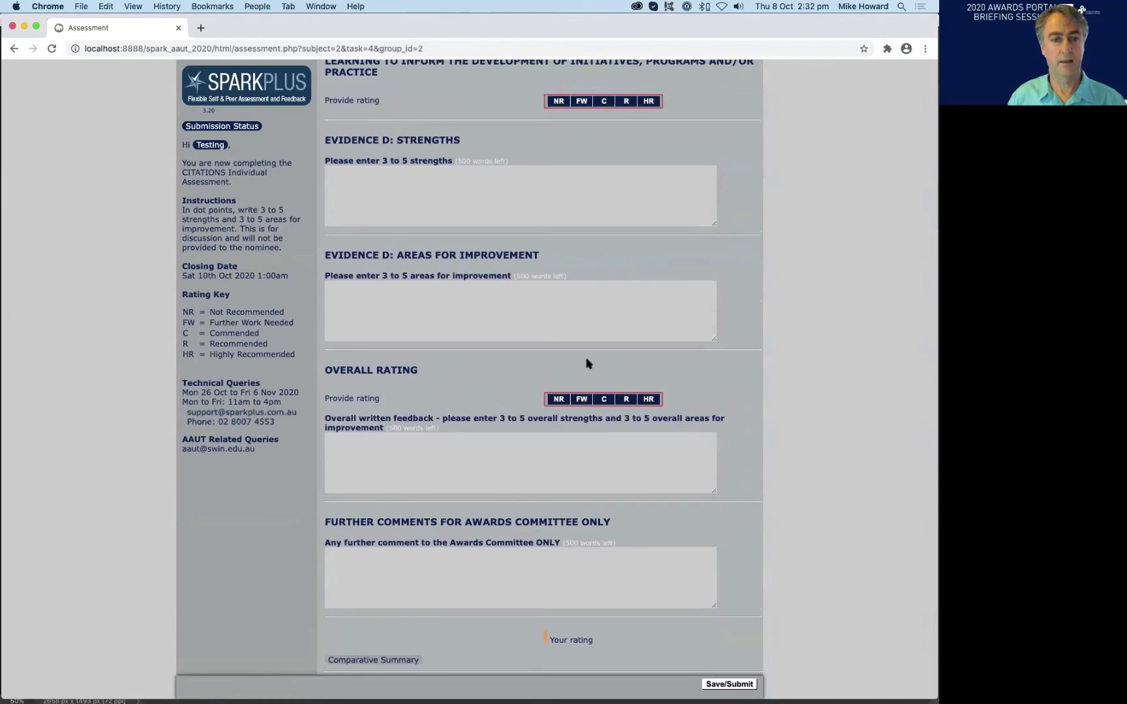
scroll(584, 321, up, 3)
scroll(585, 321, up, 15)
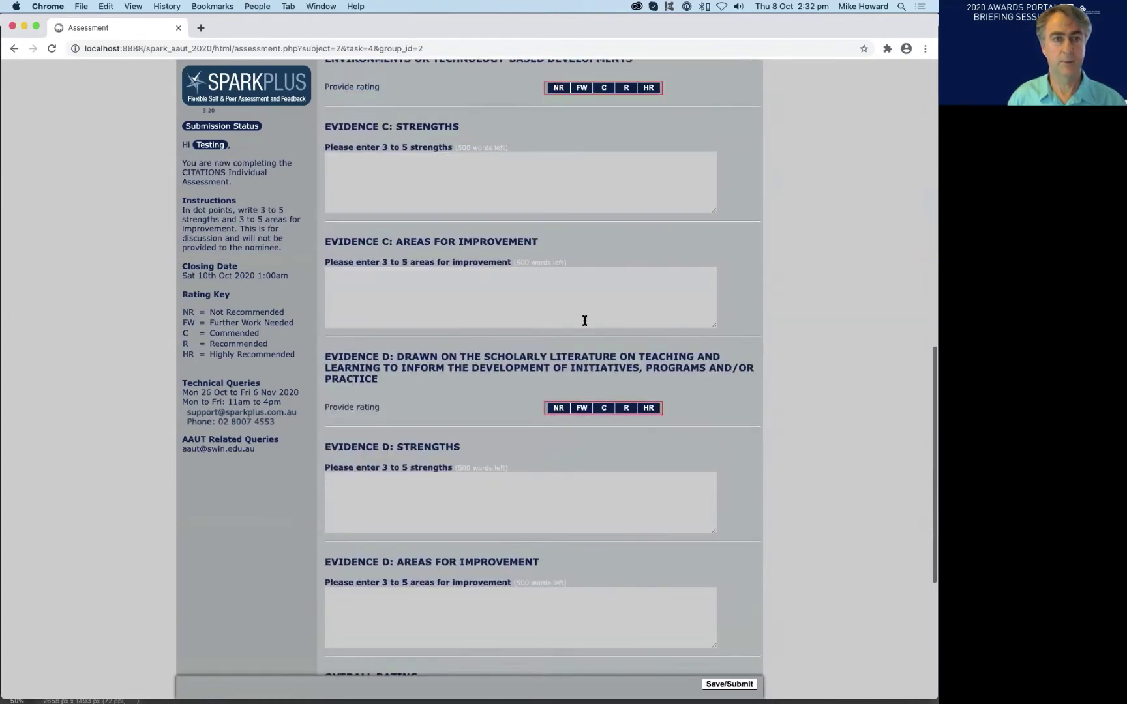
scroll(585, 321, up, 8)
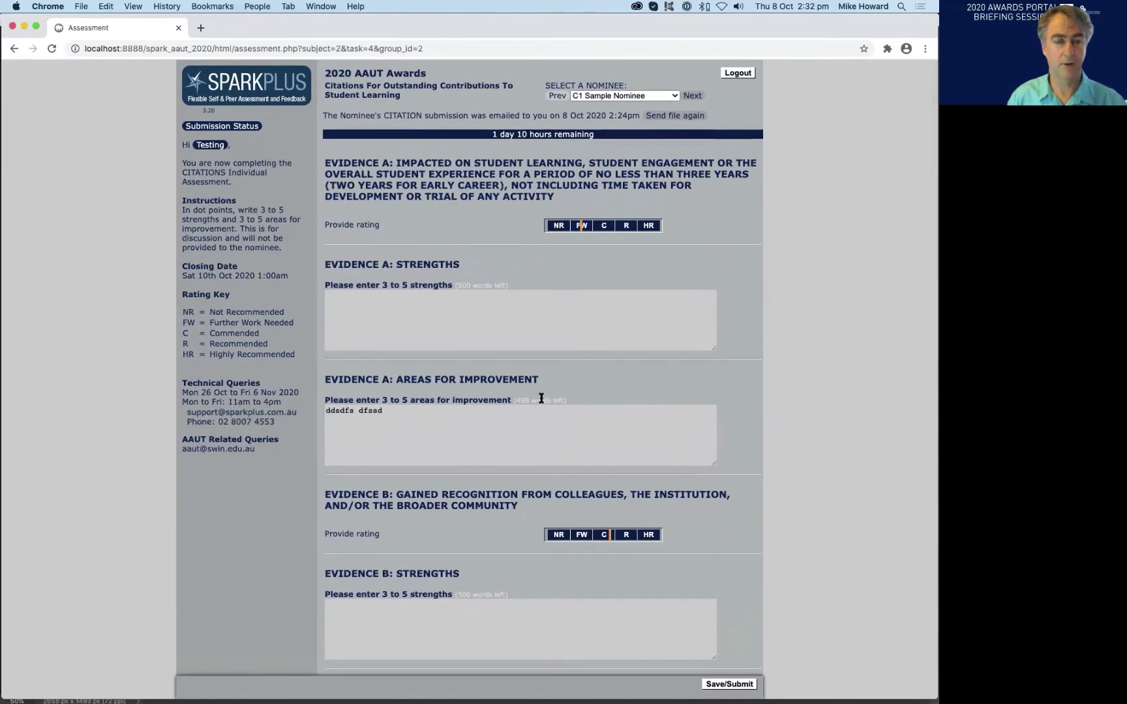
scroll(540, 396, down, 11)
scroll(541, 397, down, 15)
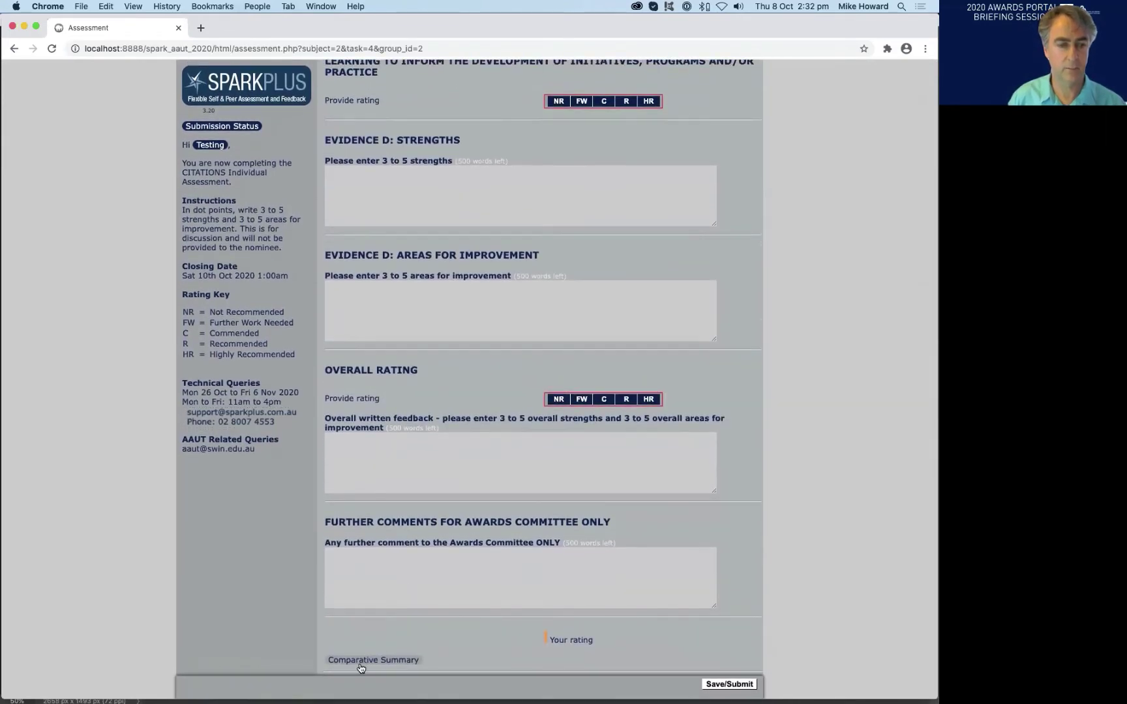
- Open the nominee comparative summary, enlarge it to show all columns, then close it
click(366, 661)
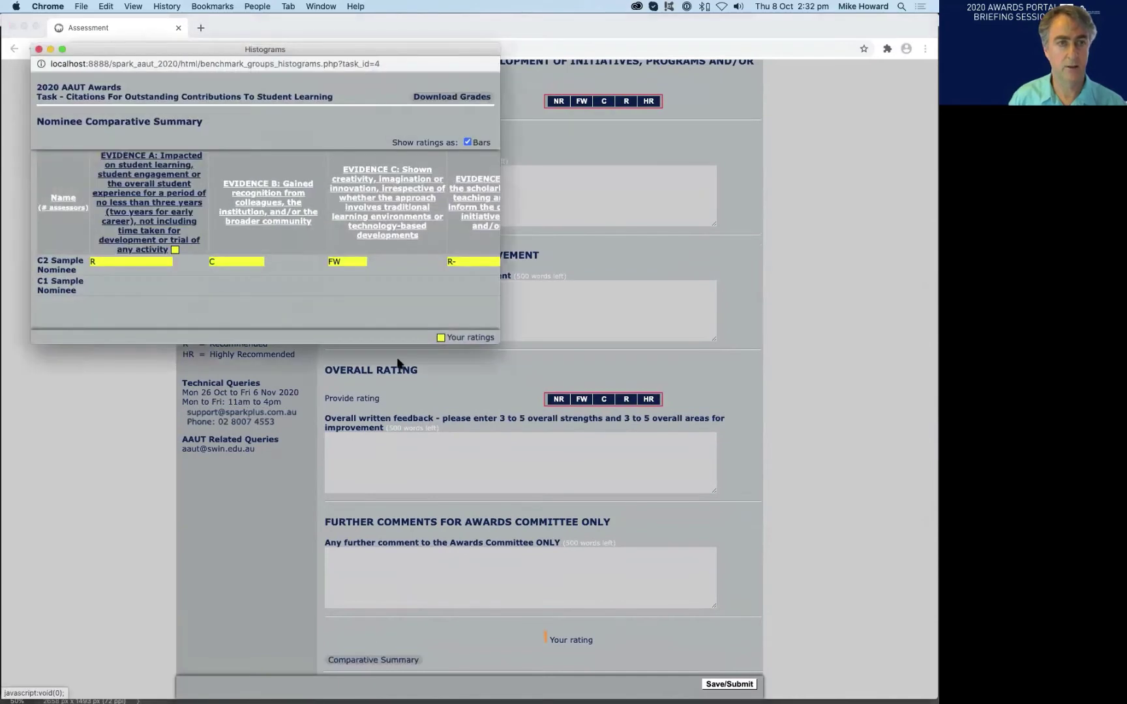
drag(496, 344, 762, 388)
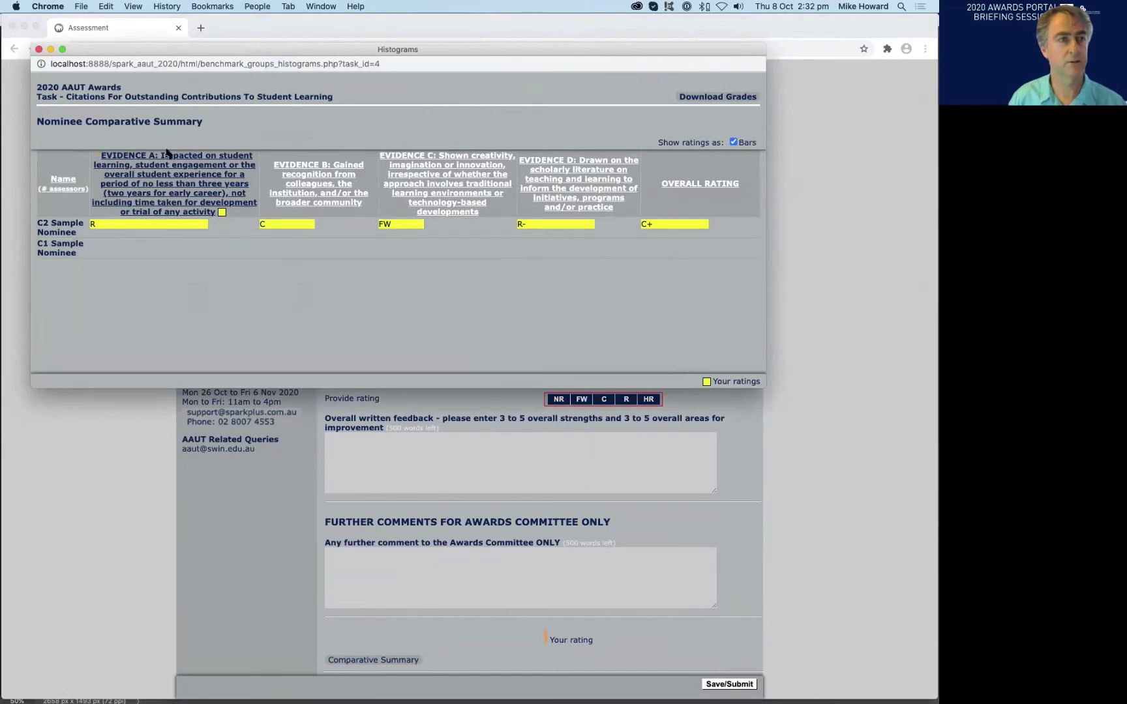
click(39, 50)
scroll(515, 268, up, 15)
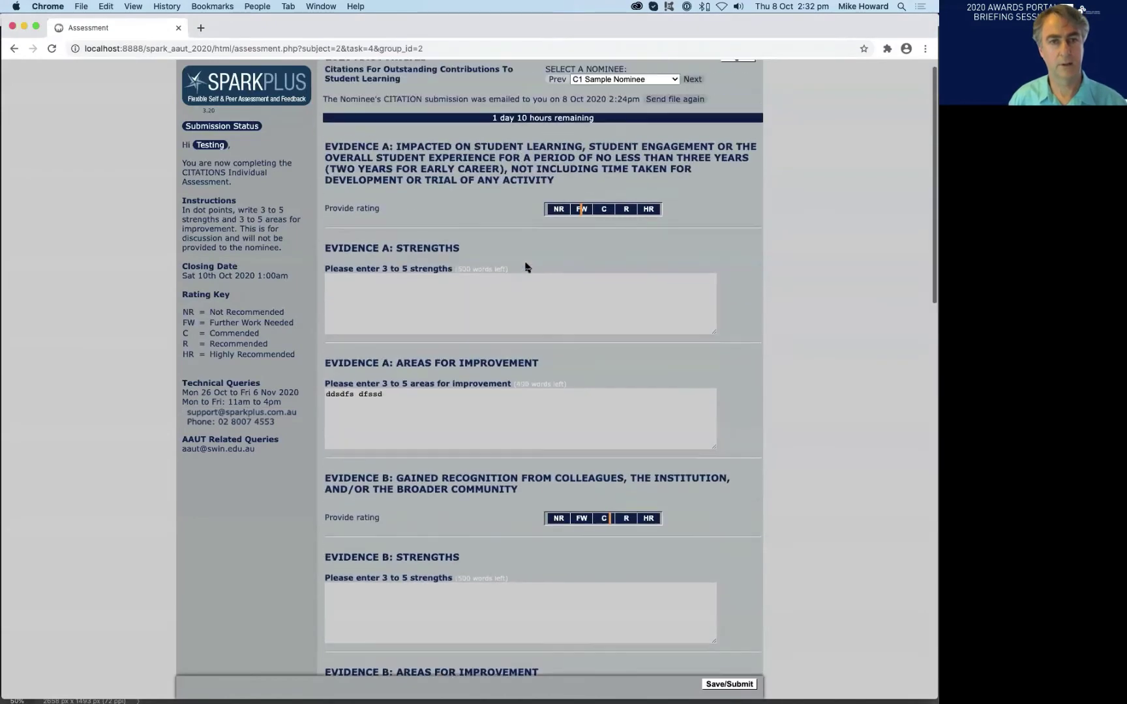
scroll(526, 267, down, 6)
- Rate Evidence C, rate Evidence D as Further Work Needed, and submit the assessment
click(613, 450)
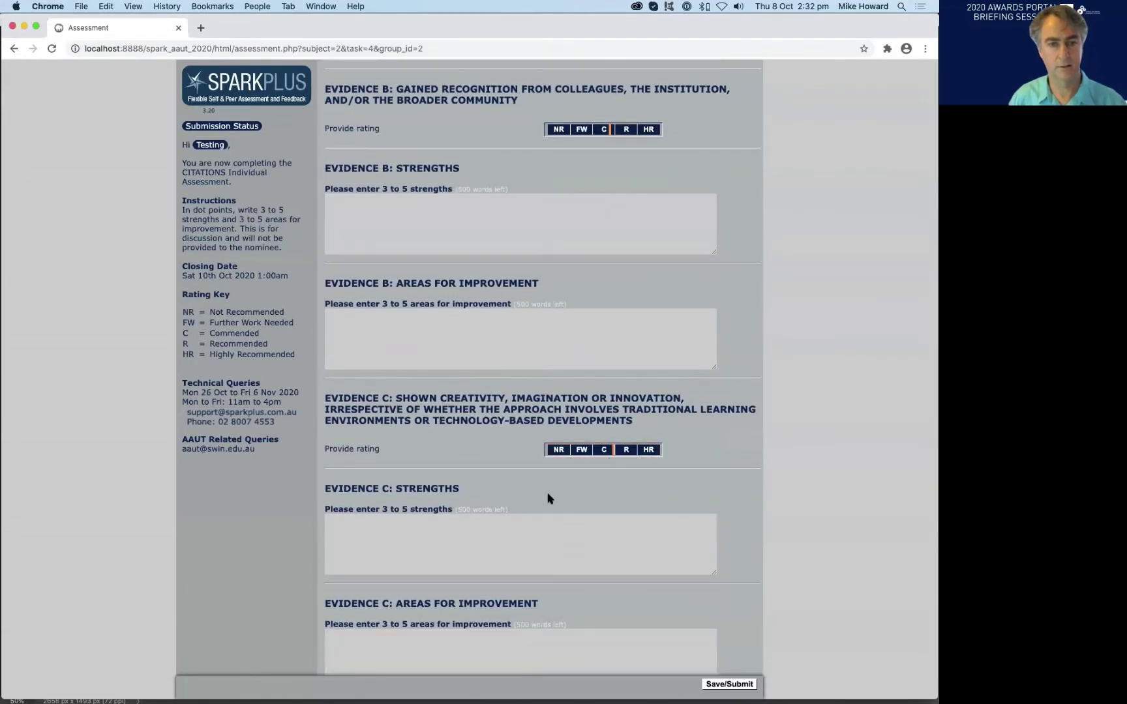
scroll(548, 495, down, 5)
click(580, 434)
scroll(606, 483, down, 5)
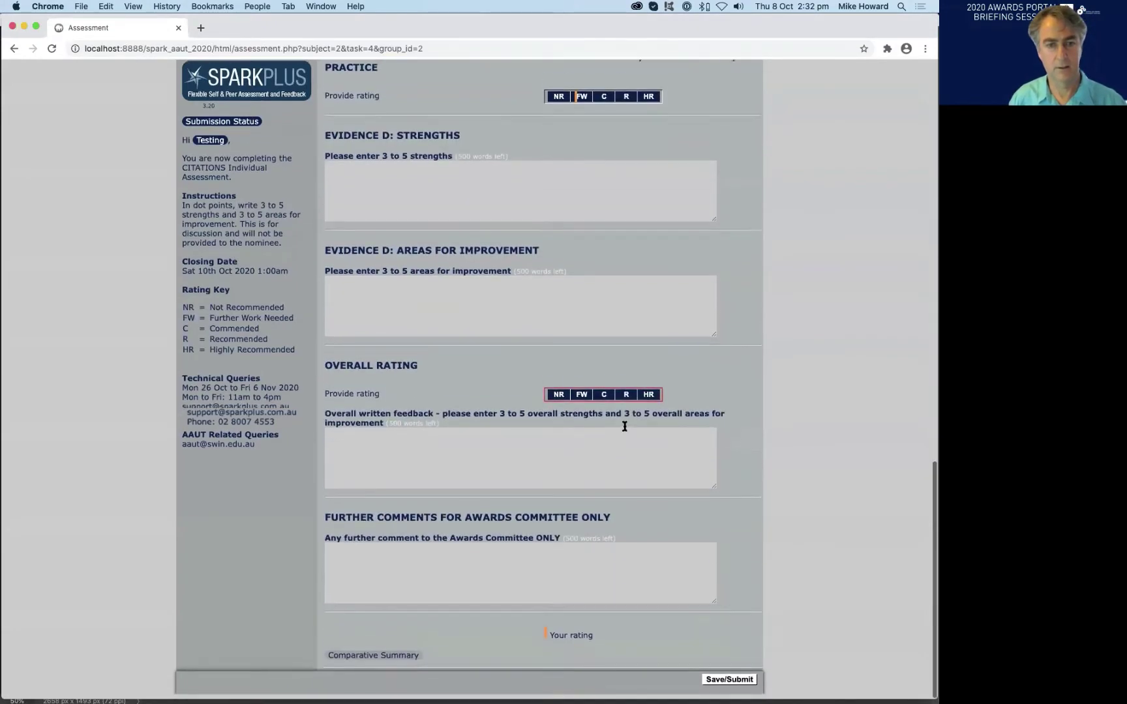
click(711, 683)
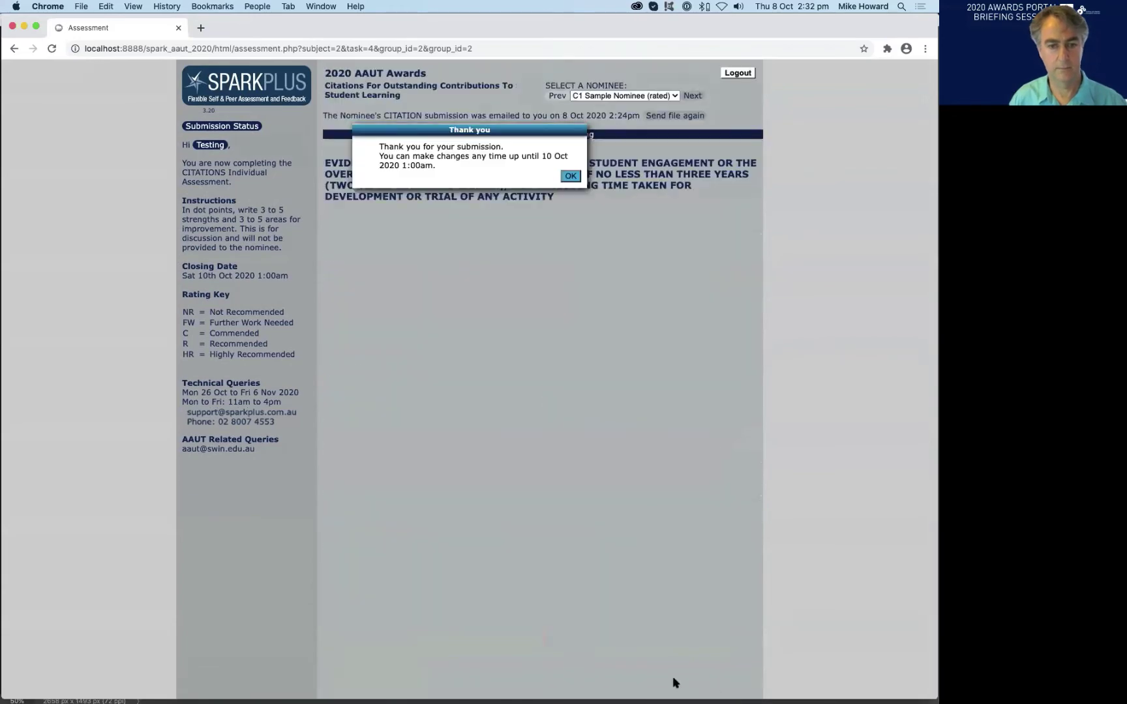
click(570, 175)
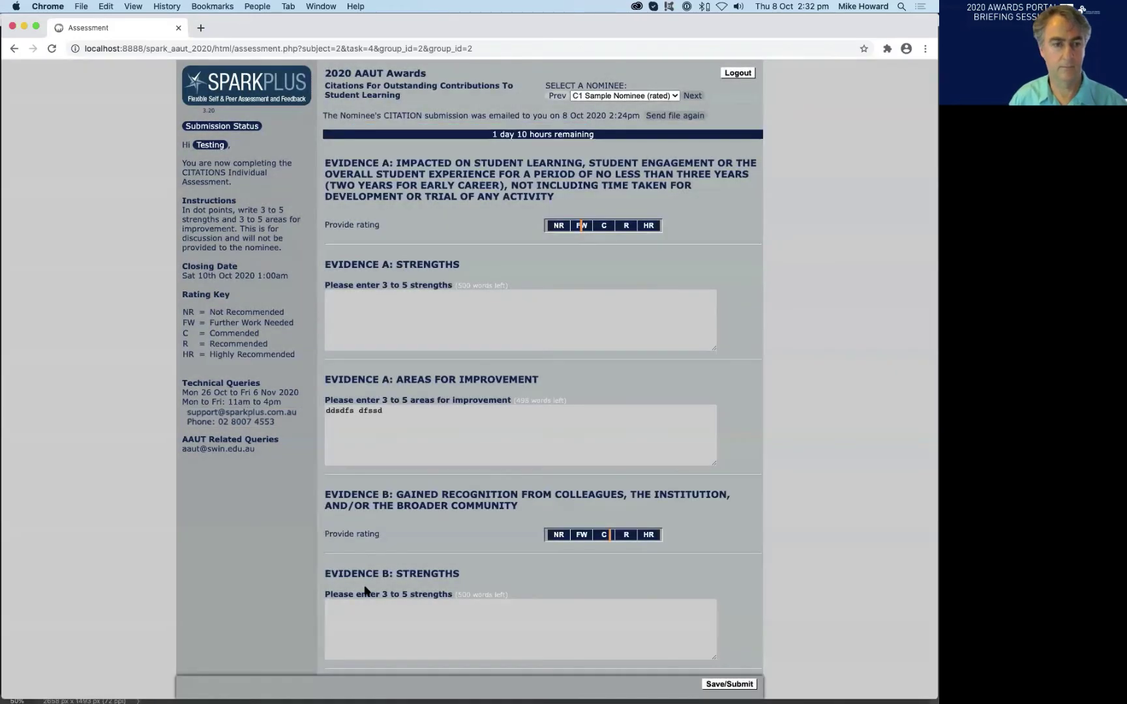
scroll(367, 590, down, 15)
- Reopen the comparative summary, widen and reposition it, and sort nominees by Overall Rating
click(373, 661)
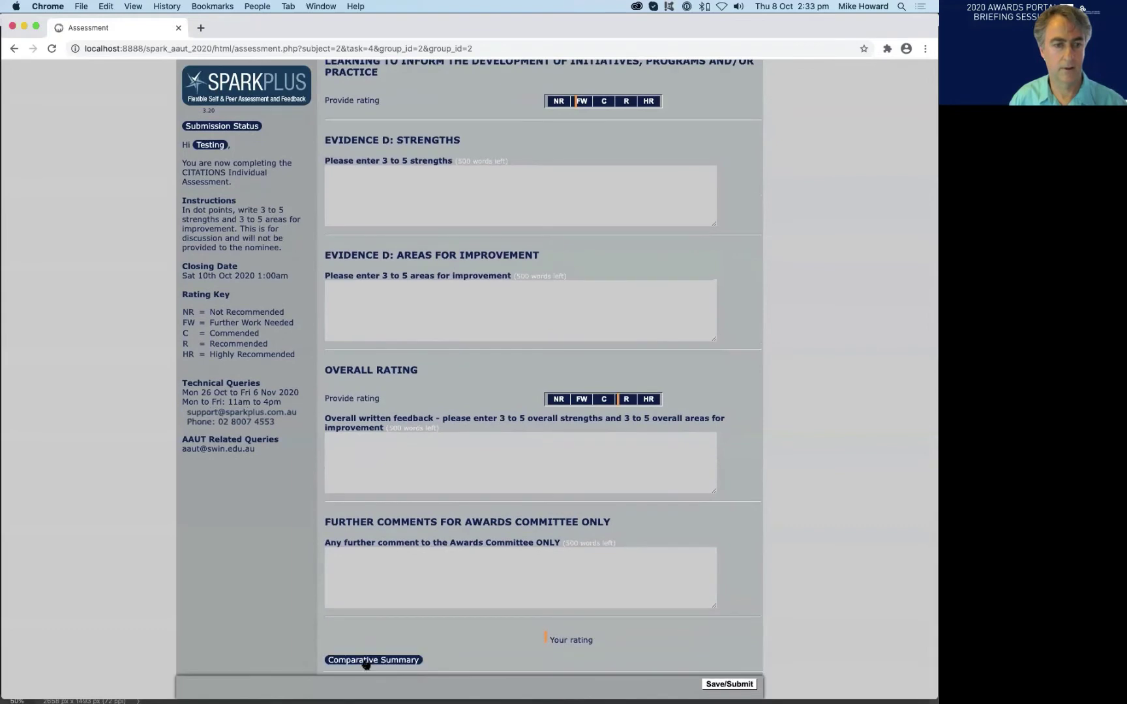
drag(498, 344, 735, 359)
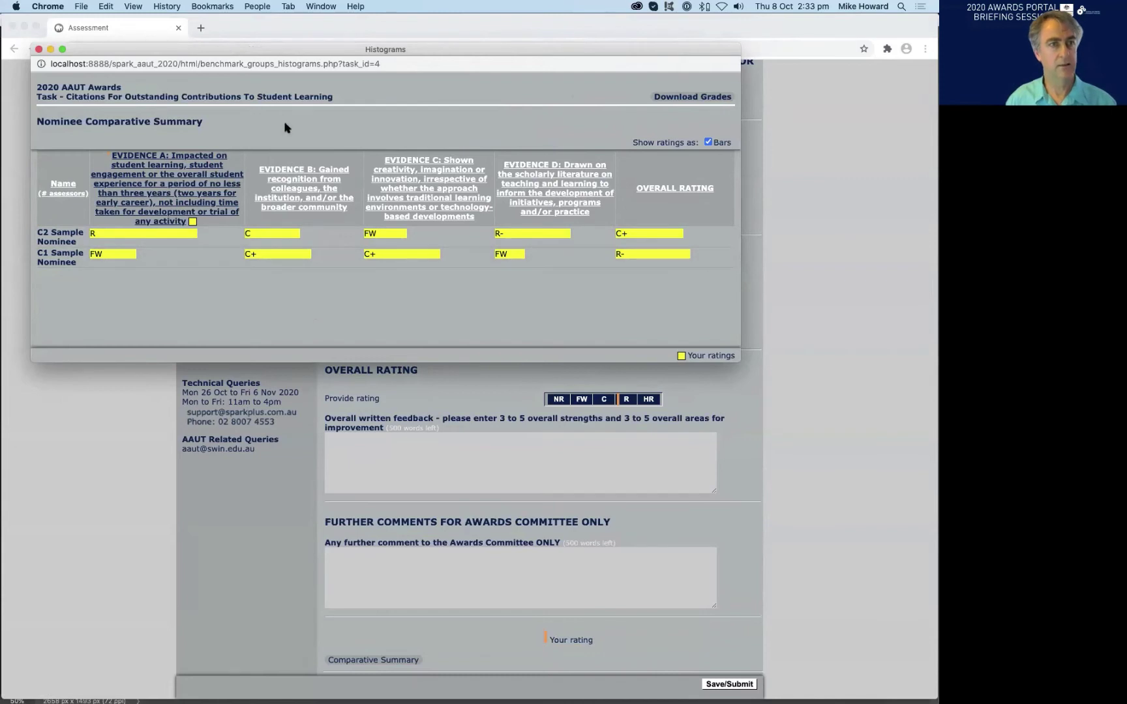
drag(319, 56, 355, 100)
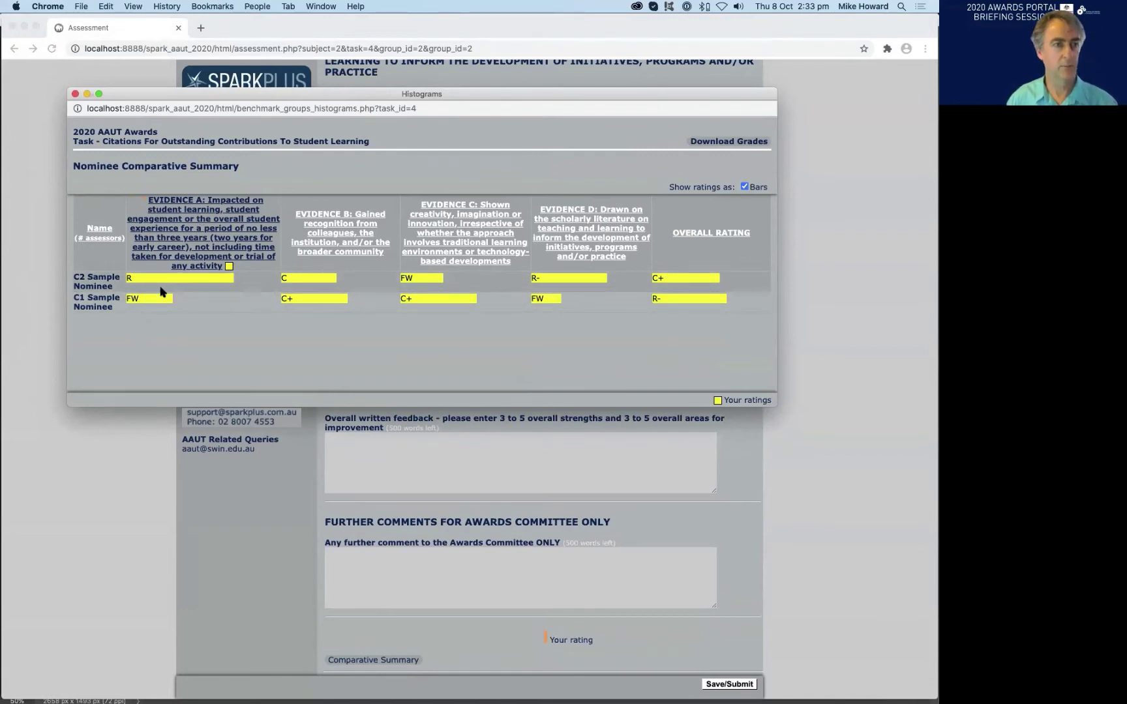
mouse_move(157, 298)
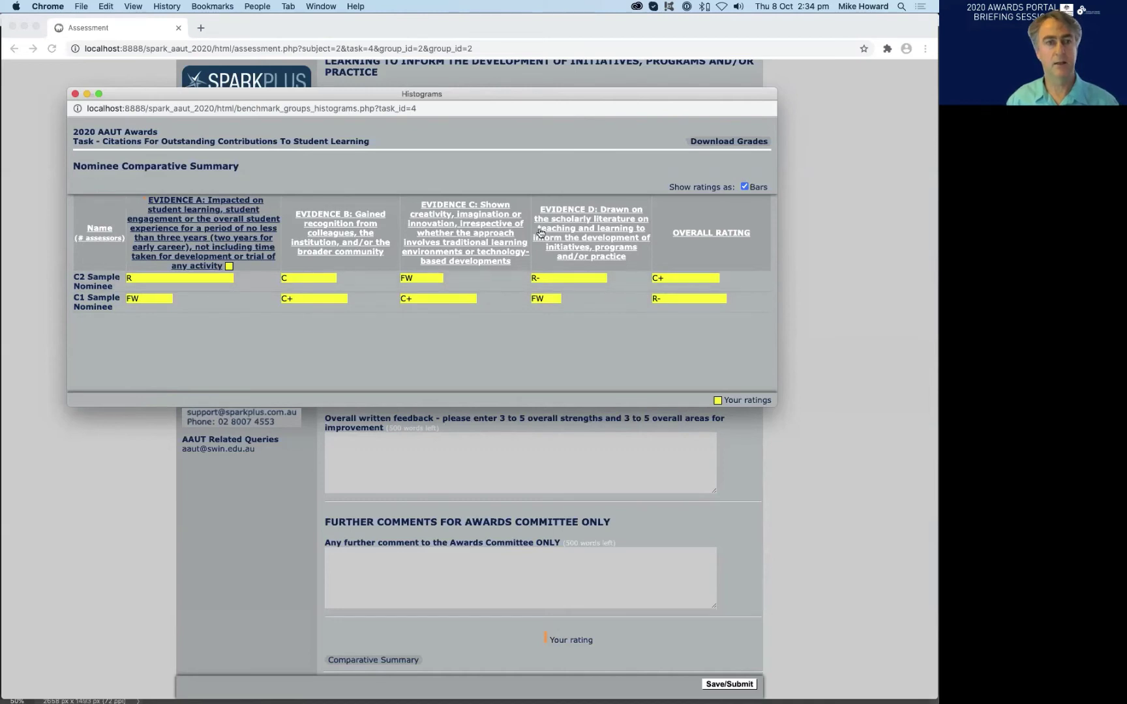
click(706, 233)
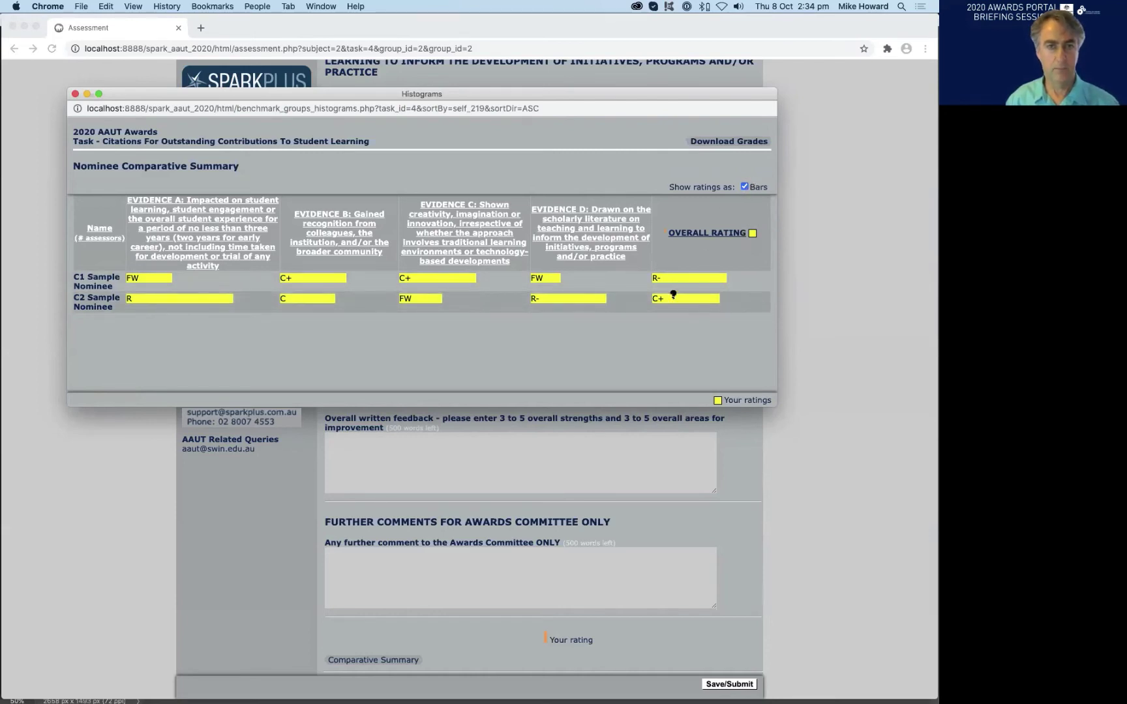
- Switch the ratings display from bars to plain labels and back, then close the comparative summary
click(744, 187)
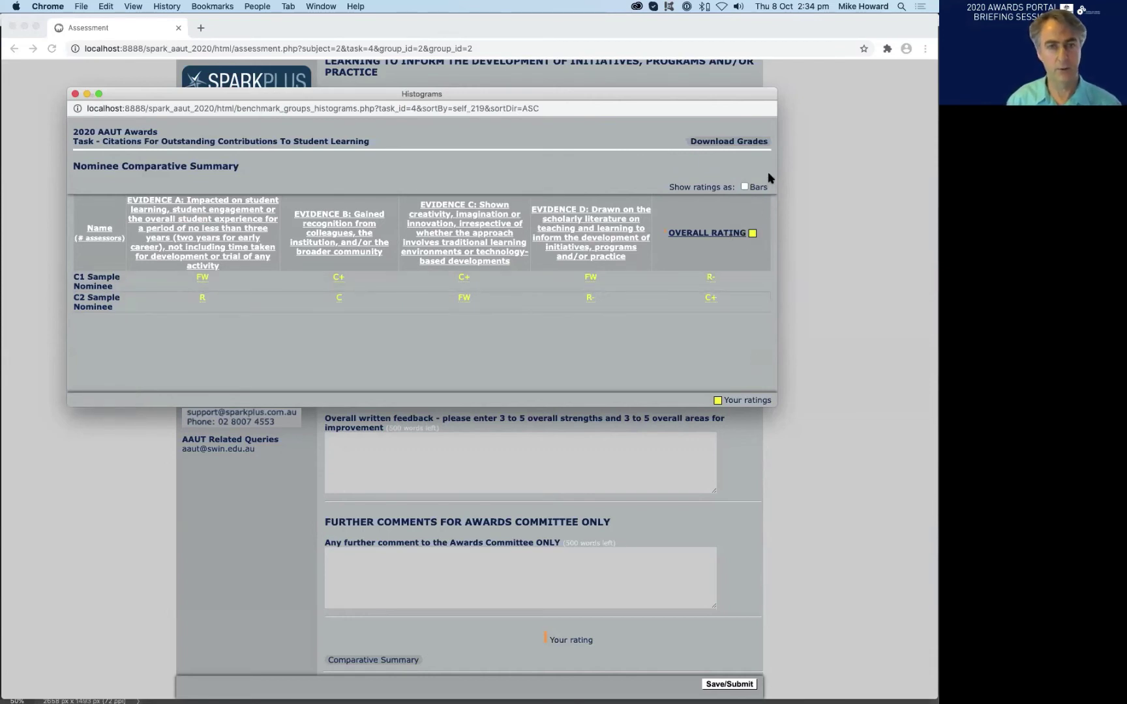
click(744, 187)
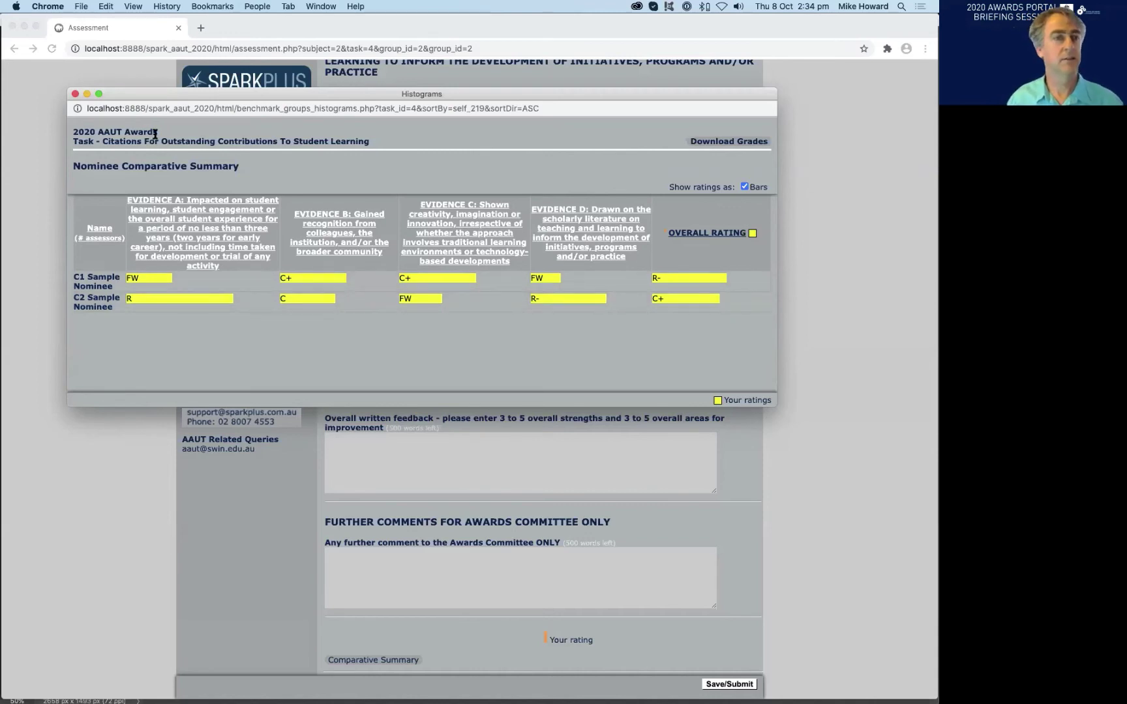
click(75, 94)
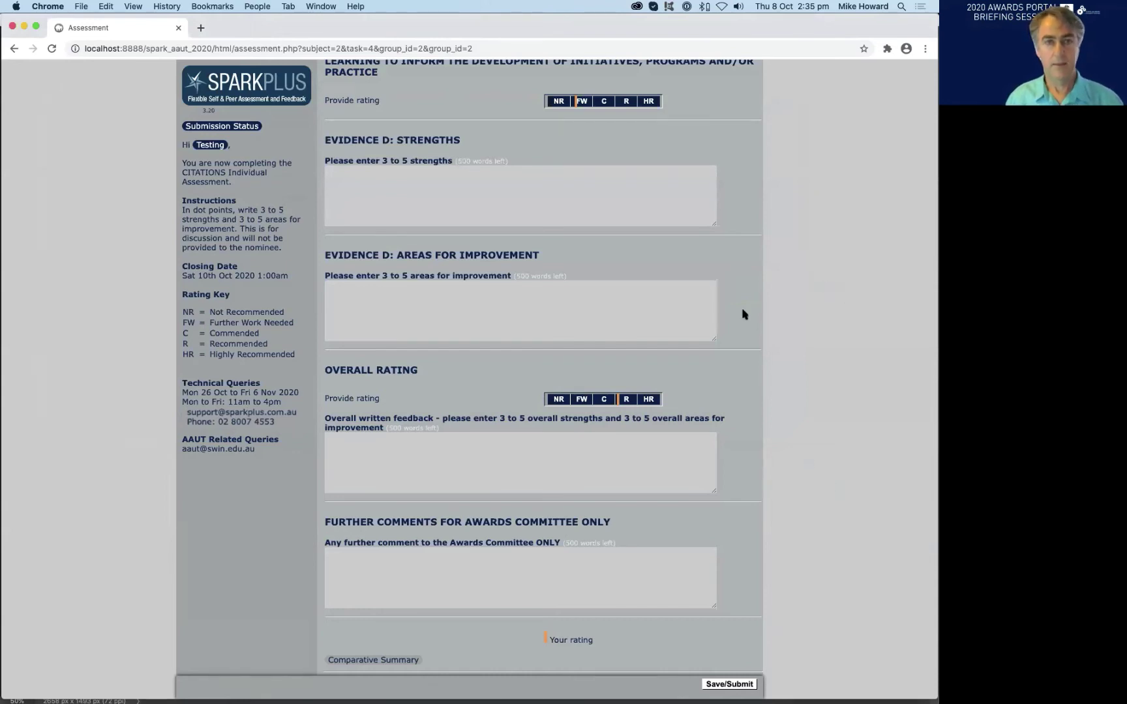
scroll(819, 186, up, 15)
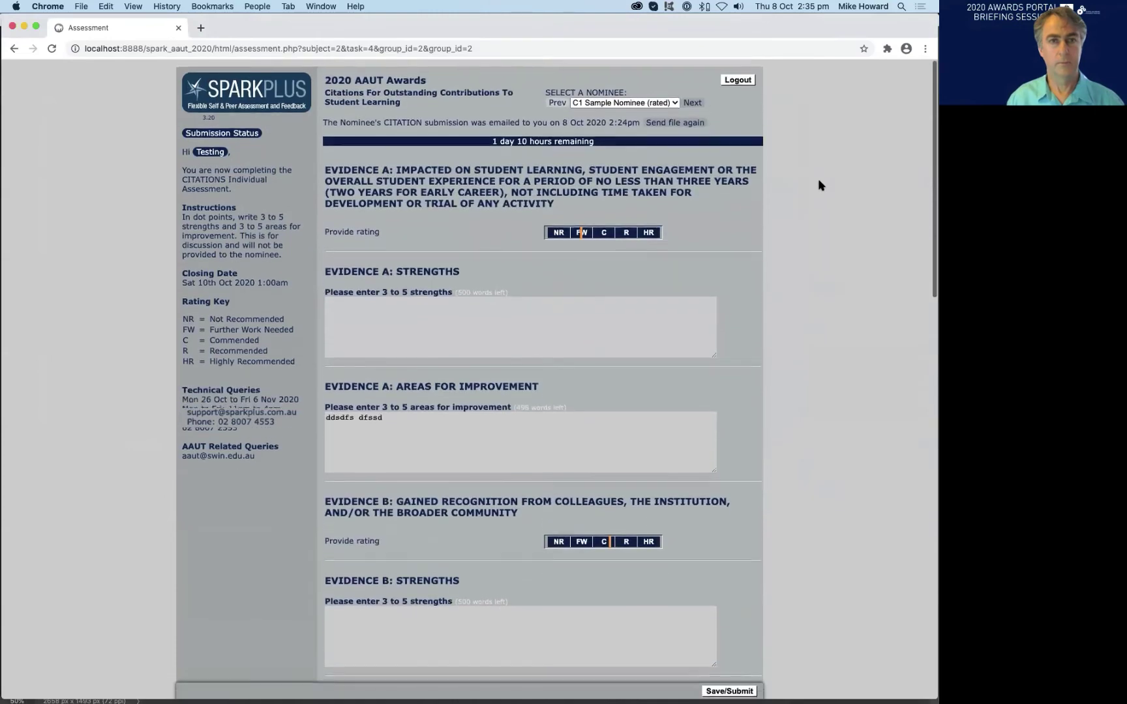
click(742, 74)
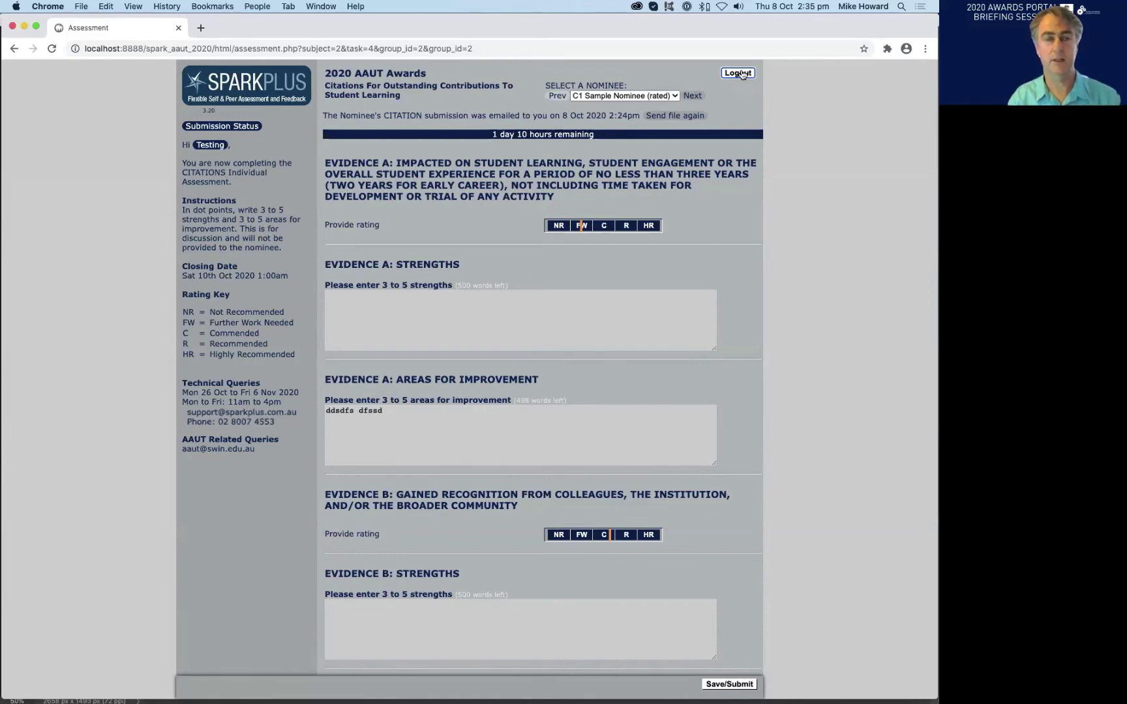
scroll(741, 74, down, 2)
scroll(747, 84, up, 2)
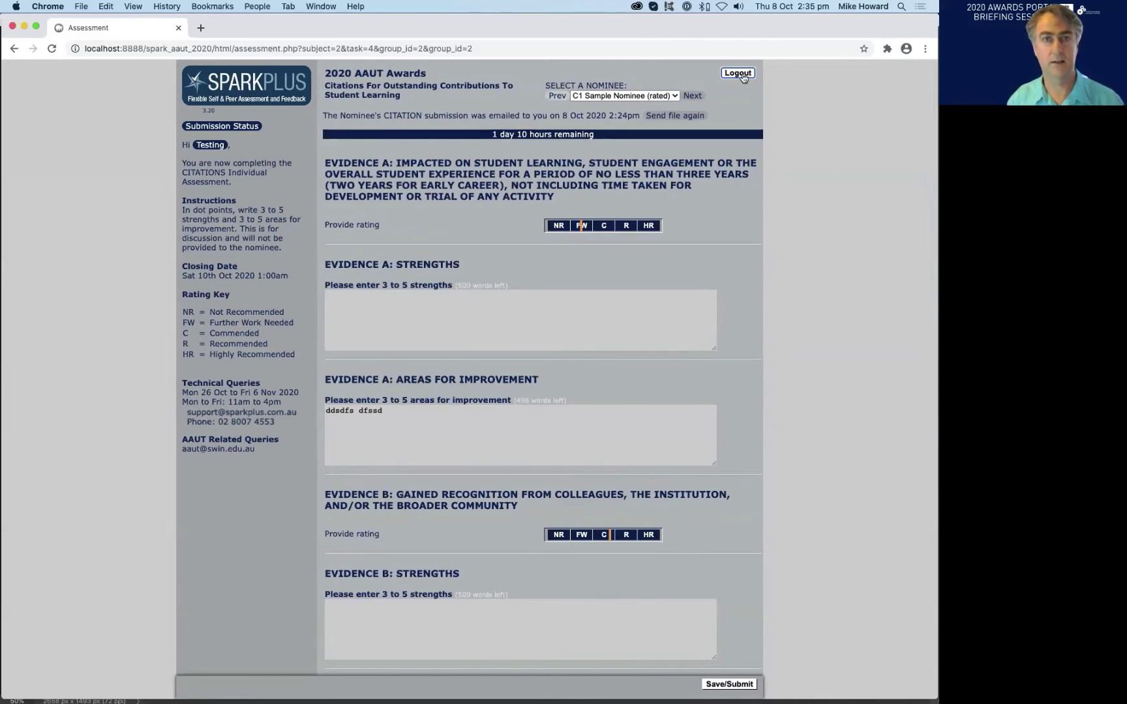
scroll(742, 78, down, 1)
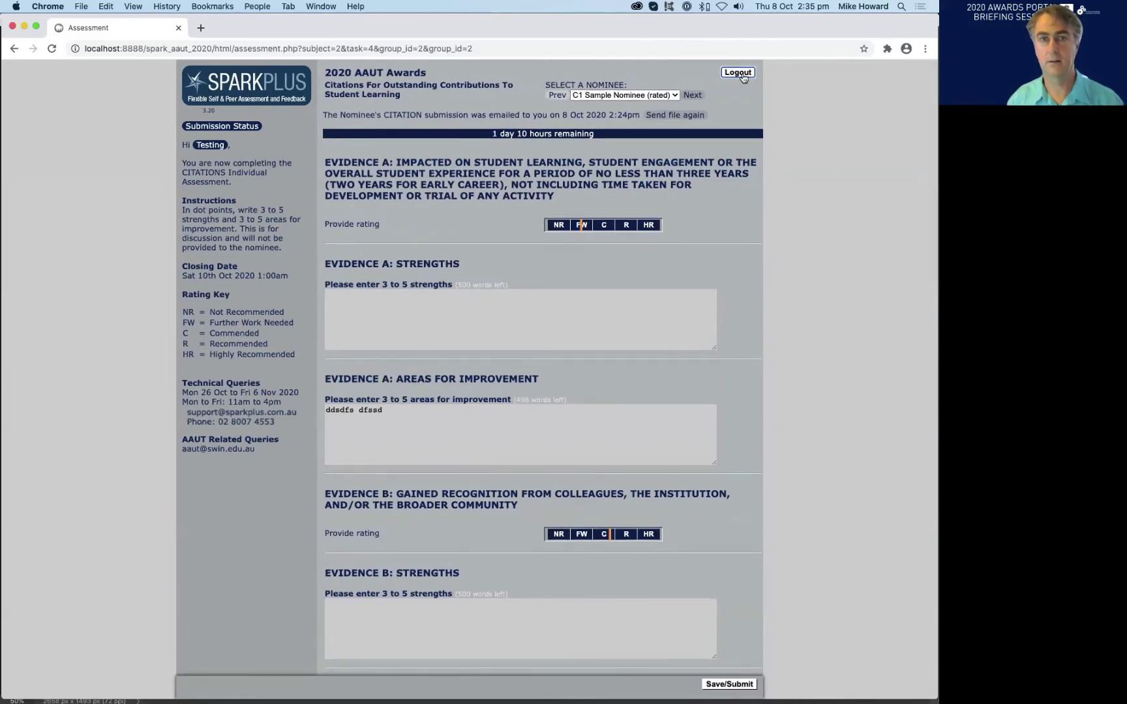
- Log out, choose the saved account ID, enter the password and sign in as another assessor
click(737, 72)
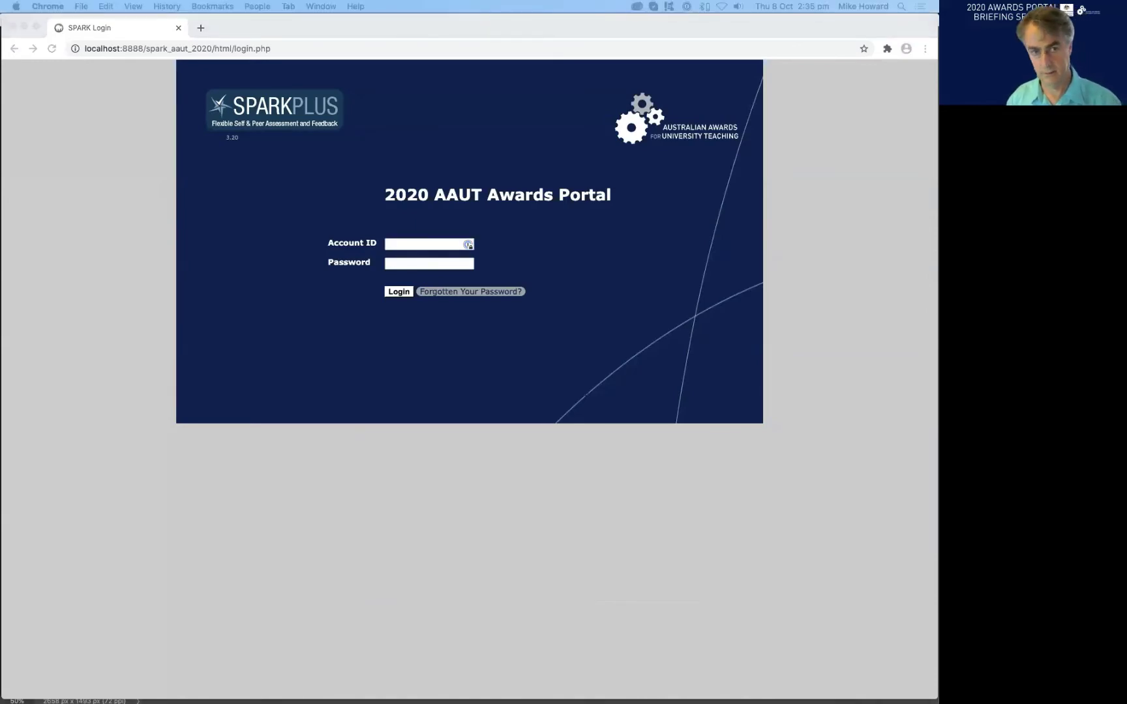
click(401, 244)
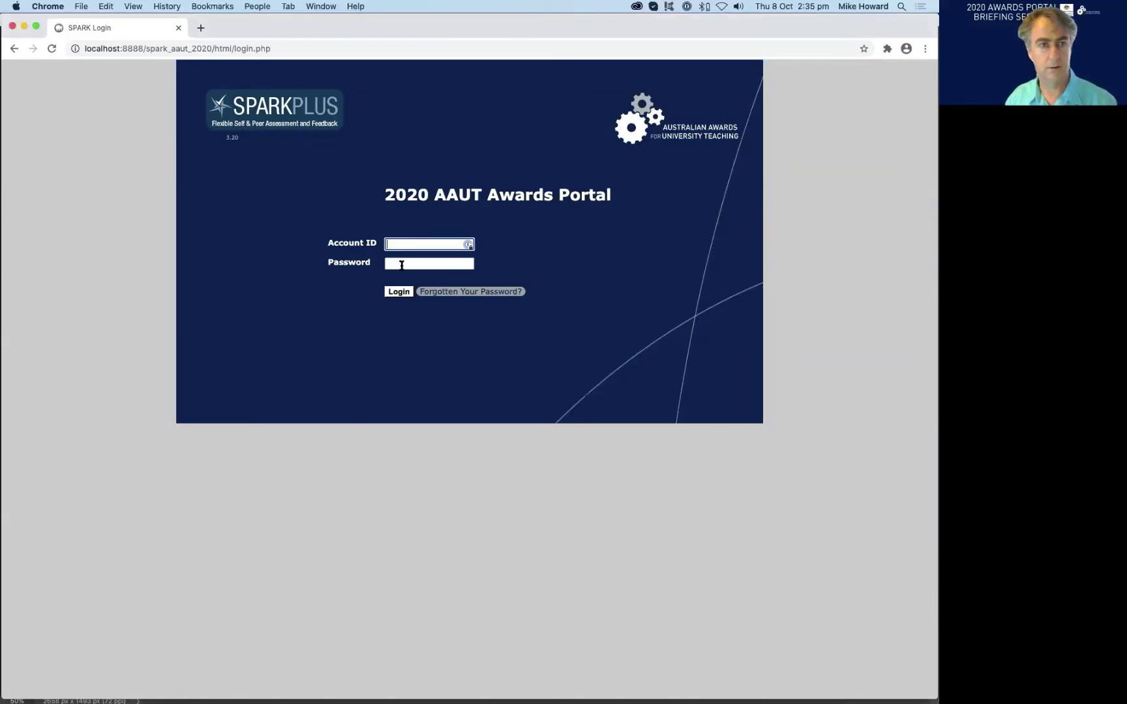
click(401, 264)
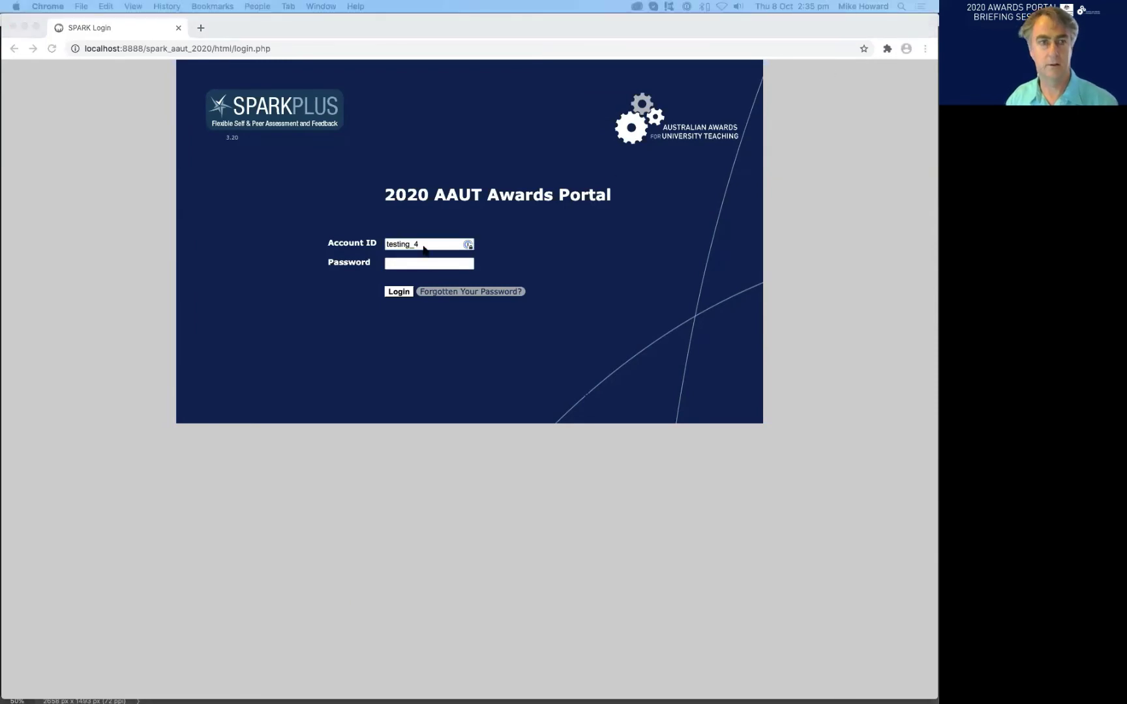
click(412, 264)
click(399, 291)
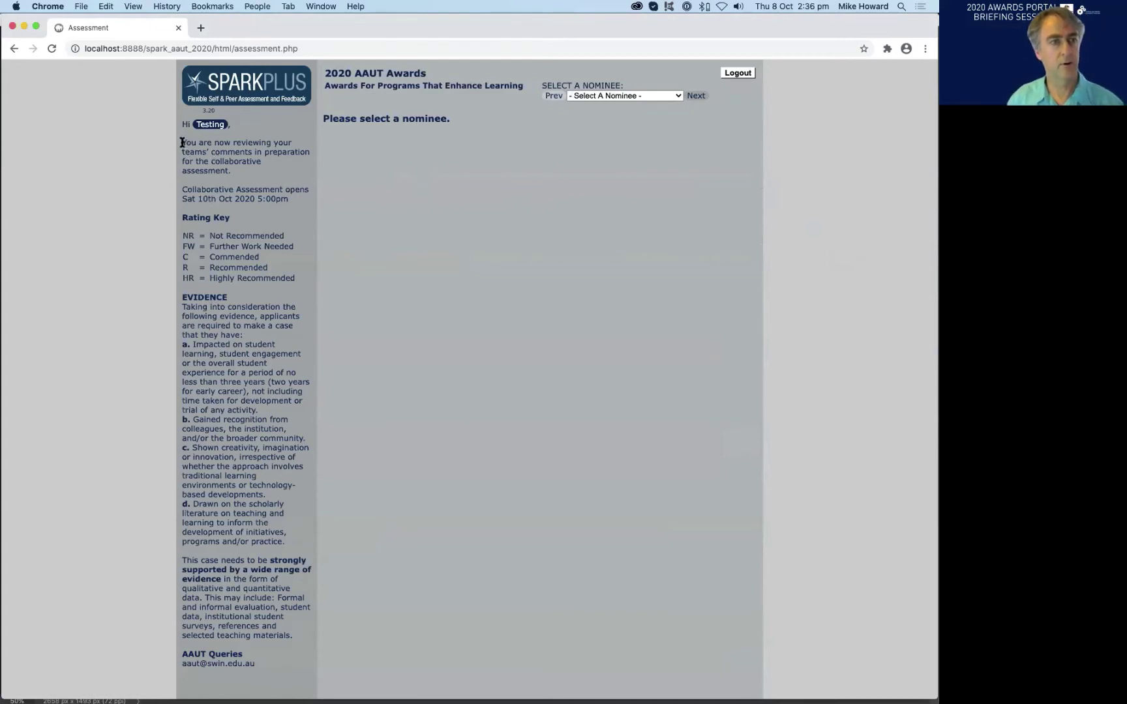
- Point out the team-comments note, load C2 Sample Nominee 5, and highlight Criterion 1 strengths
drag(182, 142, 270, 151)
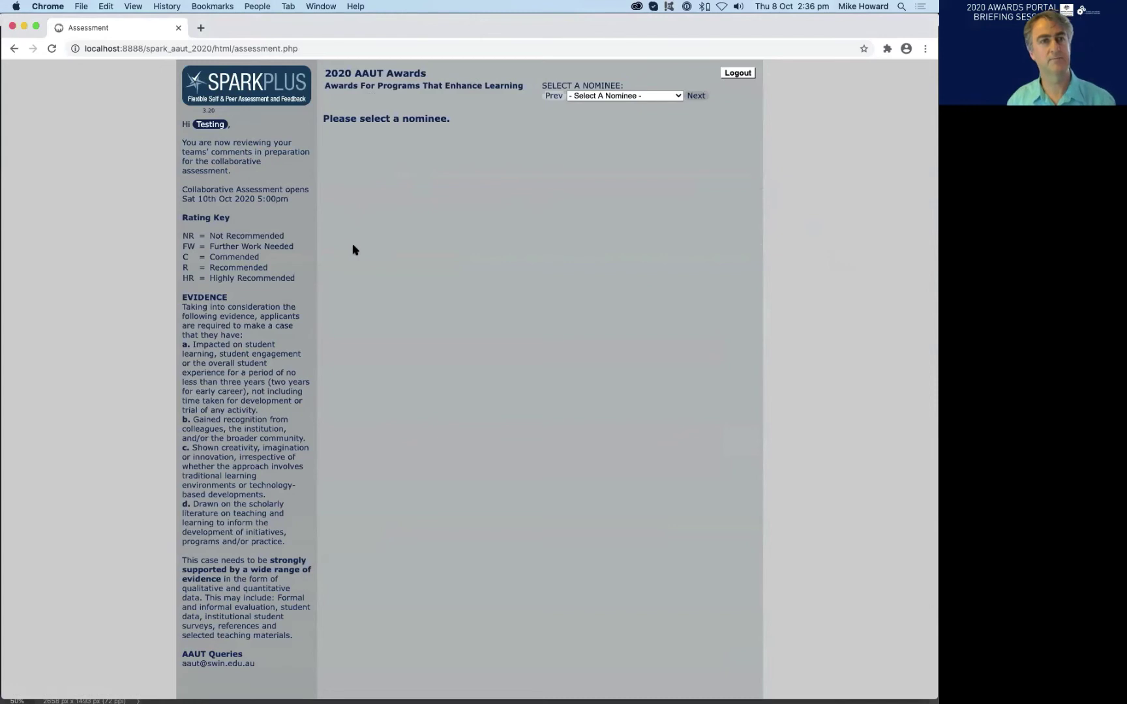
click(697, 95)
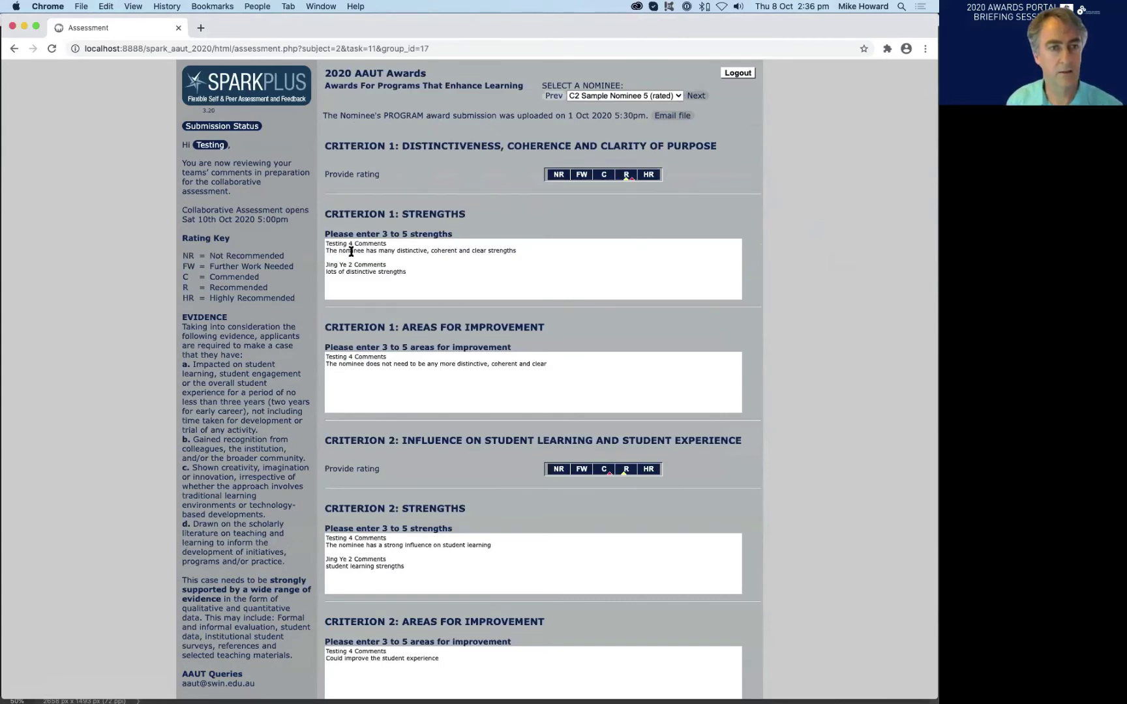
drag(350, 251, 359, 278)
click(371, 264)
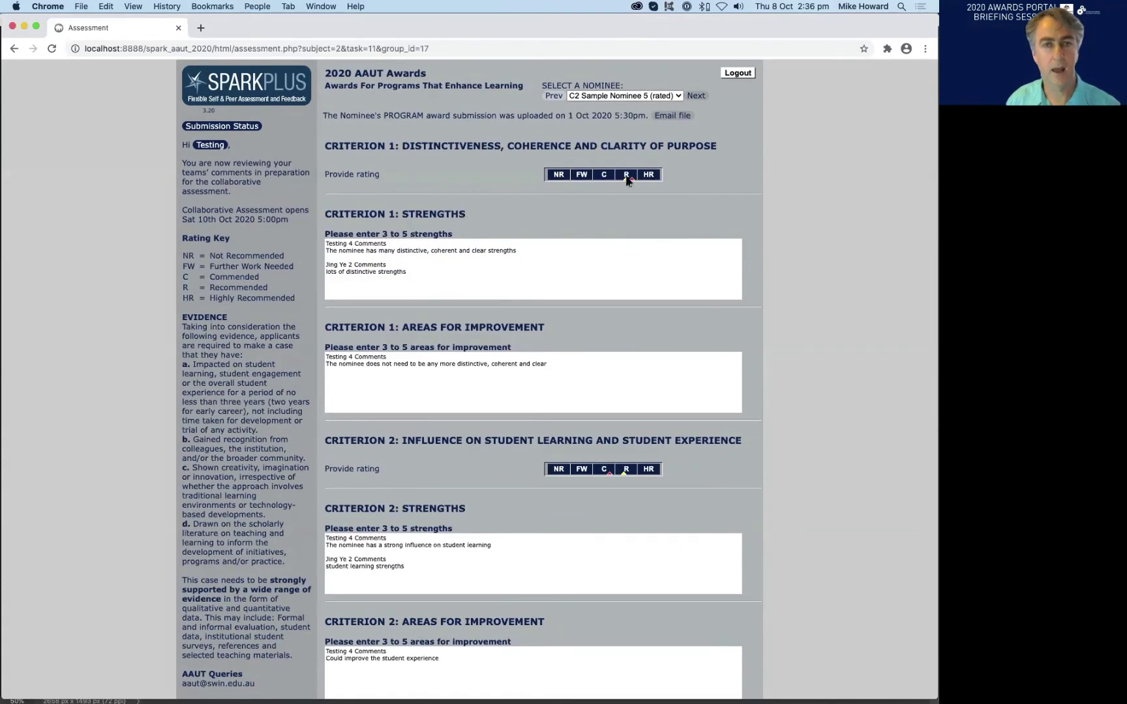
- Scroll down the review page, highlighting more assessor comment text along the way
scroll(674, 204, down, 1)
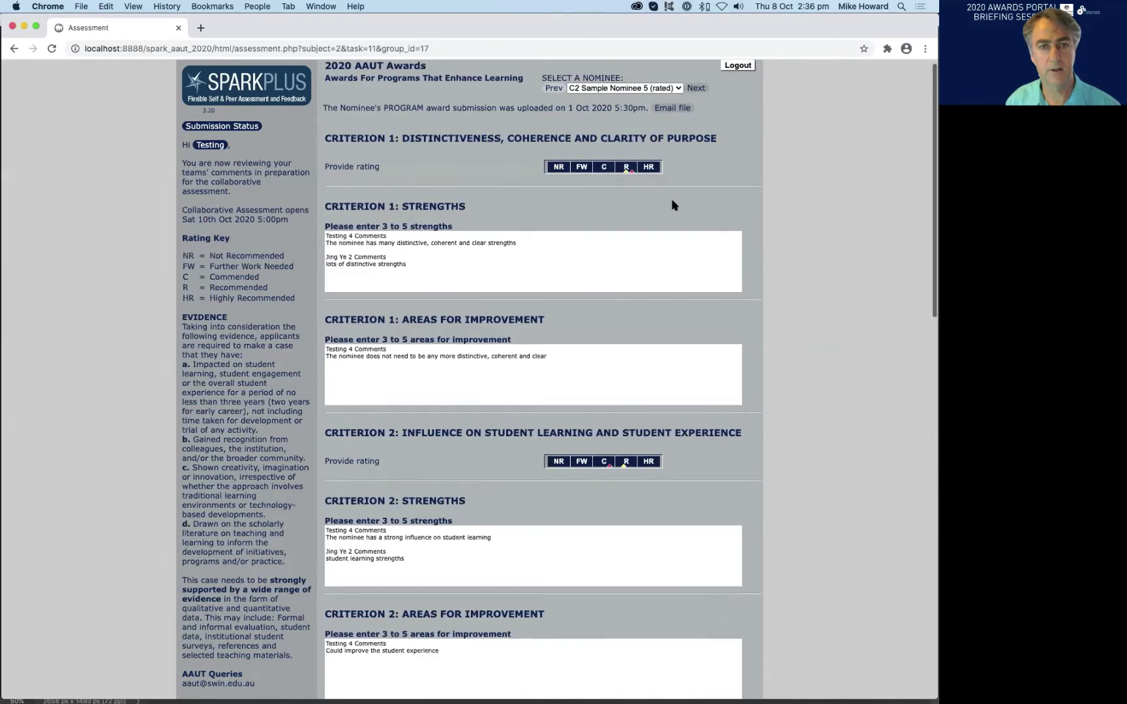
scroll(743, 208, down, 3)
scroll(739, 211, up, 4)
scroll(503, 264, down, 2)
drag(504, 264, 509, 213)
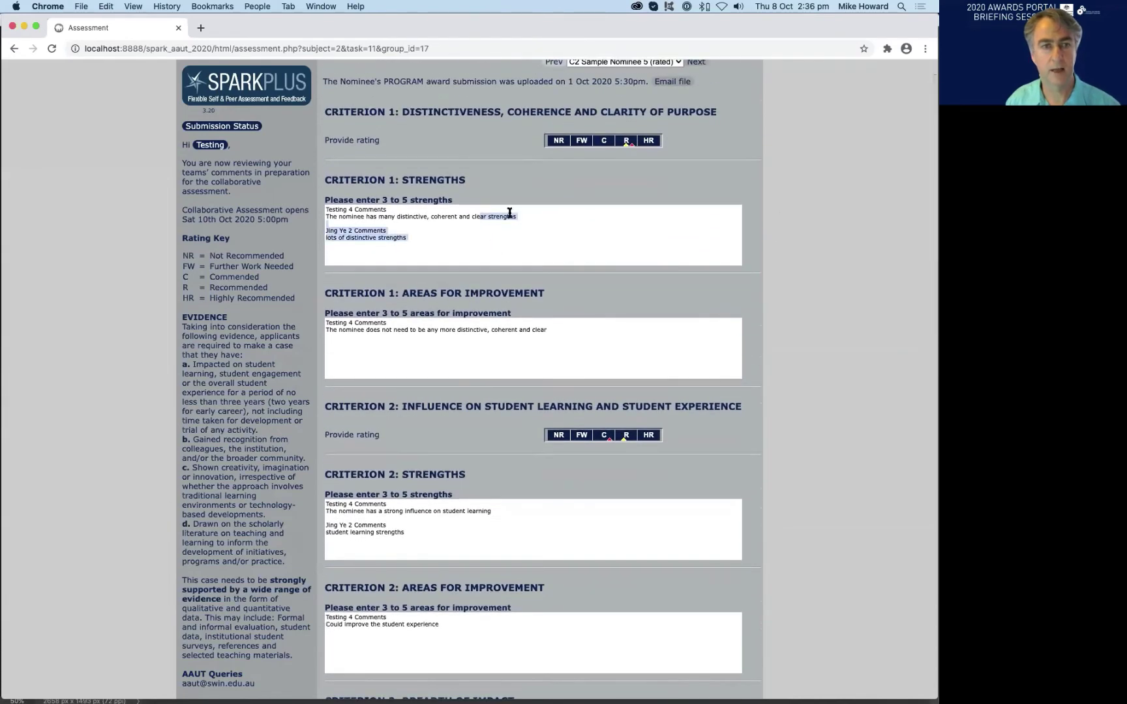
click(509, 213)
drag(548, 140, 616, 142)
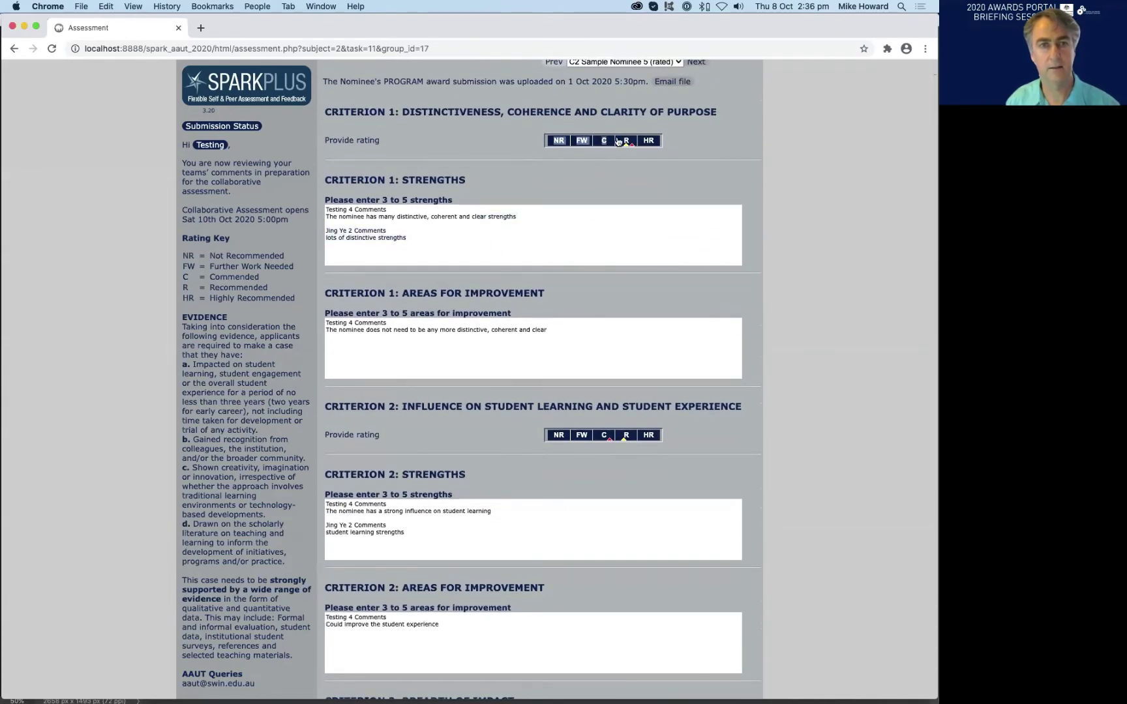
click(741, 157)
- Scroll through the remaining criteria, overall rating and committee-only remarks
scroll(719, 182, up, 2)
scroll(720, 182, down, 4)
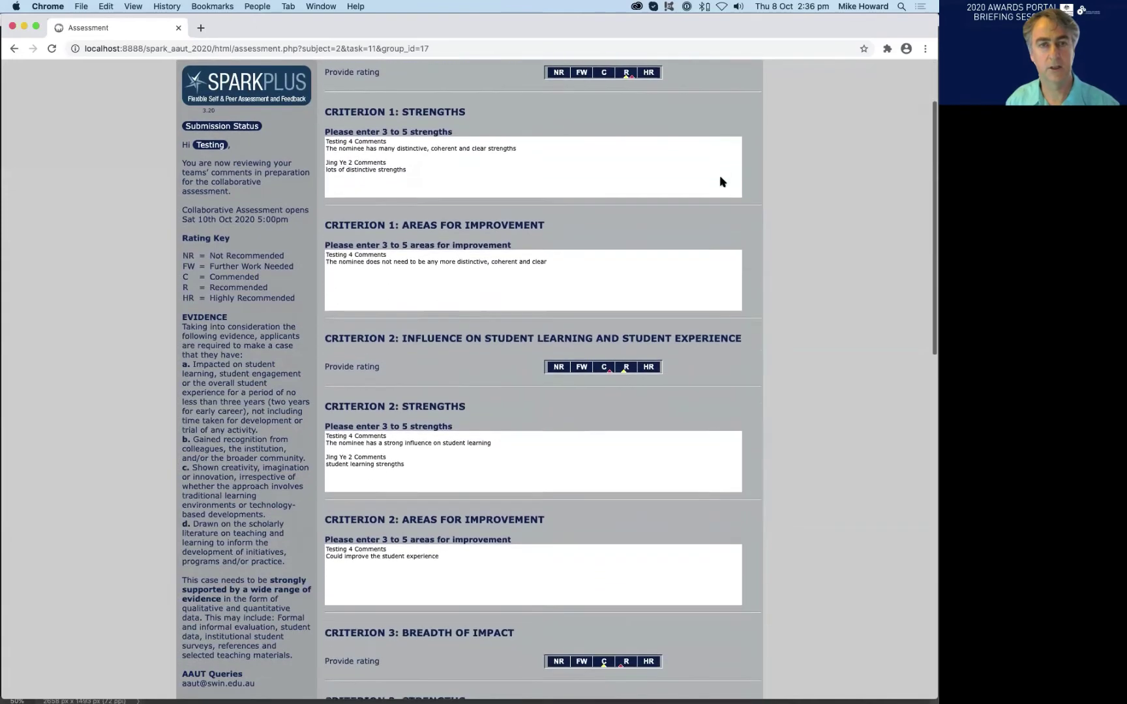
scroll(720, 181, down, 7)
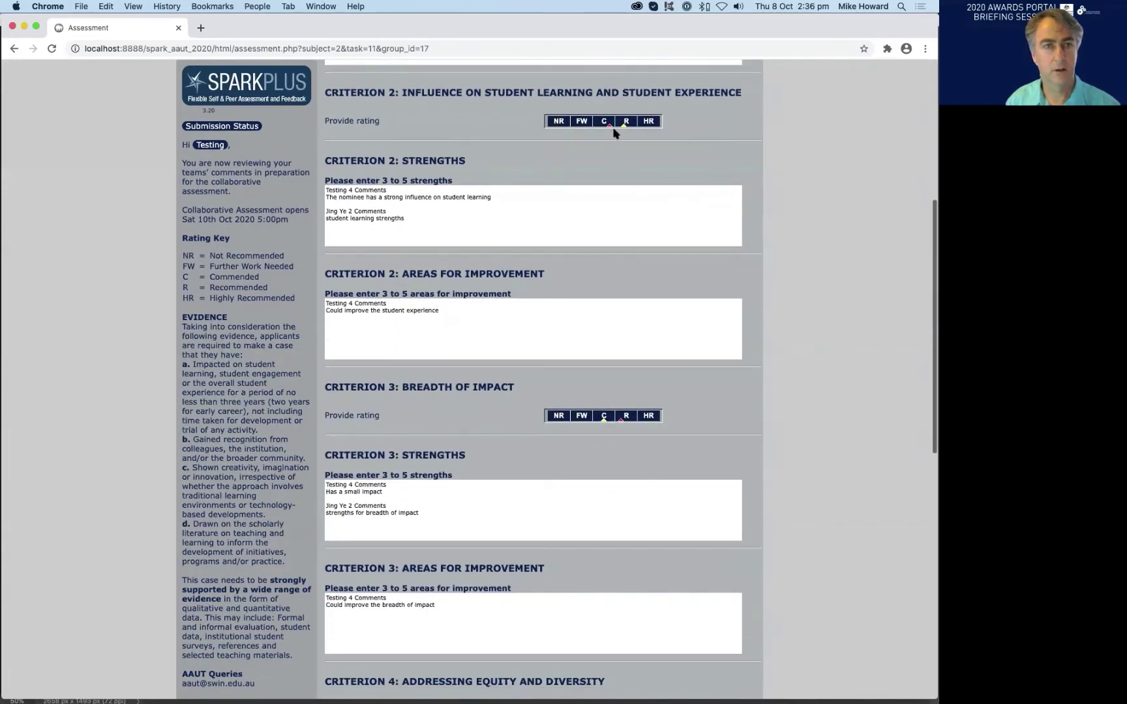
scroll(626, 163, down, 8)
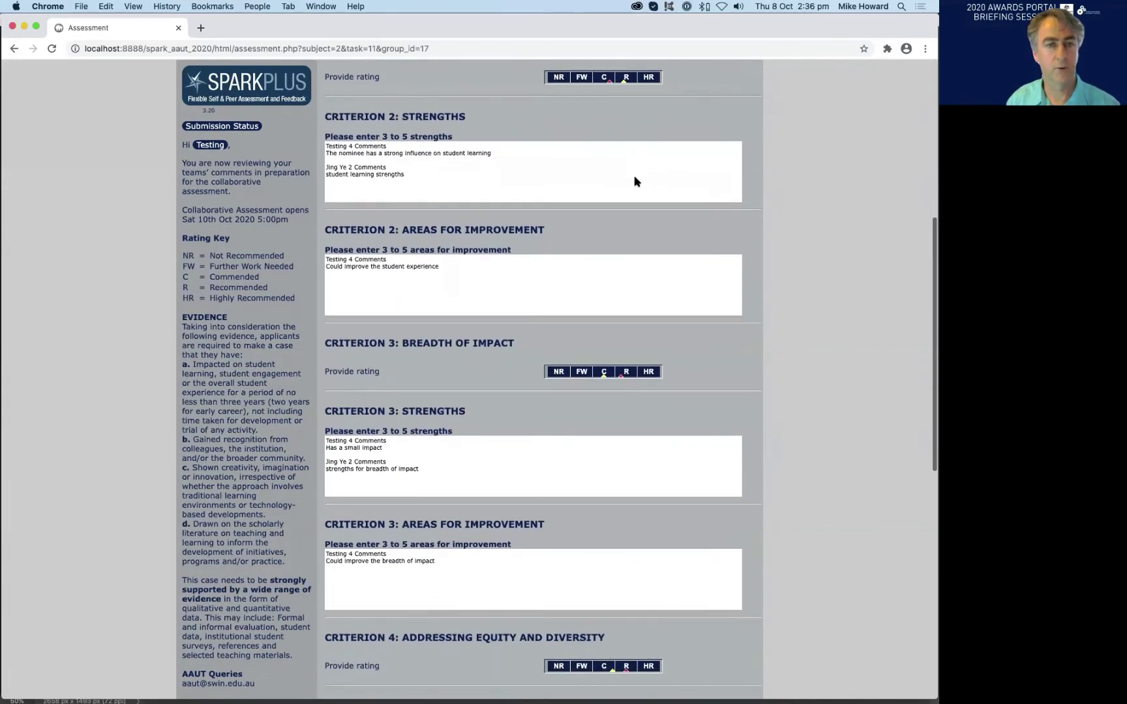
scroll(666, 246, up, 4)
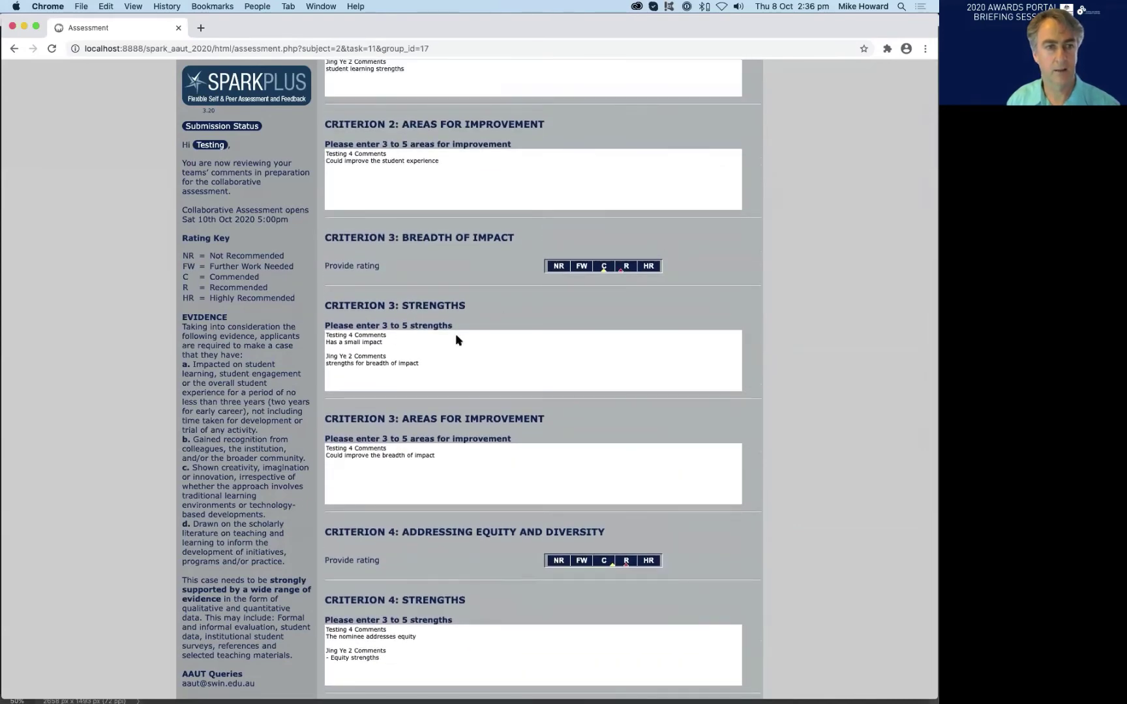
scroll(639, 297, down, 8)
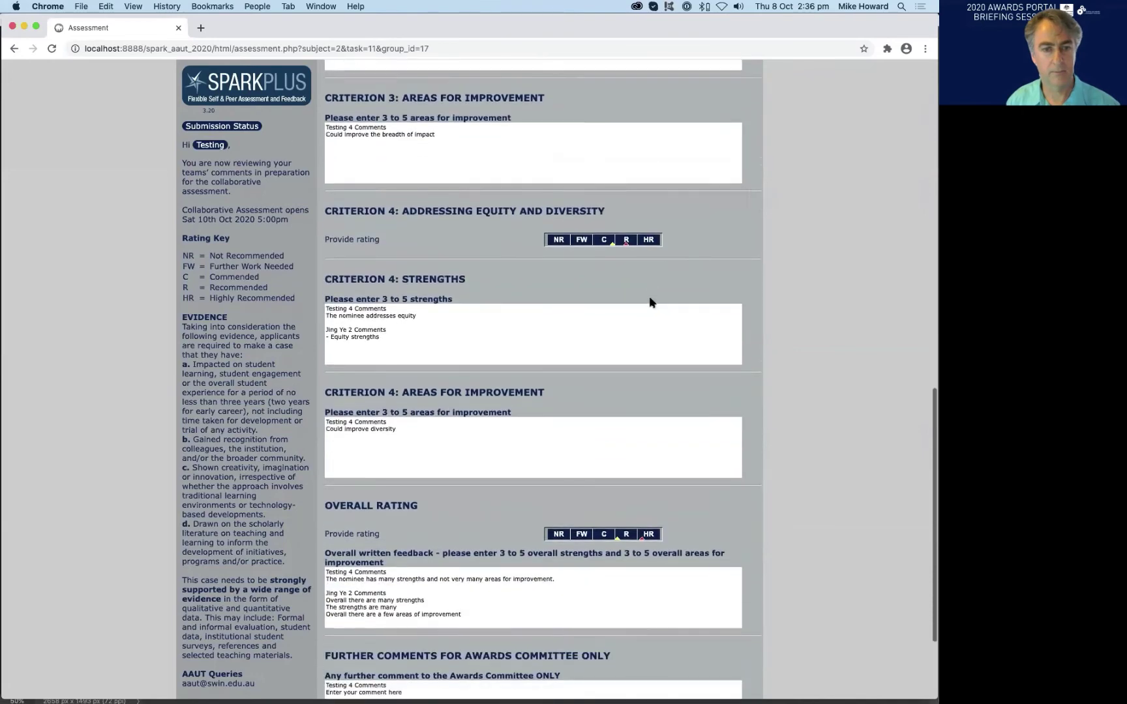
scroll(649, 302, up, 1)
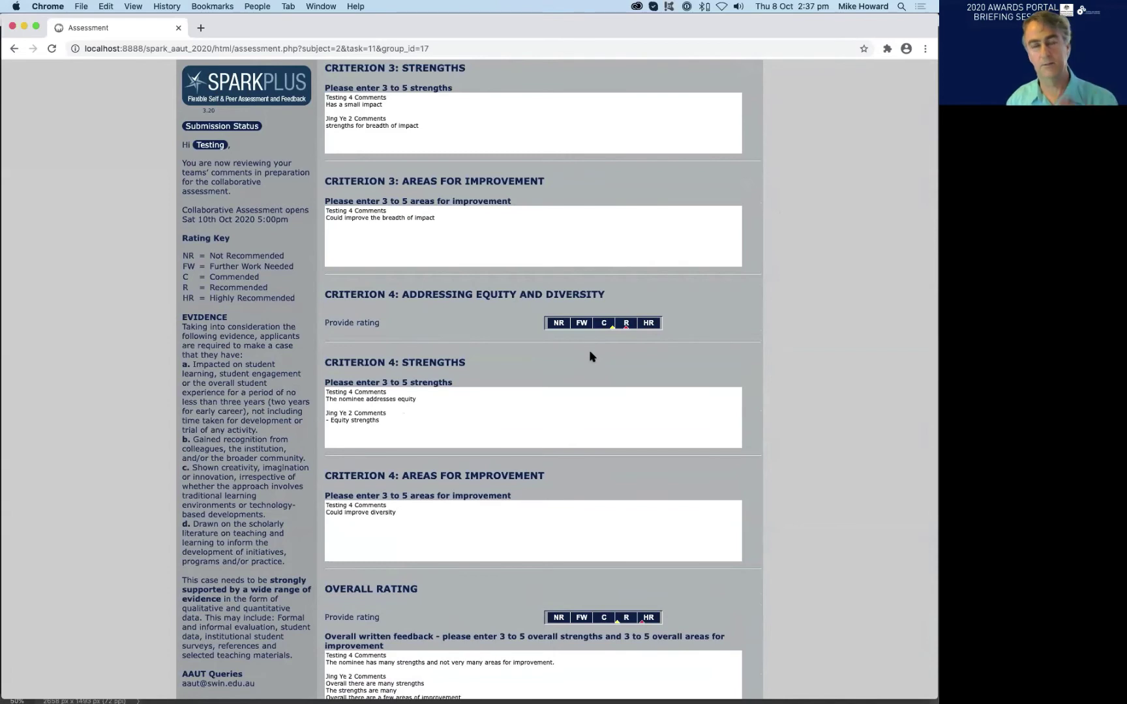
scroll(707, 339, up, 1)
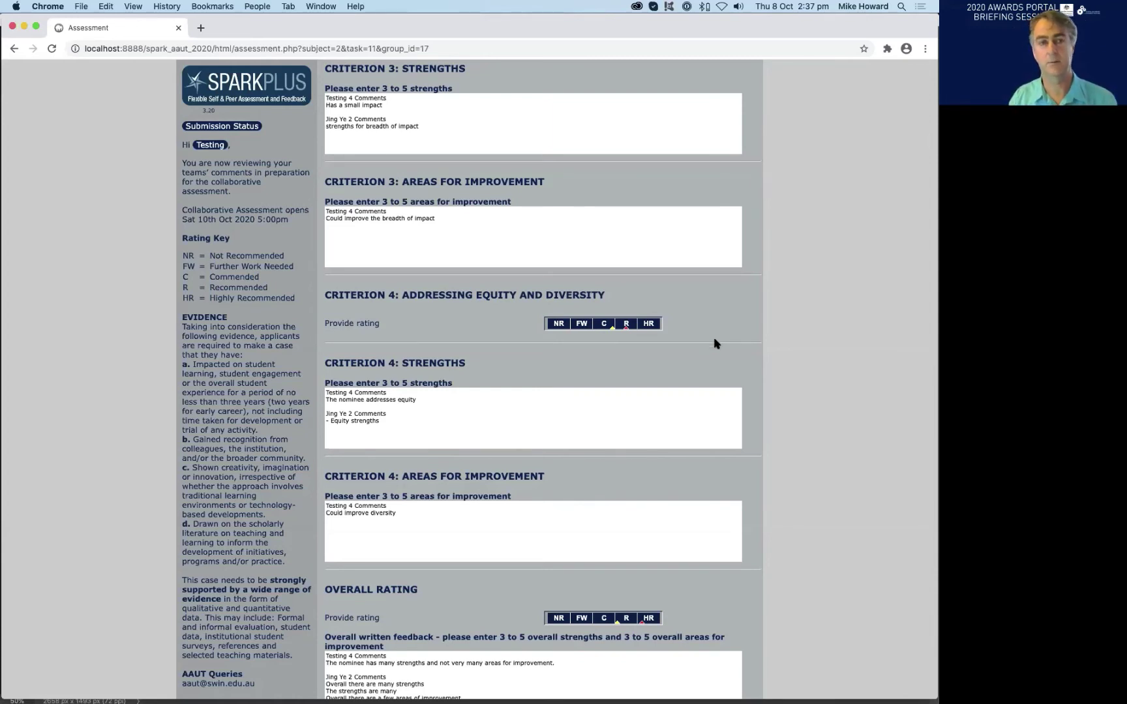
scroll(714, 343, down, 5)
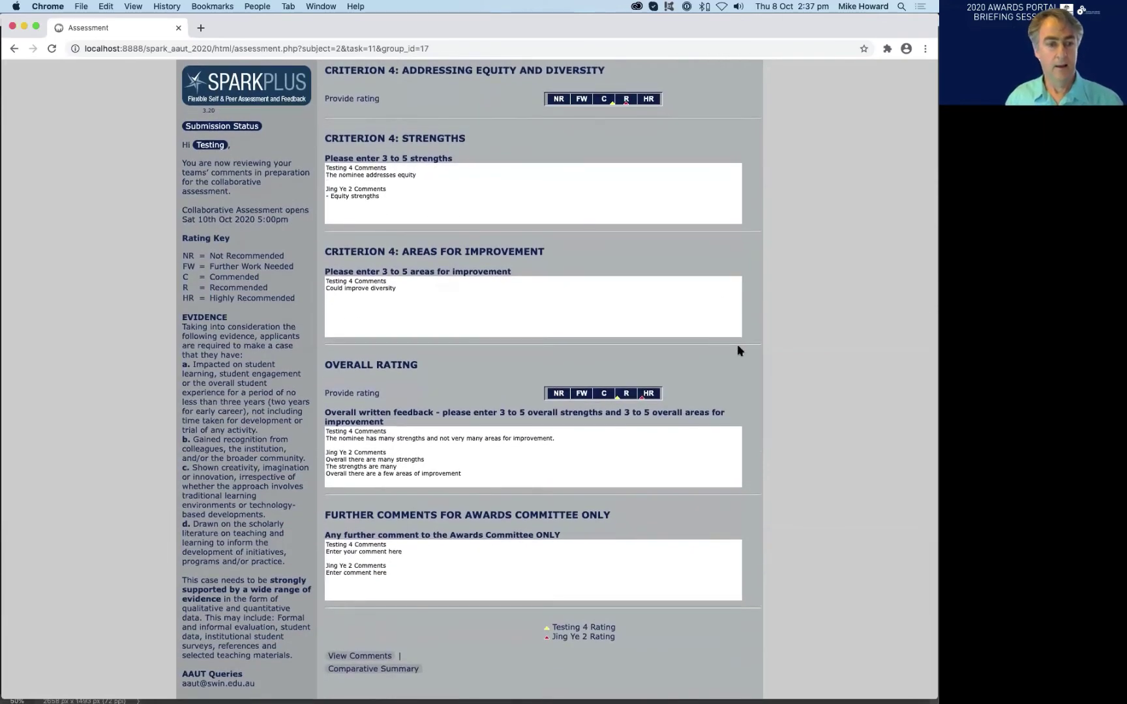
- Open and widen the comparative summary, then enable 'Show your ratings' beside the average bars
click(381, 672)
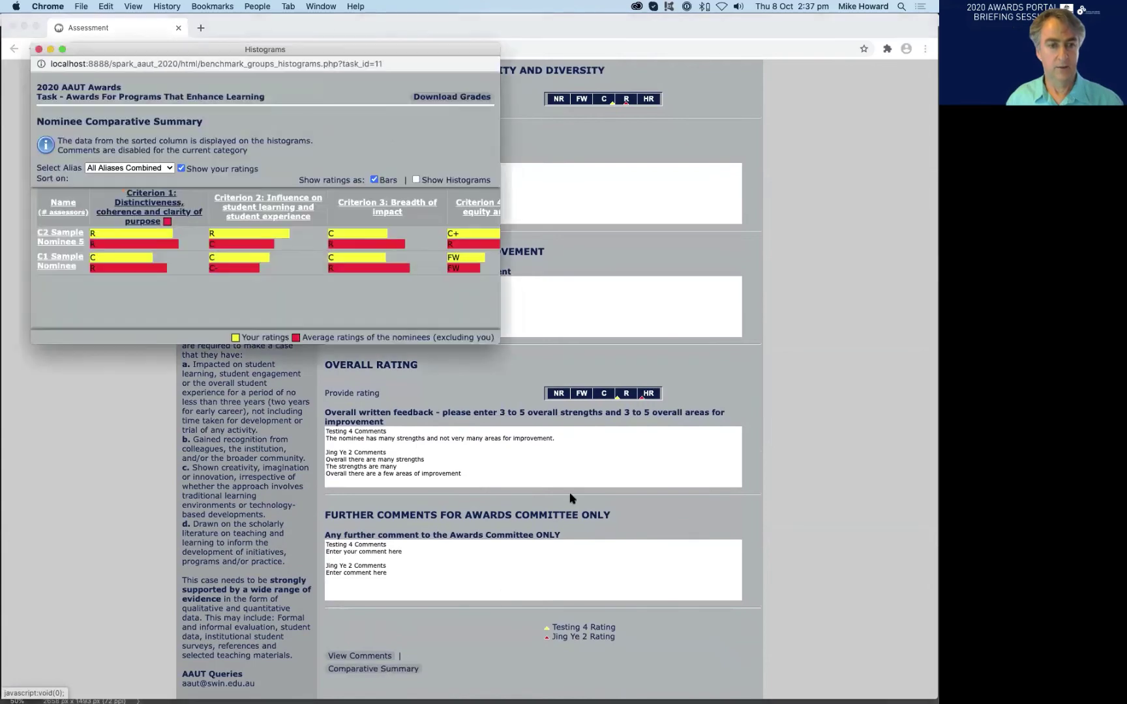
drag(500, 297, 804, 282)
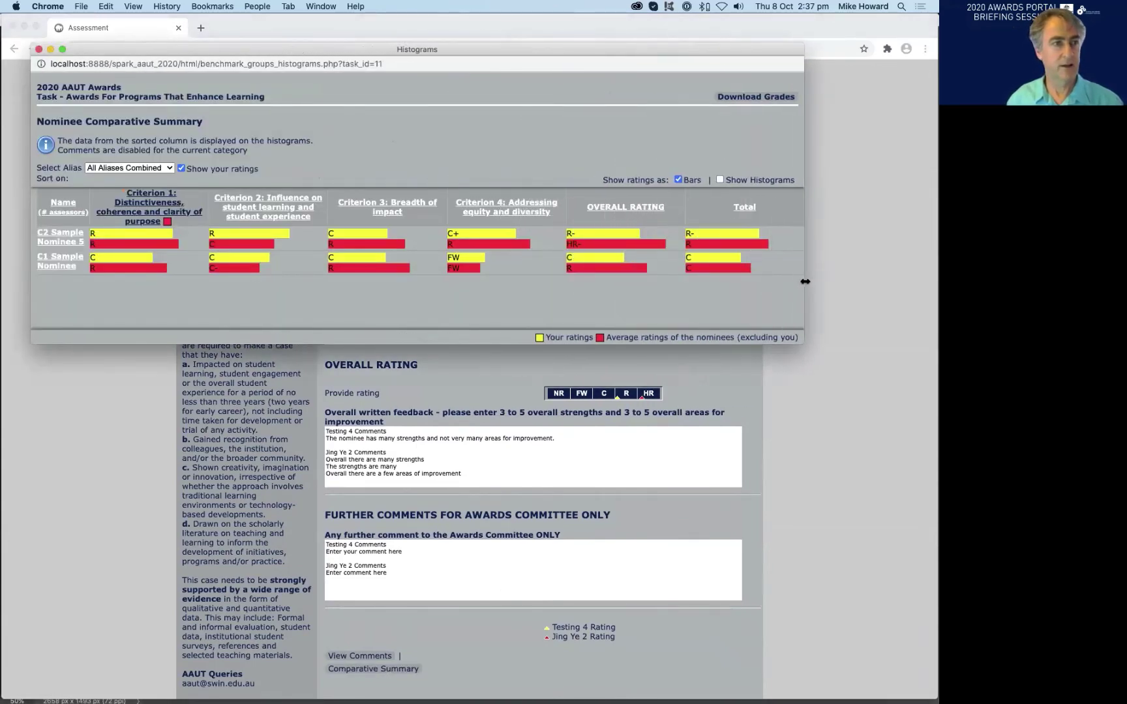
click(182, 168)
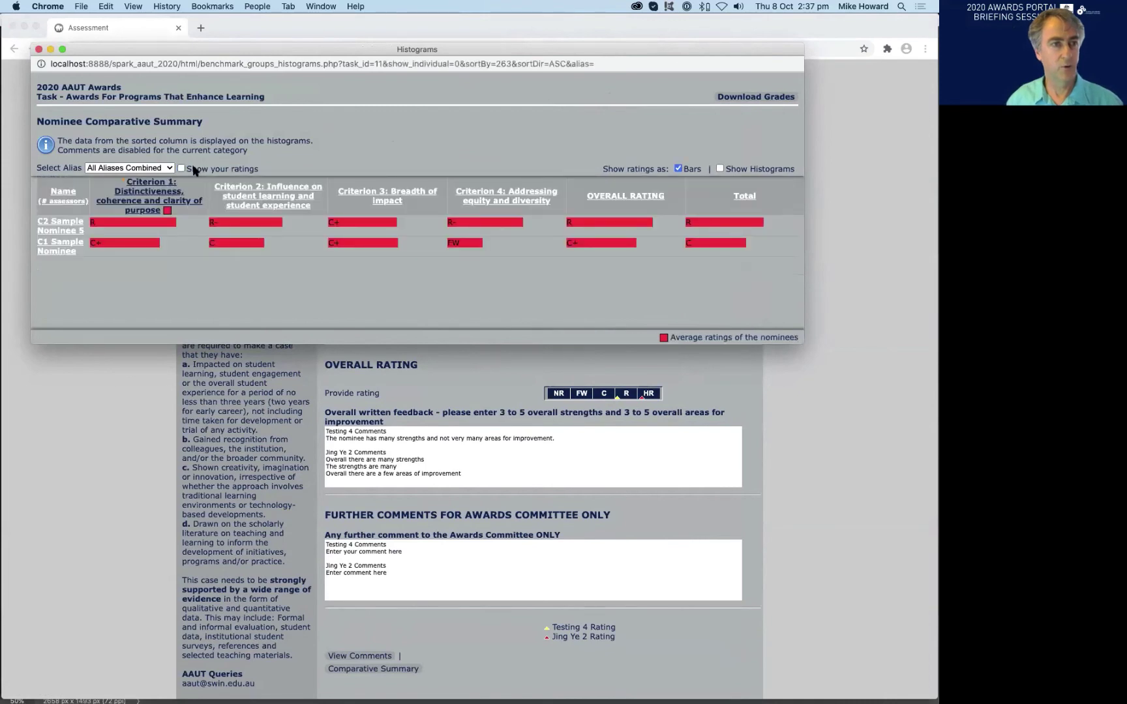
click(190, 168)
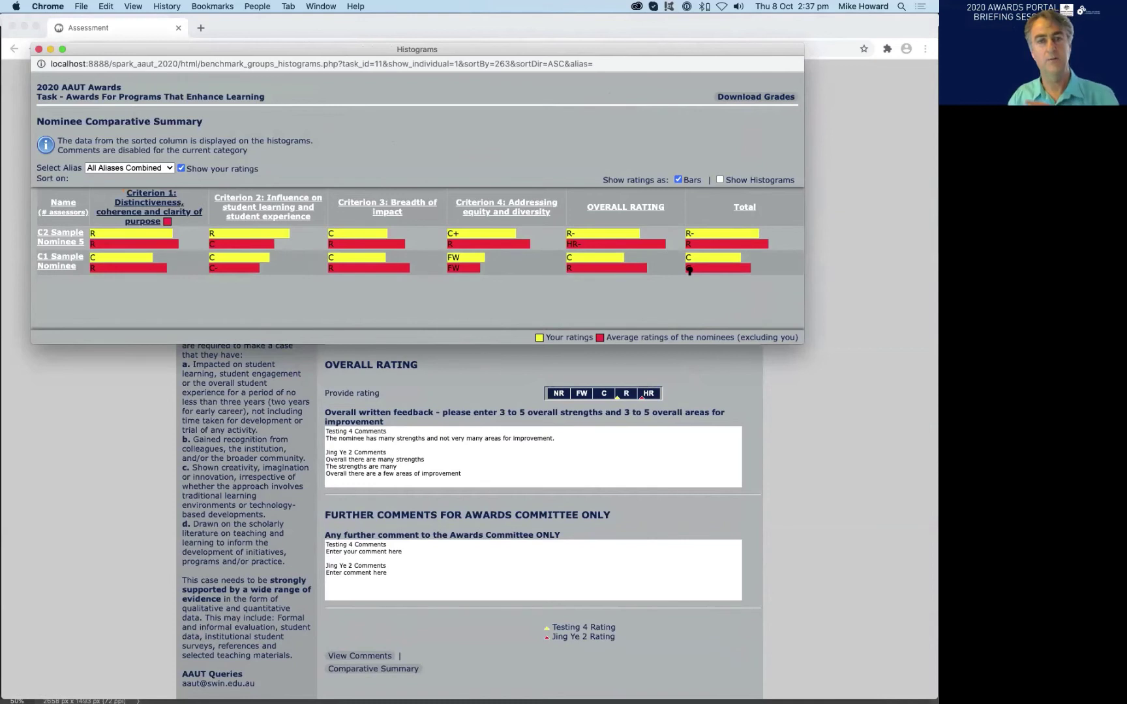
mouse_move(689, 270)
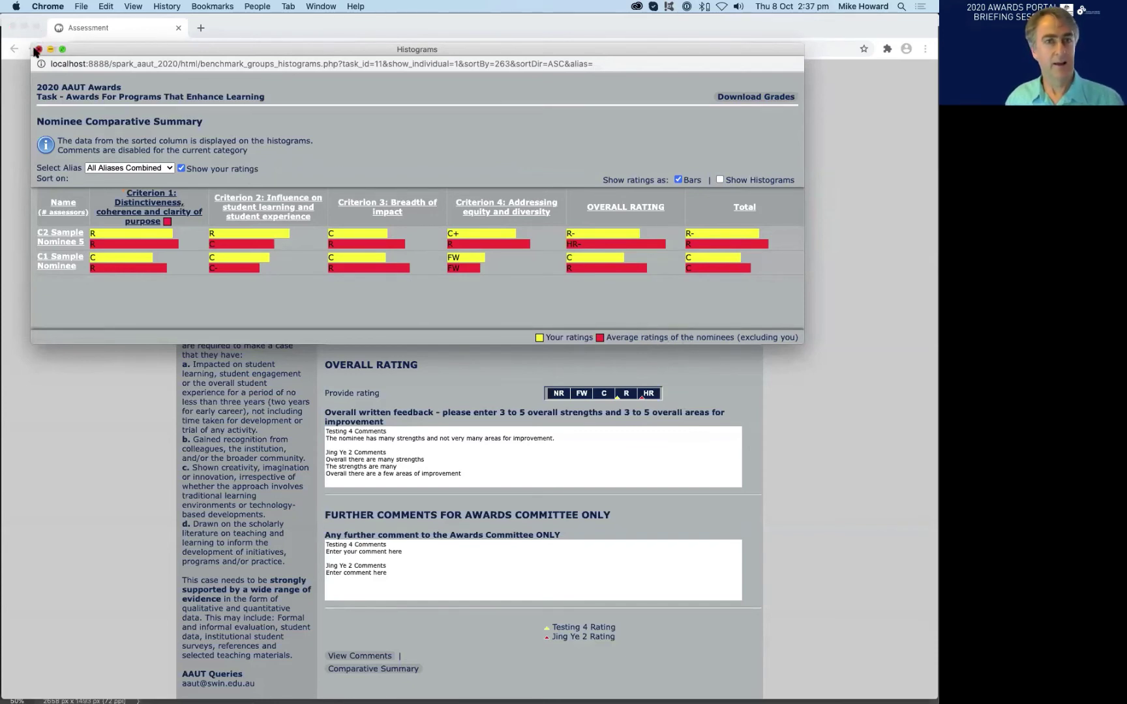
- Close the comparative summary and scroll back up through the team's criterion comments
click(38, 50)
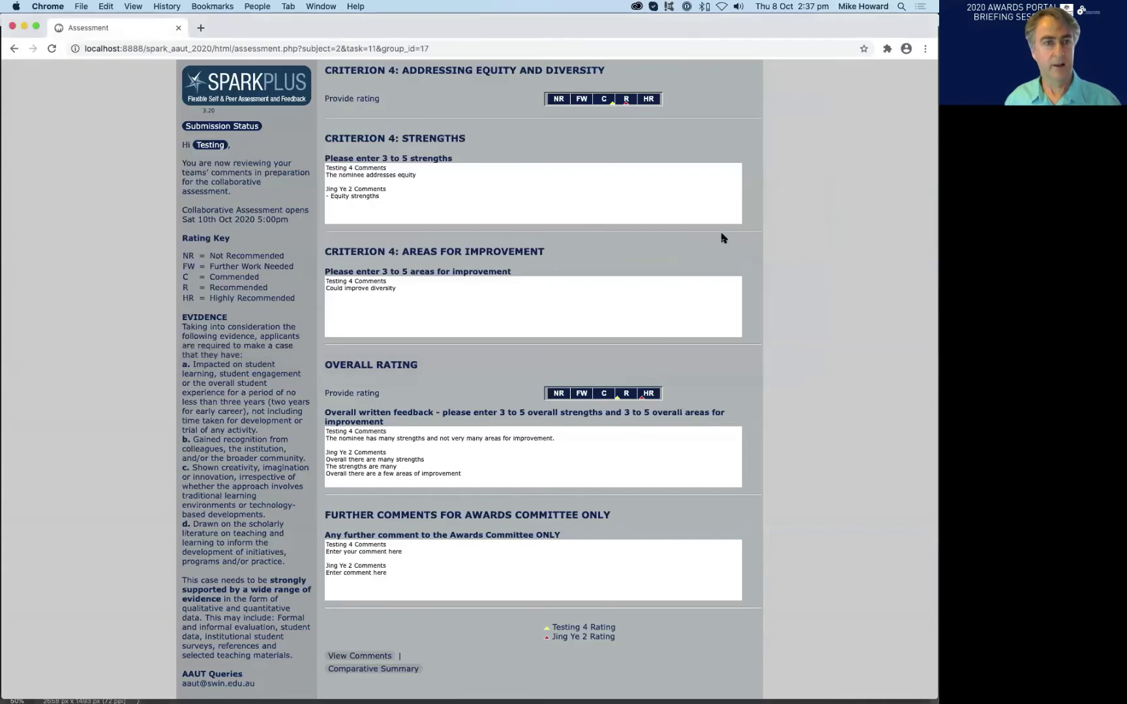
scroll(746, 225, up, 3)
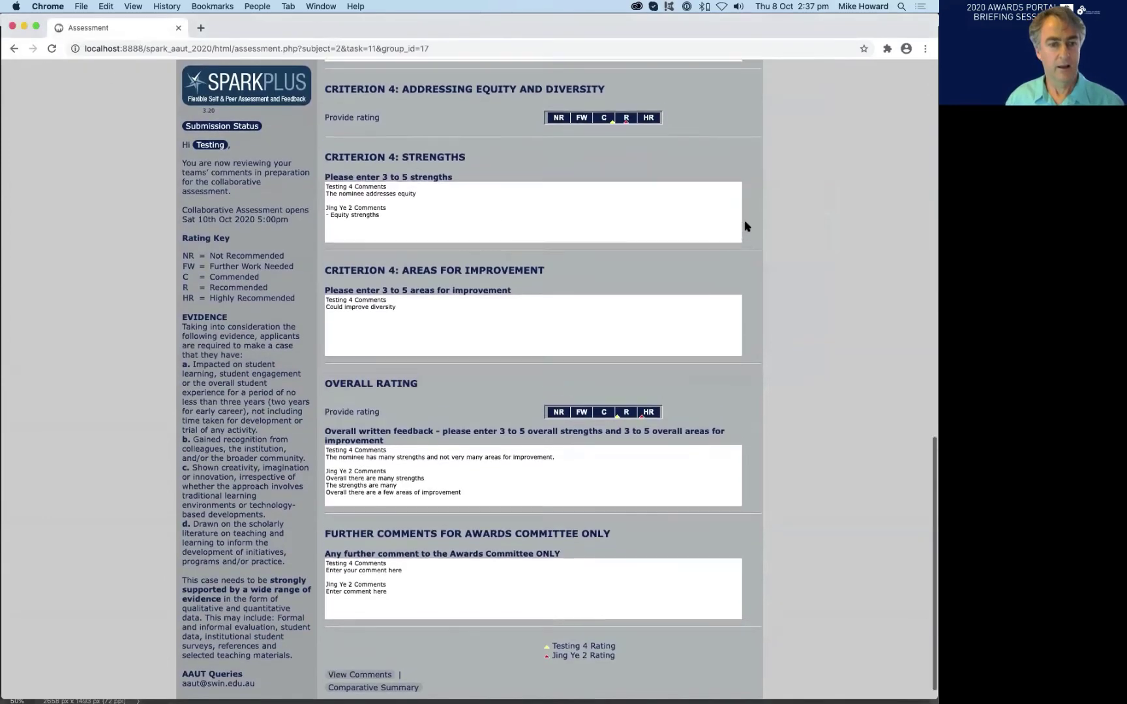
scroll(747, 225, up, 10)
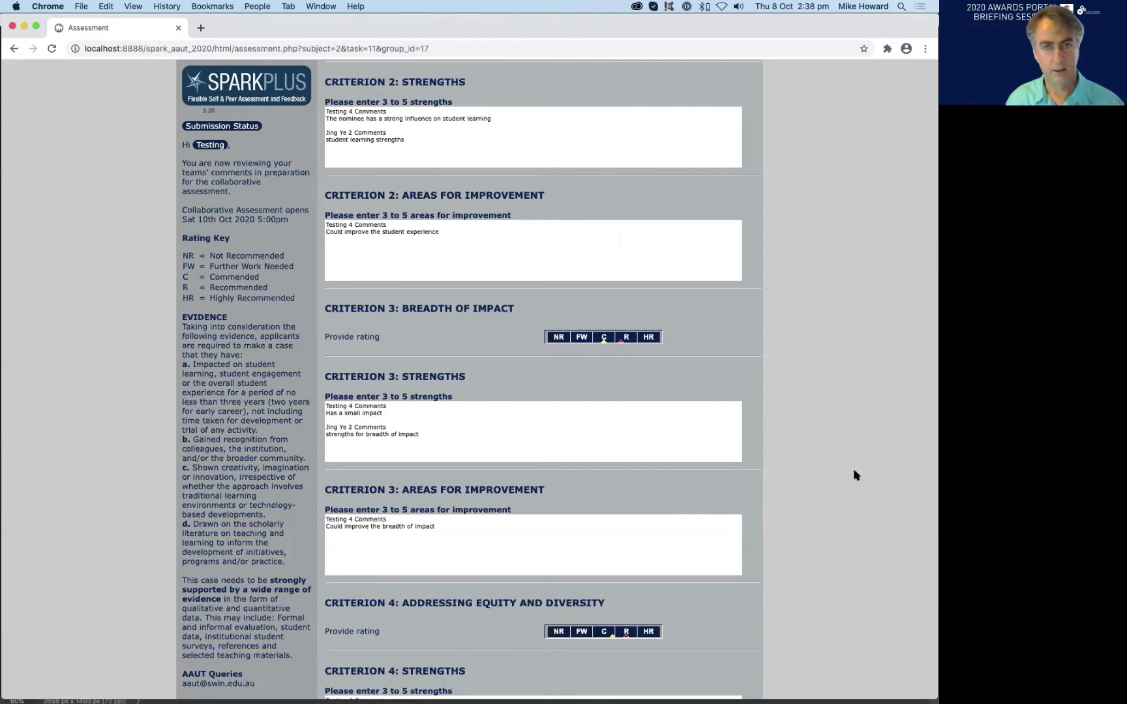
scroll(815, 228, up, 10)
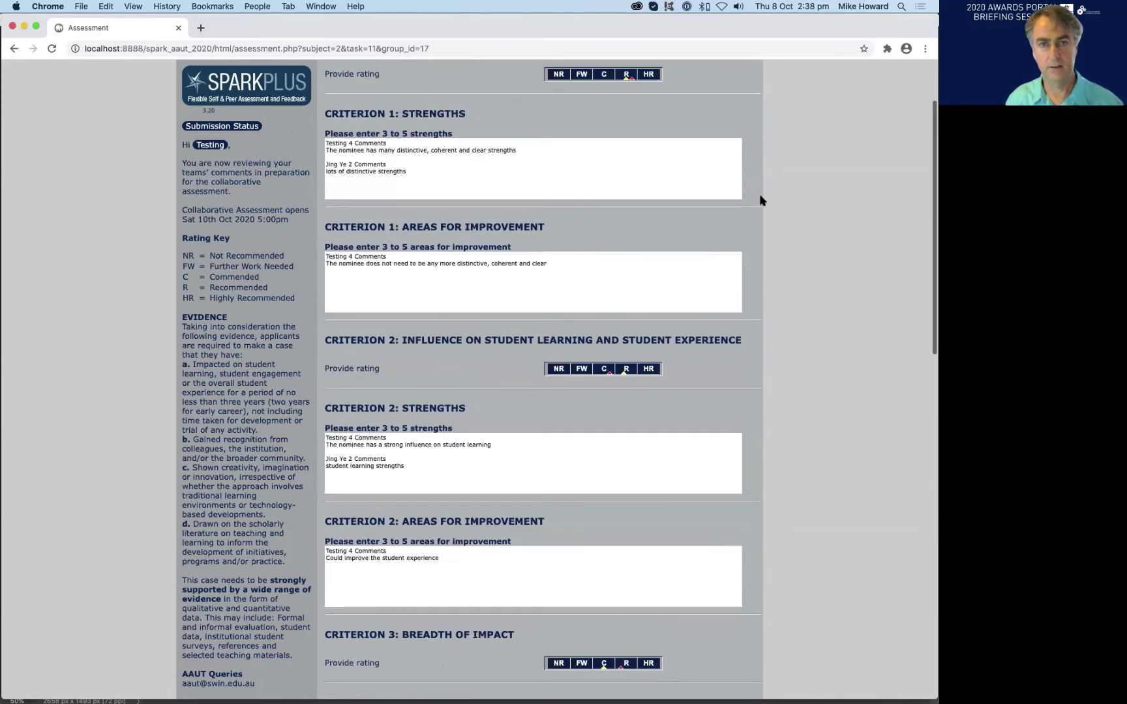
- Log out, then sign back in with the assessor's account ID and password
click(737, 73)
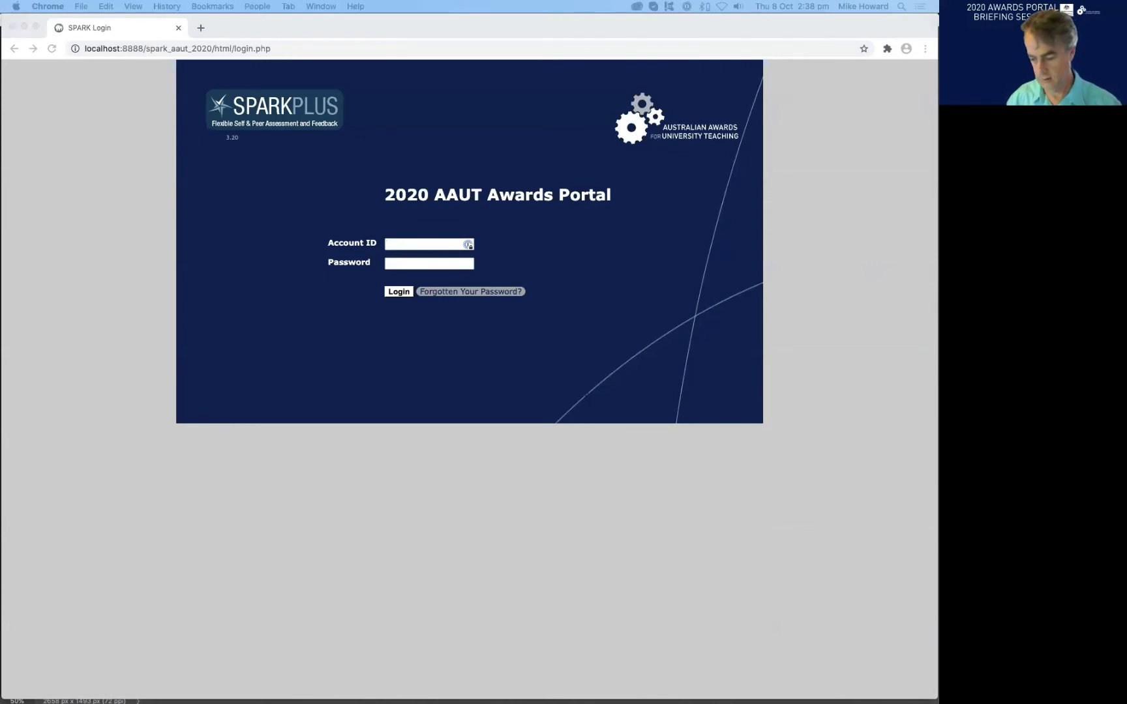
click(404, 243)
text(testing_5)
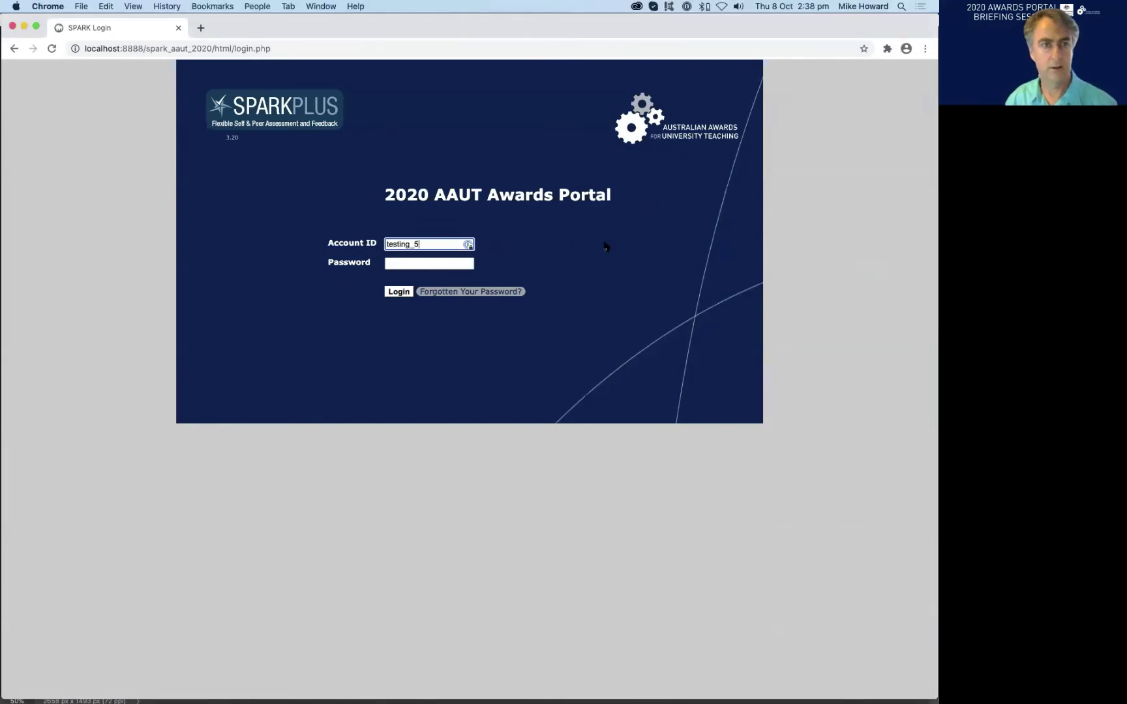
click(404, 264)
key(super+v)
click(399, 291)
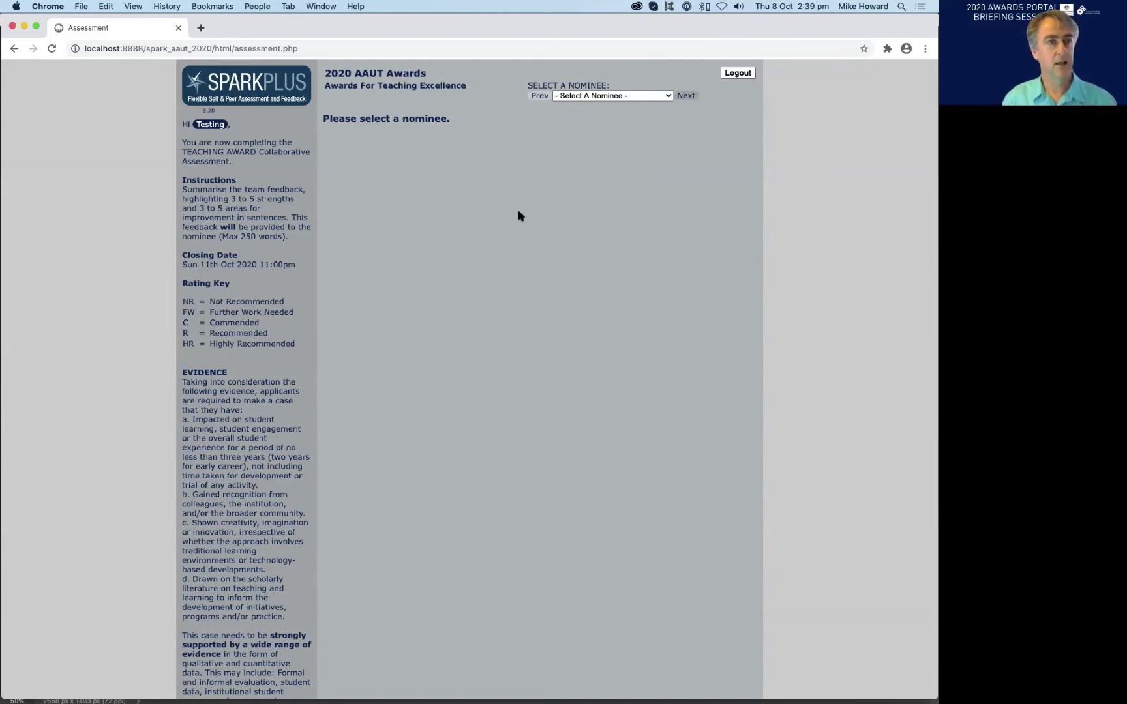
- Select C3 Sample Nominee 10 from the Select A Nominee dropdown
click(639, 98)
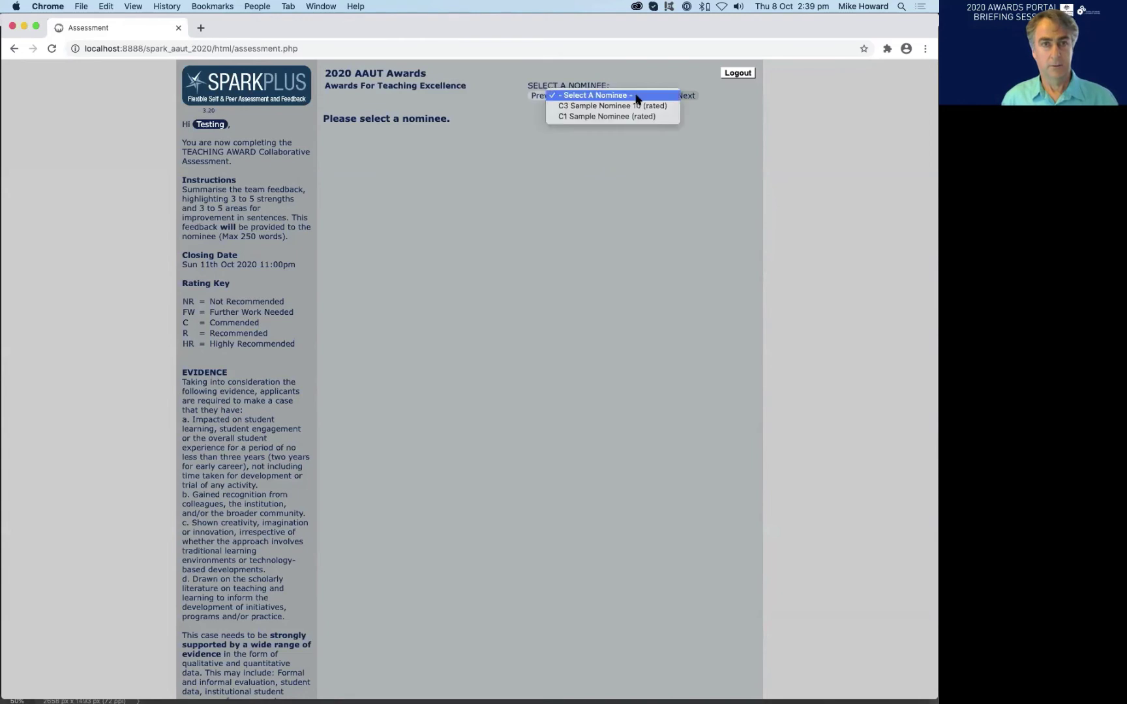
click(634, 109)
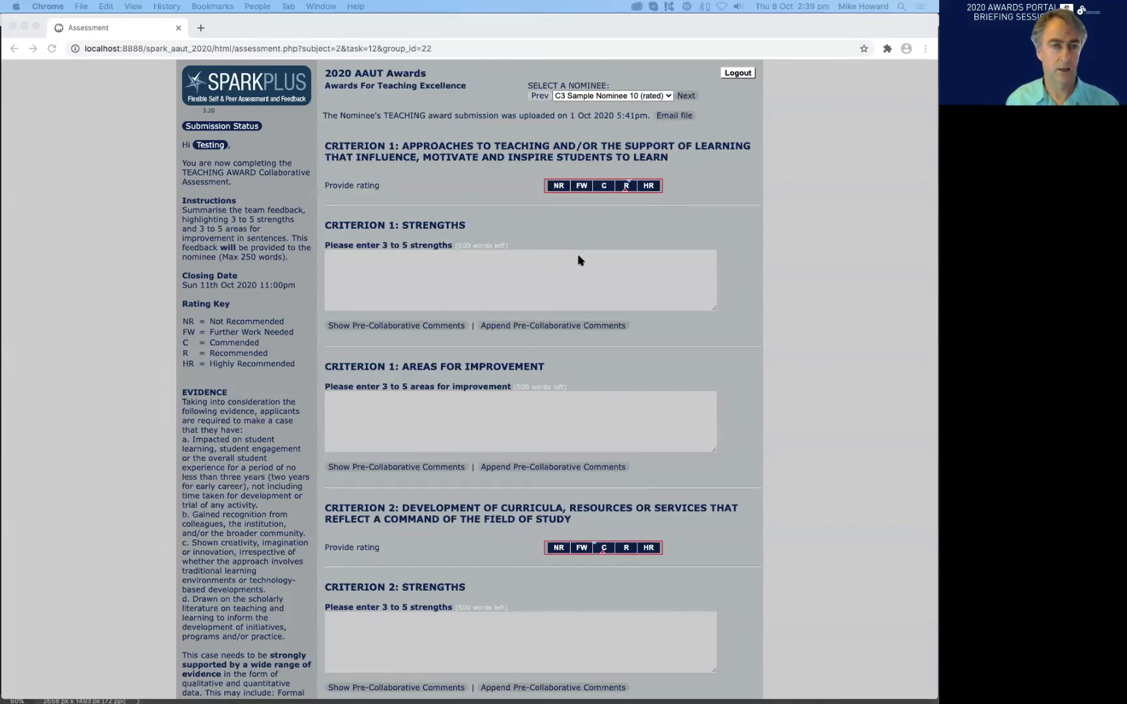
- Give Criterion 1 a Recommended (R) rating
click(628, 188)
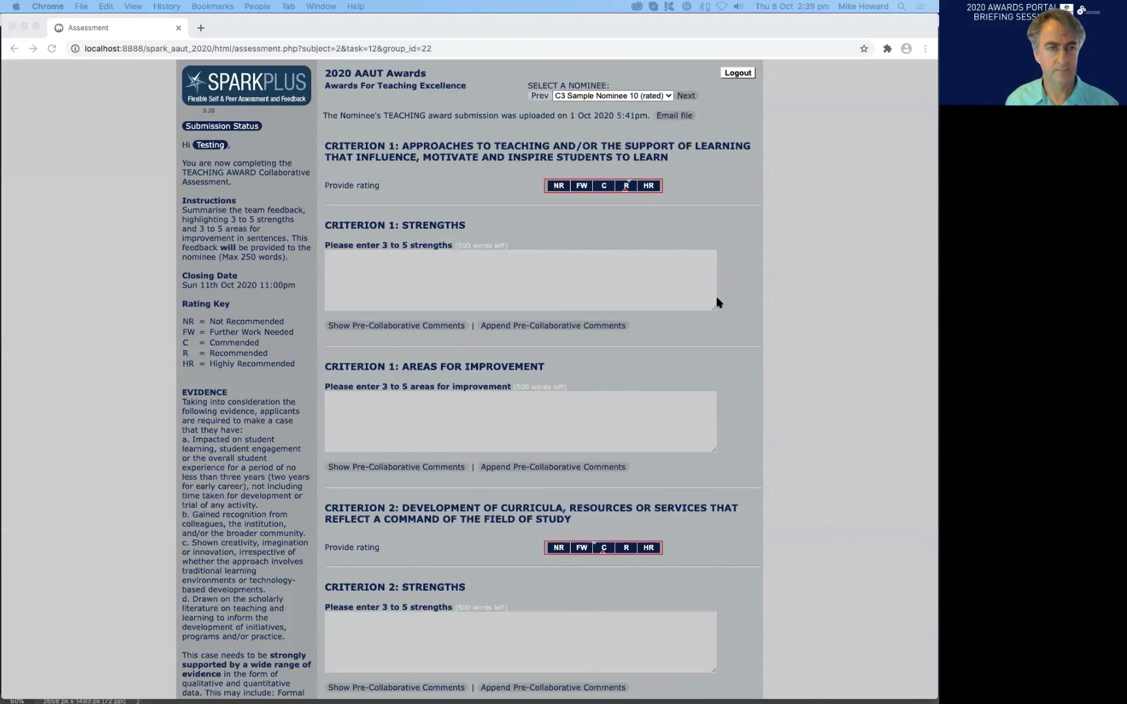
scroll(724, 298, down, 5)
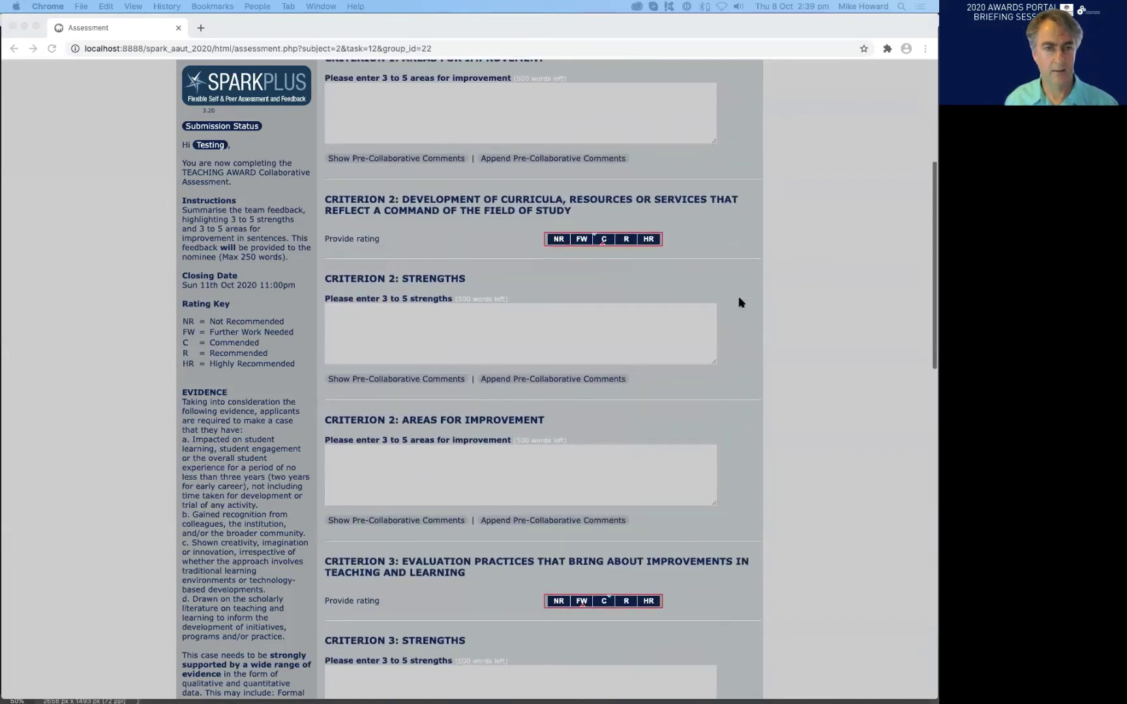
scroll(740, 302, down, 3)
scroll(741, 302, up, 1)
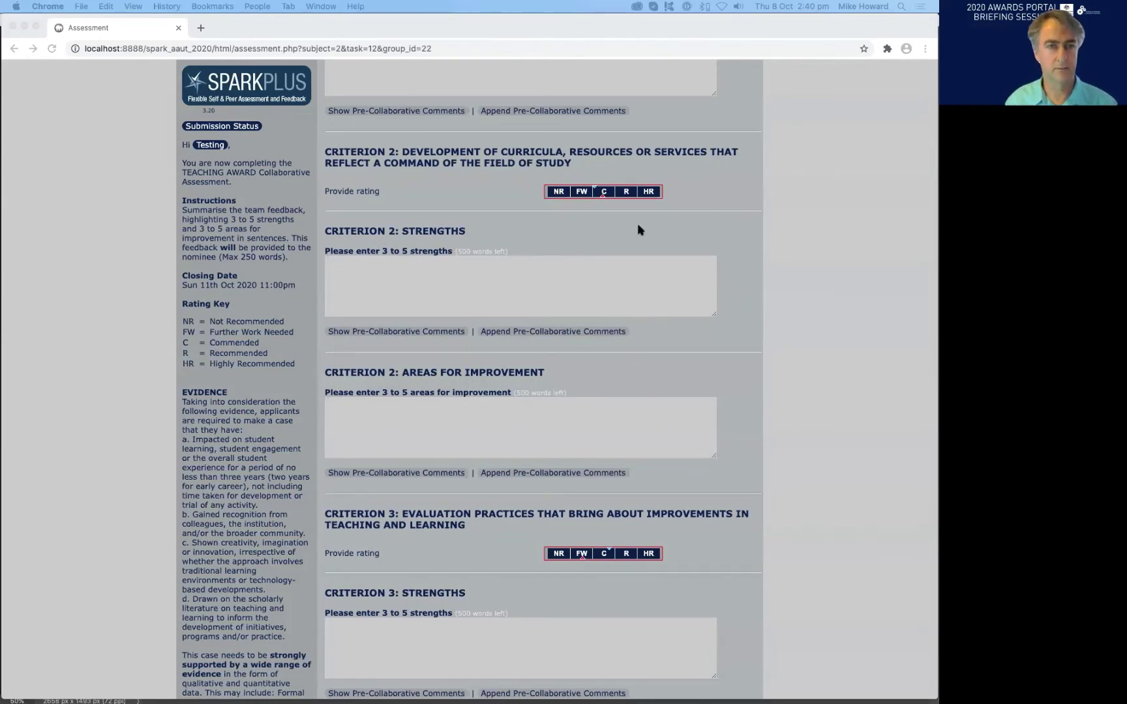
- Give Criterion 2 a Commended (C) rating and bring Group Members into view in the sidebar
click(603, 191)
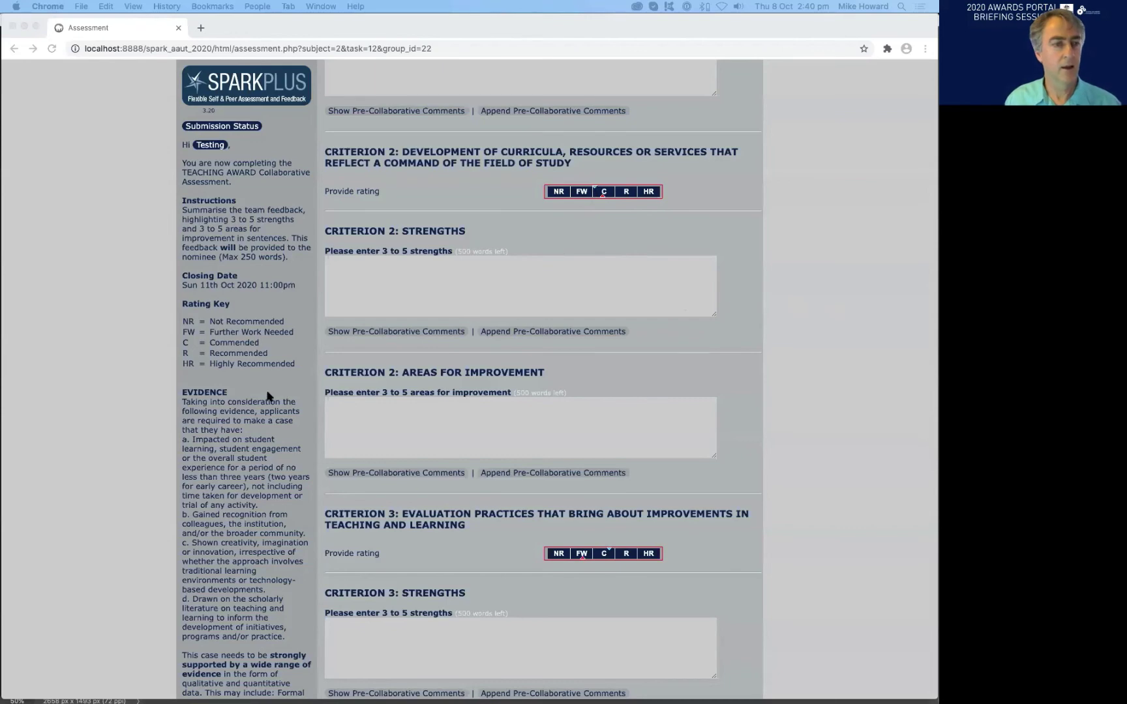
scroll(274, 392, down, 1)
scroll(275, 392, down, 3)
scroll(281, 378, down, 4)
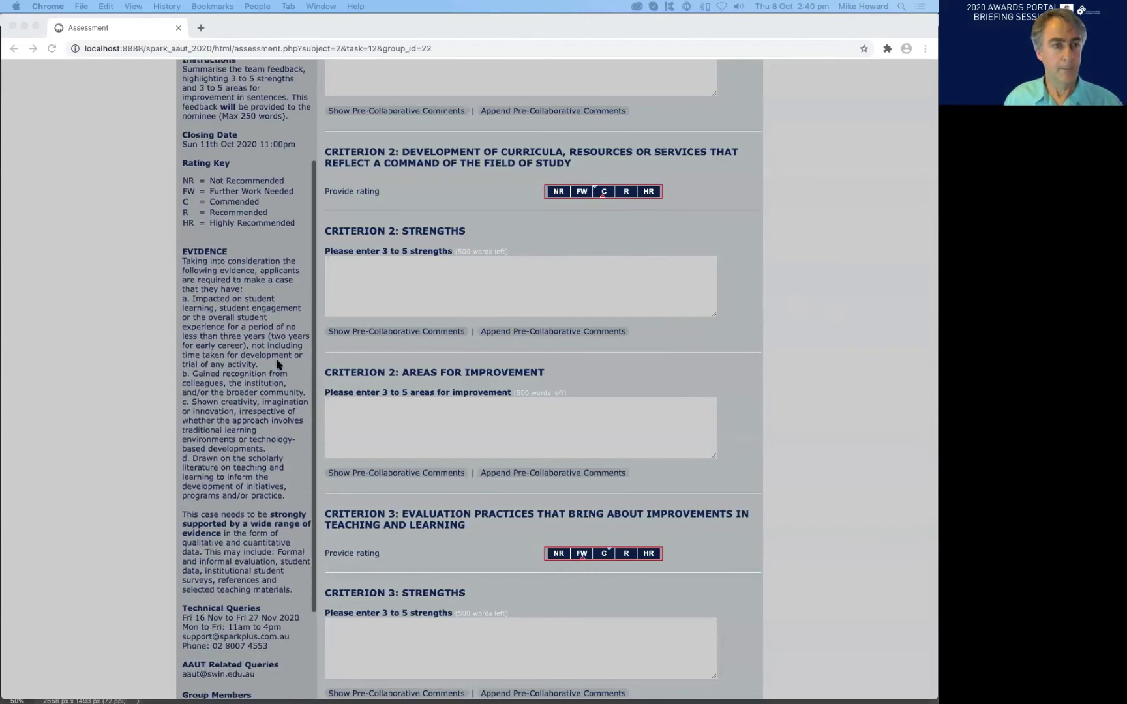
scroll(376, 344, up, 2)
scroll(299, 322, up, 6)
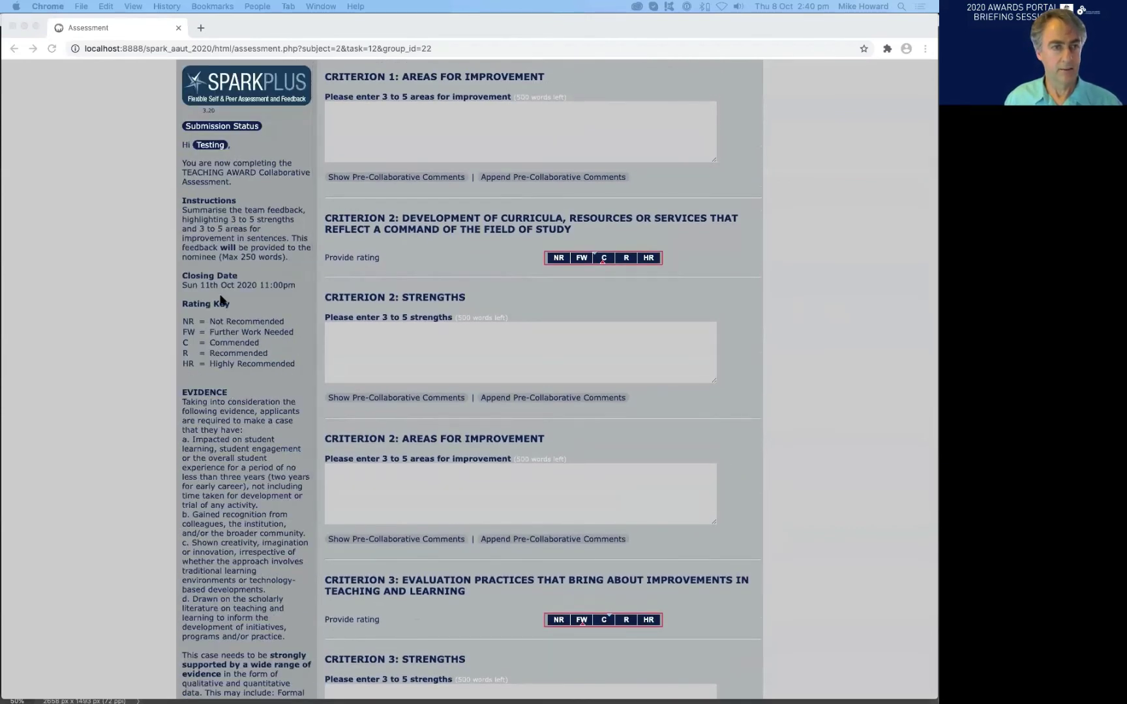
scroll(220, 300, down, 1)
scroll(221, 348, down, 3)
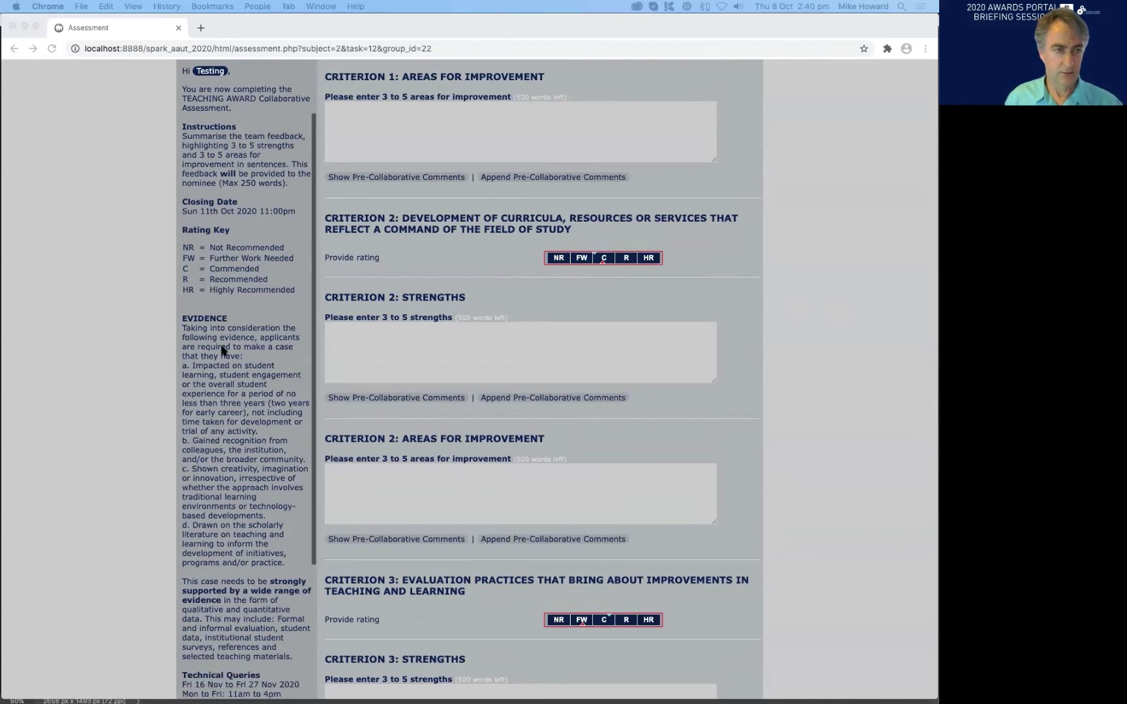
scroll(222, 350, down, 7)
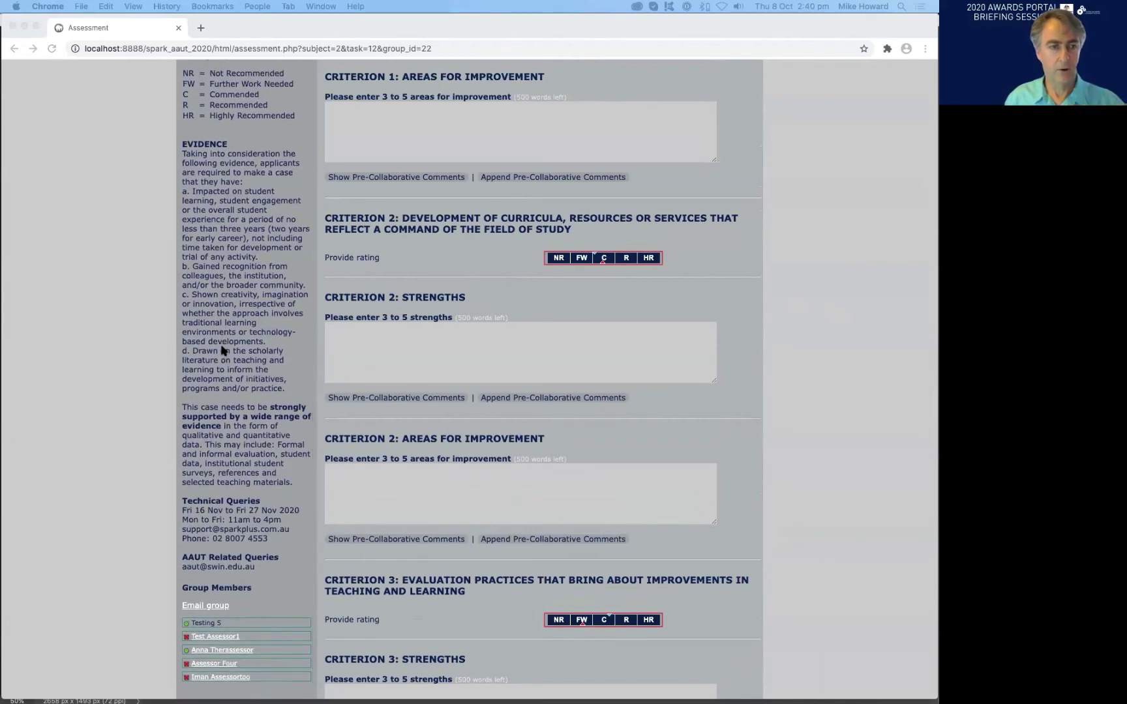
scroll(222, 350, down, 1)
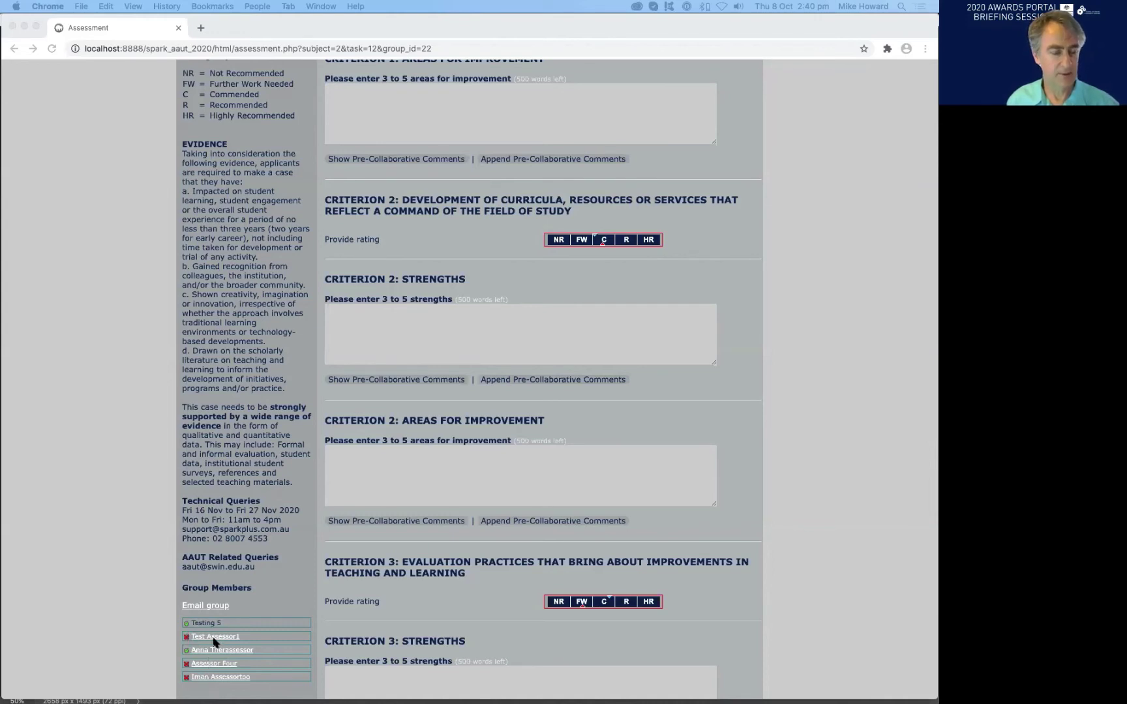
click(250, 616)
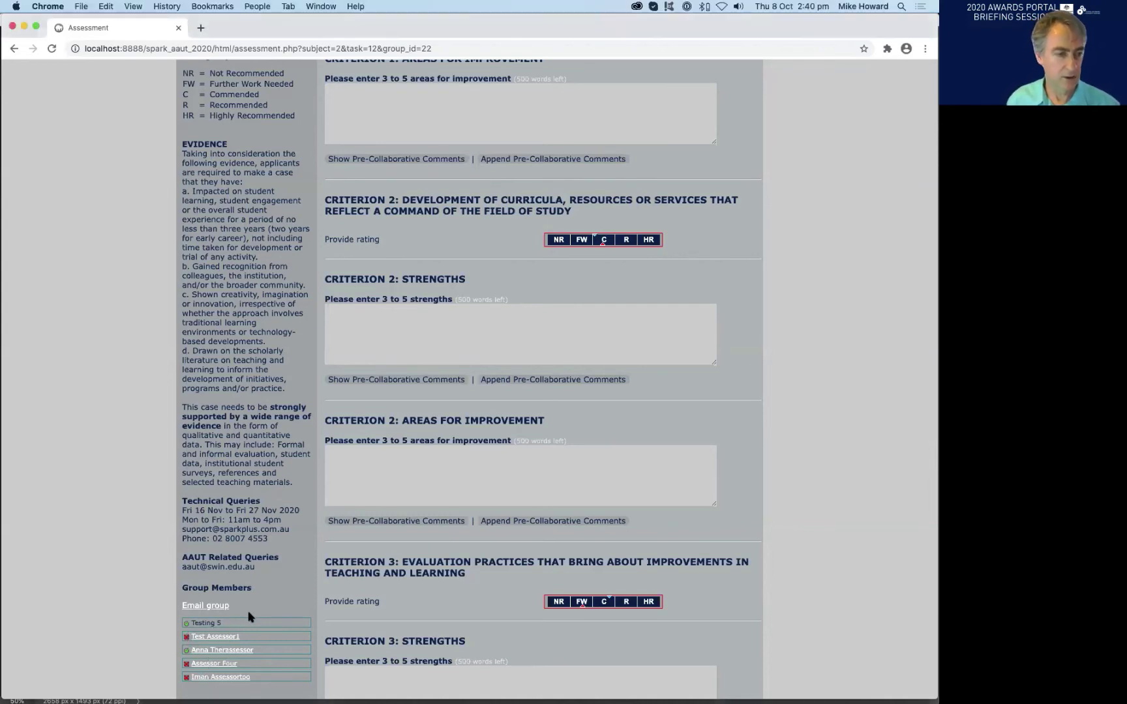
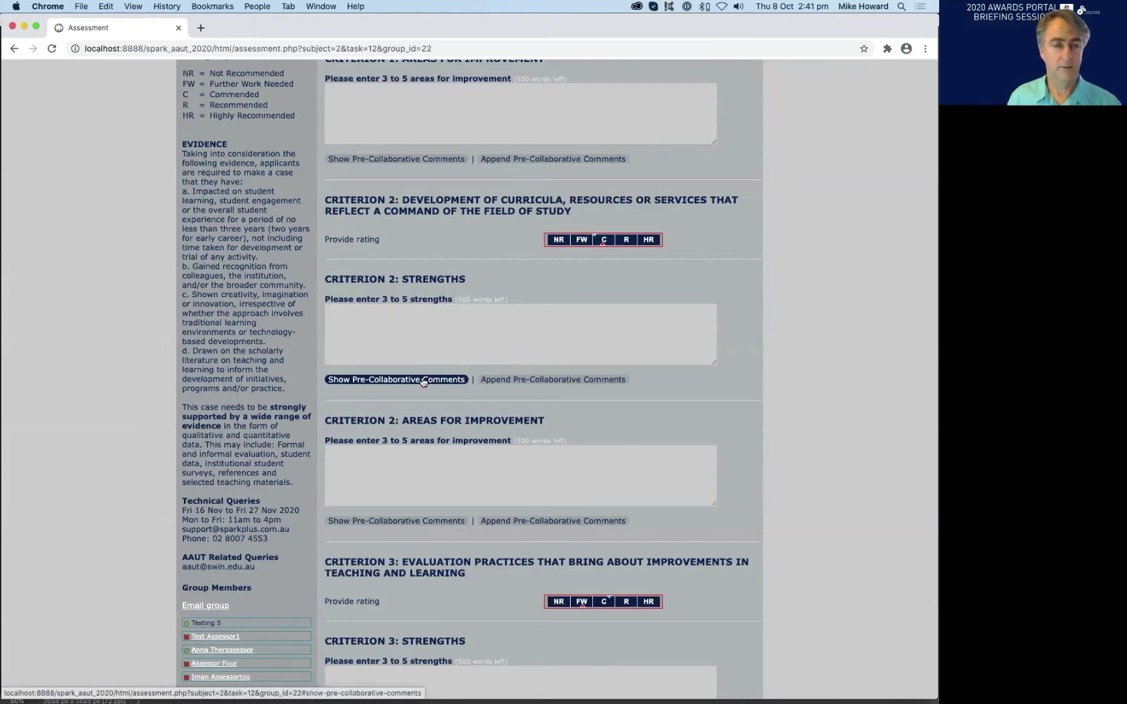
- Scroll the assessment form back up to the 2020 AAUT Awards header and Criterion 1
scroll(656, 294, up, 5)
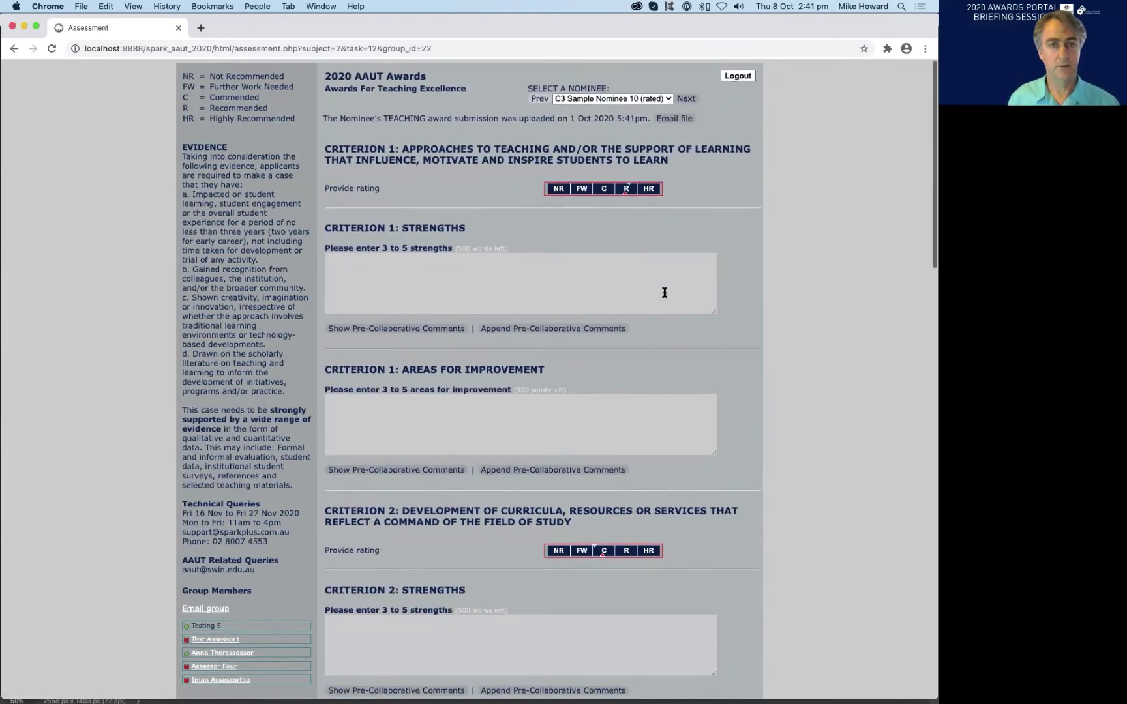
scroll(664, 292, down, 1)
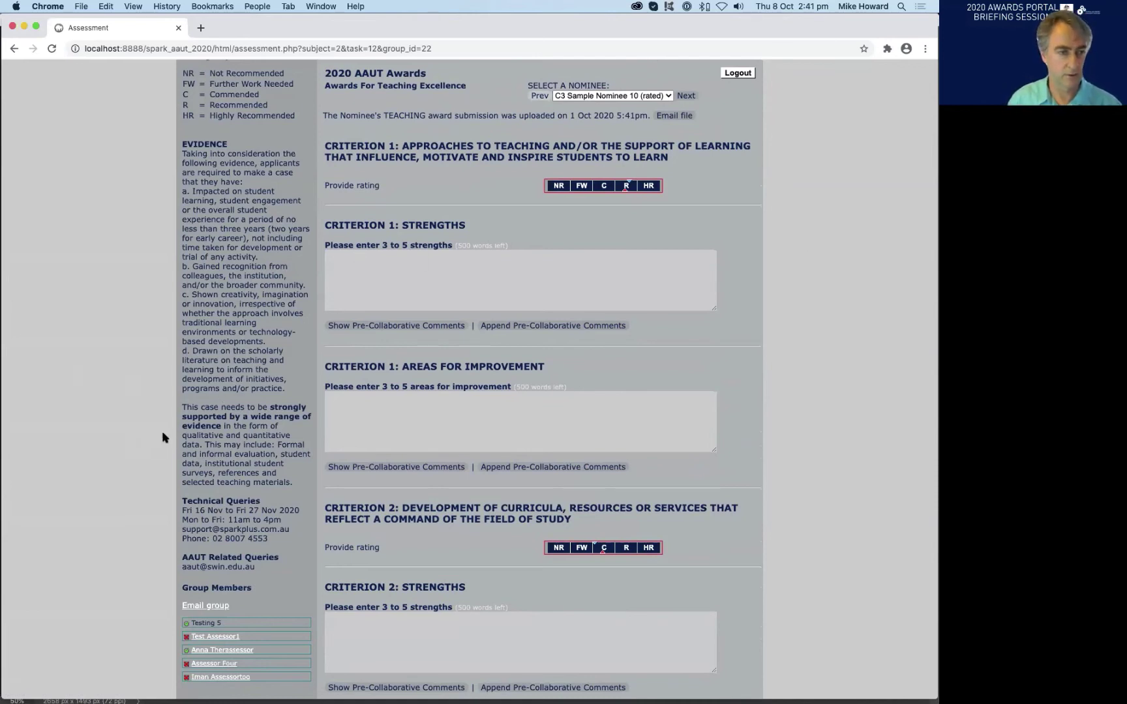
scroll(204, 604, down, 2)
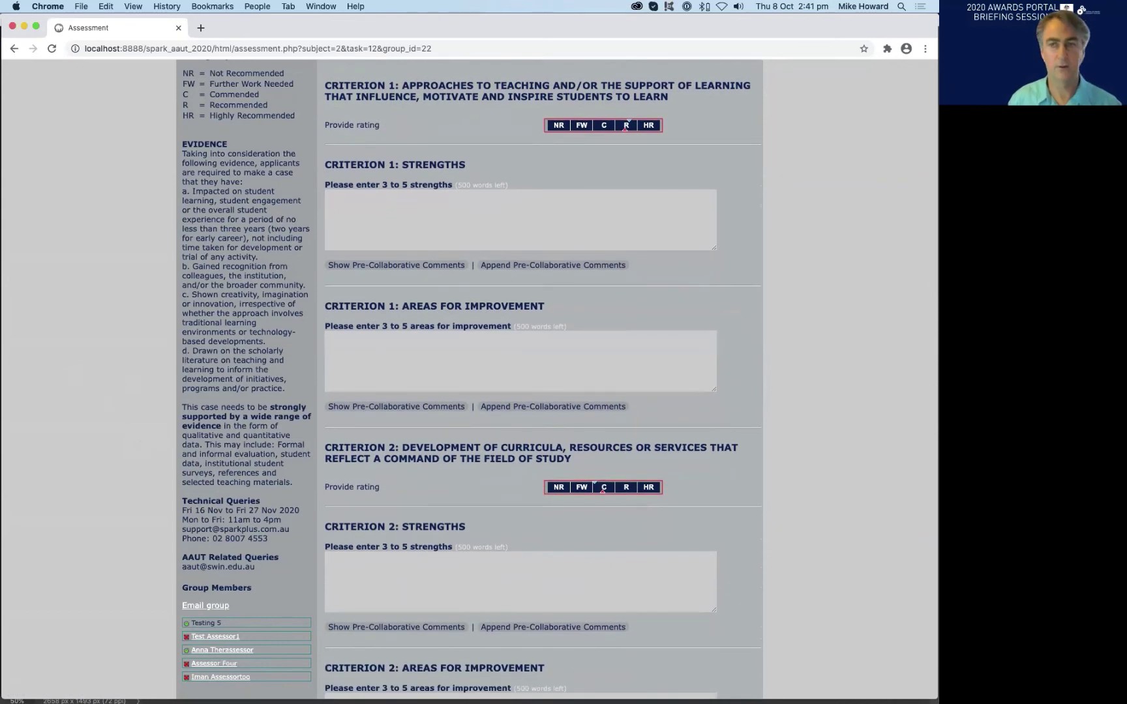
scroll(789, 197, up, 2)
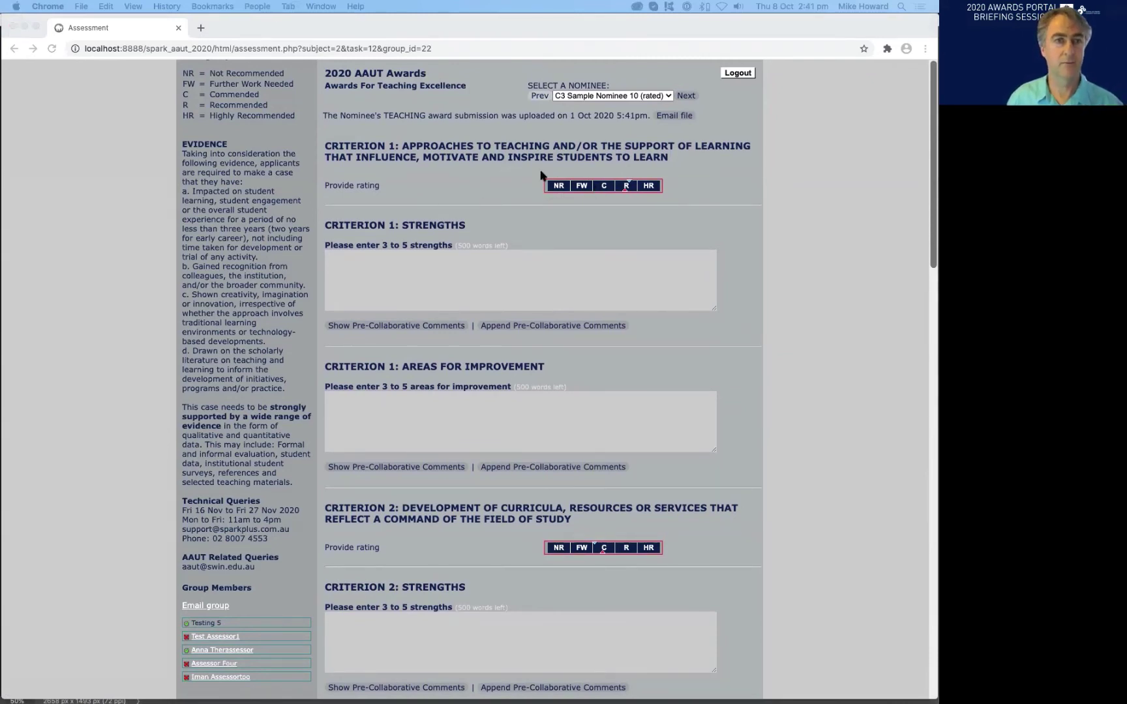
click(499, 168)
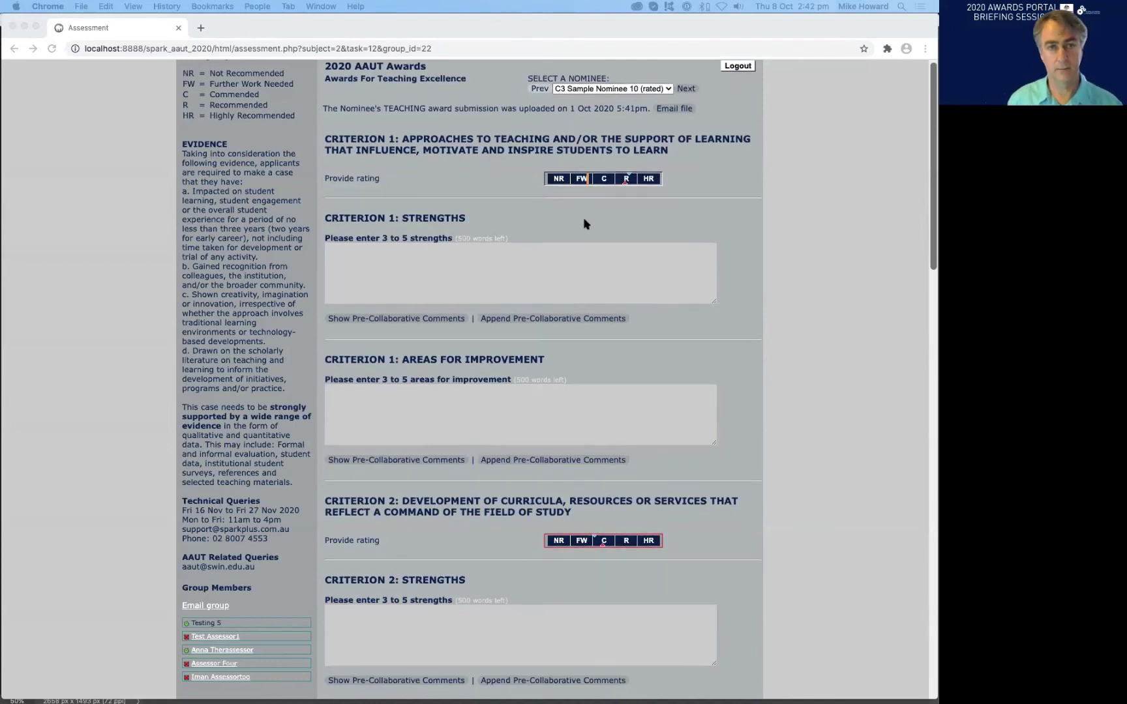
scroll(492, 279, up, 1)
scroll(457, 278, down, 1)
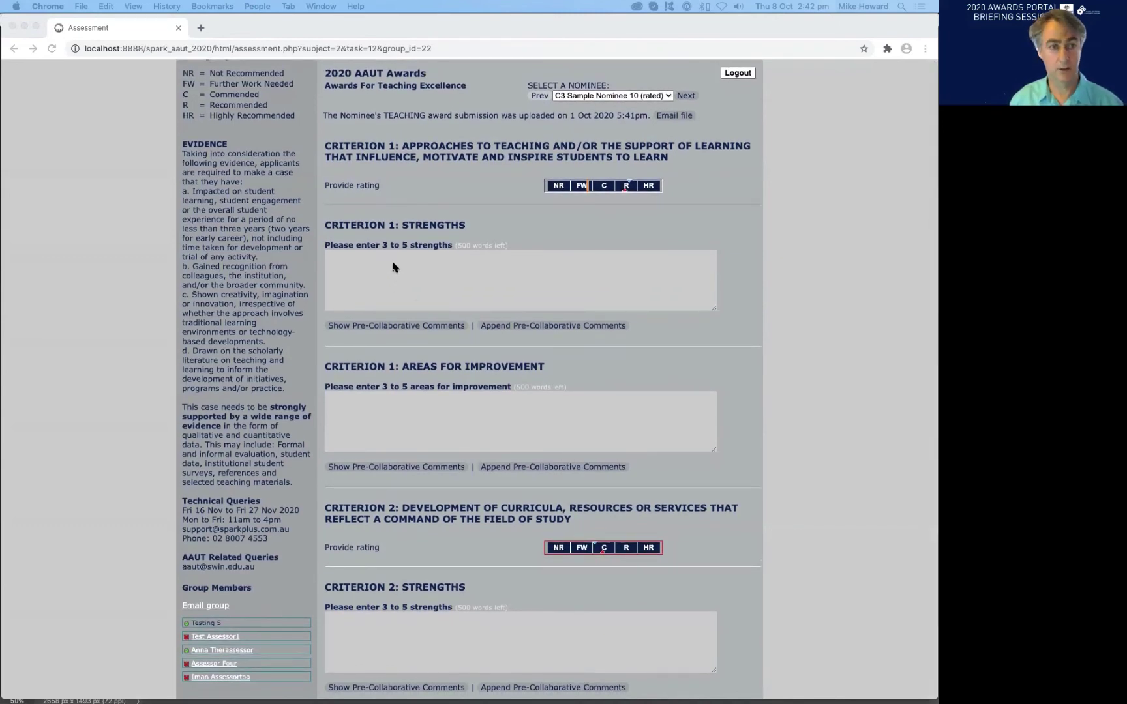
click(393, 268)
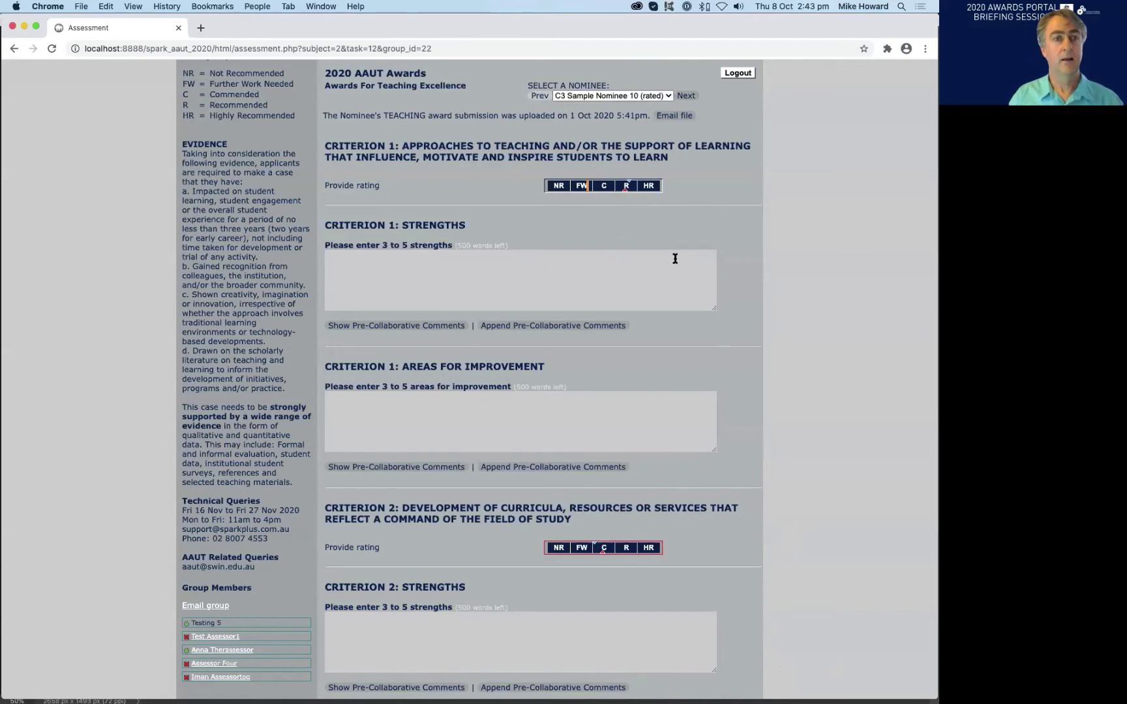
- Type 'Strengths etc' into the enlarged Criterion 1 Strengths editor
click(378, 263)
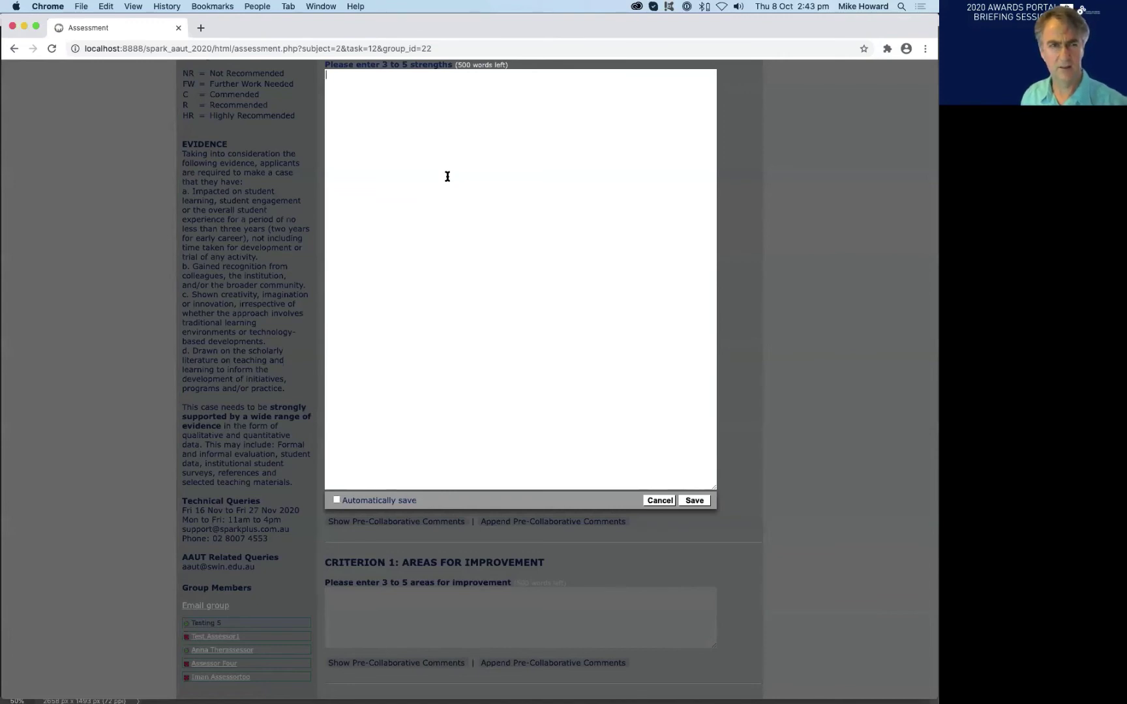
text(Str)
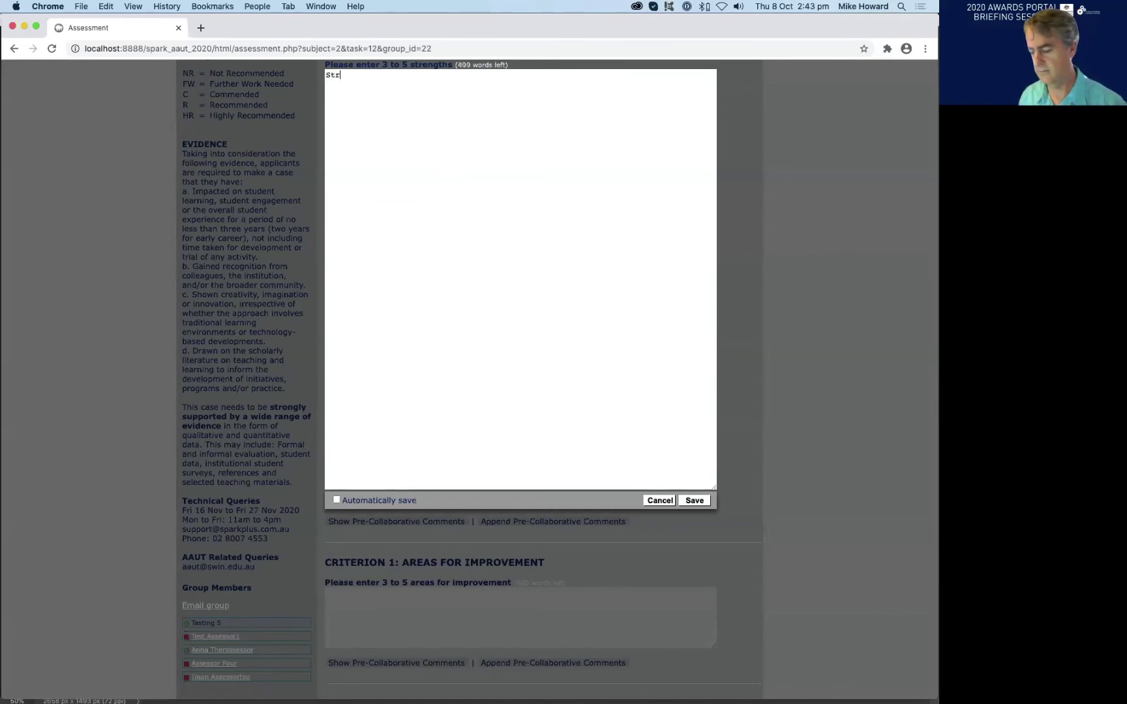
text(engths )
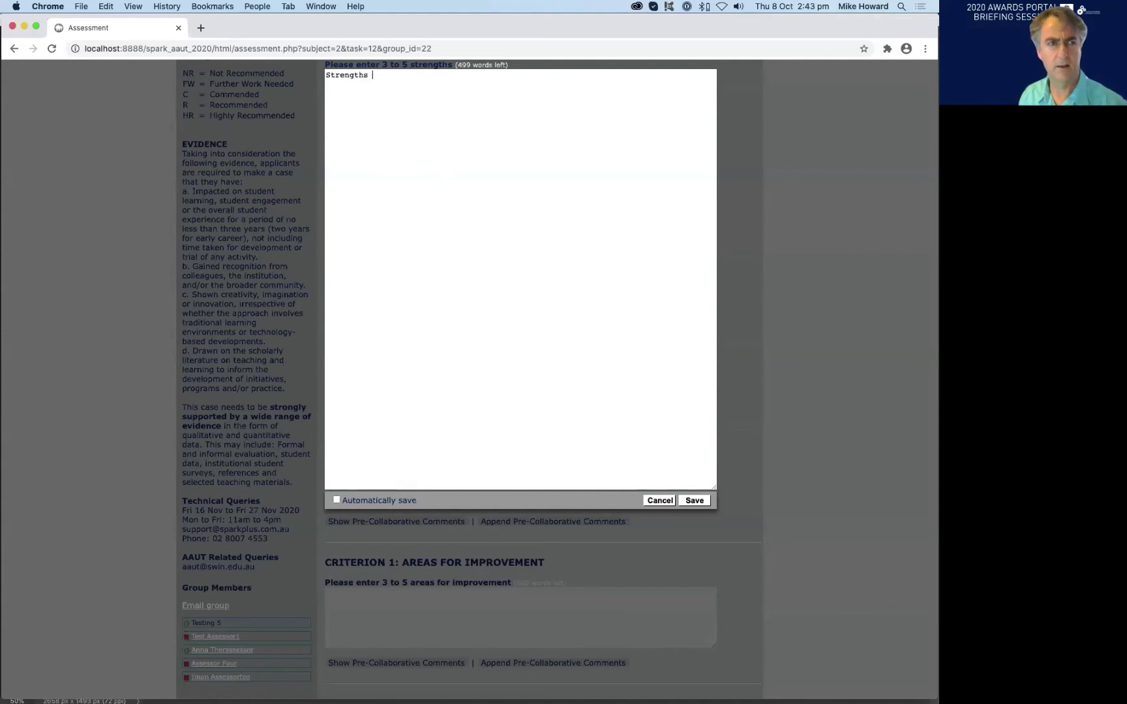
text(etc)
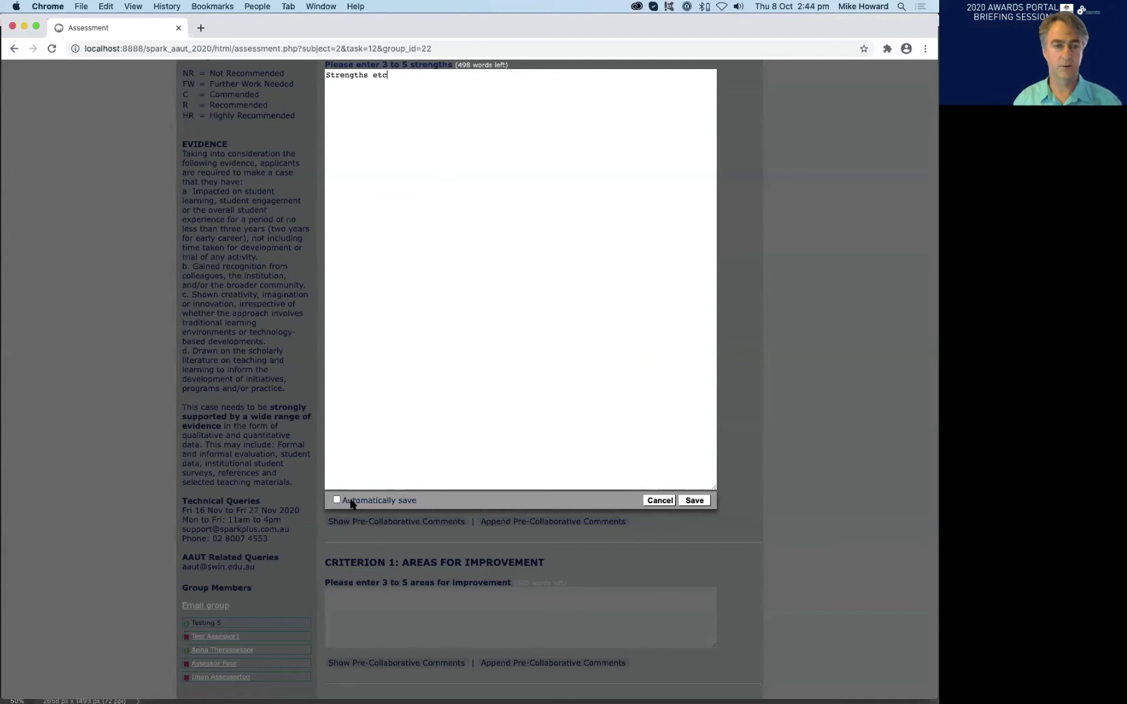
- Enable Automatically save, paste over the selected strengths text, and close the editor
click(351, 501)
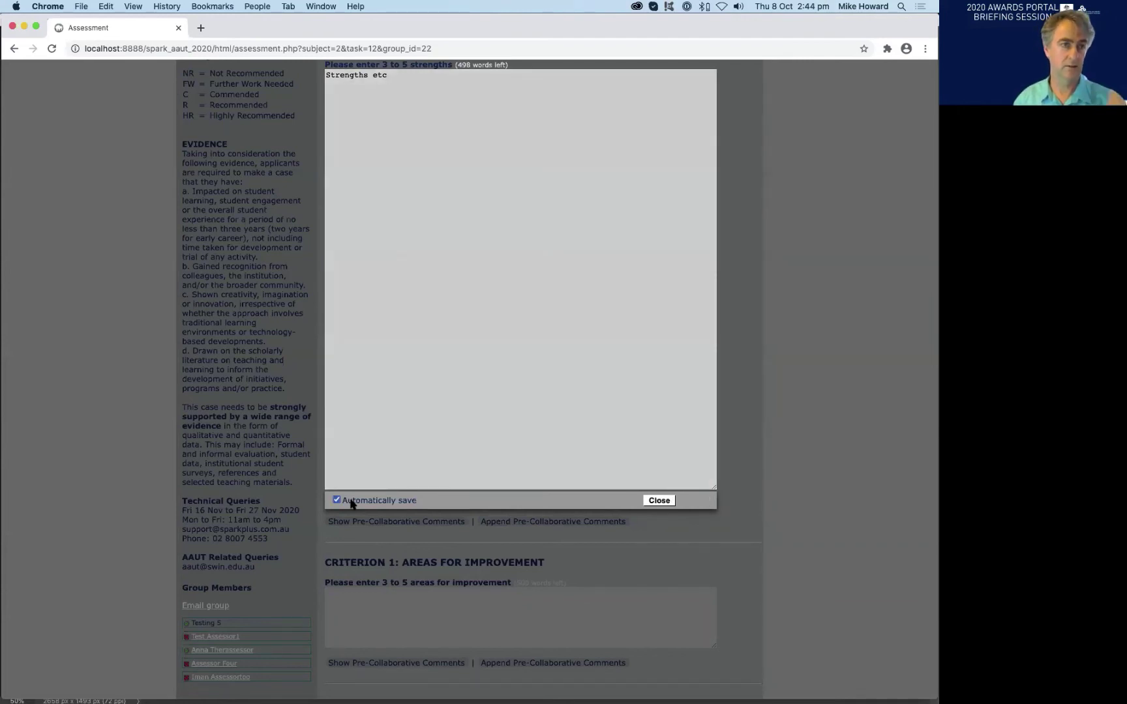
click(400, 129)
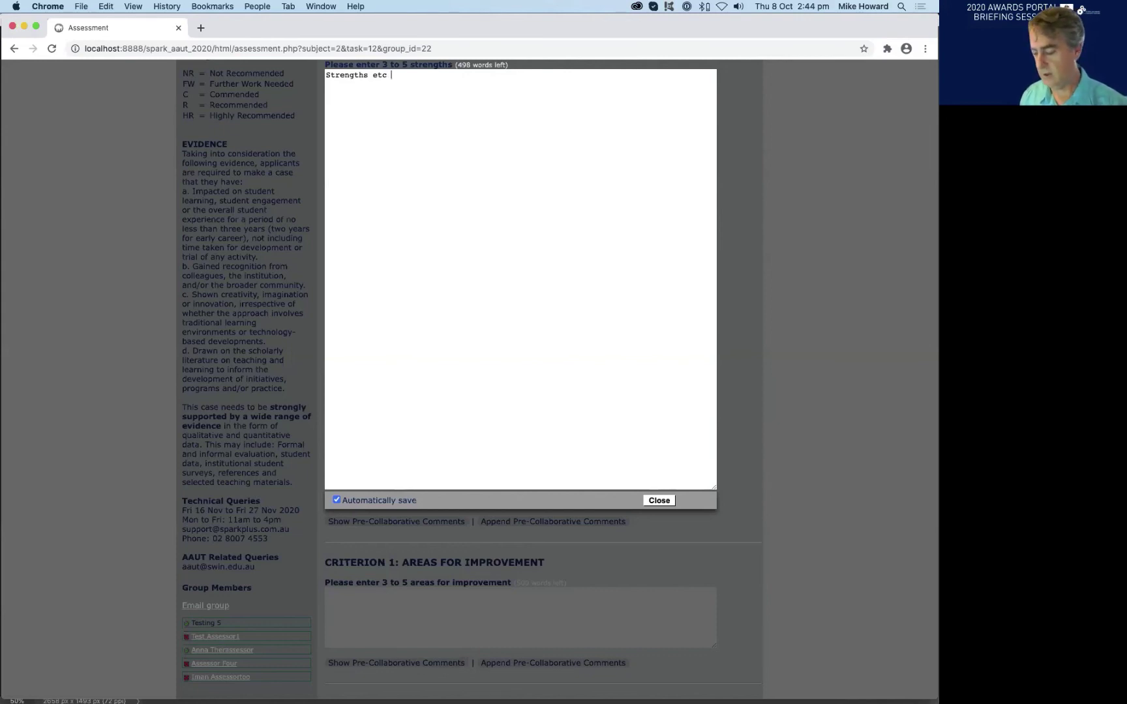
key(super+a)
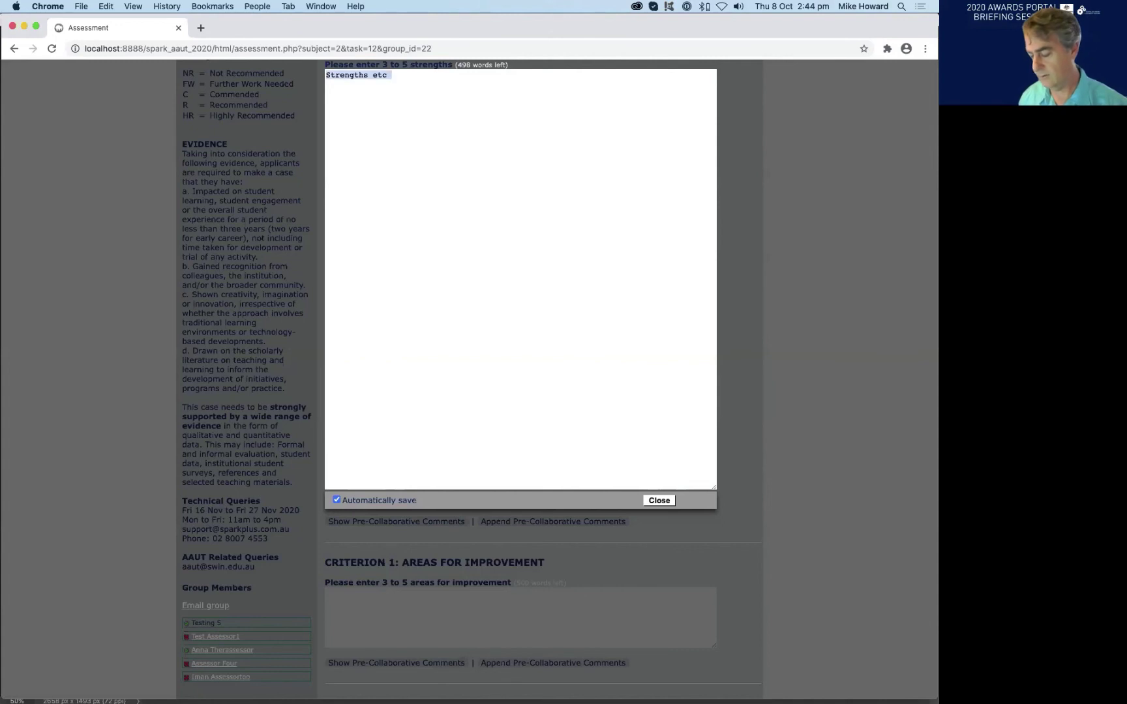
key(super+v)
key(super+v)
key(super+v)
key(super+v)
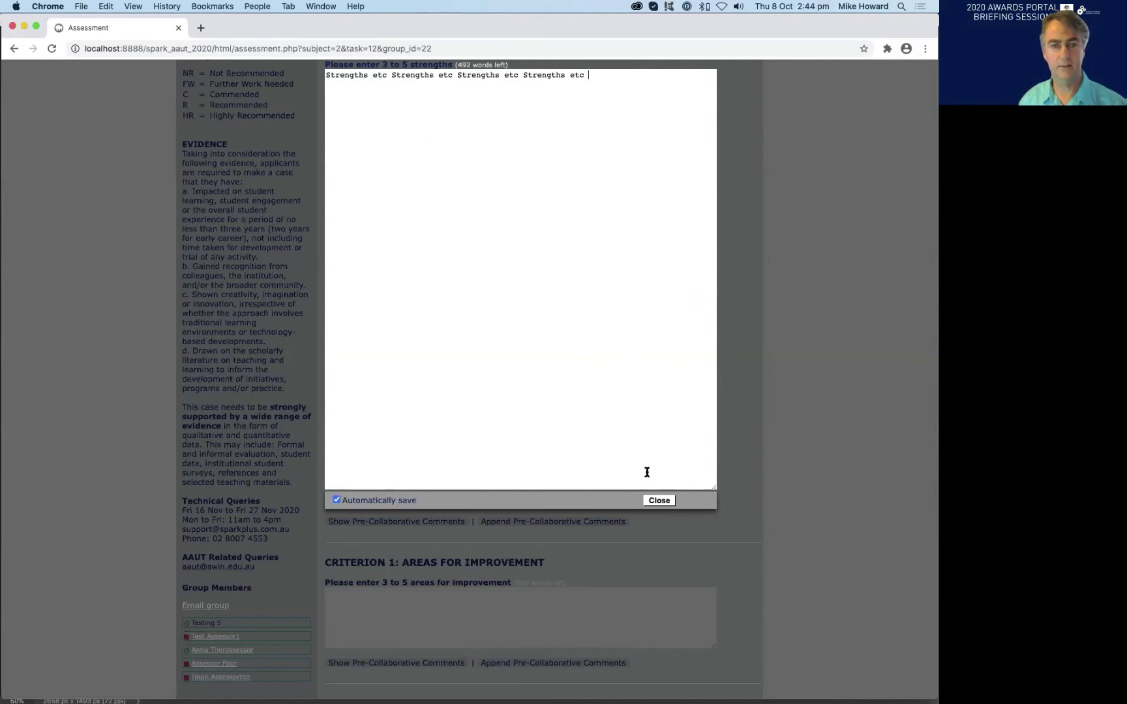
click(657, 500)
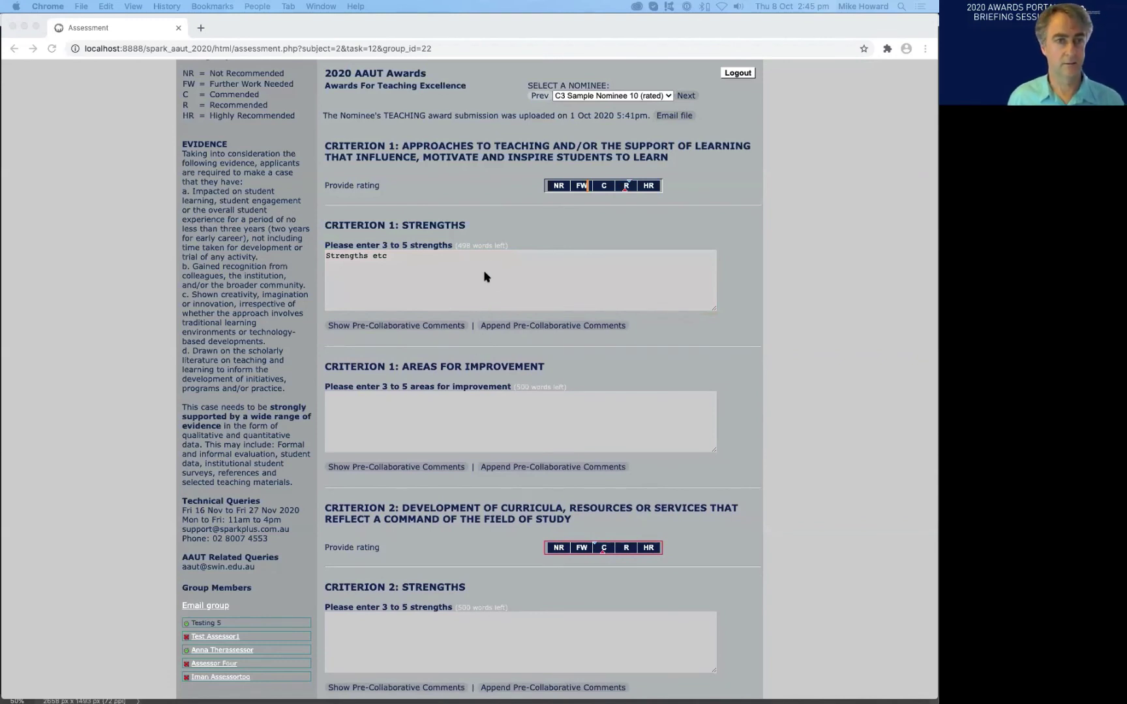
- Show the Criterion 1 pre-collaborative strengths comments and highlight the listed strengths
click(531, 215)
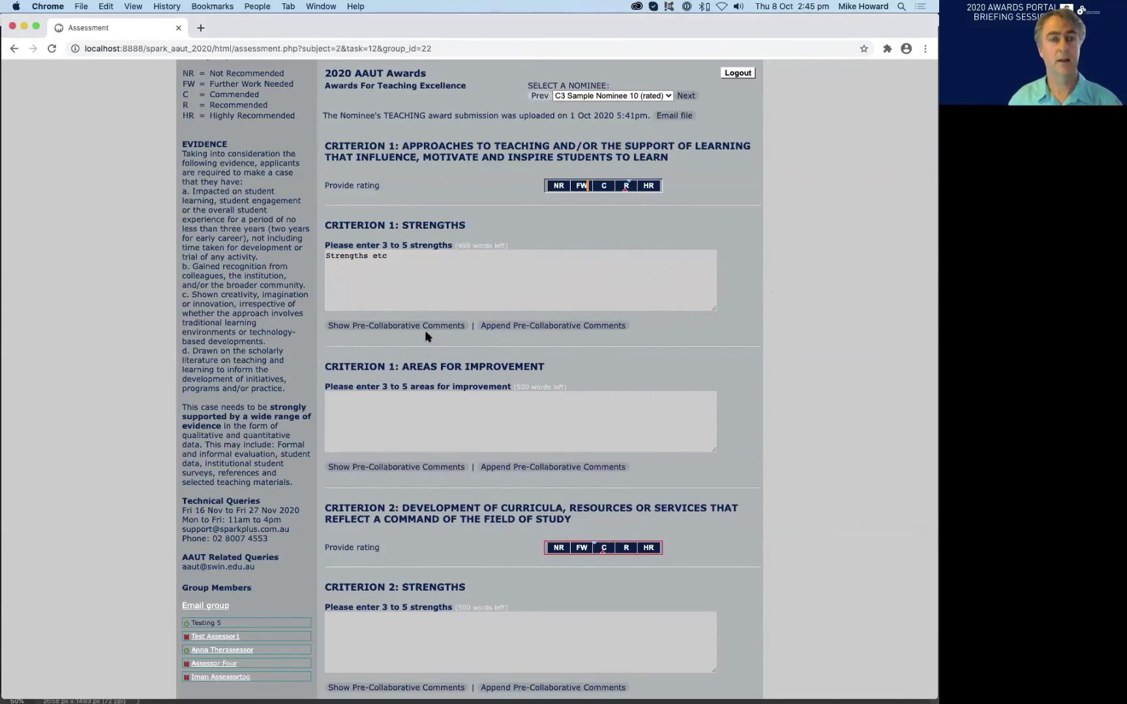
click(431, 326)
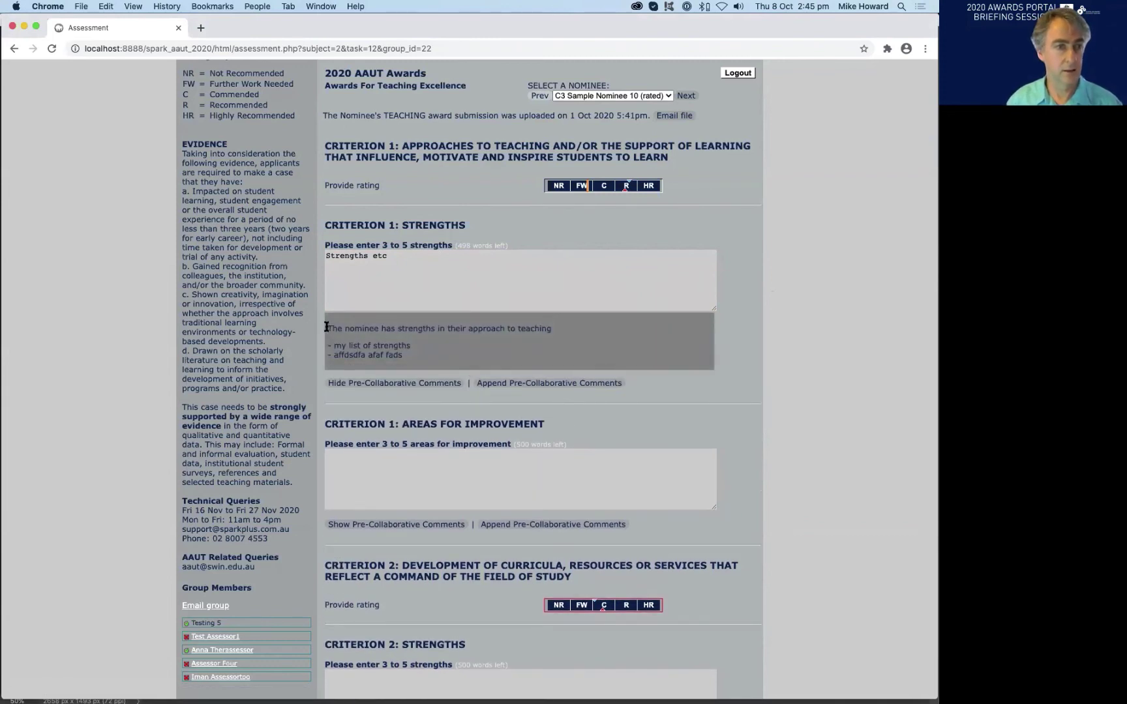
drag(326, 328, 551, 331)
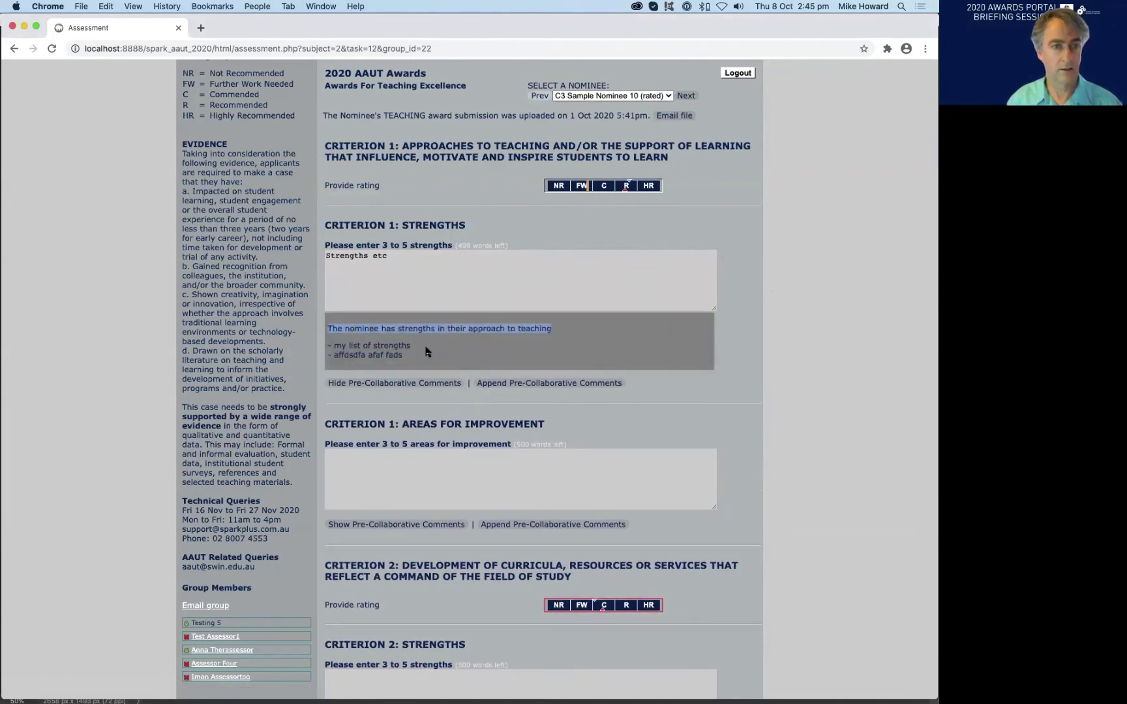
drag(427, 354, 330, 345)
click(345, 325)
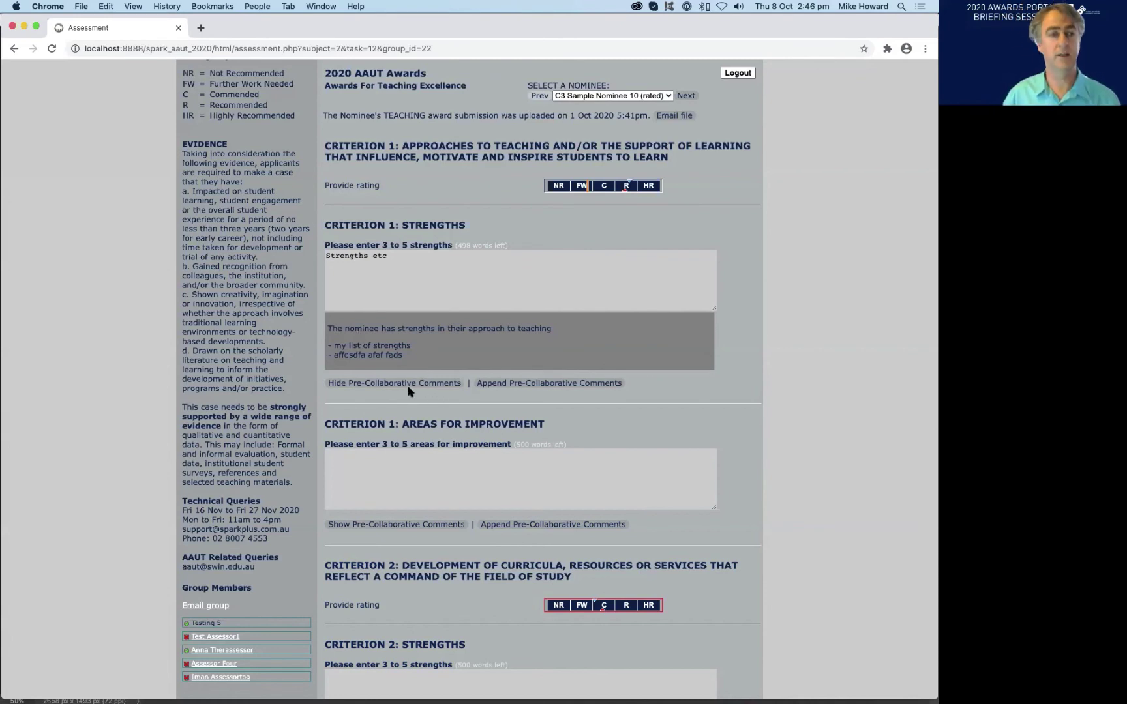
- Toggle the pre-collaborative comments hidden and shown, leaving the panel expanded
click(358, 383)
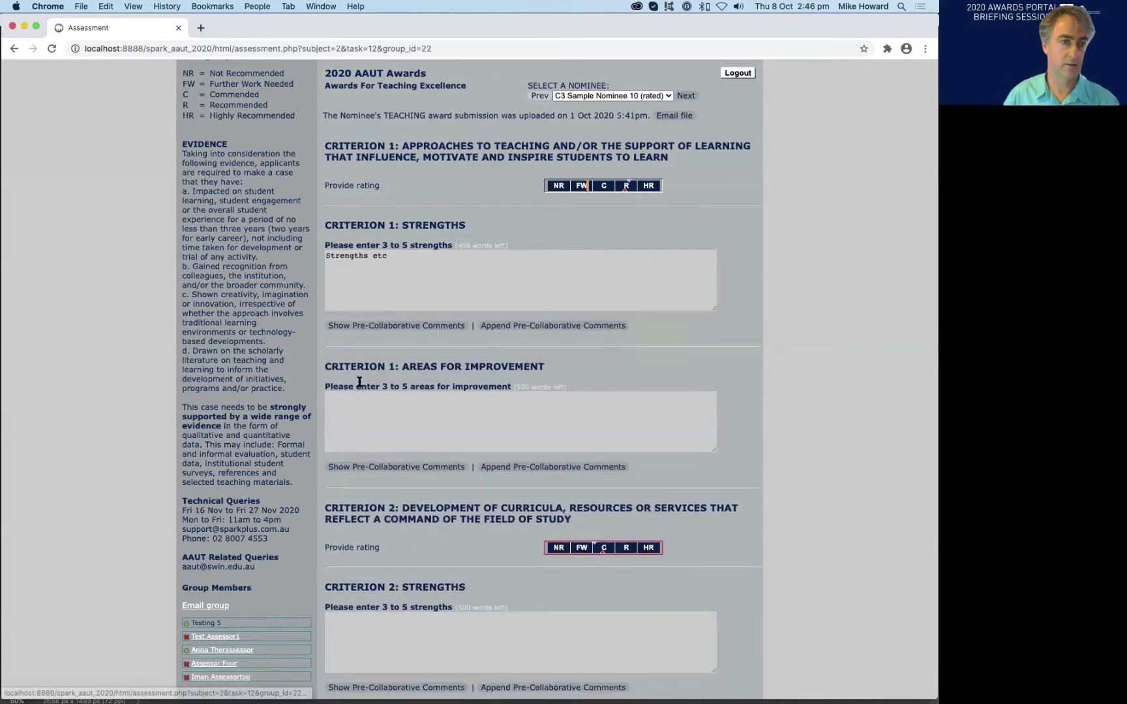
click(369, 326)
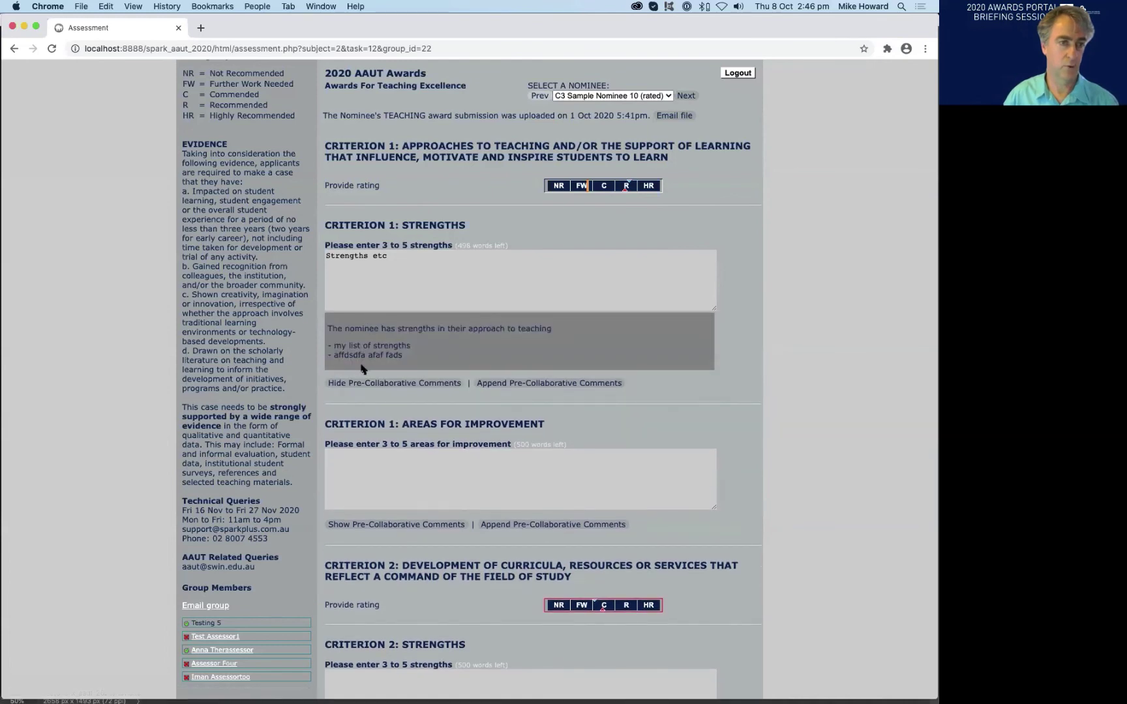
click(356, 383)
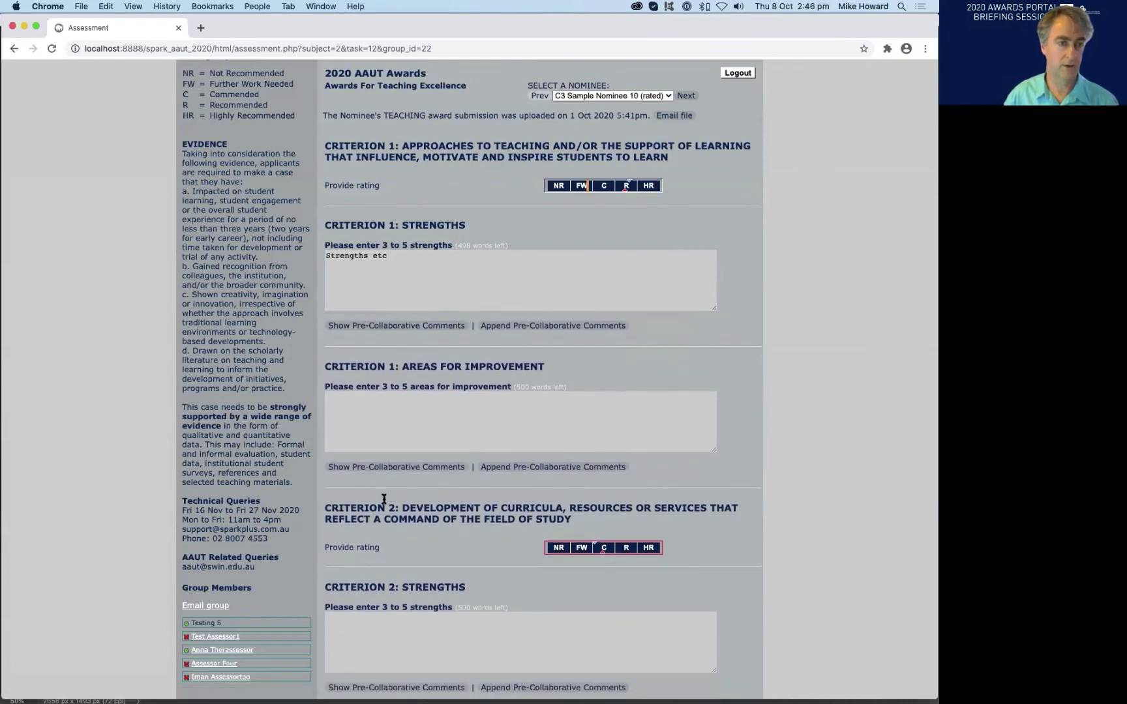
scroll(381, 496, down, 5)
scroll(380, 585, up, 5)
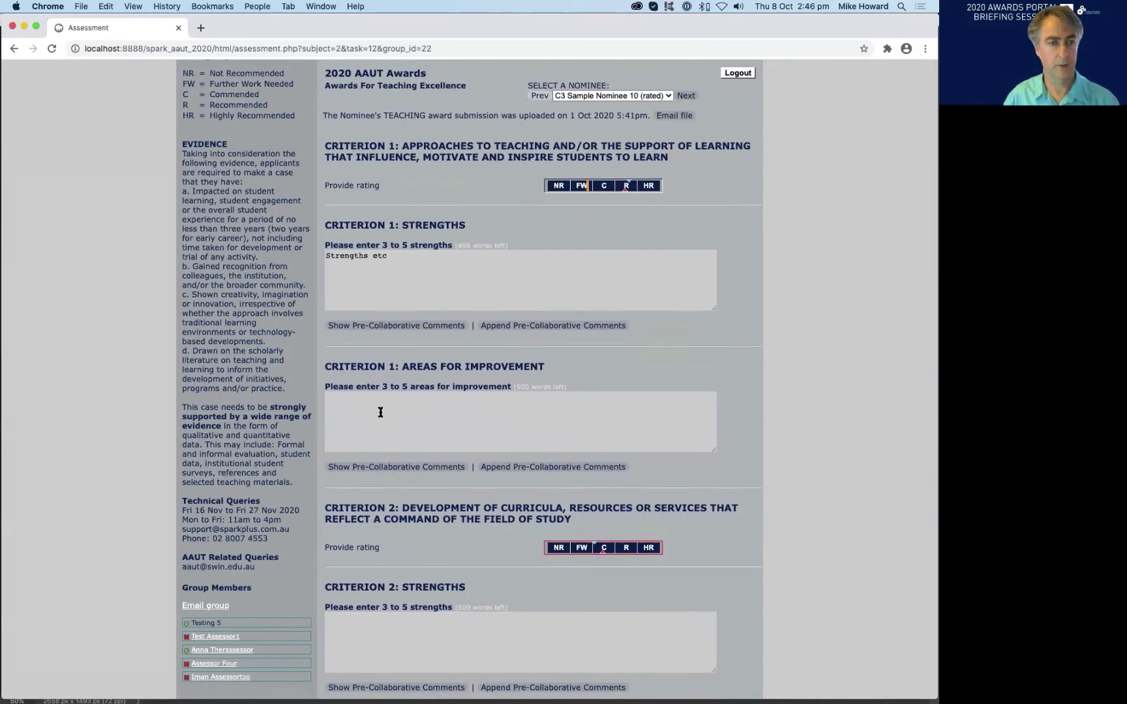
click(404, 326)
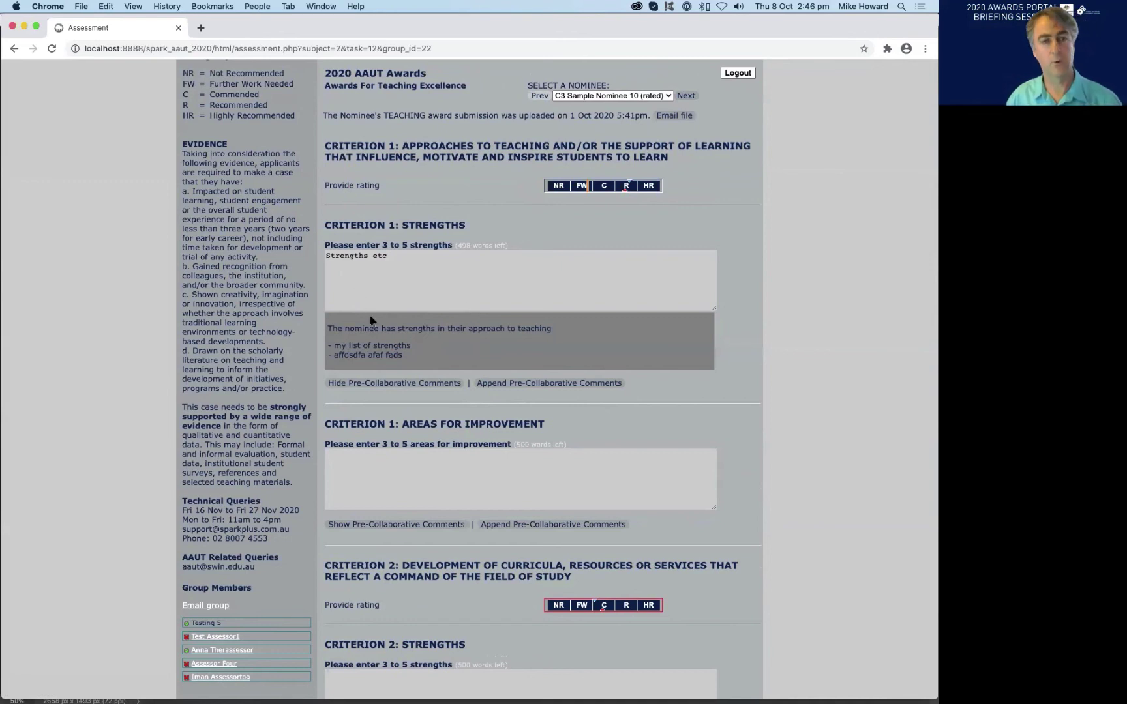
- Append the pre-collaborative comments below 'Strengths etc' and review them in the enlarged editor
click(511, 388)
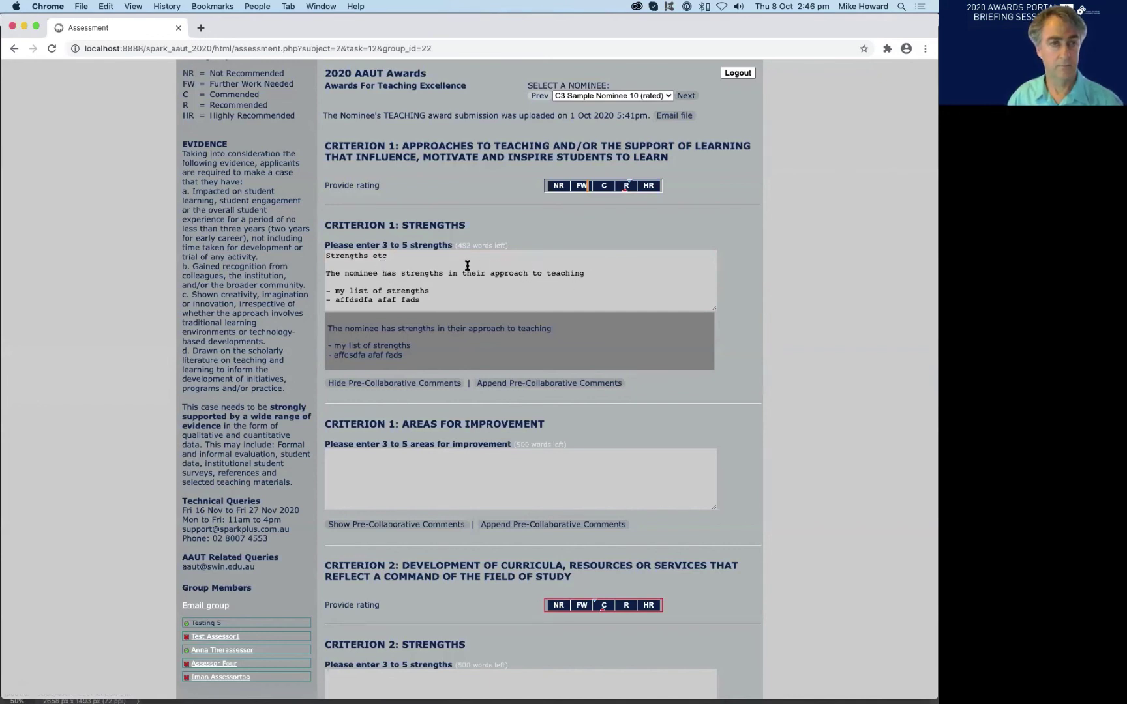
click(428, 283)
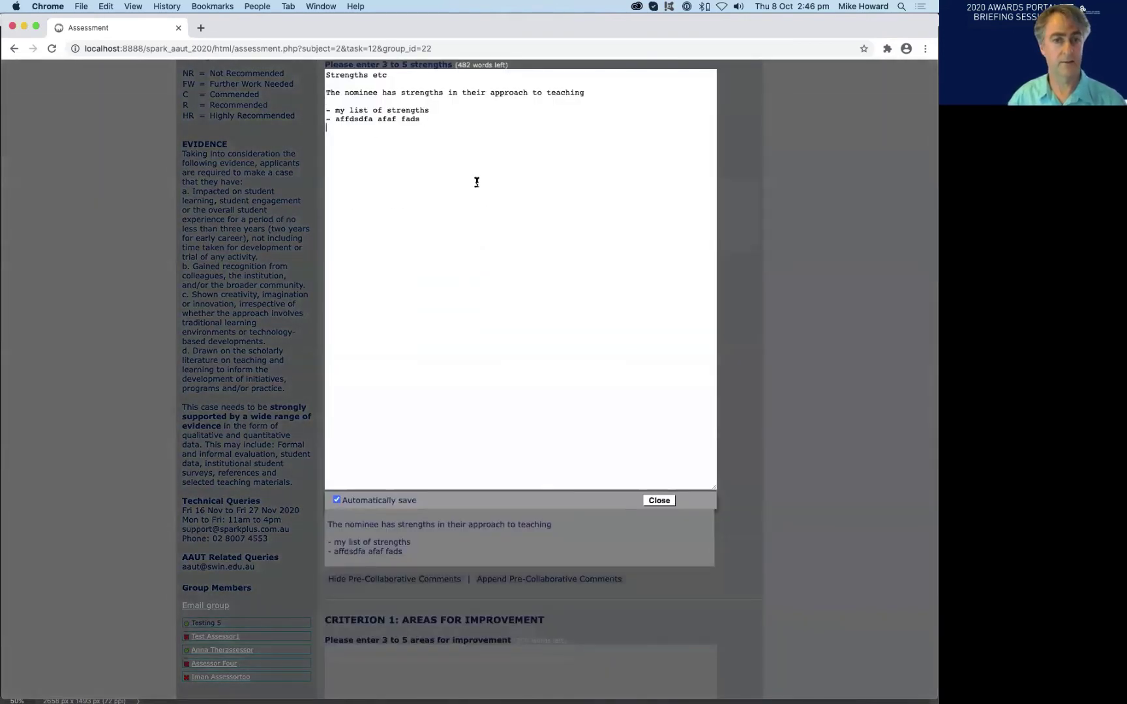
click(659, 500)
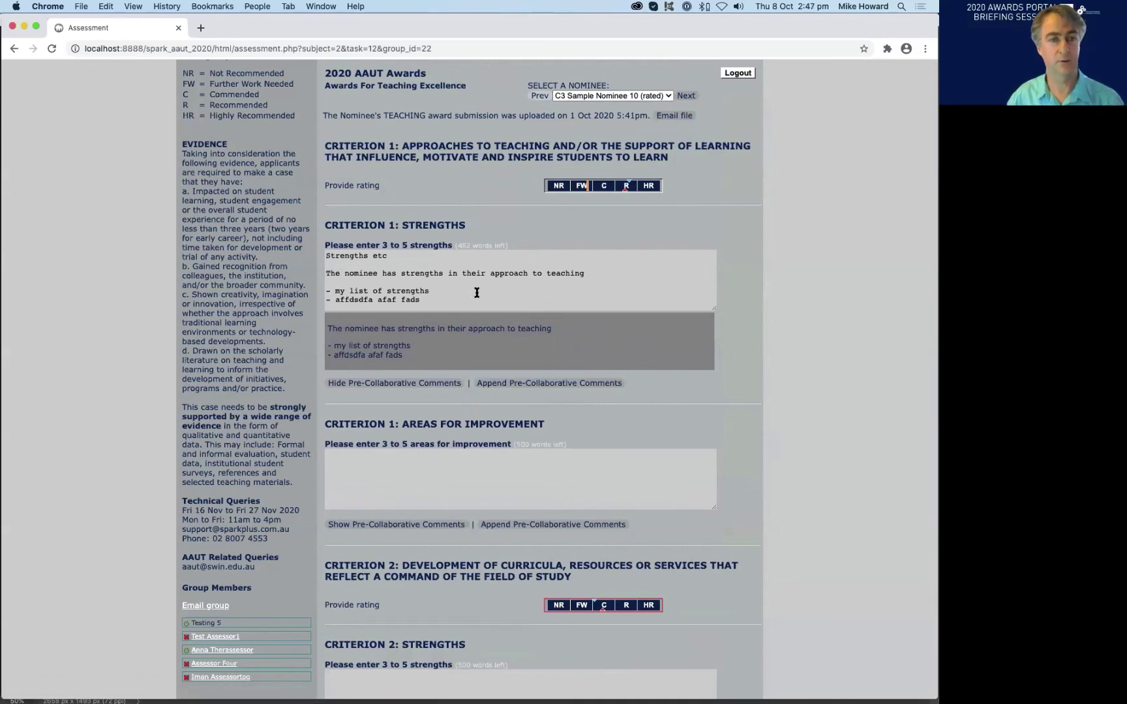
scroll(476, 293, down, 1)
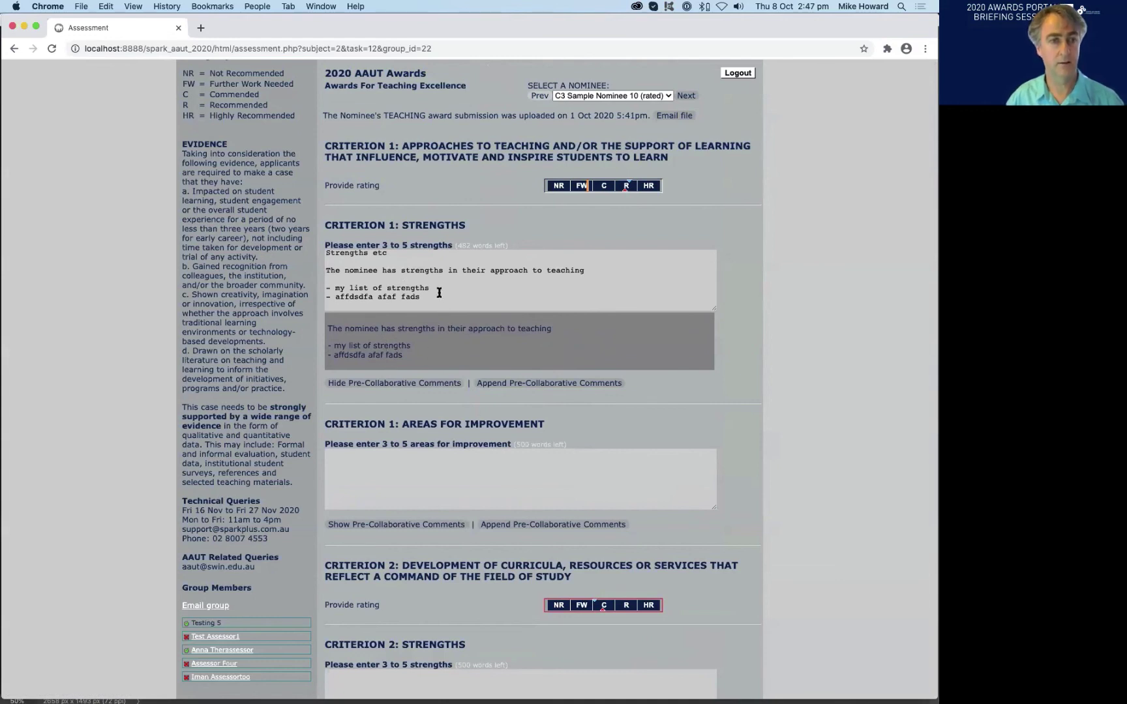
scroll(435, 281, up, 1)
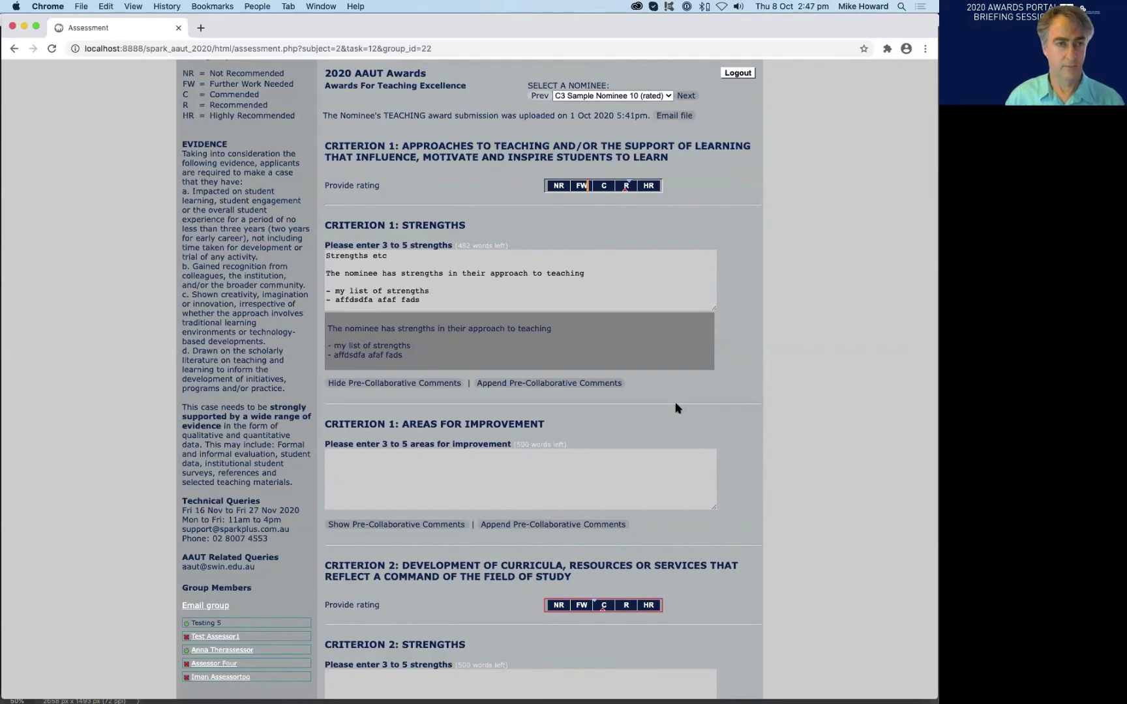
scroll(489, 287, down, 1)
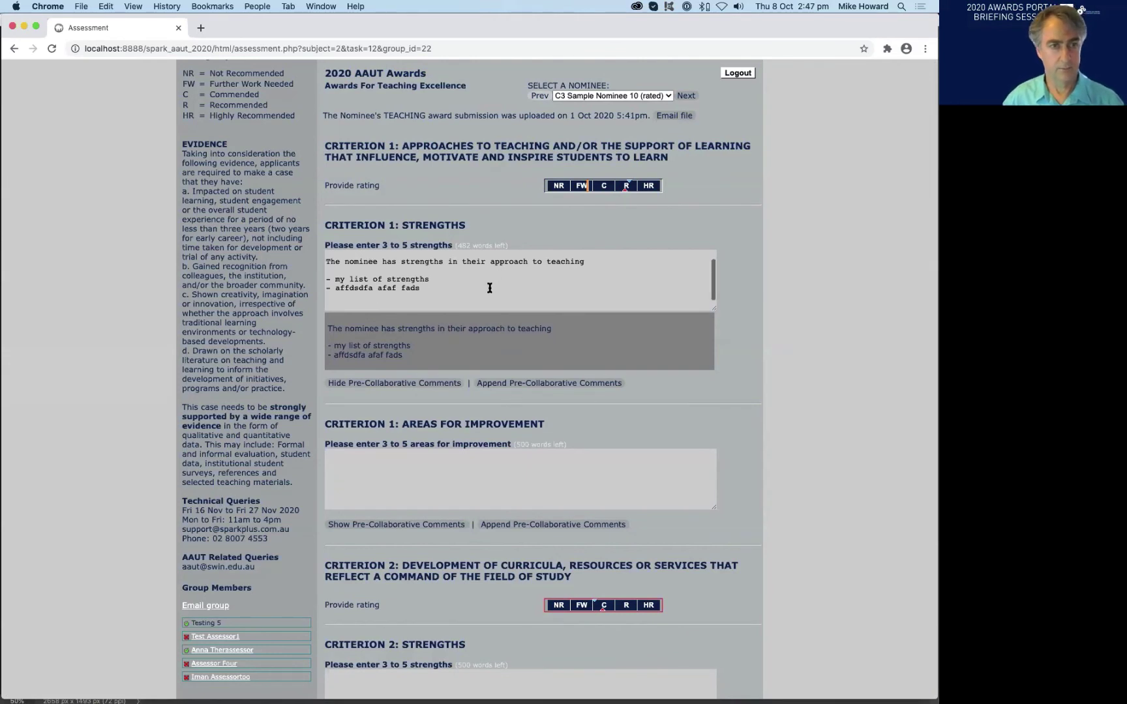
scroll(489, 287, up, 1)
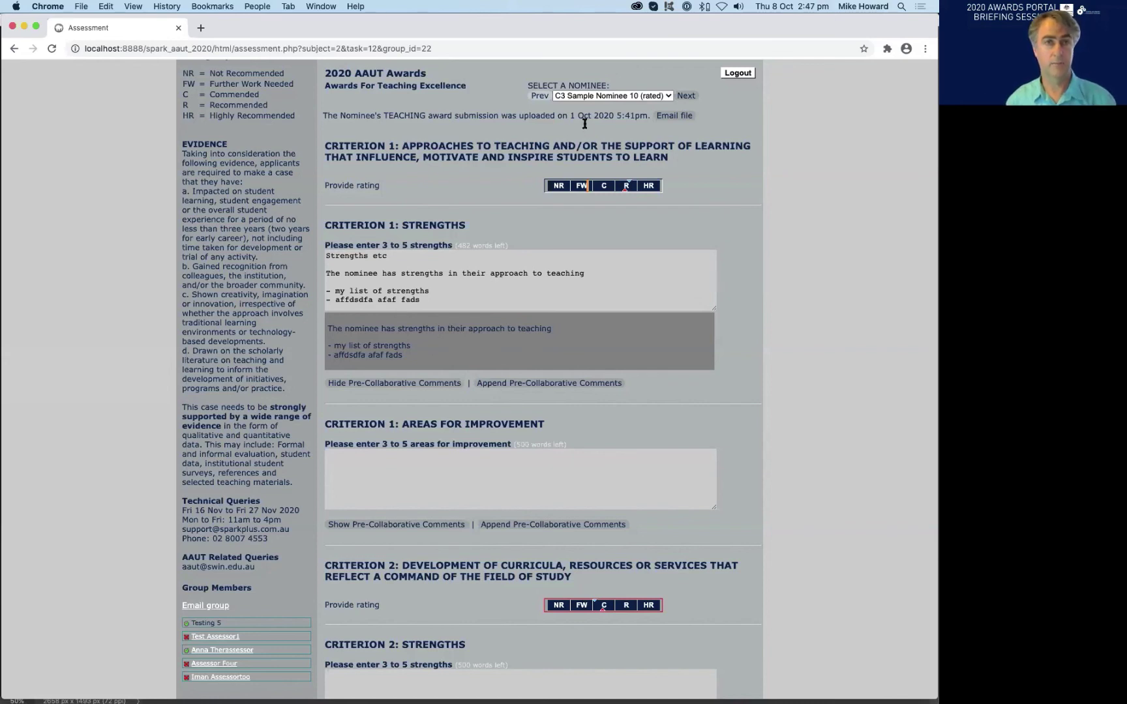
click(605, 96)
click(605, 96)
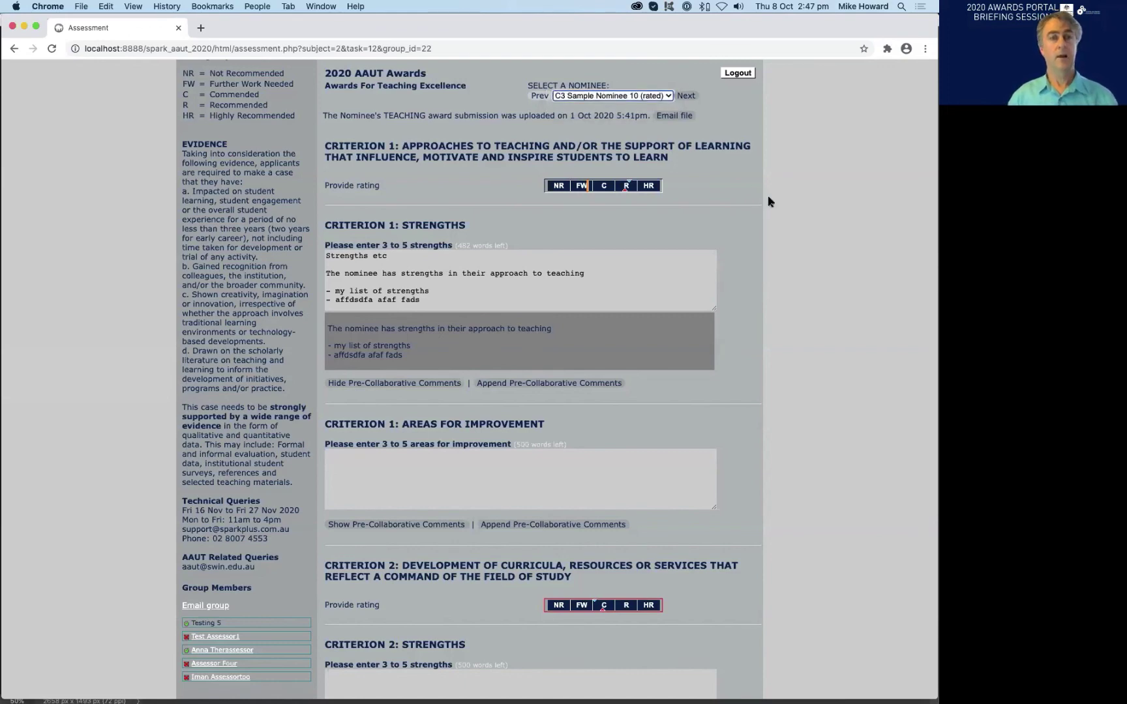
scroll(259, 204, up, 5)
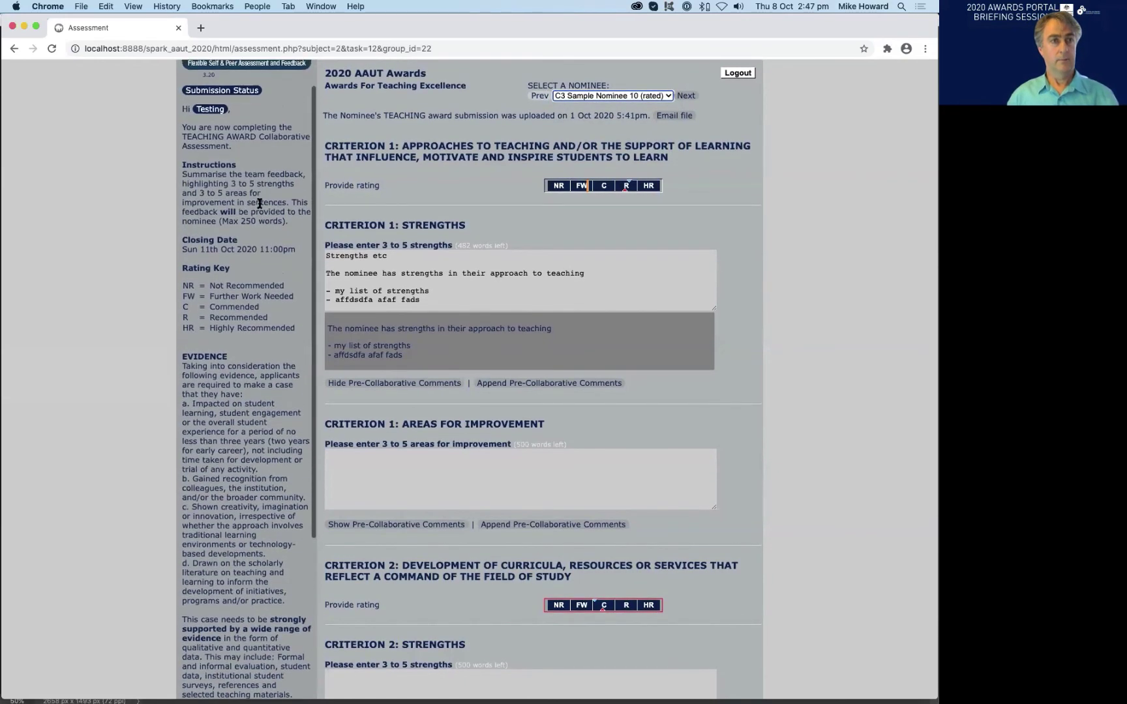
scroll(259, 204, up, 1)
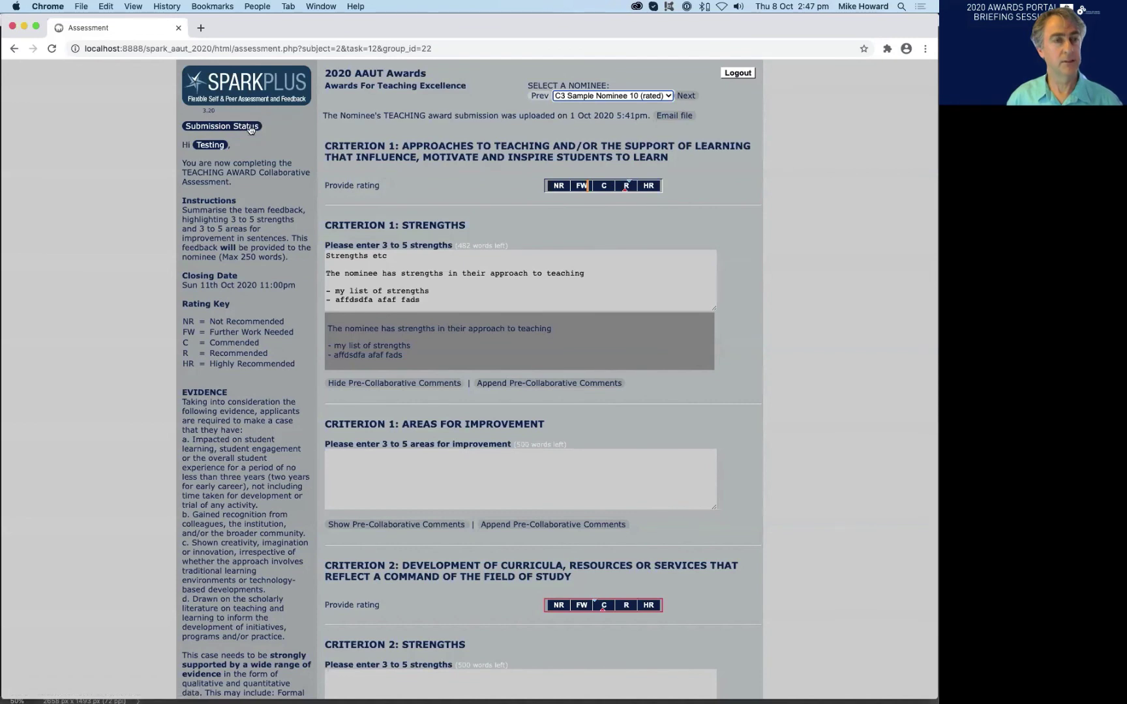
- Open Submission Status and highlight the Uploaded, Assessed and Collaboratively Assessed entries
click(206, 128)
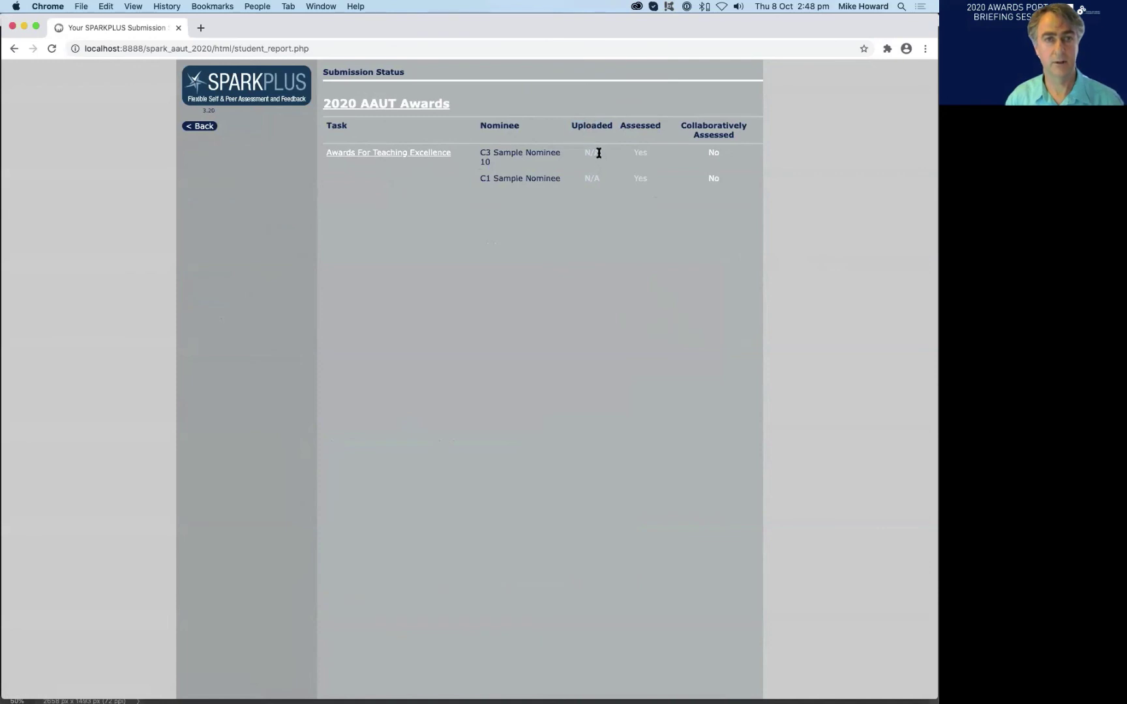
drag(596, 153, 581, 154)
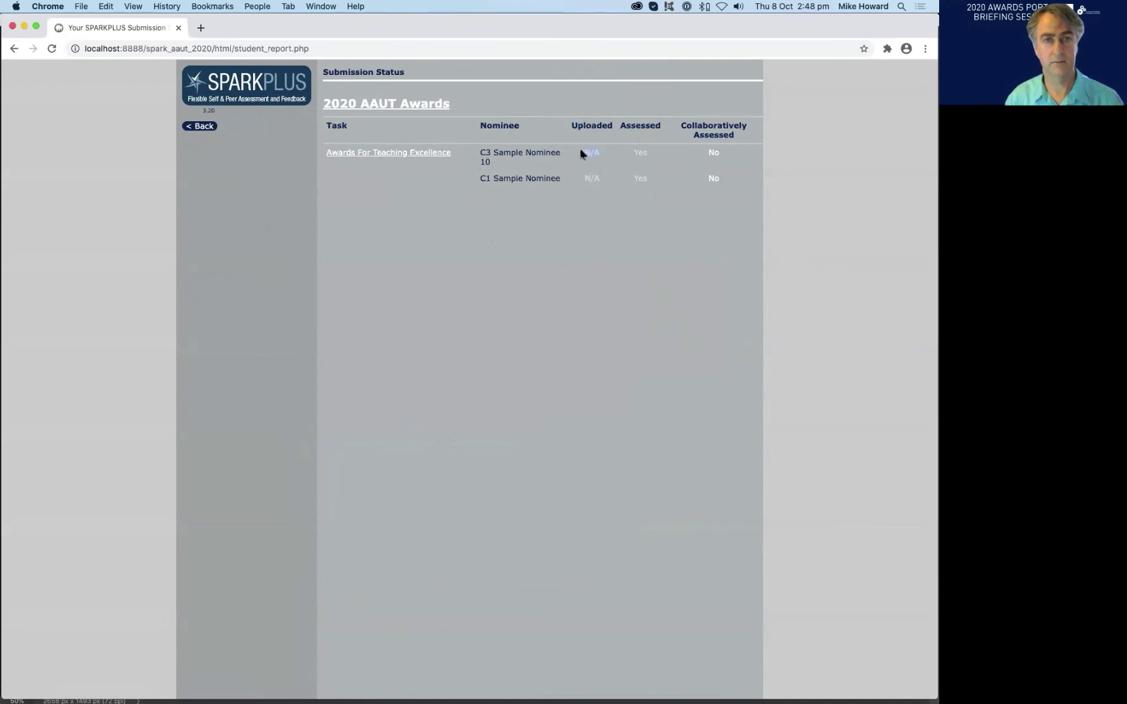
shift+click(639, 152)
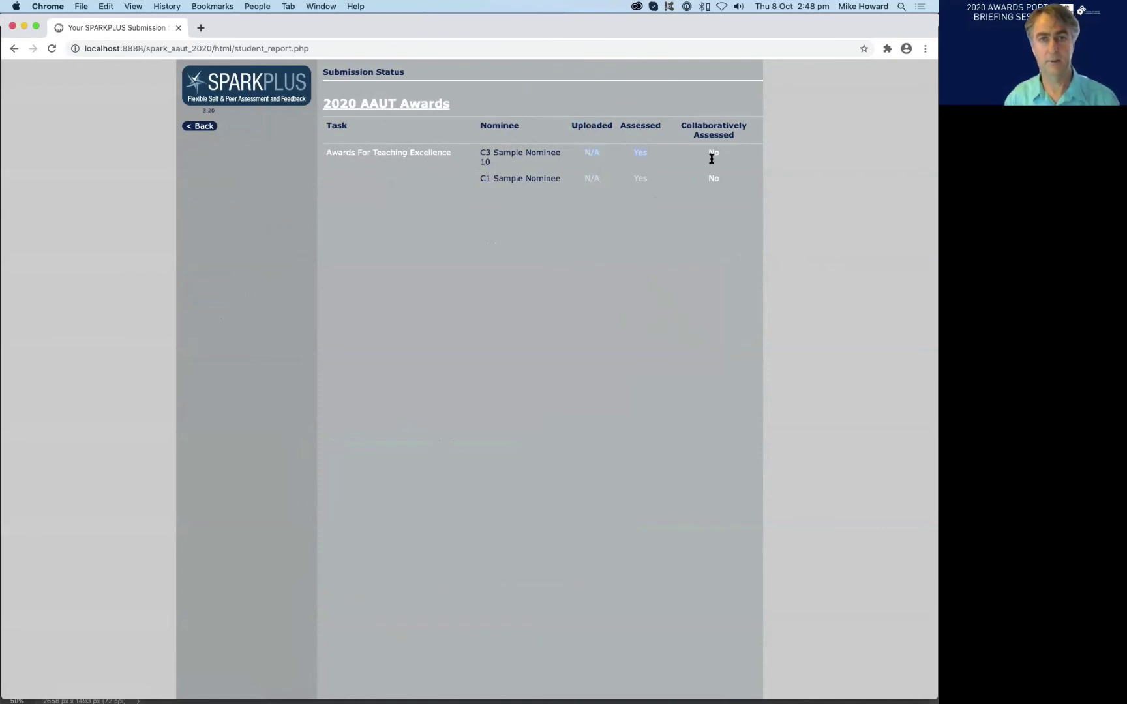
triple_click(708, 125)
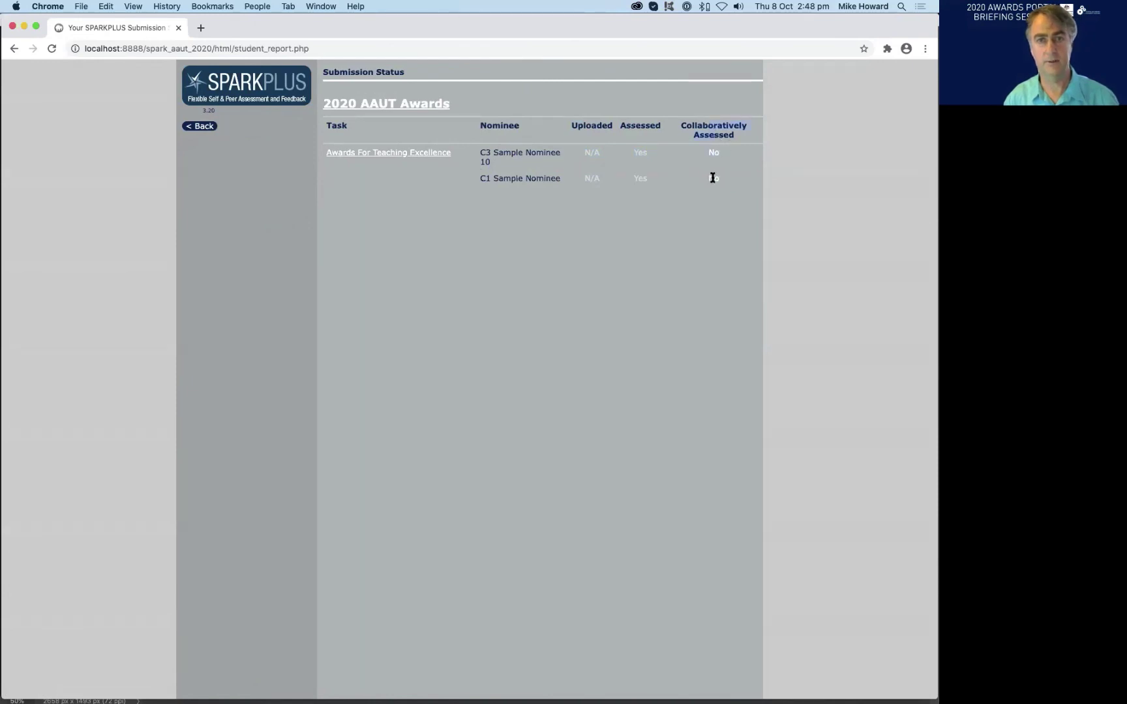